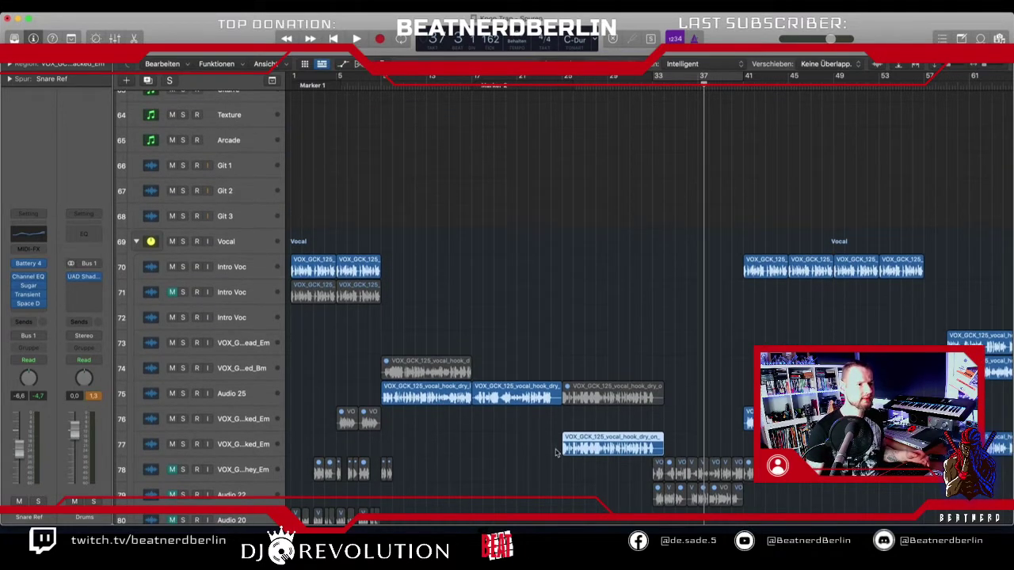
- Move the bar 25 vocal hook region on track 77 to bar 49
{"action": "scroll", "coordinate": [564, 438], "scroll_direction": "up", "scroll_amount": 1}
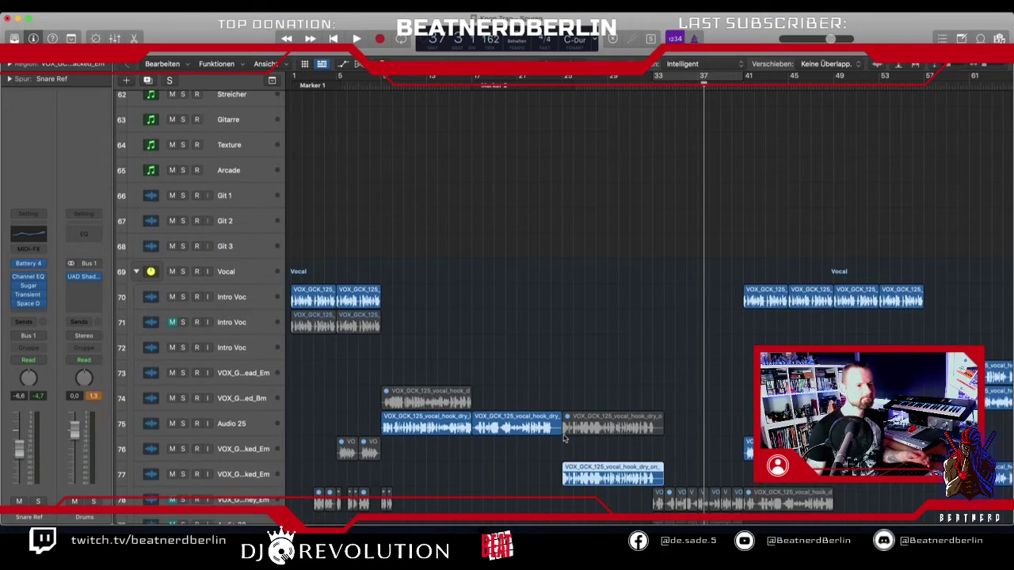
{"action": "scroll", "coordinate": [564, 438], "scroll_direction": "down", "scroll_amount": 5}
{"action": "scroll", "coordinate": [538, 444], "scroll_direction": "right", "scroll_amount": 3}
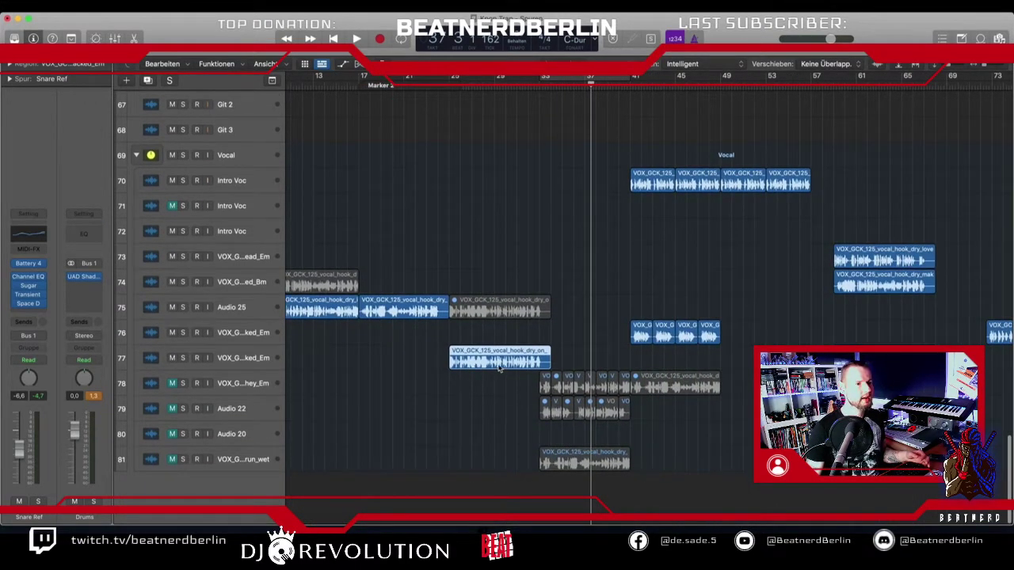
{"action": "left_click_drag", "start_coordinate": [548, 369], "coordinate": [819, 369]}
{"action": "left_click_drag", "start_coordinate": [727, 386], "coordinate": [728, 386]}
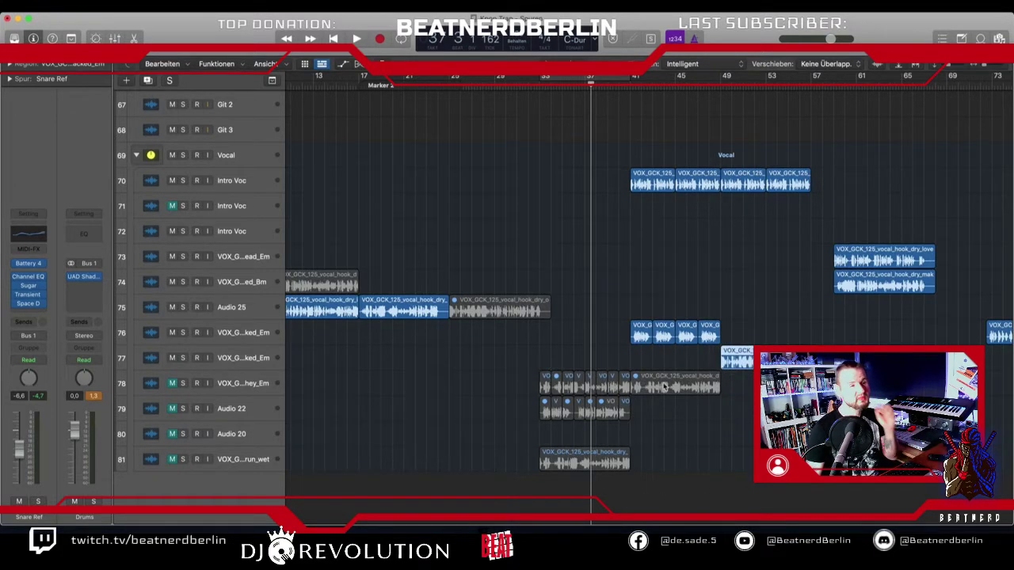
- Move the sixteen short Nexus Bass, Bass Dub and Bass Fies regions in bars 25–33 to bar 54
{"action": "scroll", "coordinate": [673, 400], "scroll_direction": "up", "scroll_amount": 15}
{"action": "scroll", "coordinate": [654, 386], "scroll_direction": "up", "scroll_amount": 10}
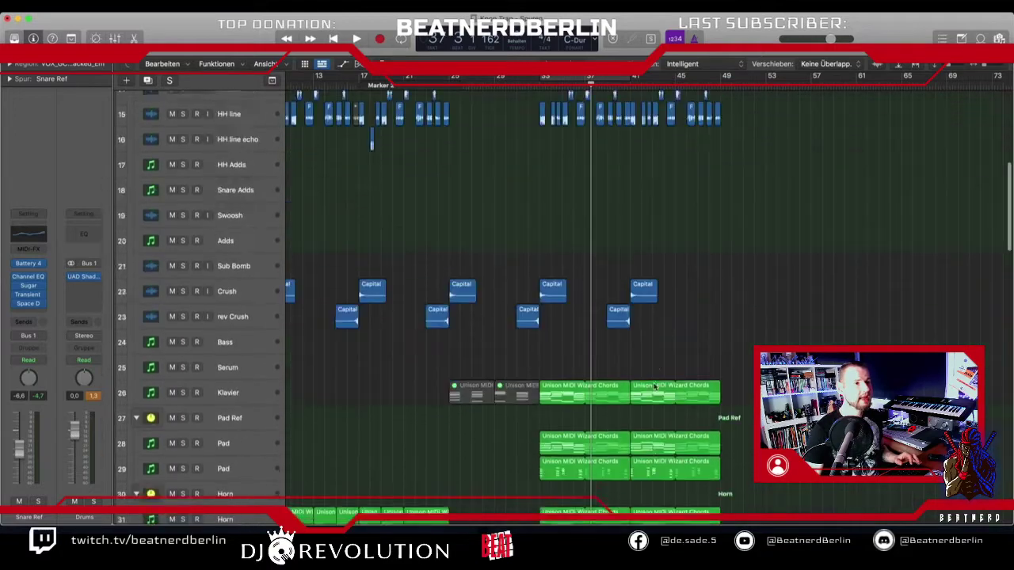
{"action": "scroll", "coordinate": [654, 387], "scroll_direction": "down", "scroll_amount": 10}
{"action": "scroll", "coordinate": [654, 386], "scroll_direction": "down", "scroll_amount": 15}
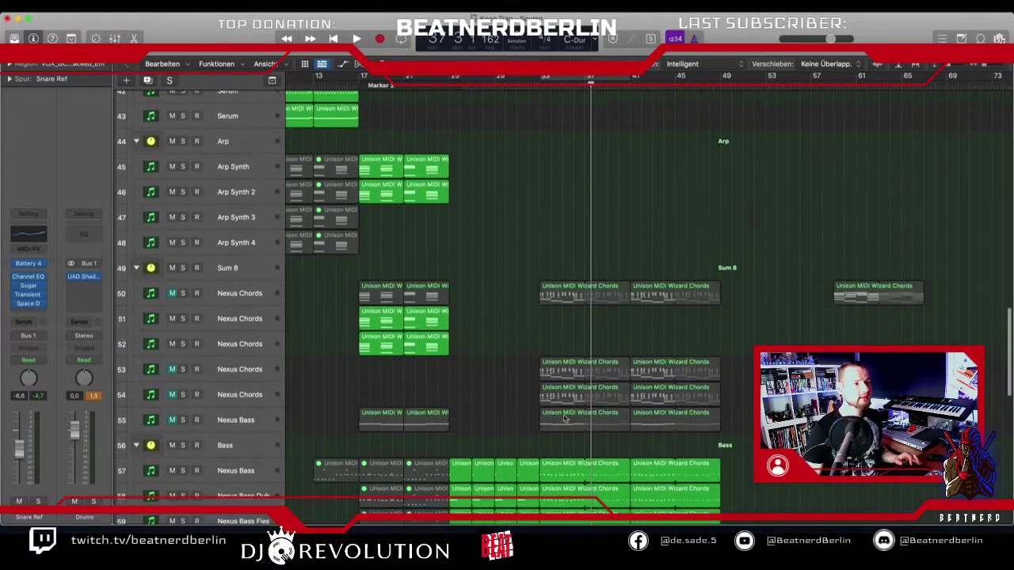
{"action": "scroll", "coordinate": [530, 356], "scroll_direction": "up", "scroll_amount": 3}
{"action": "left_click_drag", "start_coordinate": [535, 380], "coordinate": [792, 295]}
- Delete the Crush and rev Crush regions around bar 25 and move the two muted Klavier regions to bar 54
{"action": "scroll", "coordinate": [796, 286], "scroll_direction": "up", "scroll_amount": 20}
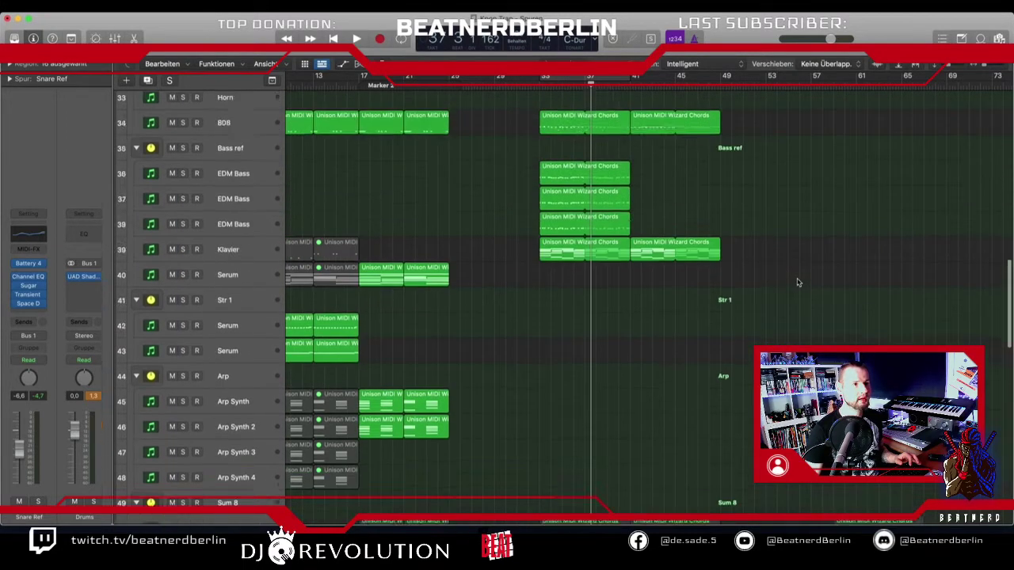
{"action": "scroll", "coordinate": [798, 282], "scroll_direction": "up", "scroll_amount": 5}
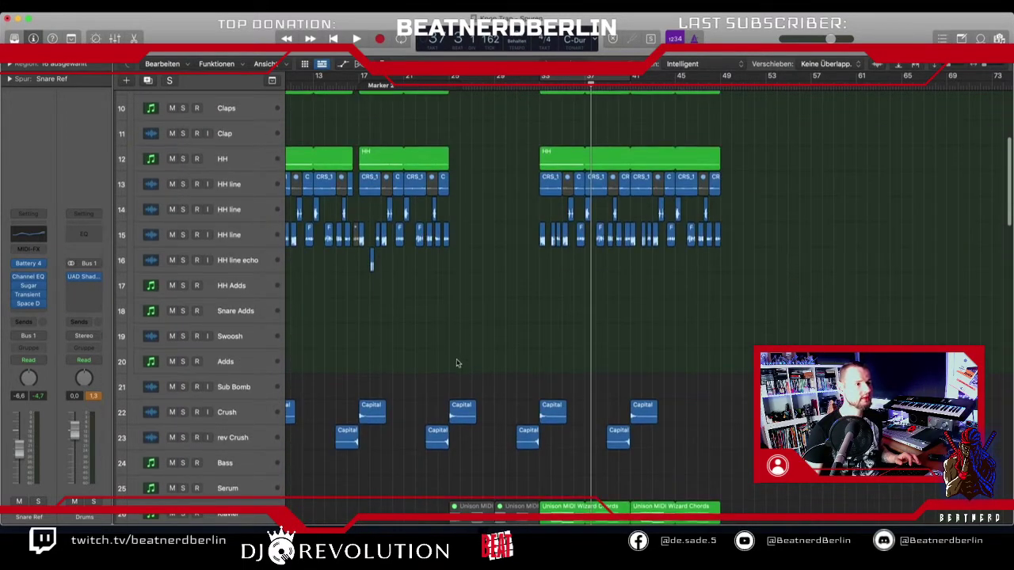
{"action": "scroll", "coordinate": [456, 363], "scroll_direction": "down", "scroll_amount": 2}
{"action": "left_click_drag", "start_coordinate": [435, 337], "coordinate": [518, 480]}
{"action": "key", "text": "Delete"}
{"action": "left_click_drag", "start_coordinate": [474, 458], "coordinate": [801, 458]}
- Move the single Kick region before bar 33 on track 4 to bar 56 and shorten the muted Kick region to end at bar 25
{"action": "scroll", "coordinate": [681, 422], "scroll_direction": "up", "scroll_amount": 7}
{"action": "scroll", "coordinate": [680, 422], "scroll_direction": "up", "scroll_amount": 3}
{"action": "left_click_drag", "start_coordinate": [517, 187], "coordinate": [818, 185]}
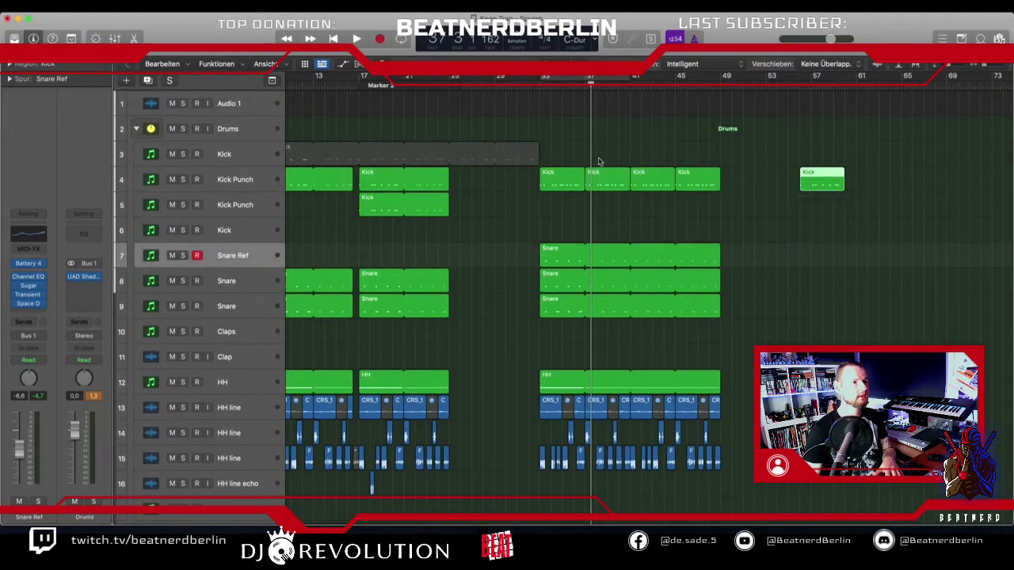
{"action": "left_click", "coordinate": [544, 168]}
{"action": "left_click_drag", "start_coordinate": [540, 155], "coordinate": [452, 172]}
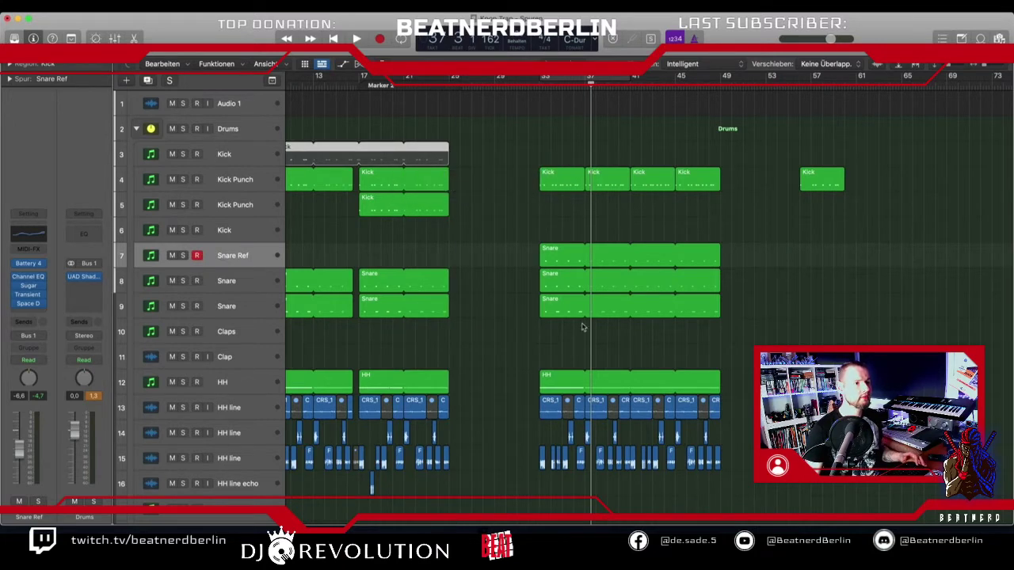
- Shorten the HH region and the three Snare regions that start at bar 33 to end at bar 41
{"action": "left_click_drag", "start_coordinate": [529, 144], "coordinate": [719, 492]}
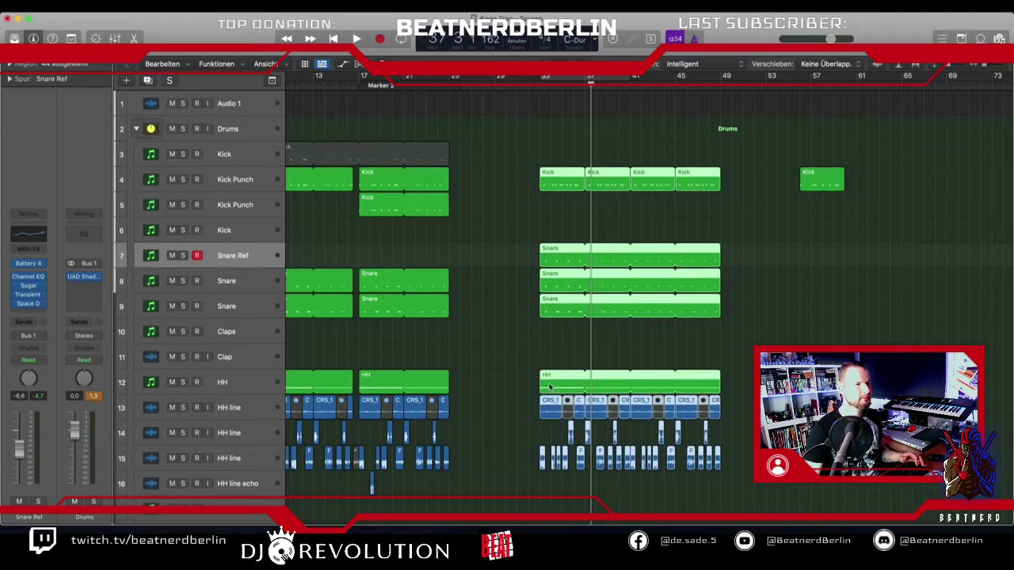
{"action": "left_click", "coordinate": [540, 139]}
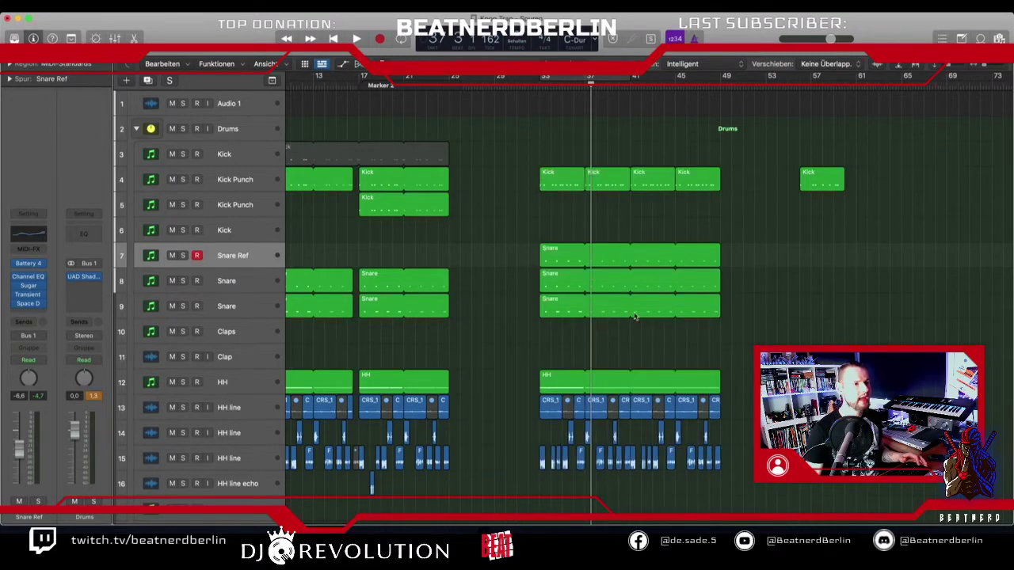
{"action": "left_click_drag", "start_coordinate": [644, 373], "coordinate": [632, 374]}
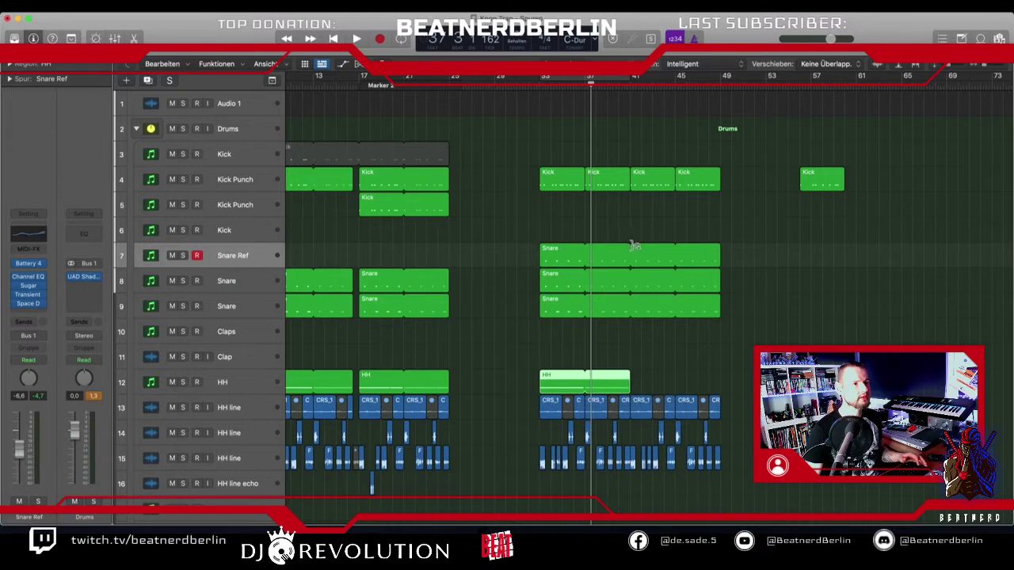
{"action": "left_click_drag", "start_coordinate": [638, 245], "coordinate": [631, 305]}
- Move the drum regions in bars 33–41 and the Crush and rev Crush regions around bar 33 eight bars earlier
{"action": "left_click_drag", "start_coordinate": [542, 144], "coordinate": [629, 499]}
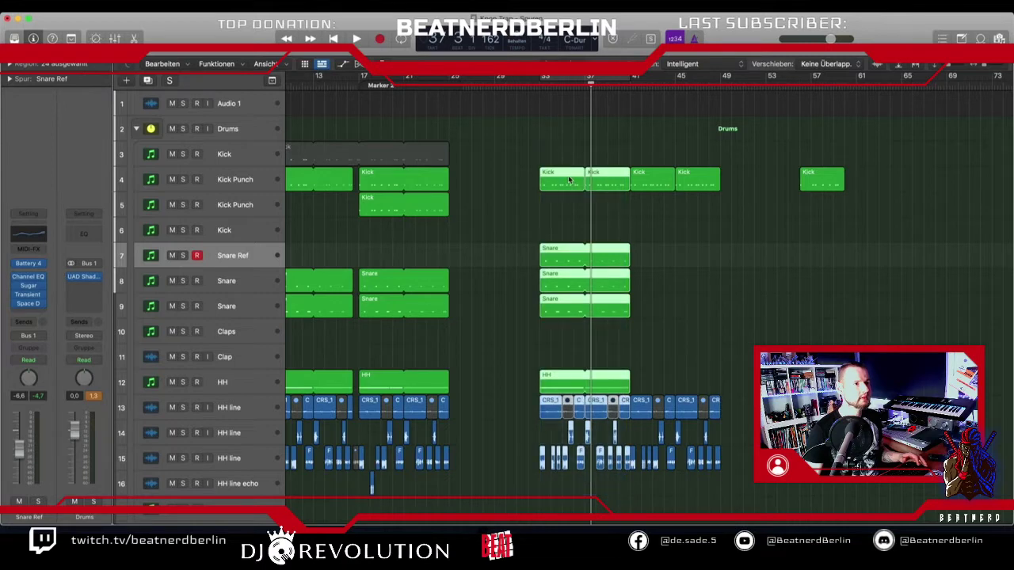
{"action": "left_click_drag", "start_coordinate": [561, 180], "coordinate": [471, 187]}
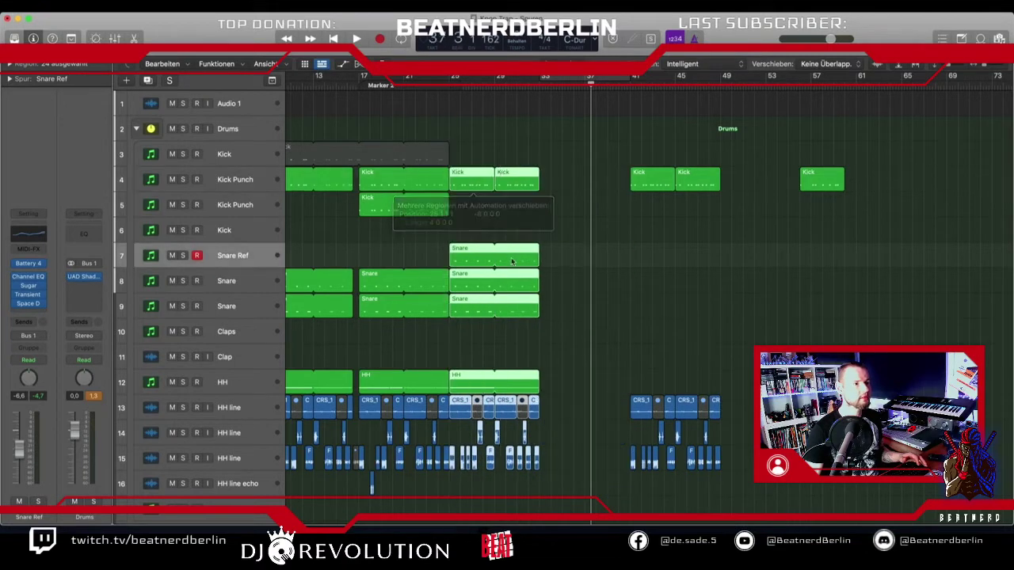
{"action": "scroll", "coordinate": [511, 263], "scroll_direction": "down", "scroll_amount": 5}
{"action": "scroll", "coordinate": [511, 262], "scroll_direction": "down", "scroll_amount": 3}
{"action": "left_click_drag", "start_coordinate": [550, 318], "coordinate": [457, 317]}
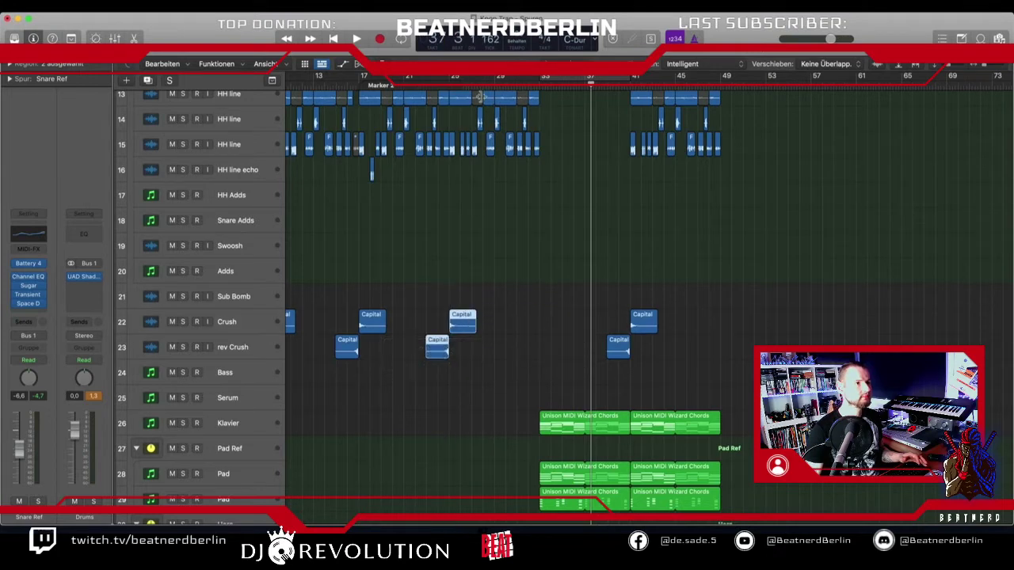
- Set the cycle range to bars 25–33 and move the bar 33 Klavier, Pad, Horn and 808 regions to bar 25
{"action": "left_click_drag", "start_coordinate": [455, 80], "coordinate": [538, 80]}
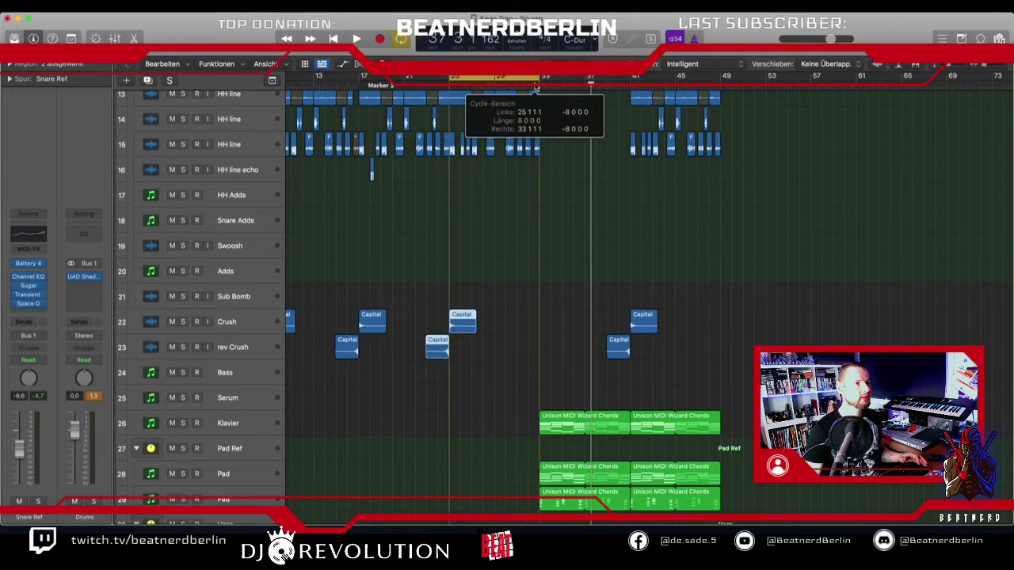
{"action": "scroll", "coordinate": [563, 263], "scroll_direction": "down", "scroll_amount": 5}
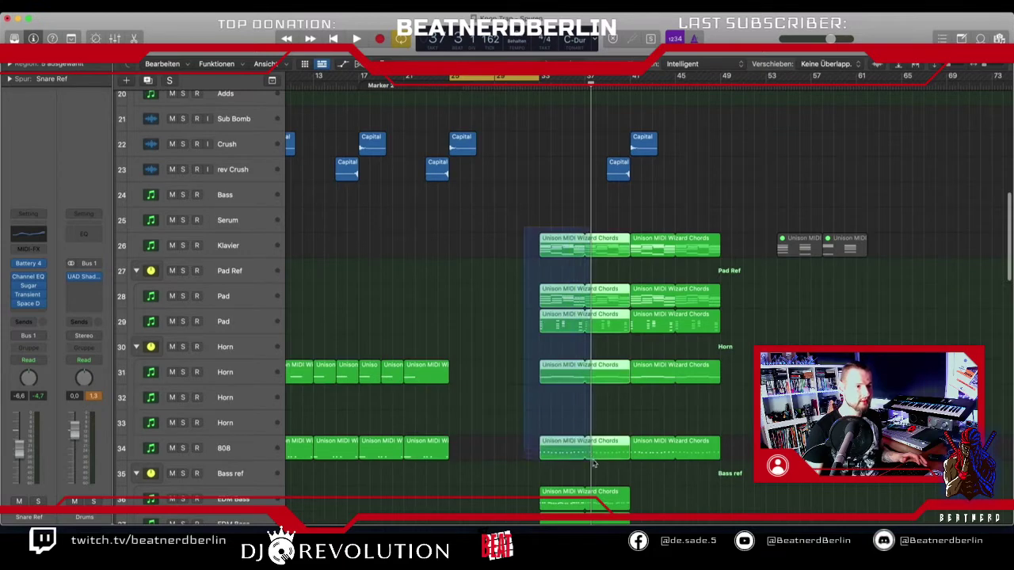
{"action": "left_click_drag", "start_coordinate": [554, 448], "coordinate": [465, 448]}
- Move the three EDM Bass regions and the Klavier region below them from bar 33 to bar 25
{"action": "scroll", "coordinate": [518, 334], "scroll_direction": "down", "scroll_amount": 5}
{"action": "left_click_drag", "start_coordinate": [519, 334], "coordinate": [588, 414]}
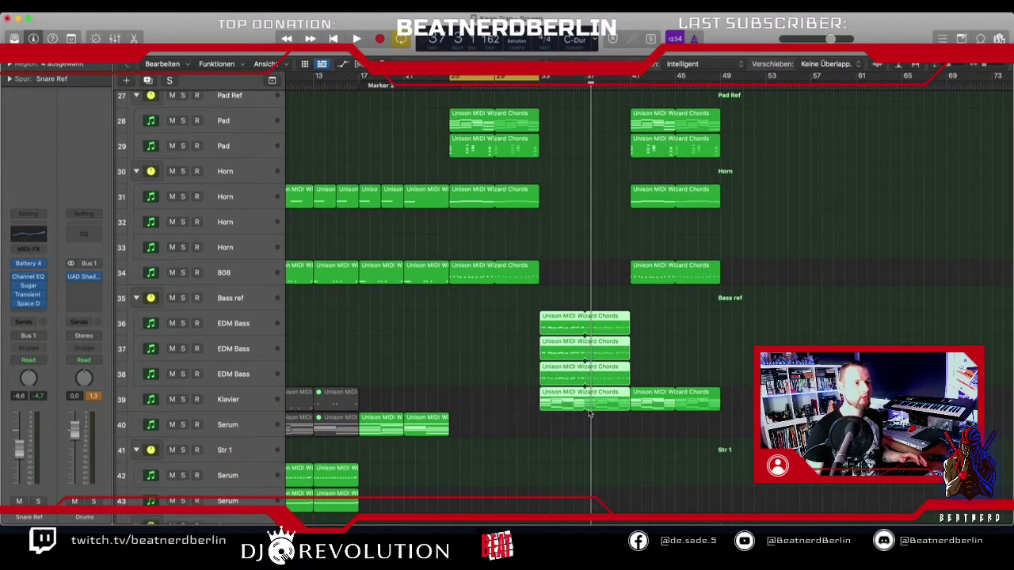
{"action": "left_click_drag", "start_coordinate": [546, 331], "coordinate": [457, 329]}
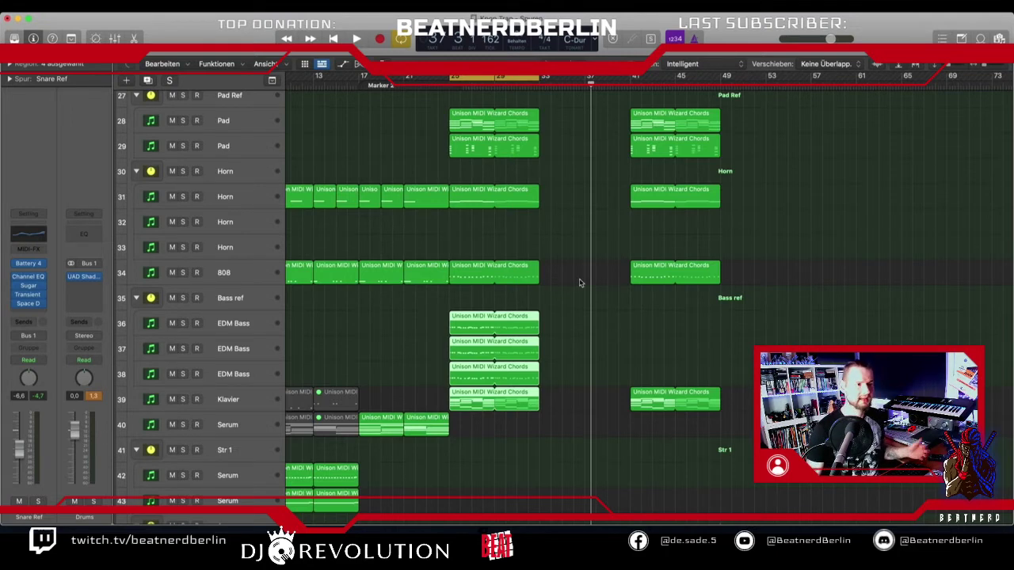
- Move the bar 33 regions of the Nexus Bass, Bass Dub and Bass Fies tracks to bar 25
{"action": "scroll", "coordinate": [542, 314], "scroll_direction": "down", "scroll_amount": 10}
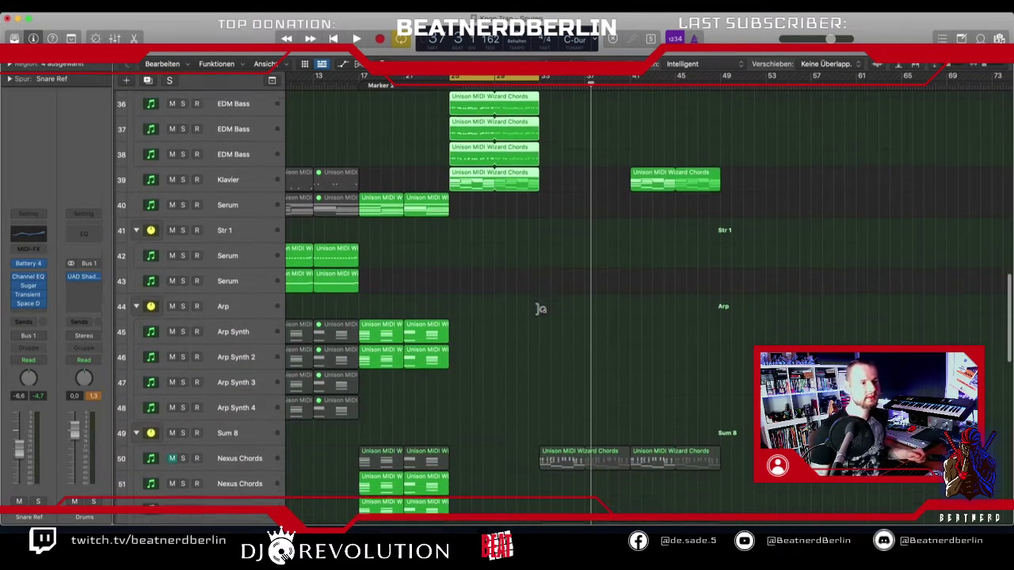
{"action": "scroll", "coordinate": [535, 312], "scroll_direction": "down", "scroll_amount": 10}
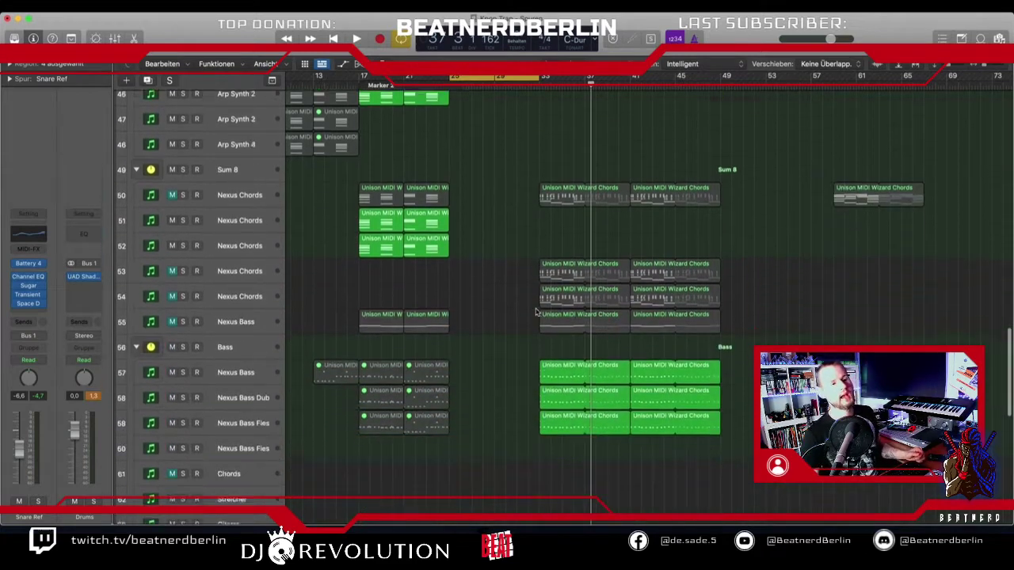
{"action": "left_click_drag", "start_coordinate": [523, 300], "coordinate": [592, 357]}
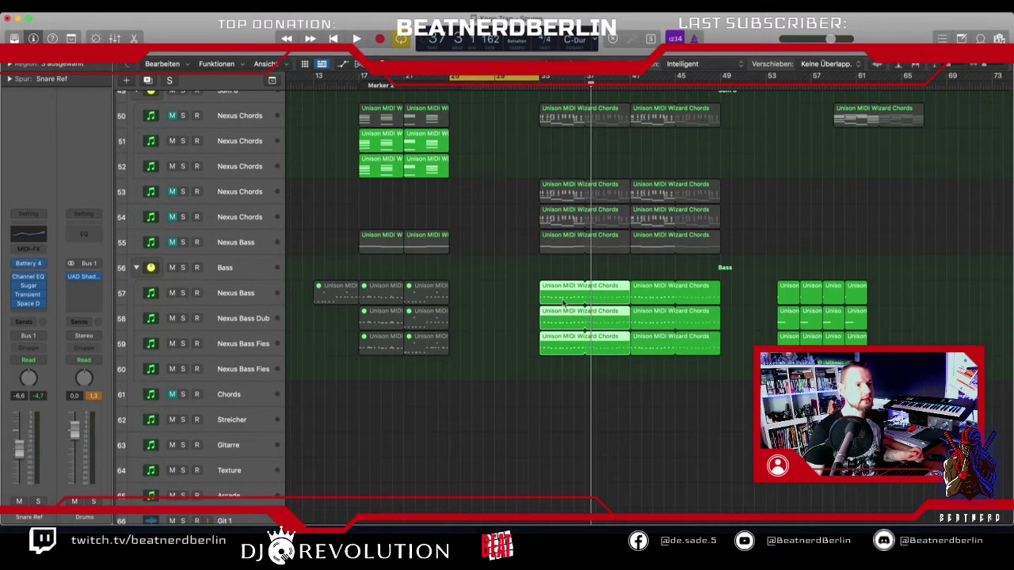
{"action": "left_click_drag", "start_coordinate": [563, 303], "coordinate": [475, 307]}
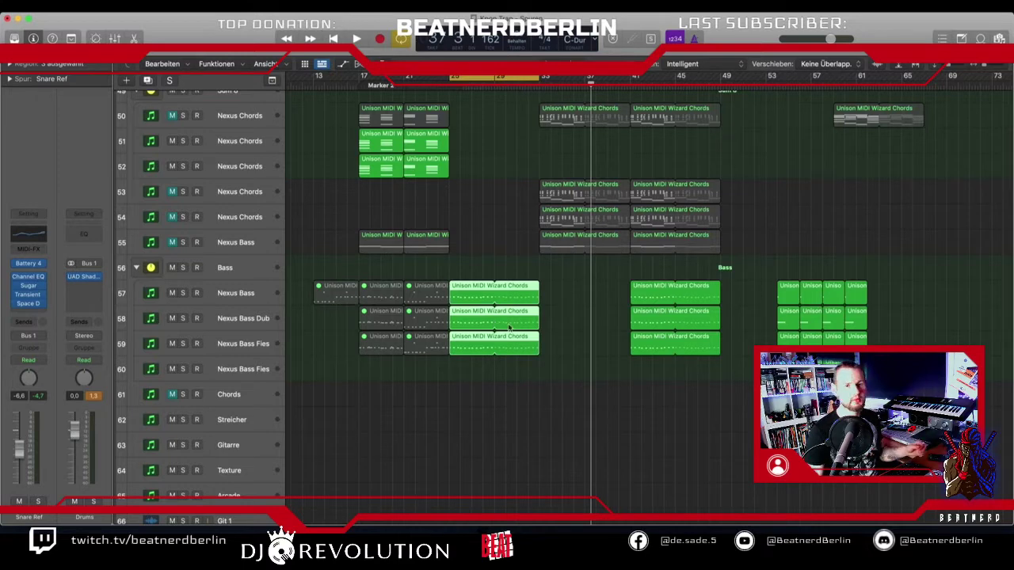
- Move the muted Nexus Chords and Nexus Bass regions in the Sum 8 group from bar 33 to bar 25
{"action": "scroll", "coordinate": [539, 354], "scroll_direction": "down", "scroll_amount": 5}
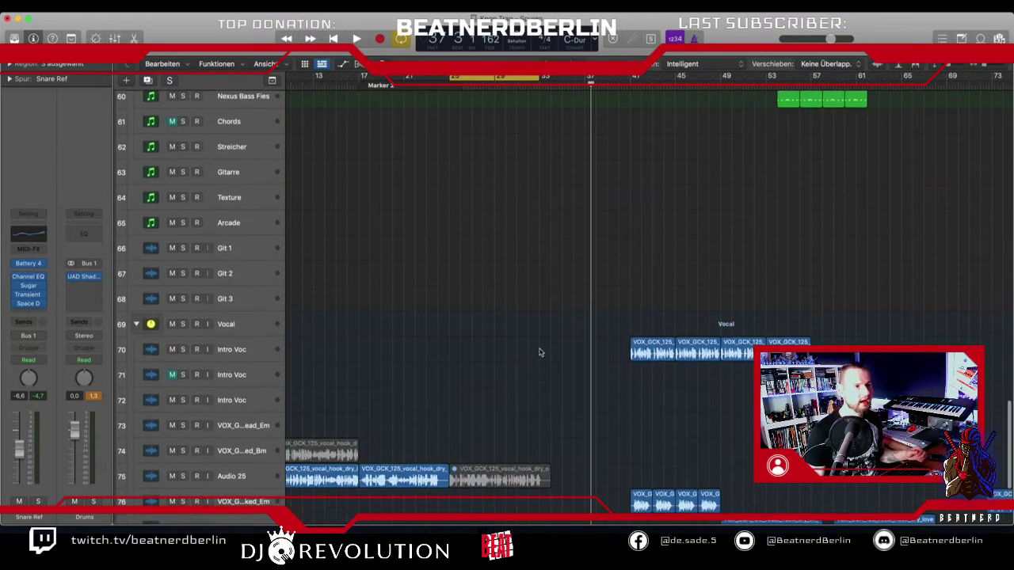
{"action": "scroll", "coordinate": [540, 354], "scroll_direction": "up", "scroll_amount": 8}
{"action": "scroll", "coordinate": [510, 264], "scroll_direction": "up", "scroll_amount": 2}
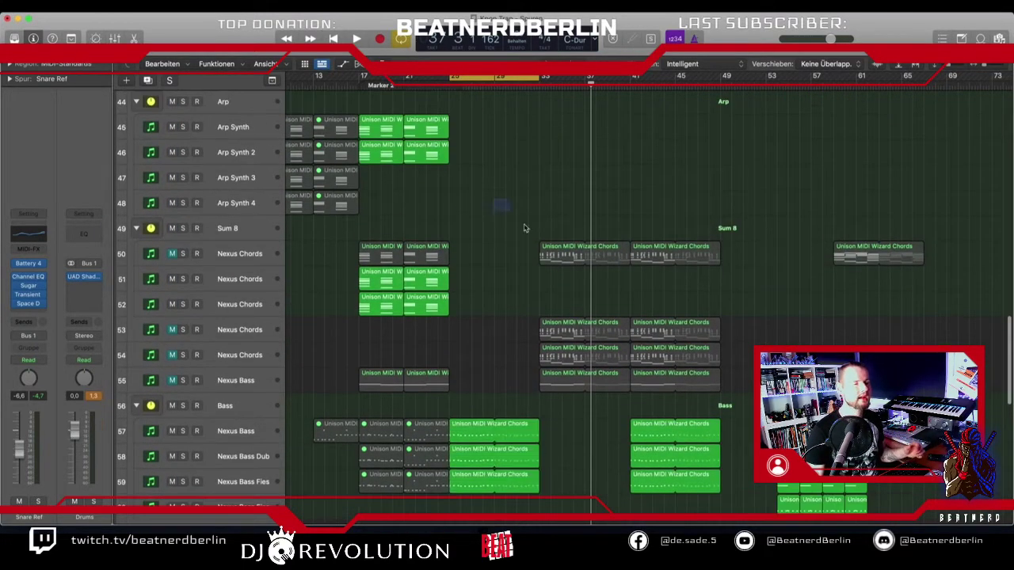
{"action": "left_click_drag", "start_coordinate": [494, 199], "coordinate": [462, 389]}
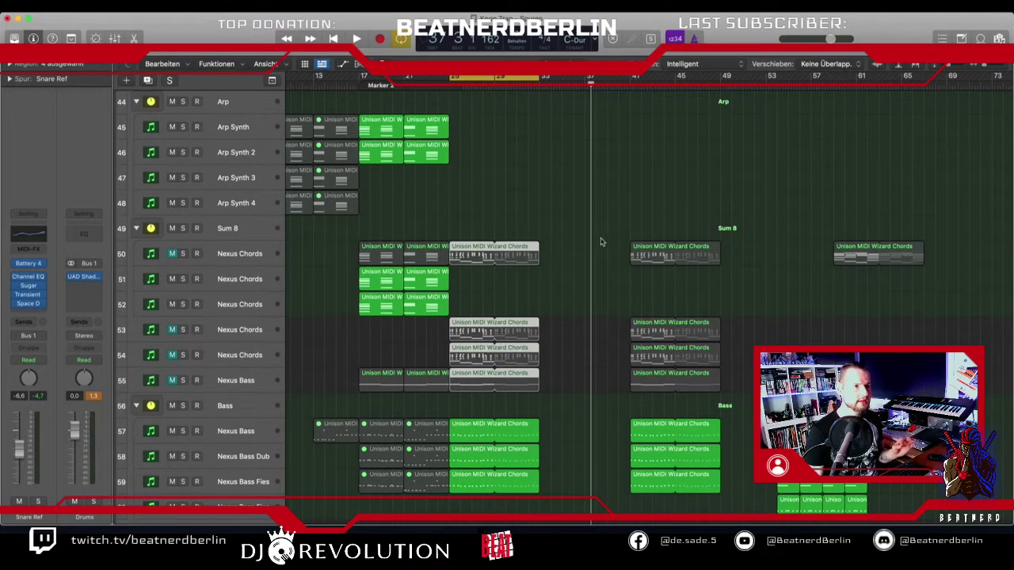
- Move the seven Nexus Chords and Nexus Bass regions starting at bar 41 to bar 46
{"action": "left_click_drag", "start_coordinate": [611, 238], "coordinate": [705, 483]}
{"action": "scroll", "coordinate": [642, 456], "scroll_direction": "down", "scroll_amount": 10}
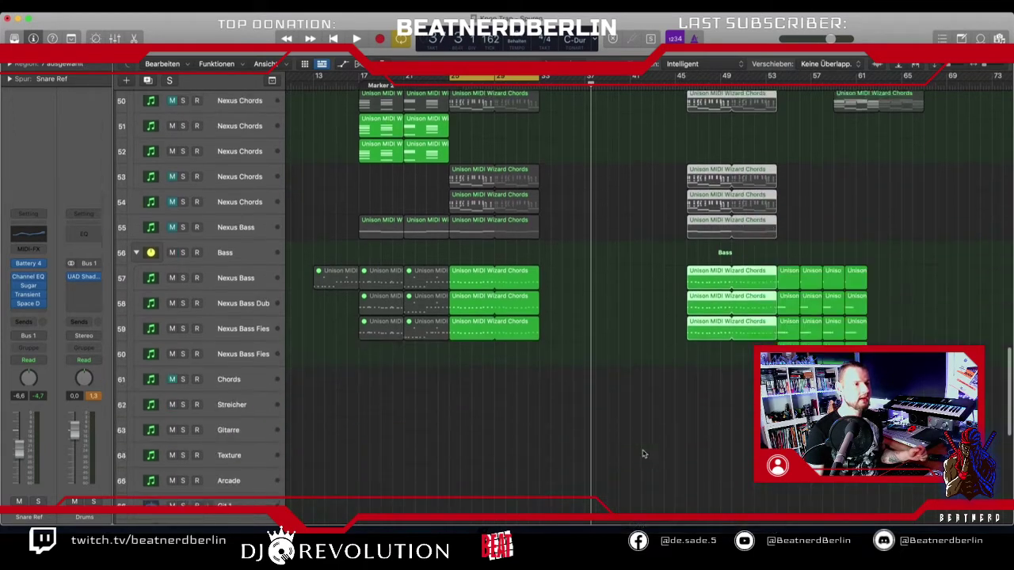
{"action": "scroll", "coordinate": [646, 456], "scroll_direction": "down", "scroll_amount": 3}
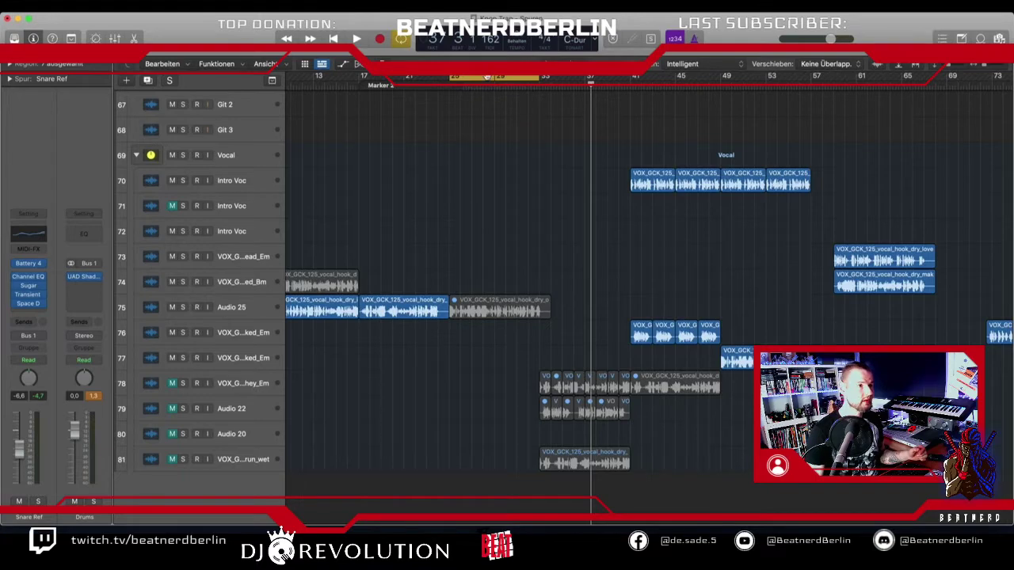
- Turn off the cycle and mute all Kick, Snare, HH and HH line regions in bars 25–33
{"action": "scroll", "coordinate": [429, 349], "scroll_direction": "up", "scroll_amount": 20}
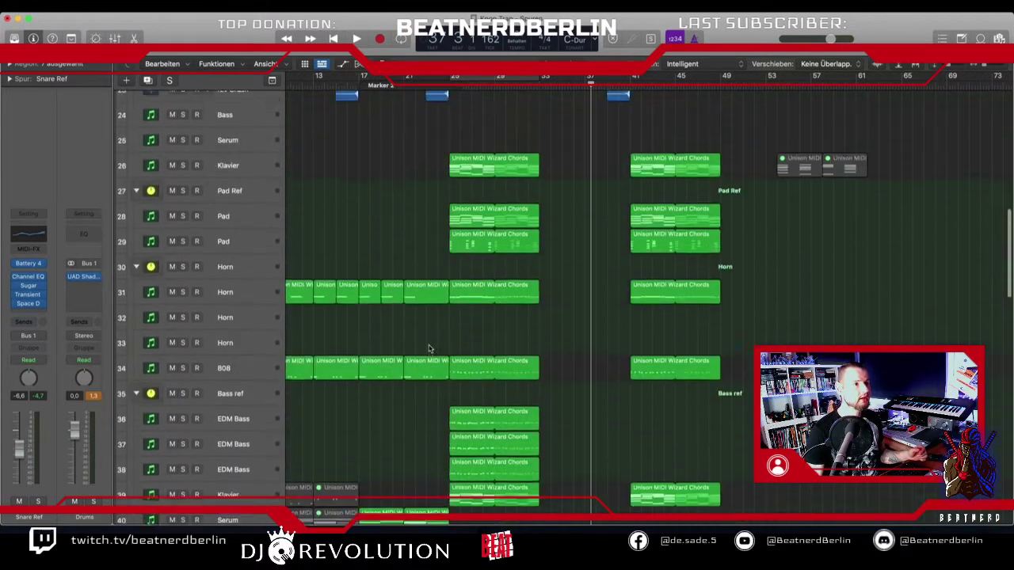
{"action": "scroll", "coordinate": [428, 348], "scroll_direction": "up", "scroll_amount": 15}
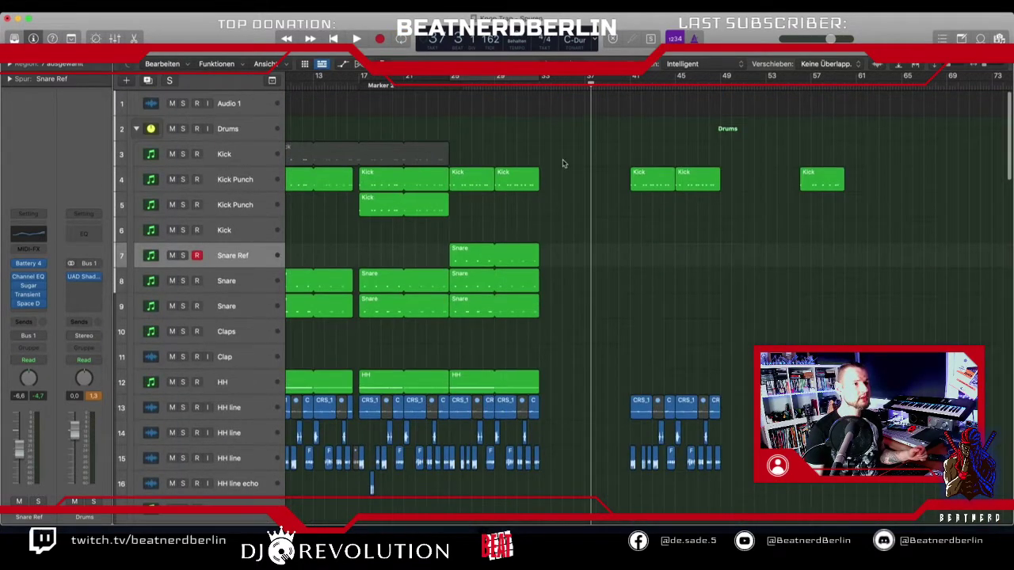
{"action": "left_click_drag", "start_coordinate": [564, 163], "coordinate": [450, 485]}
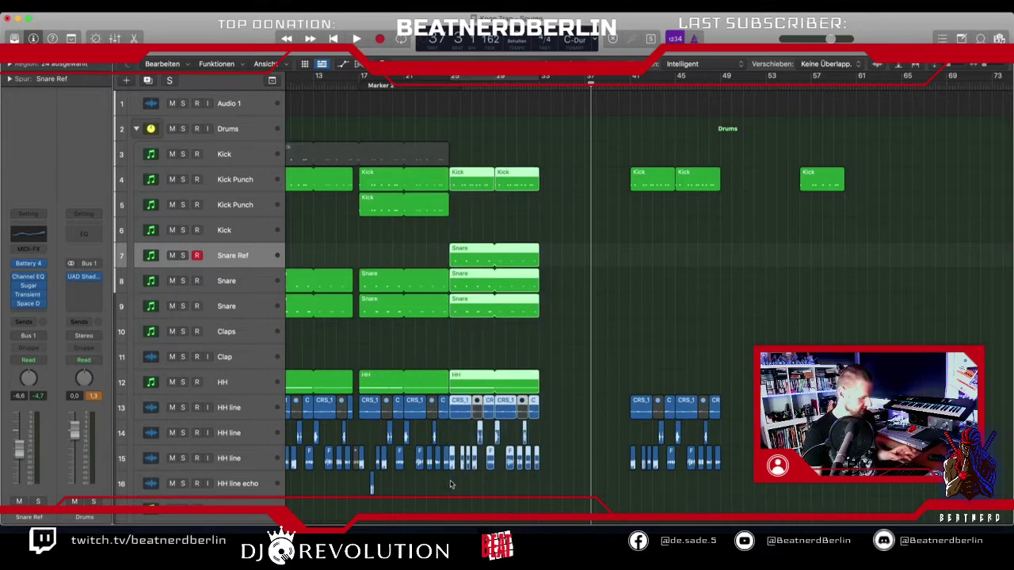
{"action": "key", "text": "m"}
- Place the playhead at bar 22
{"action": "scroll", "coordinate": [465, 379], "scroll_direction": "left", "scroll_amount": 3}
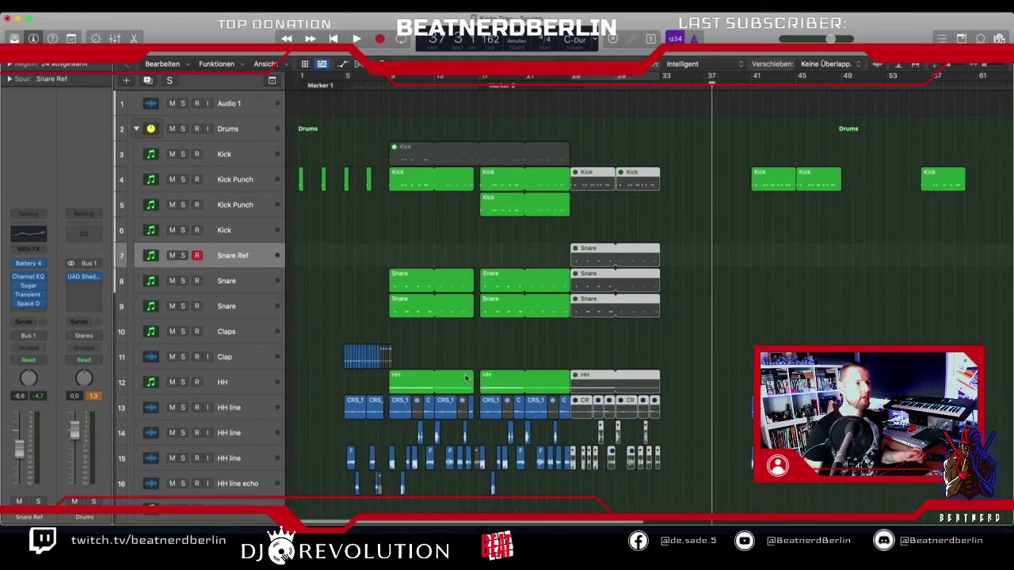
{"action": "scroll", "coordinate": [515, 262], "scroll_direction": "down", "scroll_amount": 5}
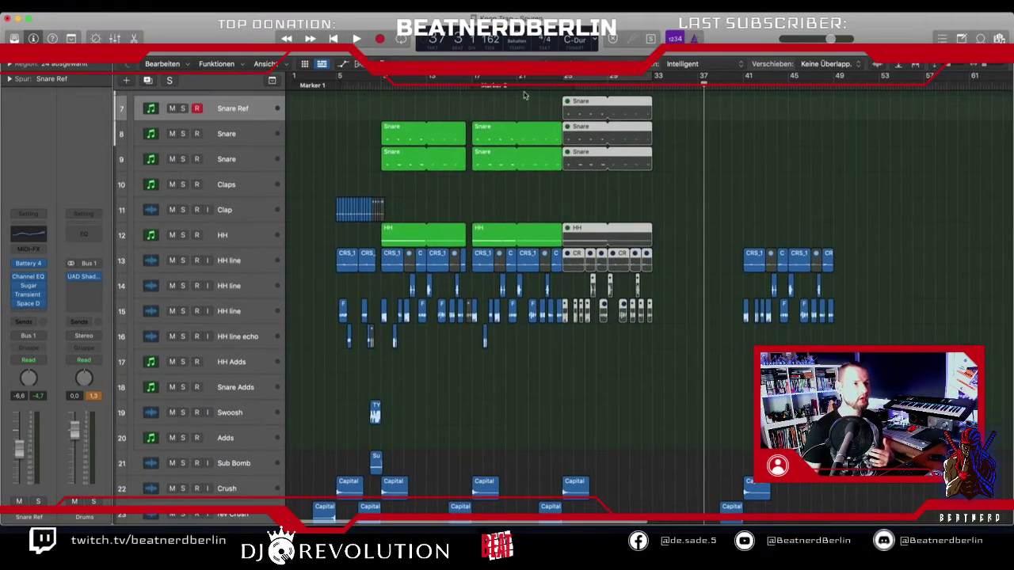
{"action": "left_click", "coordinate": [526, 85]}
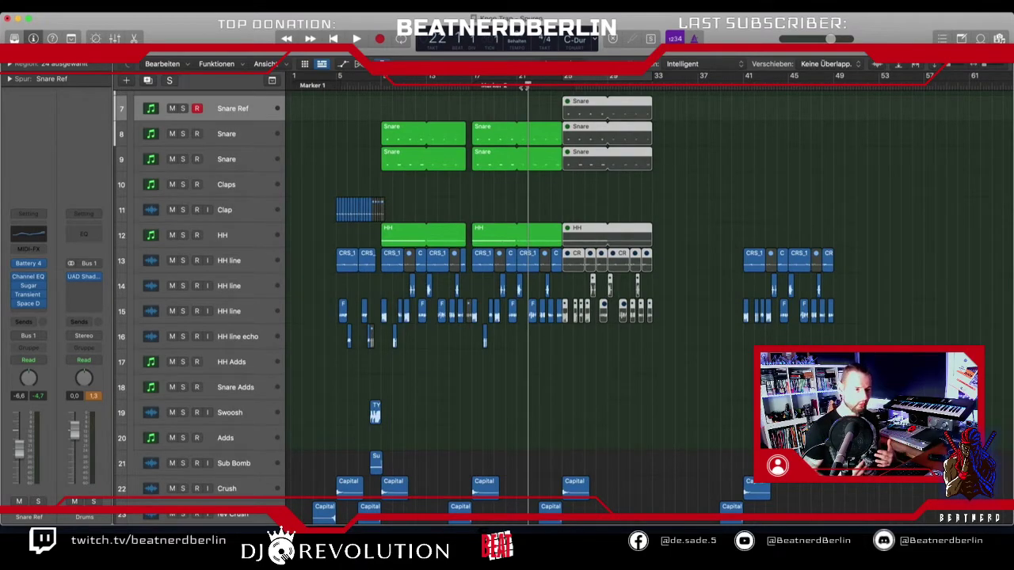
{"action": "scroll", "coordinate": [587, 362], "scroll_direction": "down", "scroll_amount": 20}
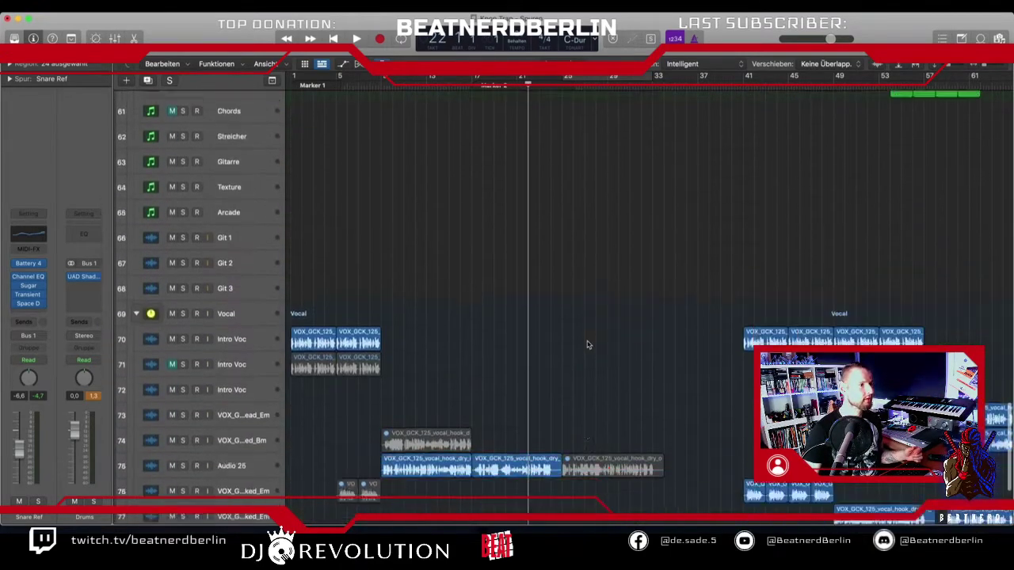
- Play the song from bar 1 through the intro to about bar 8
{"action": "scroll", "coordinate": [328, 266], "scroll_direction": "up", "scroll_amount": 7}
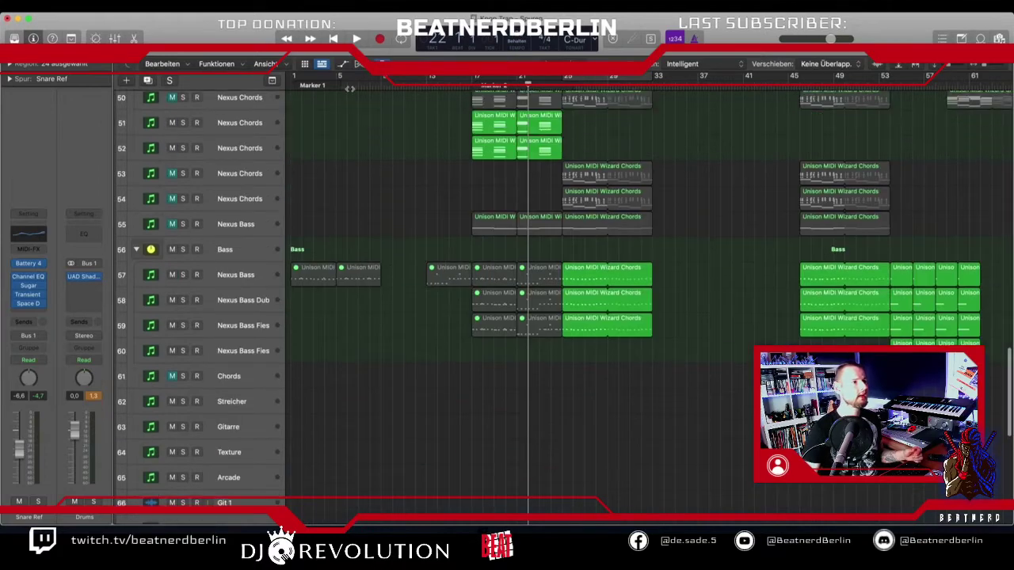
{"action": "left_click_drag", "start_coordinate": [349, 85], "coordinate": [261, 95]}
{"action": "scroll", "coordinate": [377, 167], "scroll_direction": "up", "scroll_amount": 10}
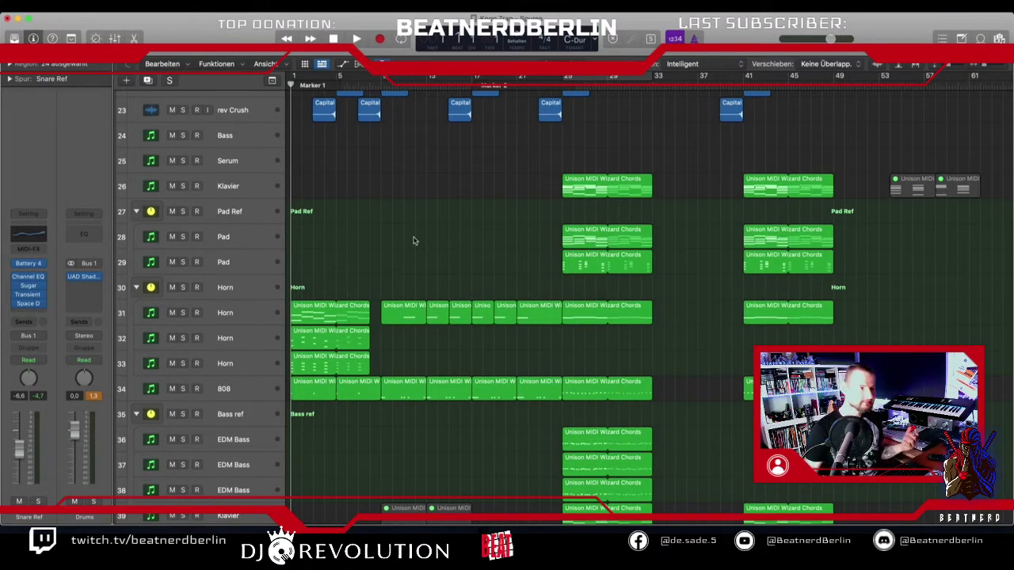
{"action": "left_click", "coordinate": [383, 83]}
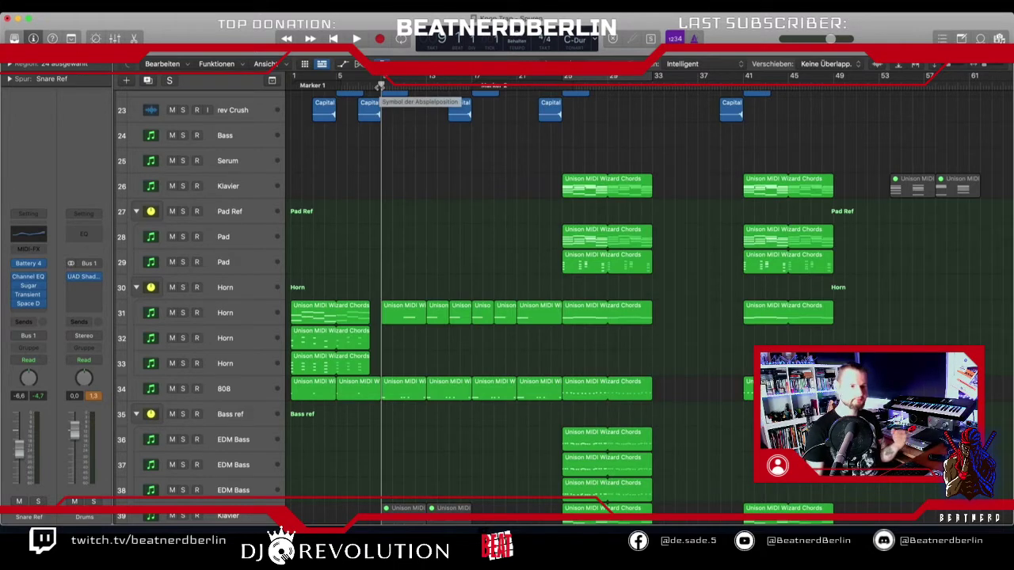
{"action": "key", "text": "Return"}
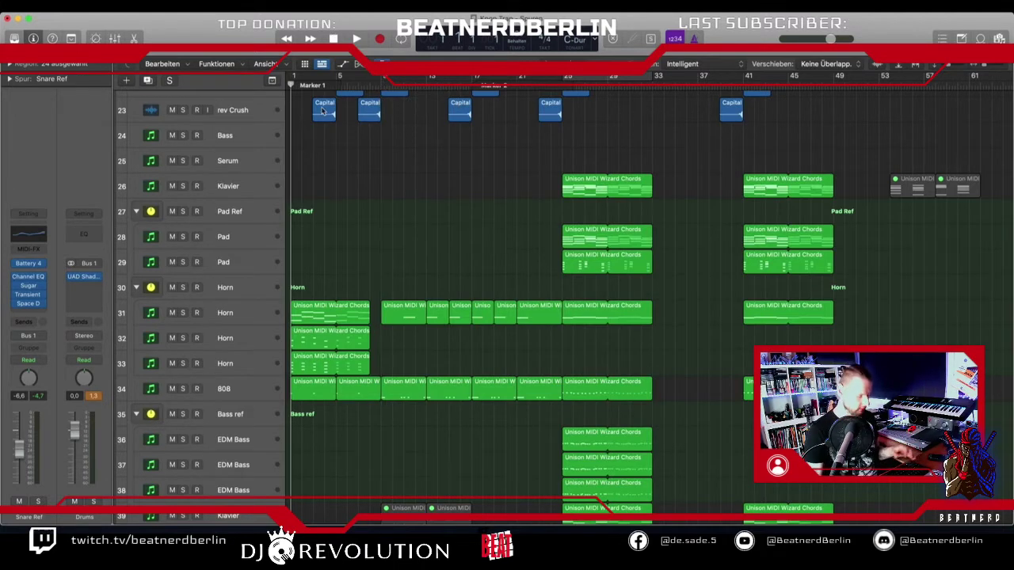
{"action": "key", "text": "space"}
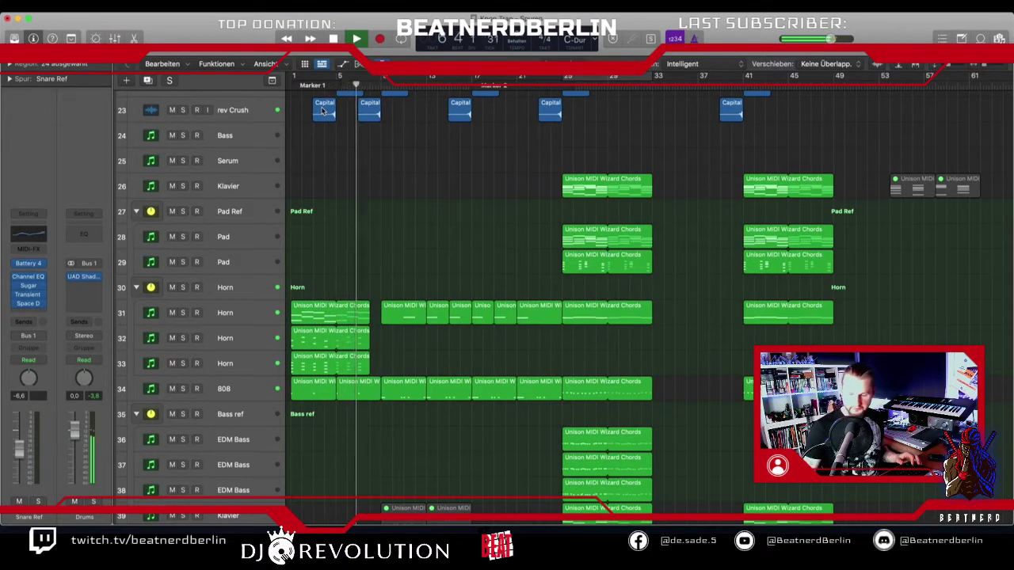
{"action": "scroll", "coordinate": [432, 175], "scroll_direction": "up", "scroll_amount": 3}
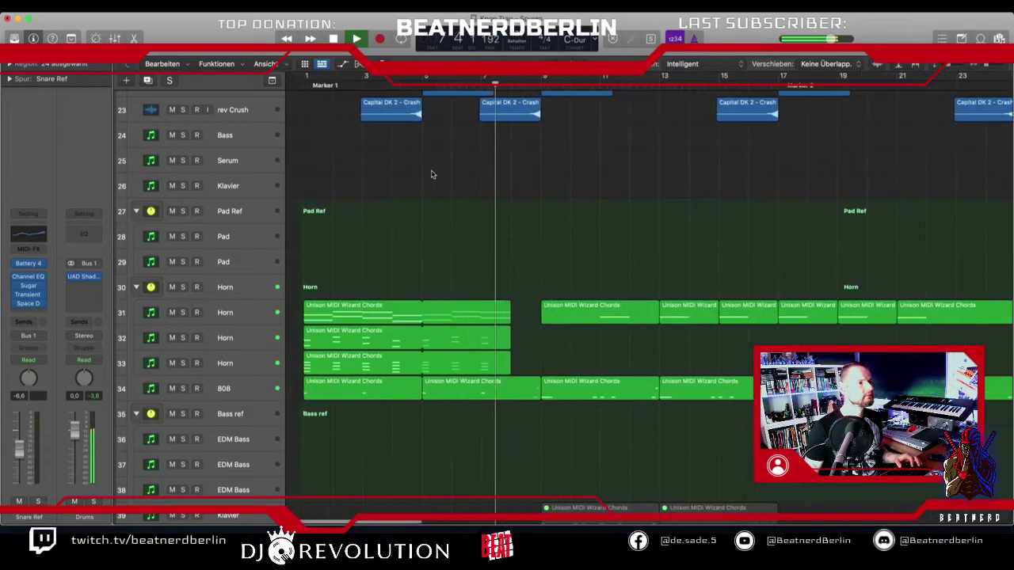
{"action": "key", "text": "space"}
- Solo the Horn group, listen to it briefly from bar 1, and turn its solo off again
{"action": "scroll", "coordinate": [432, 174], "scroll_direction": "up", "scroll_amount": 5}
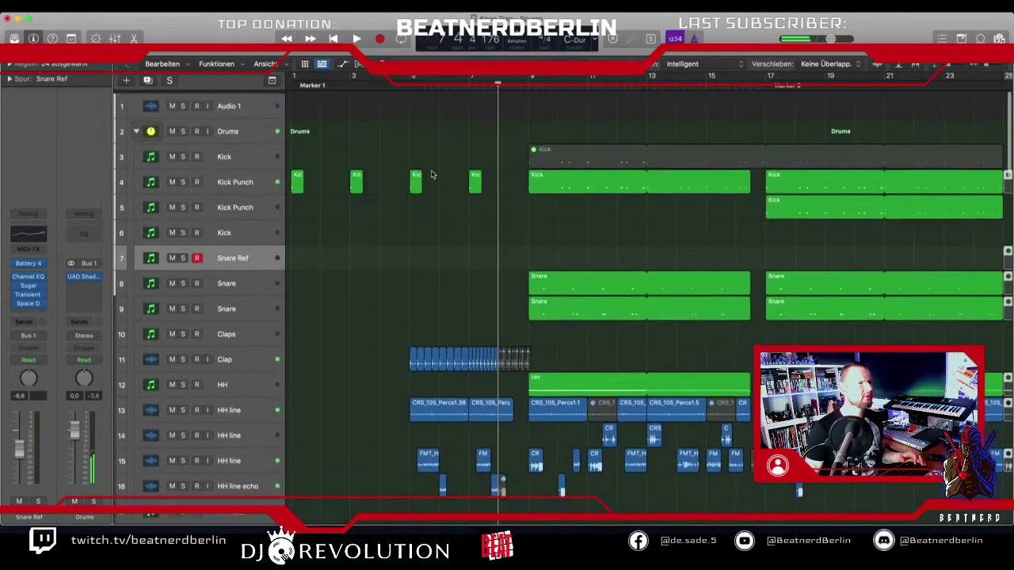
{"action": "scroll", "coordinate": [431, 174], "scroll_direction": "down", "scroll_amount": 5}
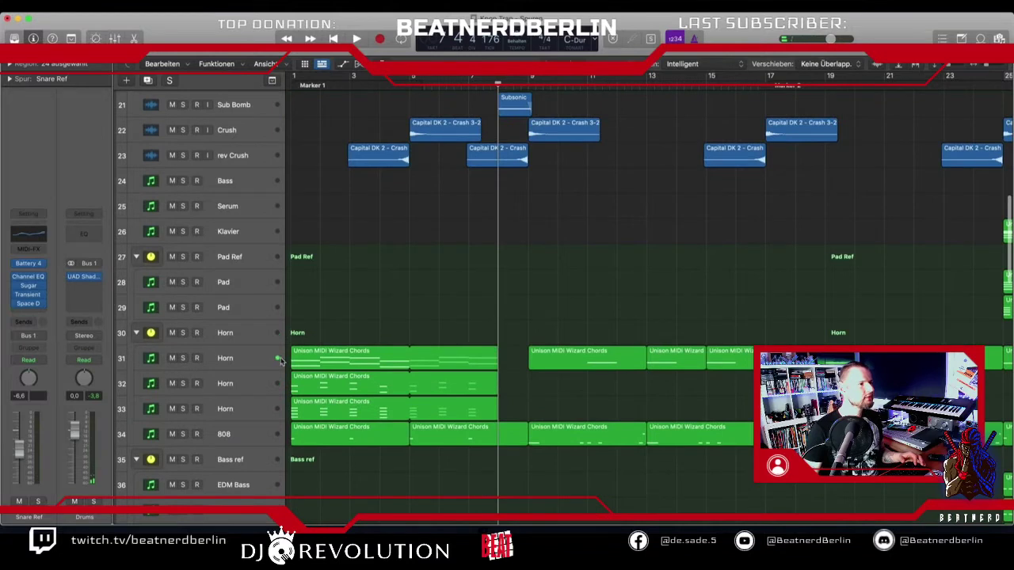
{"action": "left_click", "coordinate": [290, 86]}
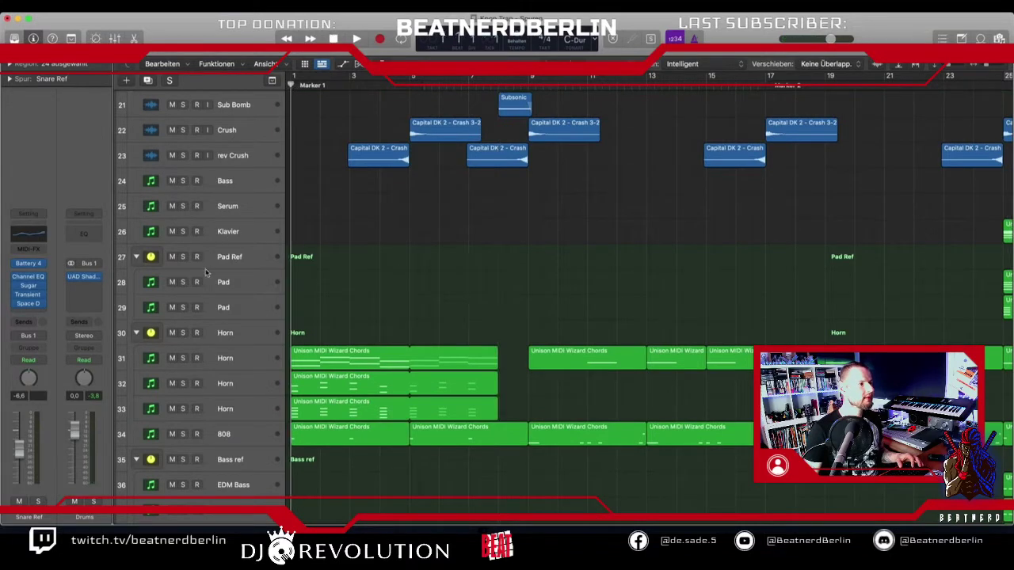
{"action": "left_click", "coordinate": [183, 332]}
{"action": "key", "text": "space"}
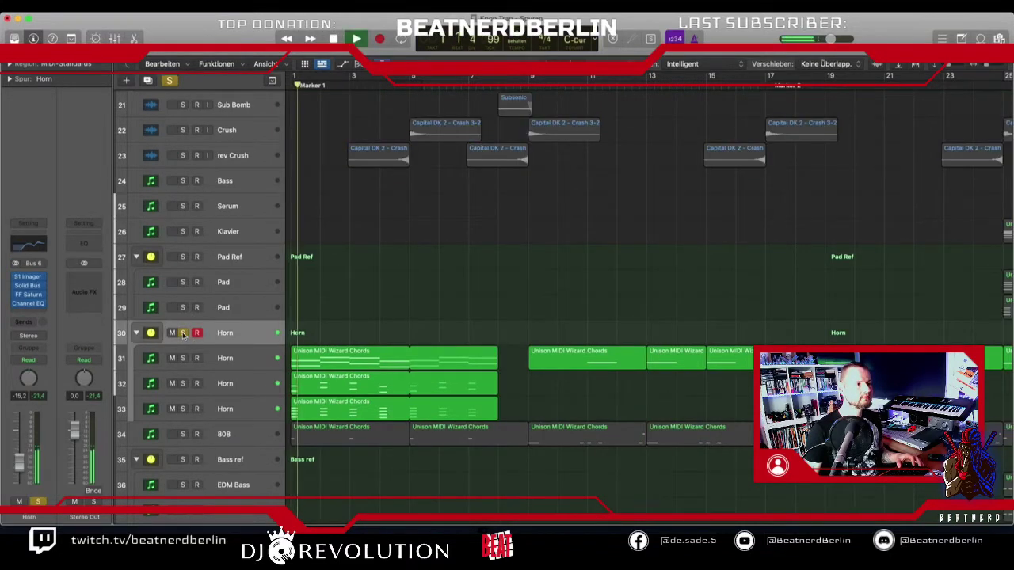
{"action": "key", "text": "space"}
{"action": "left_click", "coordinate": [183, 332]}
- Solo the 808 track, listen to its opening from bar 1, and turn its solo off again
{"action": "left_click", "coordinate": [183, 434]}
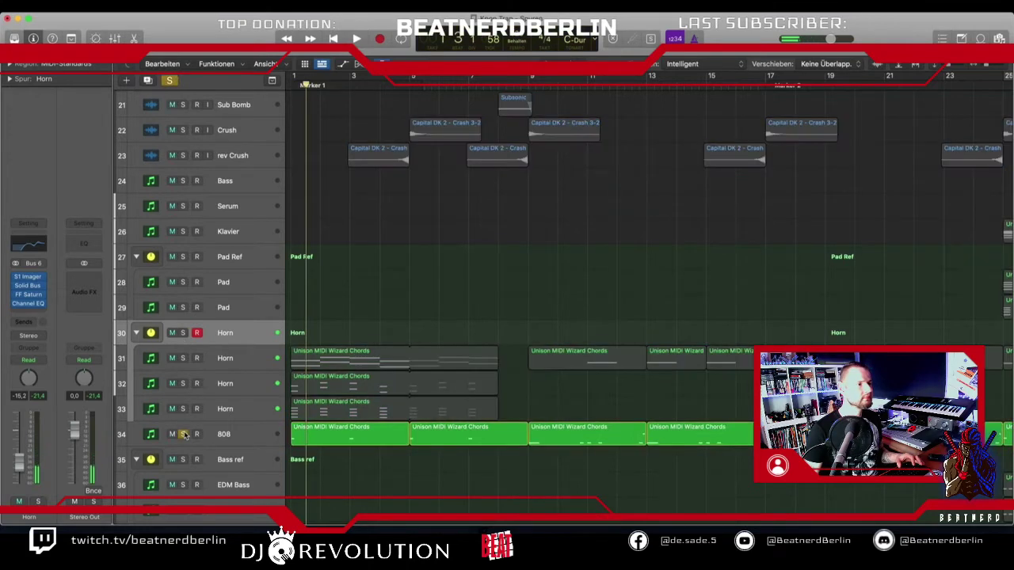
{"action": "key", "text": "space"}
{"action": "key", "text": "space"}
{"action": "left_click_drag", "start_coordinate": [314, 83], "coordinate": [280, 93]}
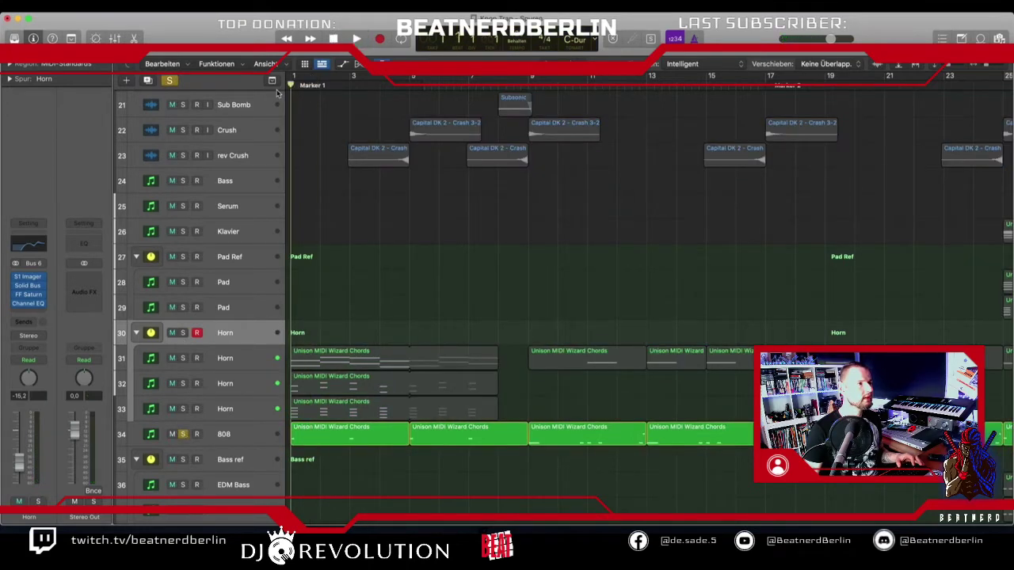
{"action": "key", "text": "space"}
{"action": "key", "text": "space"}
{"action": "left_click", "coordinate": [183, 434]}
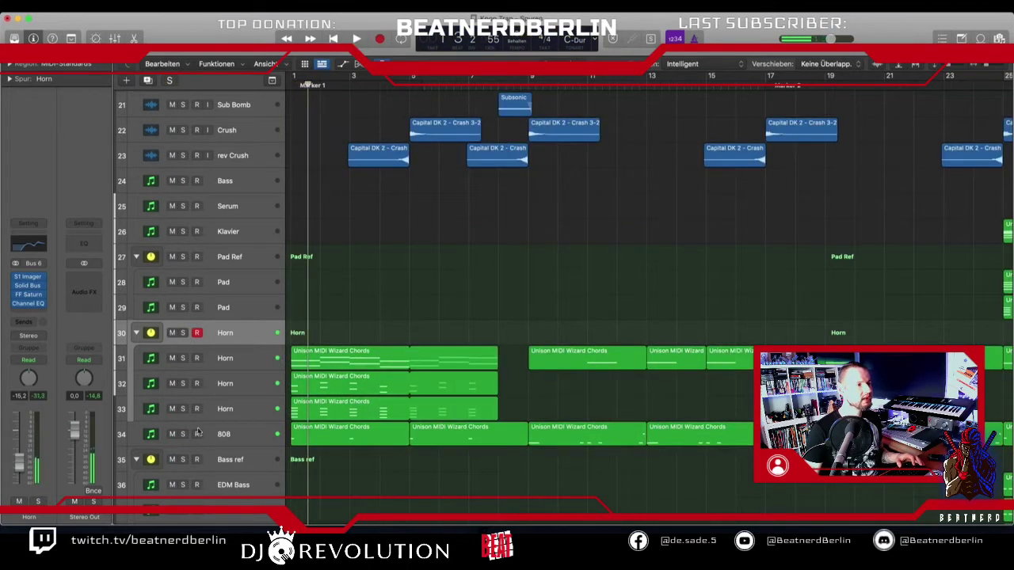
- Solo the Arp group, listen to its opening from bar 1, and turn its solo off again
{"action": "scroll", "coordinate": [316, 388], "scroll_direction": "down", "scroll_amount": 10}
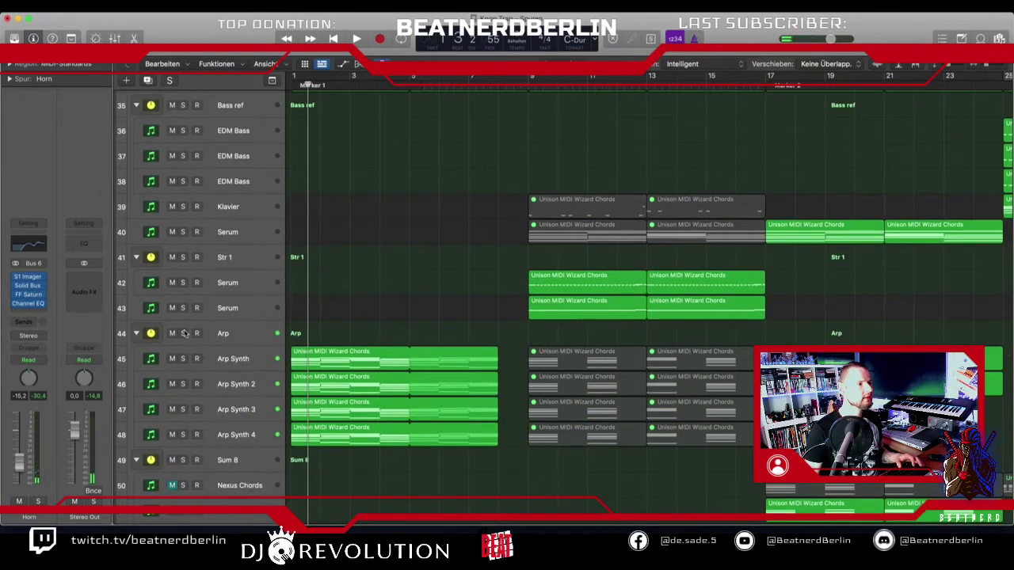
{"action": "left_click", "coordinate": [183, 333]}
{"action": "key", "text": "Return"}
{"action": "key", "text": "space"}
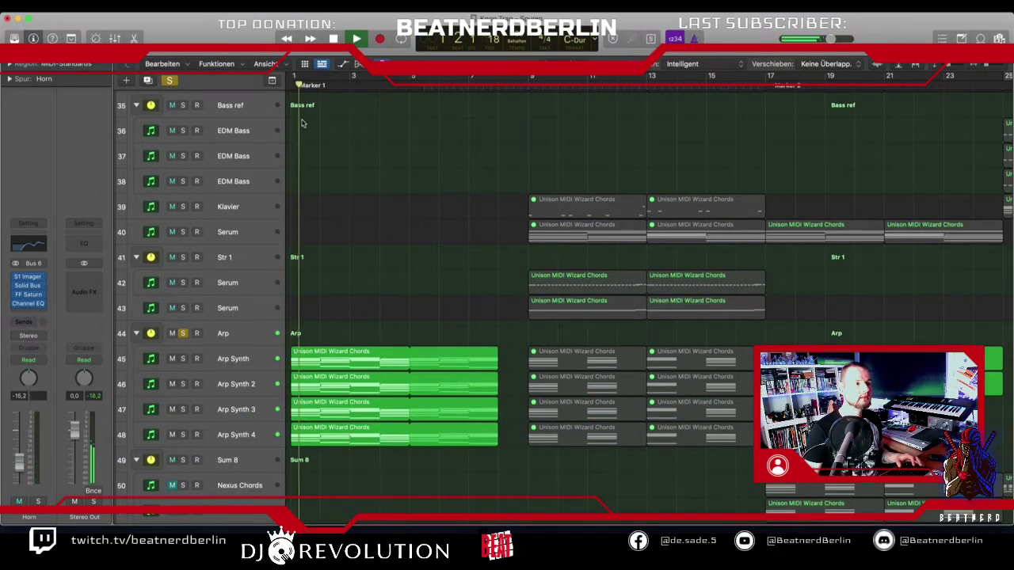
{"action": "left_click", "coordinate": [183, 332]}
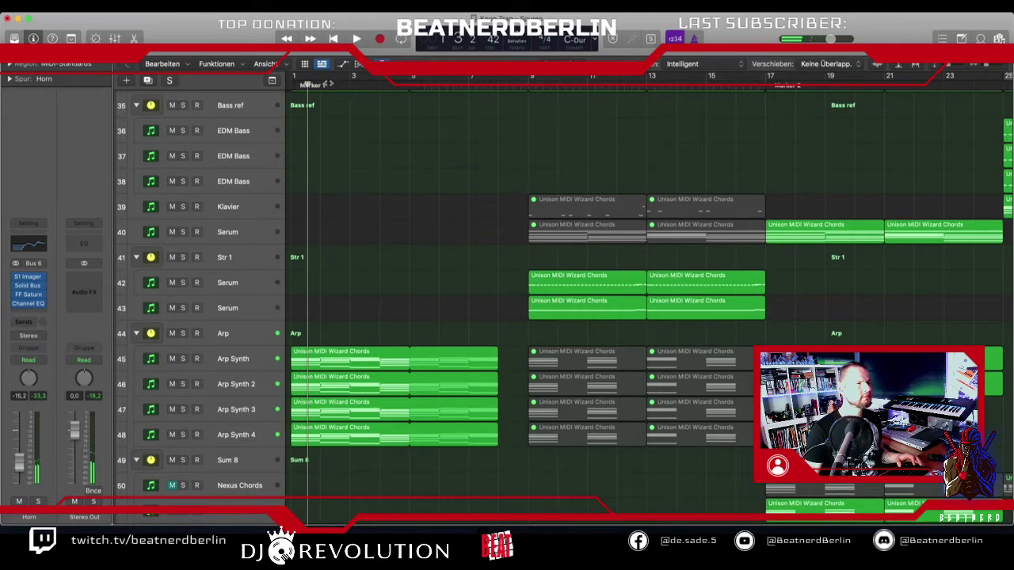
- Play the full intro from bar 1 into bar 9 with all groups audible
{"action": "key", "text": "Return"}
{"action": "key", "text": "space"}
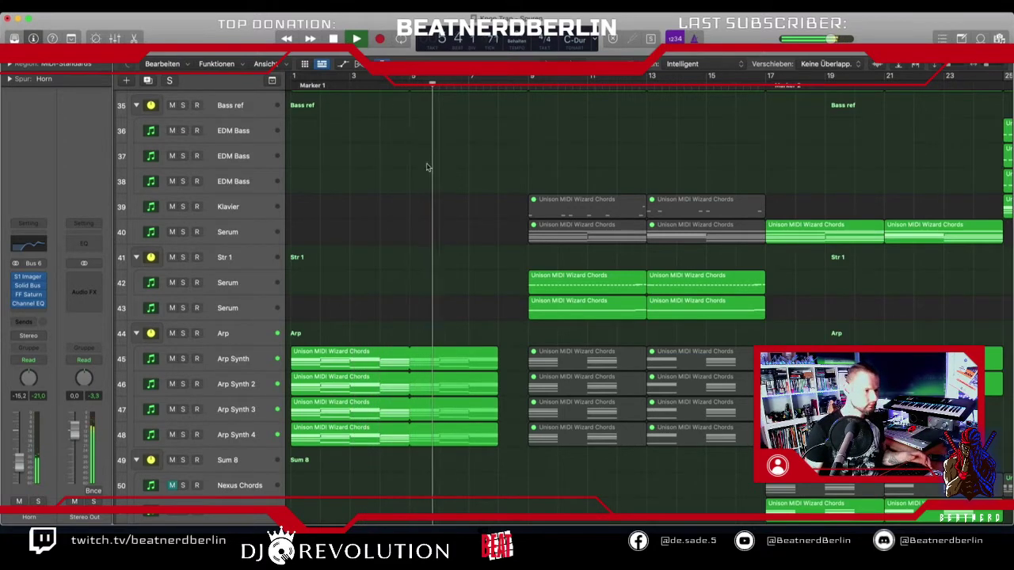
{"action": "scroll", "coordinate": [464, 233], "scroll_direction": "right", "scroll_amount": 3}
{"action": "scroll", "coordinate": [464, 233], "scroll_direction": "up", "scroll_amount": 3}
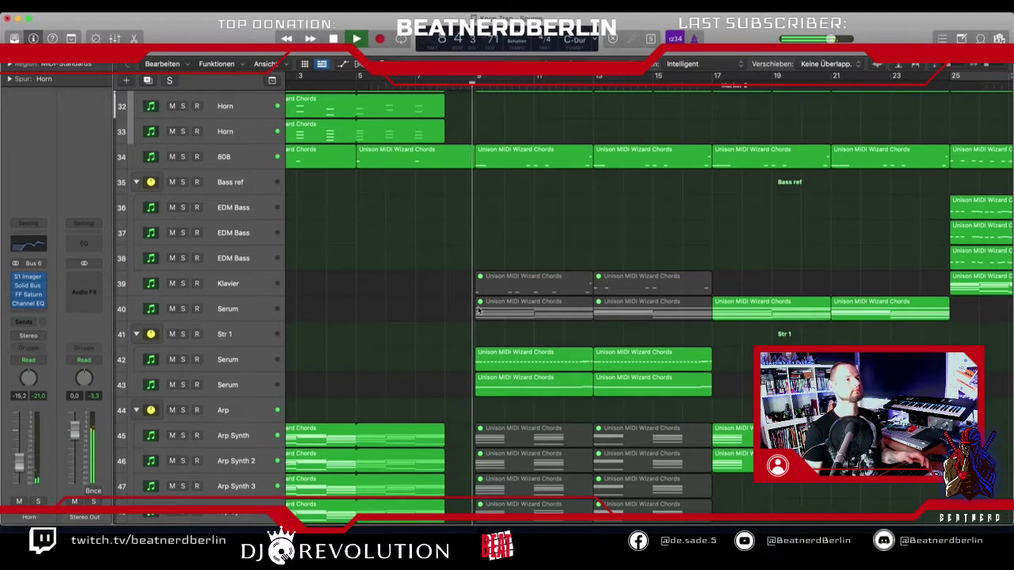
{"action": "key", "text": "space"}
- Mute the whistle vocal track Intro Voc (track 70) and unmute the vocal track Audio 20
{"action": "scroll", "coordinate": [479, 311], "scroll_direction": "down", "scroll_amount": 15}
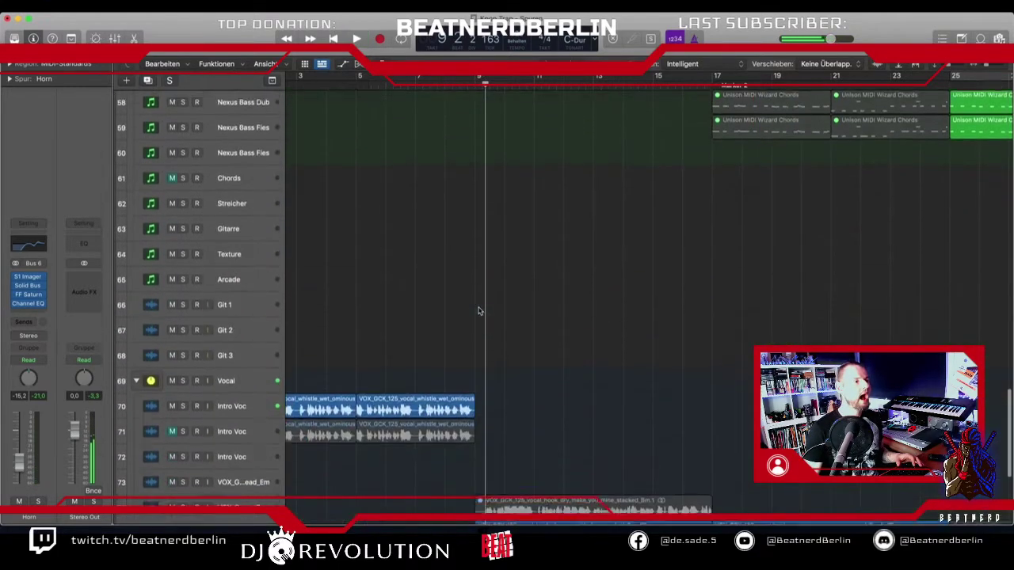
{"action": "scroll", "coordinate": [478, 311], "scroll_direction": "down", "scroll_amount": 3}
{"action": "scroll", "coordinate": [683, 219], "scroll_direction": "left", "scroll_amount": 3}
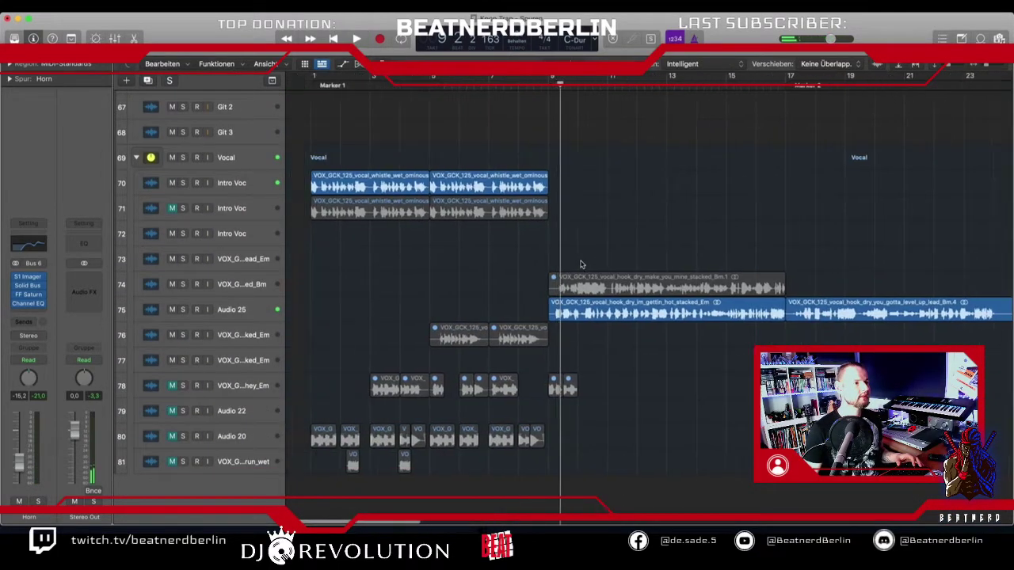
{"action": "left_click", "coordinate": [171, 184]}
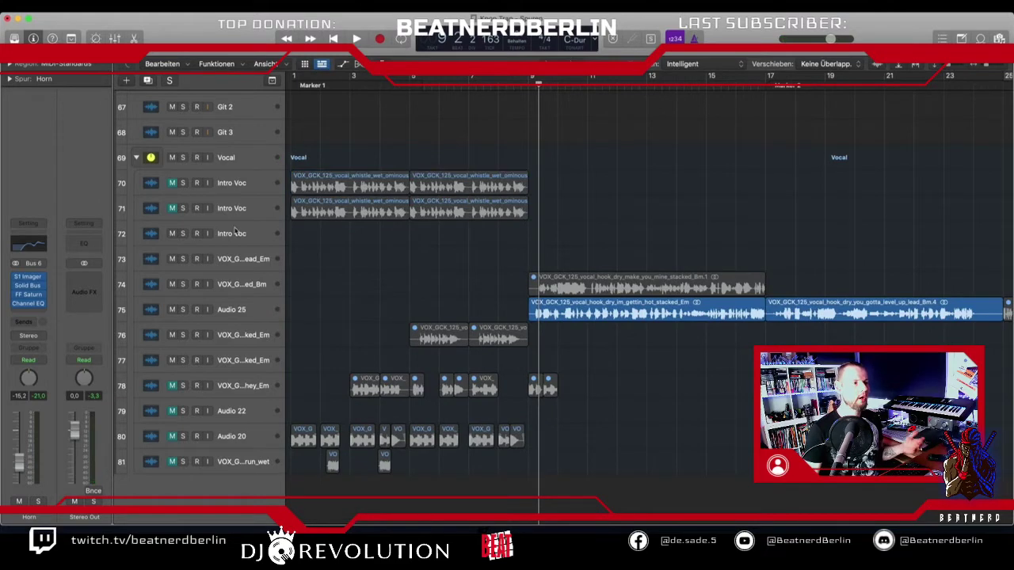
{"action": "left_click", "coordinate": [172, 437]}
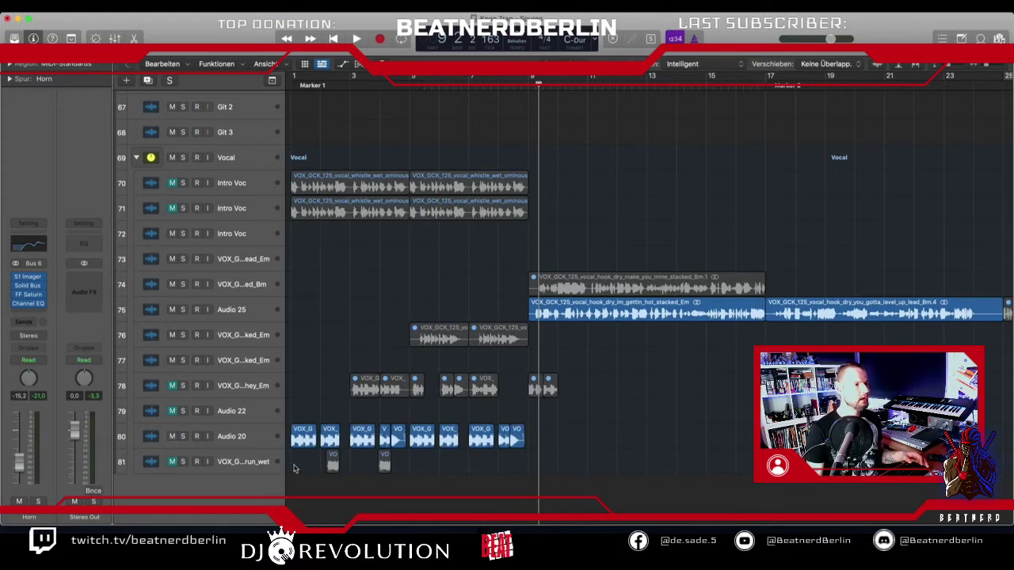
- Play the intro from bar 1 to bar 4 to hear the Audio 20 vocals
{"action": "key", "text": "Return"}
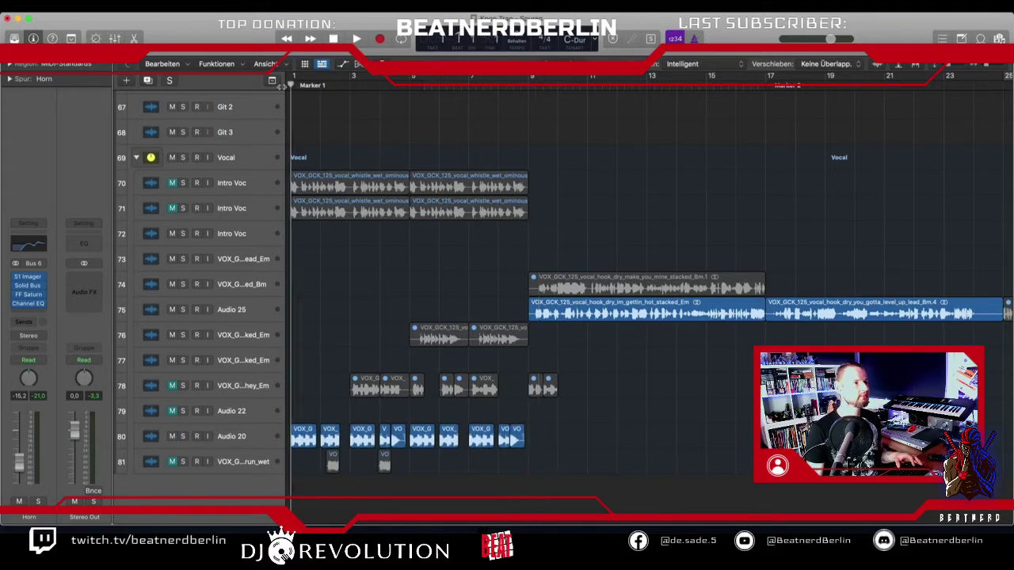
{"action": "key", "text": "space"}
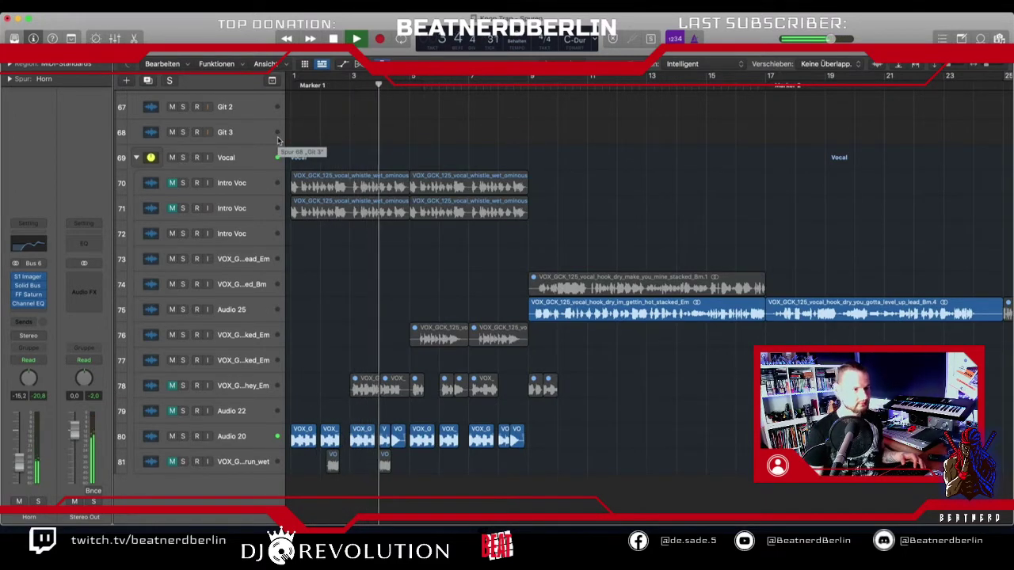
{"action": "key", "text": "space"}
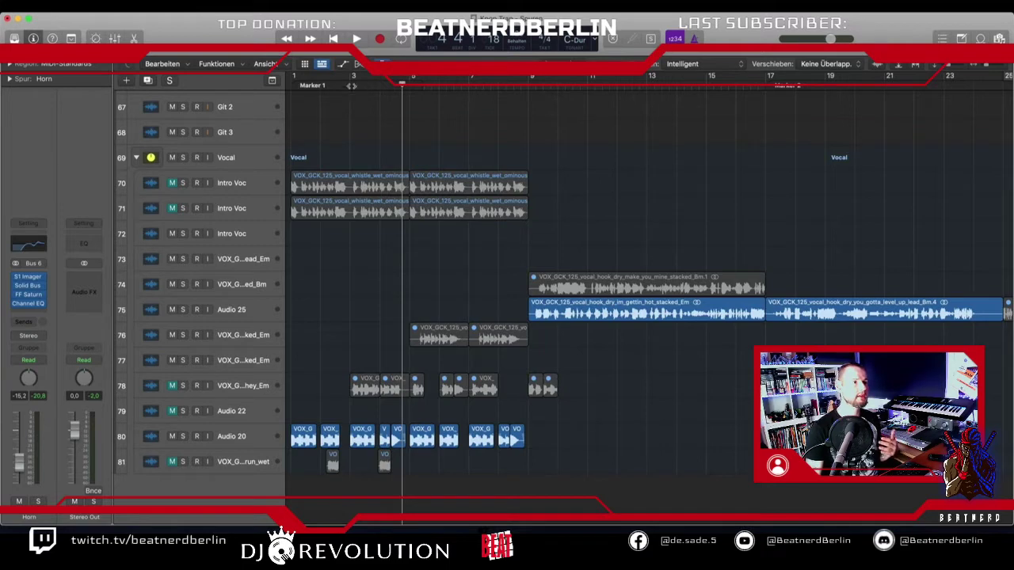
- Restart playback from bar 1 and select the Arp group track
{"action": "left_click_drag", "start_coordinate": [351, 86], "coordinate": [245, 86]}
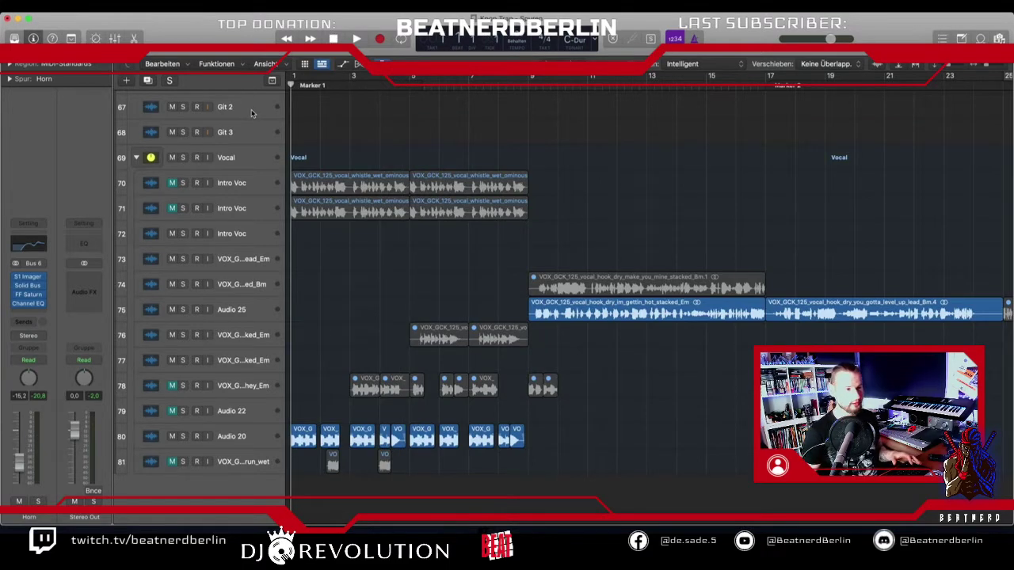
{"action": "key", "text": "space"}
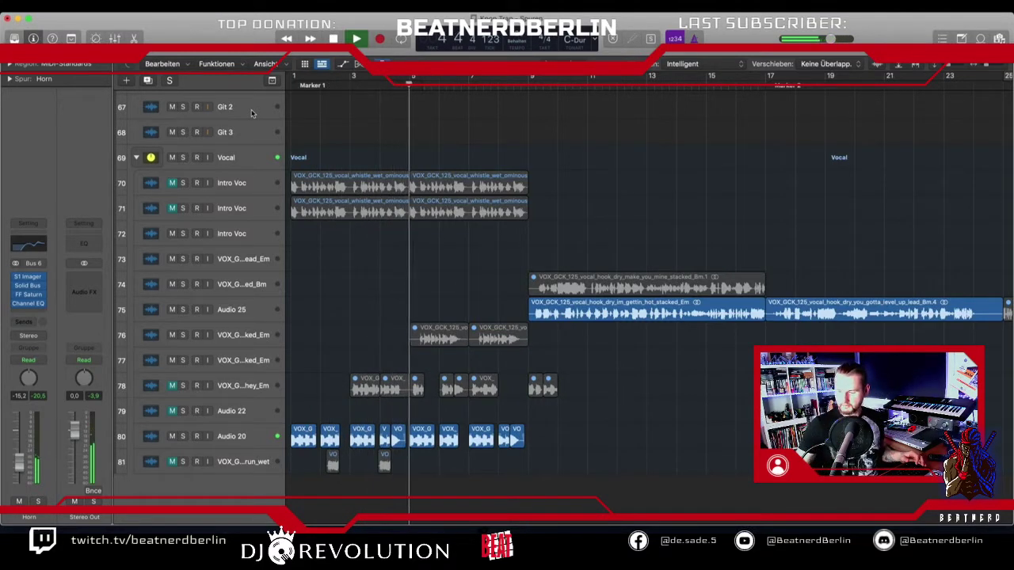
{"action": "scroll", "coordinate": [229, 289], "scroll_direction": "up", "scroll_amount": 15}
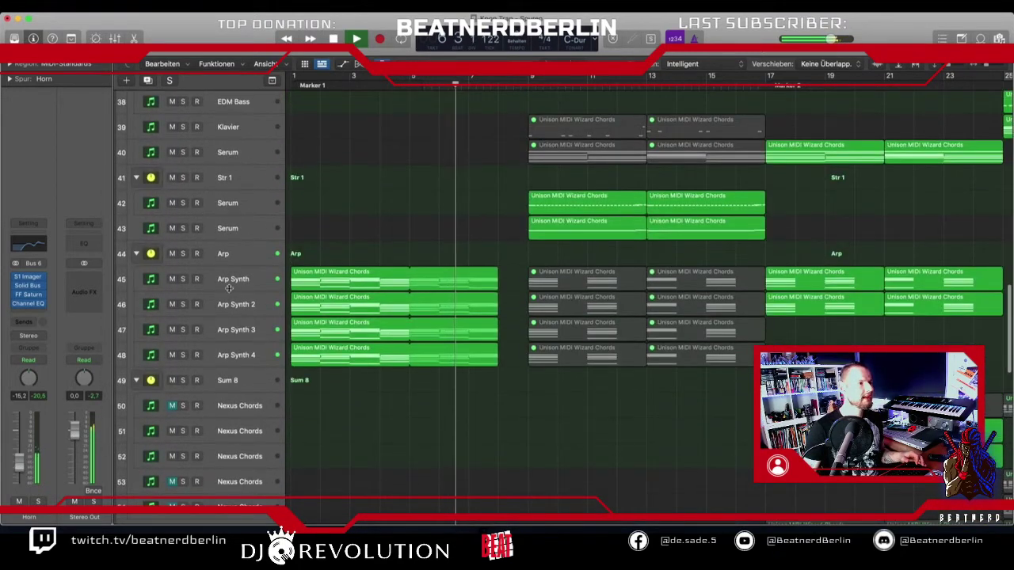
{"action": "left_click", "coordinate": [230, 254]}
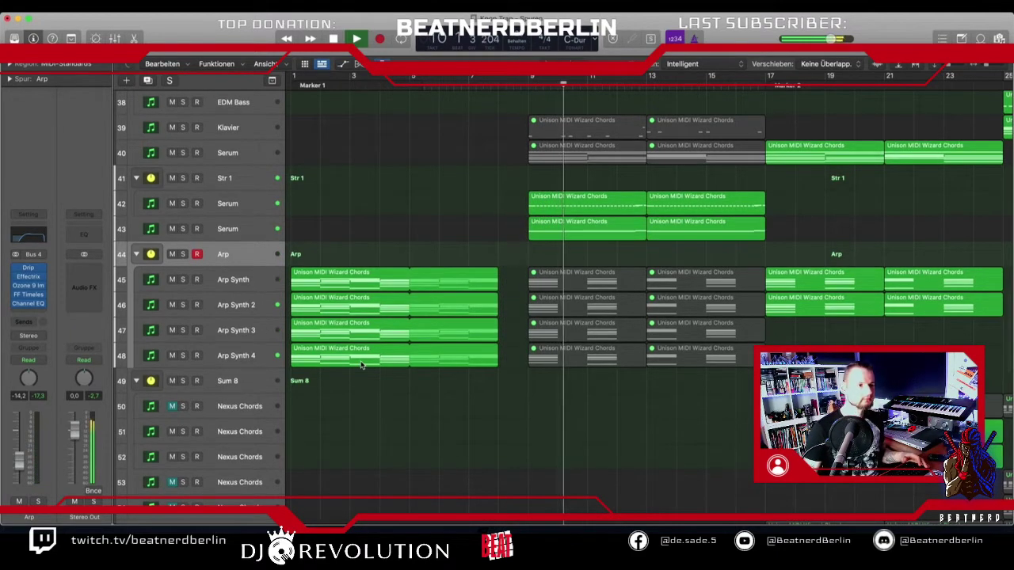
- Follow the playback from bar 10 to bar 20 and review the arp, string, kick, snare and hi-hat regions
{"action": "scroll", "coordinate": [415, 371], "scroll_direction": "right", "scroll_amount": 5}
{"action": "scroll", "coordinate": [415, 371], "scroll_direction": "up", "scroll_amount": 1}
{"action": "scroll", "coordinate": [414, 371], "scroll_direction": "right", "scroll_amount": 2}
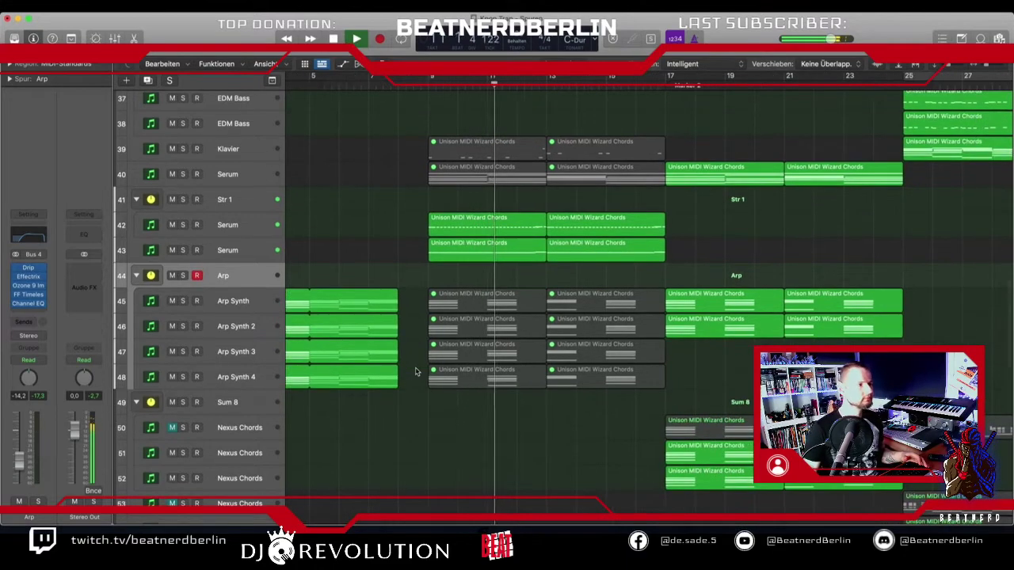
{"action": "scroll", "coordinate": [415, 371], "scroll_direction": "right", "scroll_amount": 1}
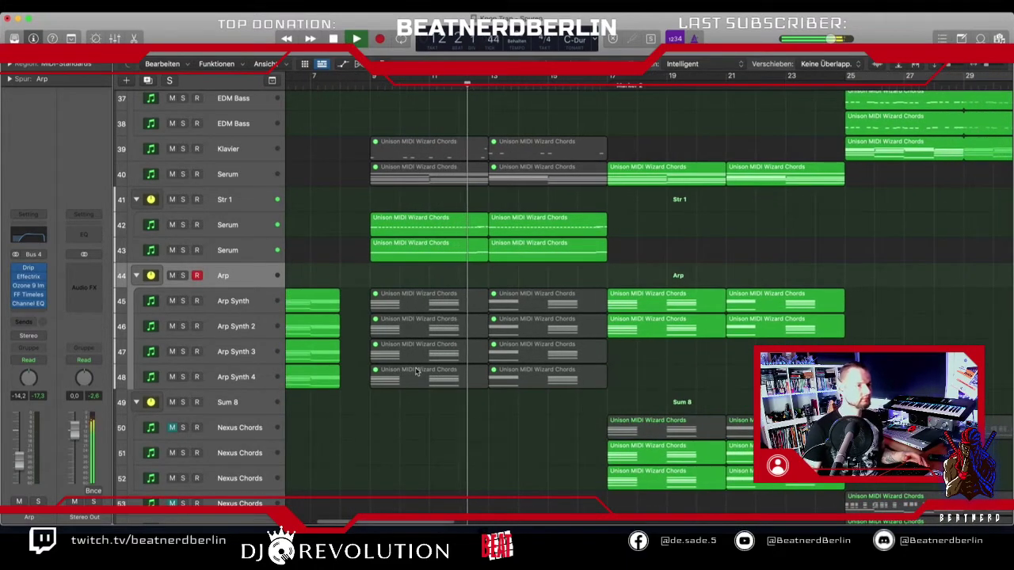
{"action": "scroll", "coordinate": [415, 371], "scroll_direction": "up", "scroll_amount": 12}
{"action": "scroll", "coordinate": [415, 372], "scroll_direction": "up", "scroll_amount": 6}
{"action": "scroll", "coordinate": [415, 372], "scroll_direction": "right", "scroll_amount": 1}
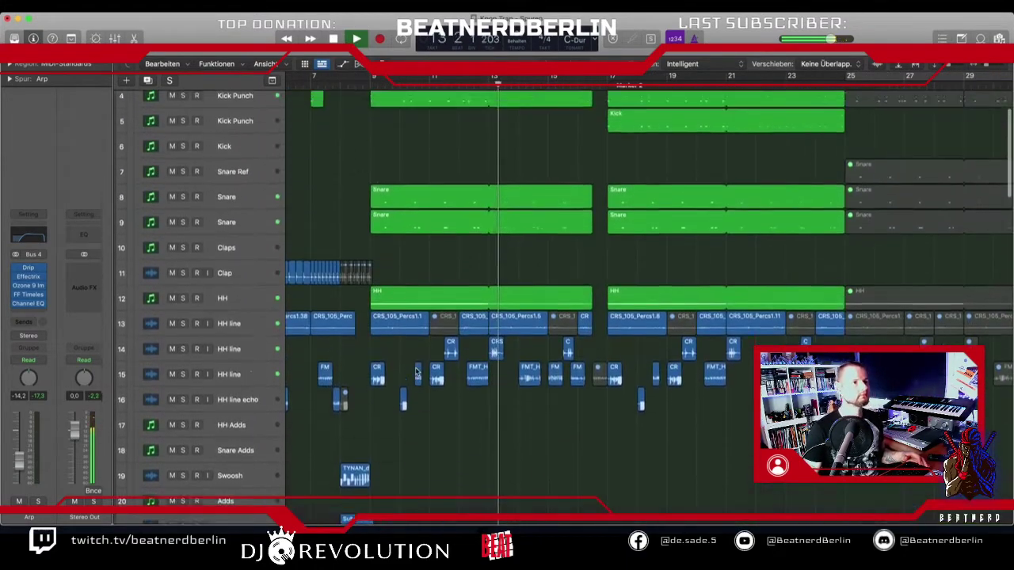
{"action": "scroll", "coordinate": [415, 372], "scroll_direction": "right", "scroll_amount": 3}
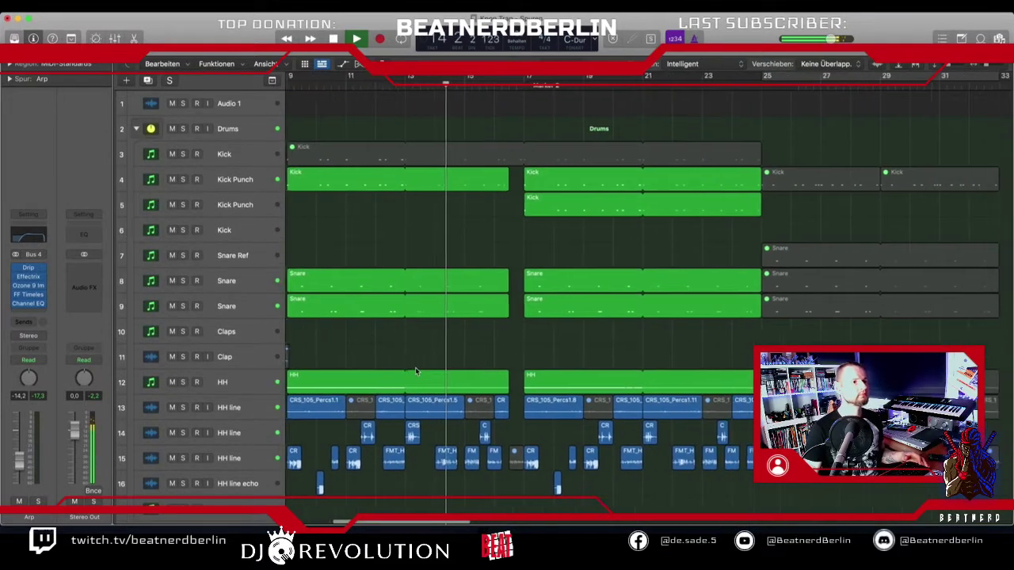
{"action": "scroll", "coordinate": [435, 337], "scroll_direction": "right", "scroll_amount": 2}
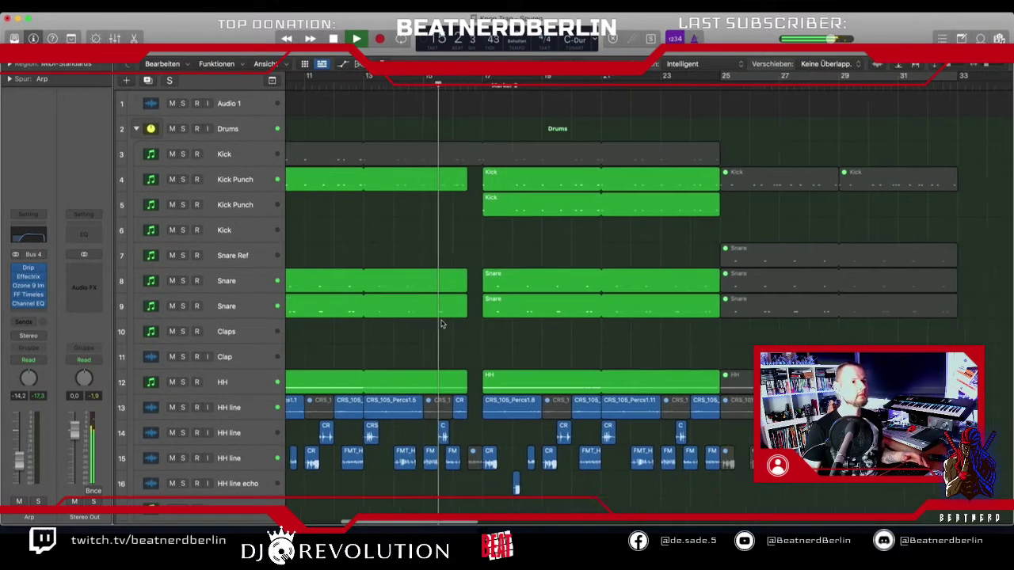
{"action": "scroll", "coordinate": [440, 325], "scroll_direction": "down", "scroll_amount": 1}
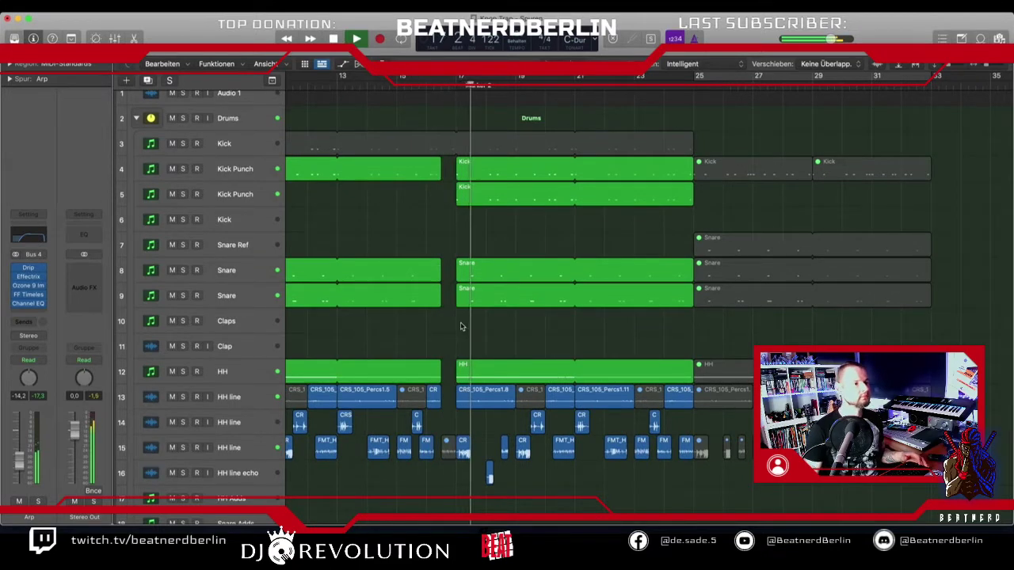
{"action": "scroll", "coordinate": [456, 325], "scroll_direction": "down", "scroll_amount": 4}
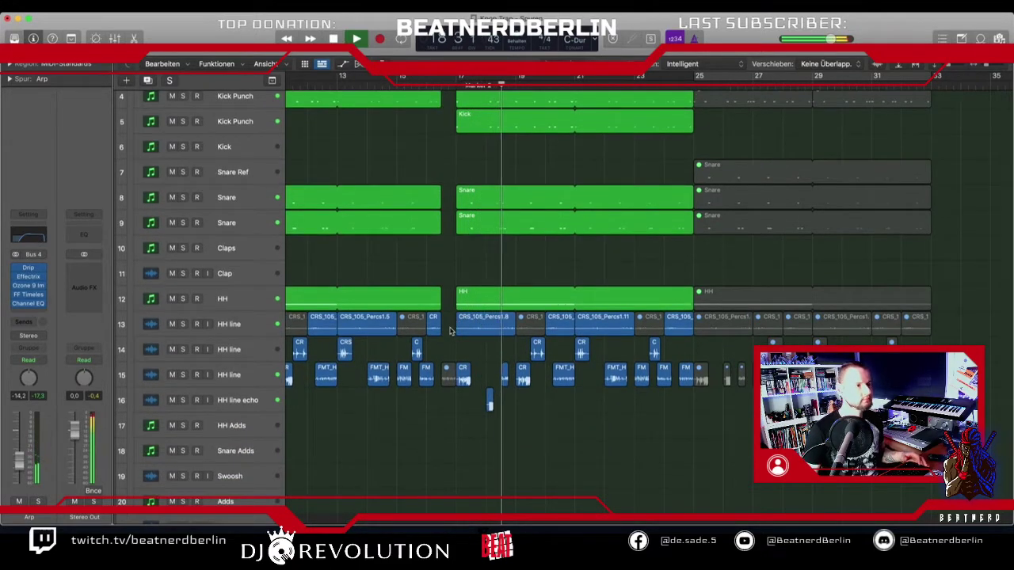
{"action": "scroll", "coordinate": [455, 340], "scroll_direction": "right", "scroll_amount": 4}
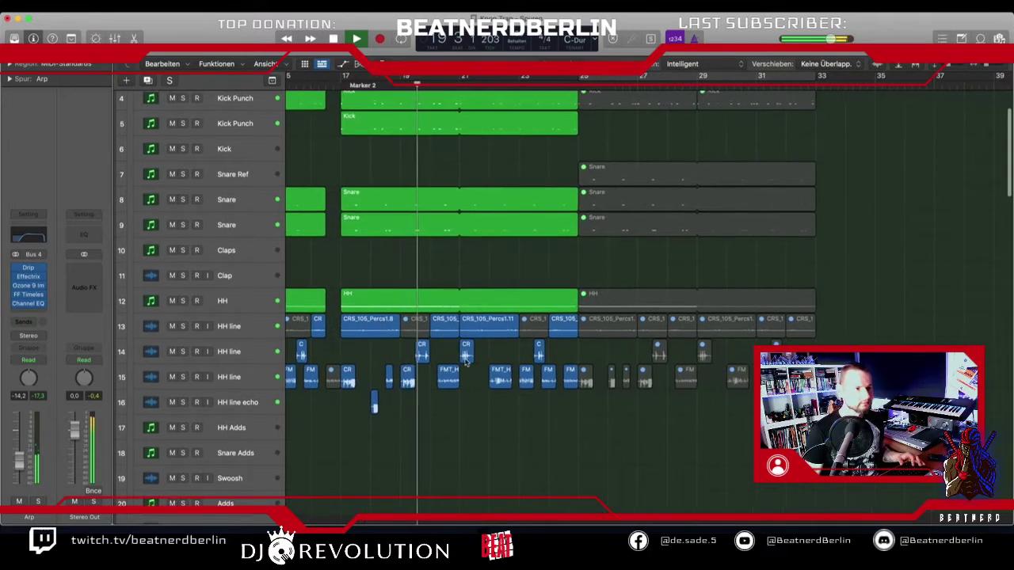
{"action": "scroll", "coordinate": [554, 499], "scroll_direction": "right", "scroll_amount": 3}
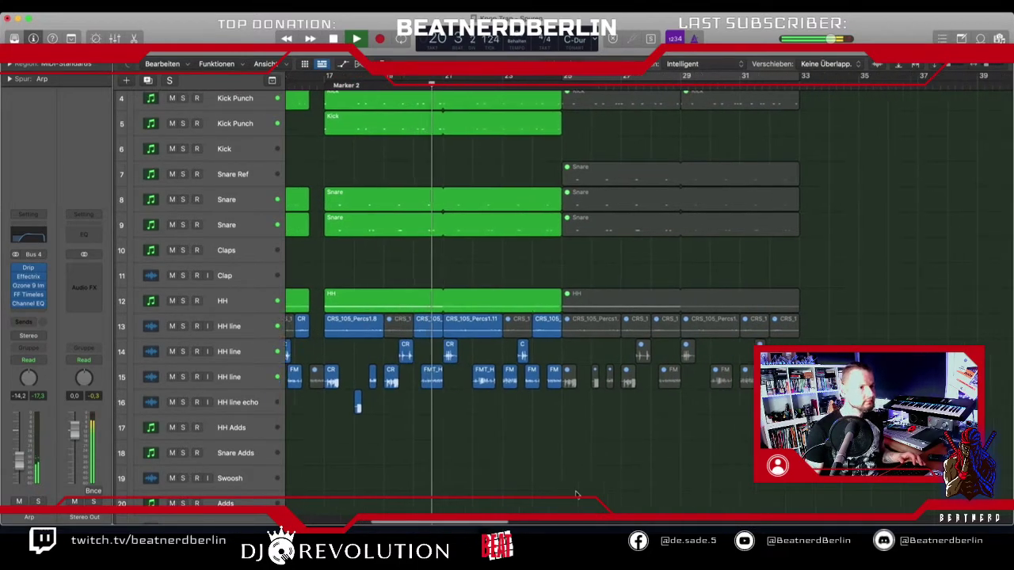
- Listen on to bar 32 while reviewing the crash, pad, horn, 808 and bass regions, and stop playback there
{"action": "scroll", "coordinate": [576, 495], "scroll_direction": "down", "scroll_amount": 7}
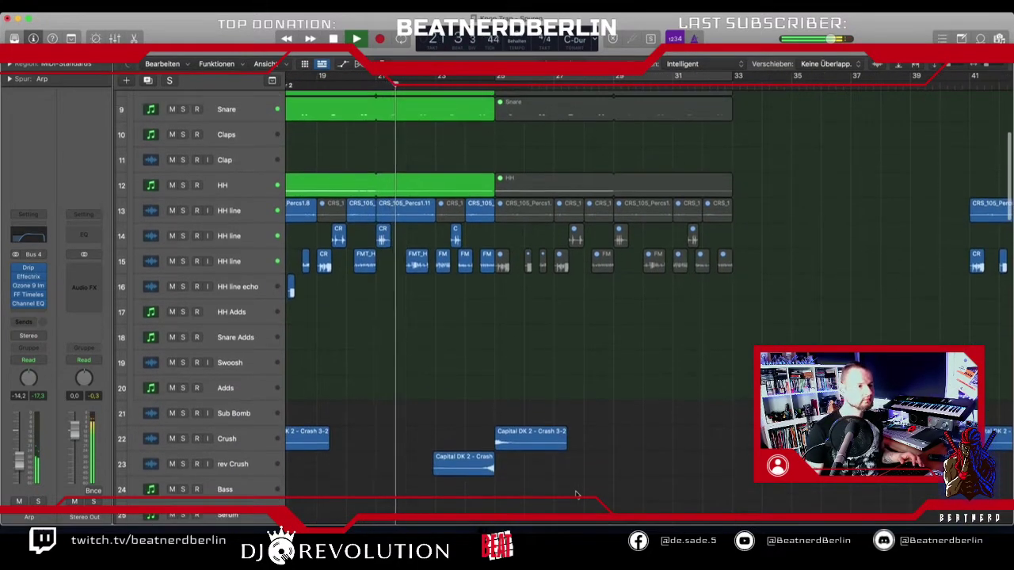
{"action": "scroll", "coordinate": [576, 494], "scroll_direction": "down", "scroll_amount": 3}
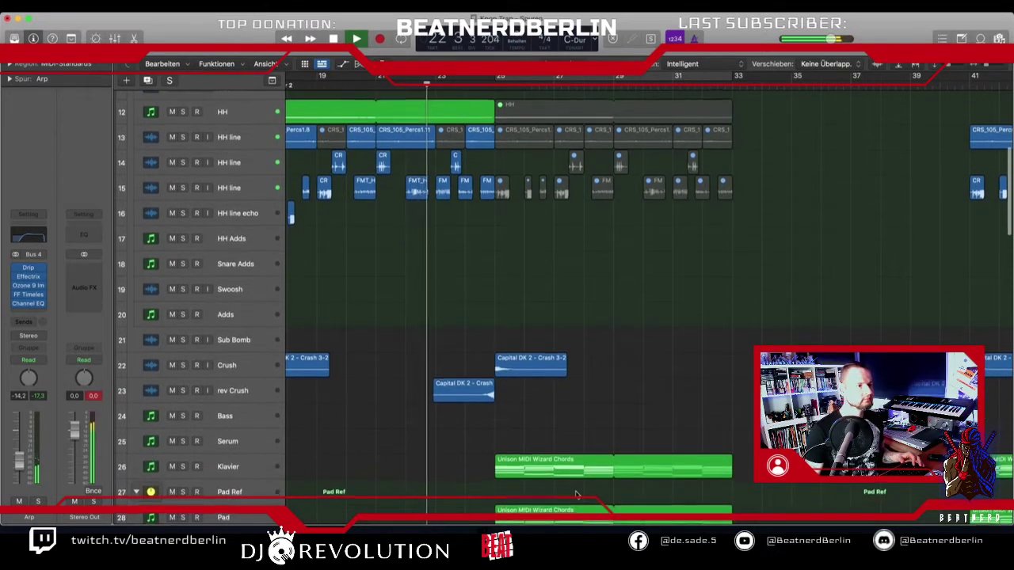
{"action": "scroll", "coordinate": [576, 494], "scroll_direction": "down", "scroll_amount": 1}
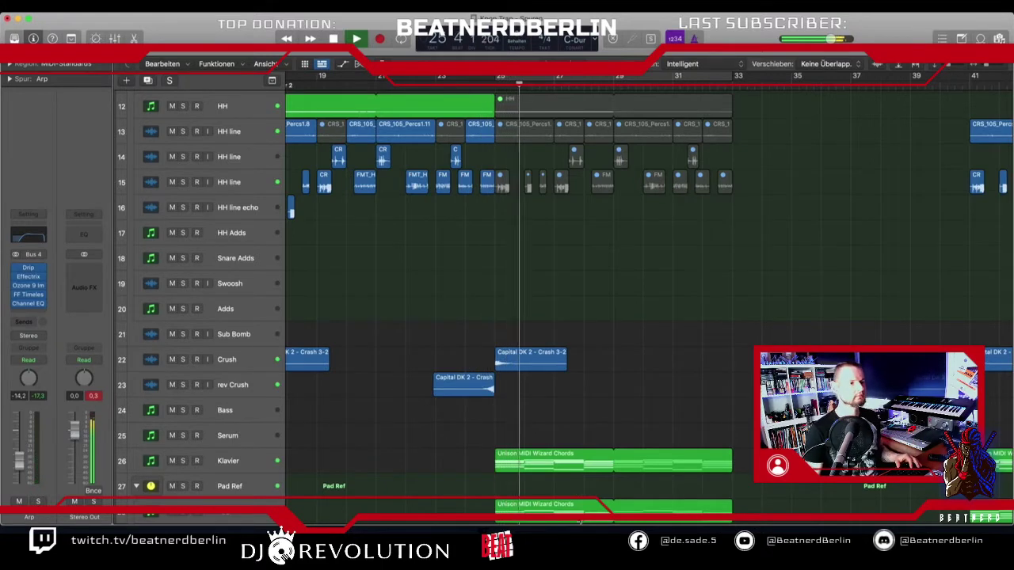
{"action": "scroll", "coordinate": [563, 379], "scroll_direction": "down", "scroll_amount": 6}
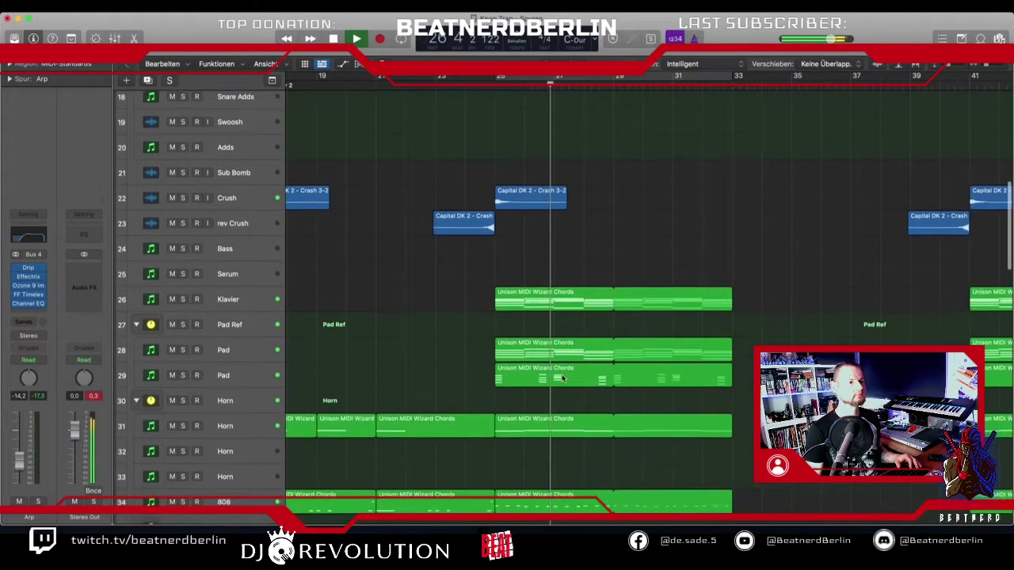
{"action": "scroll", "coordinate": [559, 357], "scroll_direction": "right", "scroll_amount": 2}
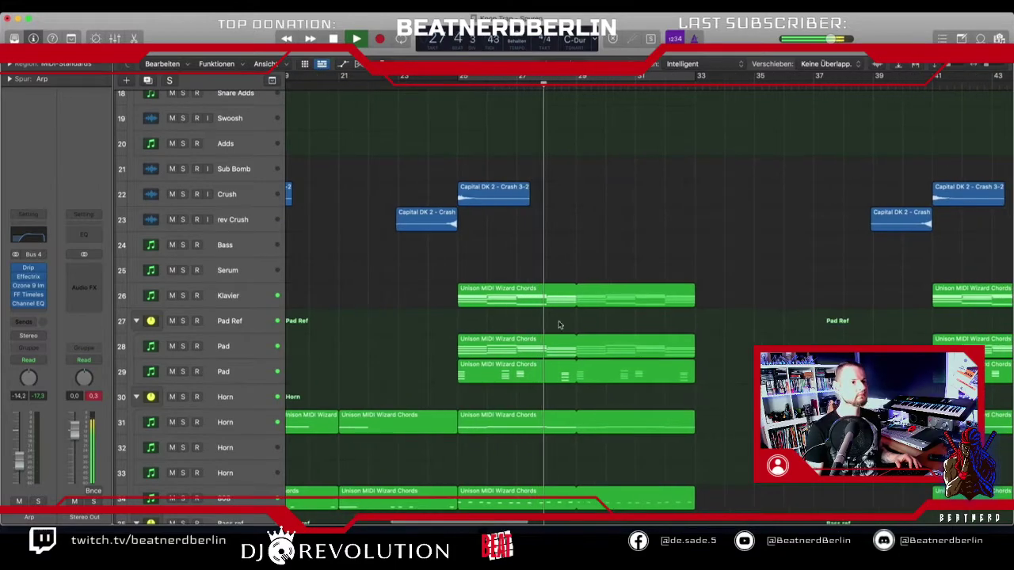
{"action": "scroll", "coordinate": [558, 325], "scroll_direction": "up", "scroll_amount": 8}
{"action": "scroll", "coordinate": [559, 324], "scroll_direction": "down", "scroll_amount": 12}
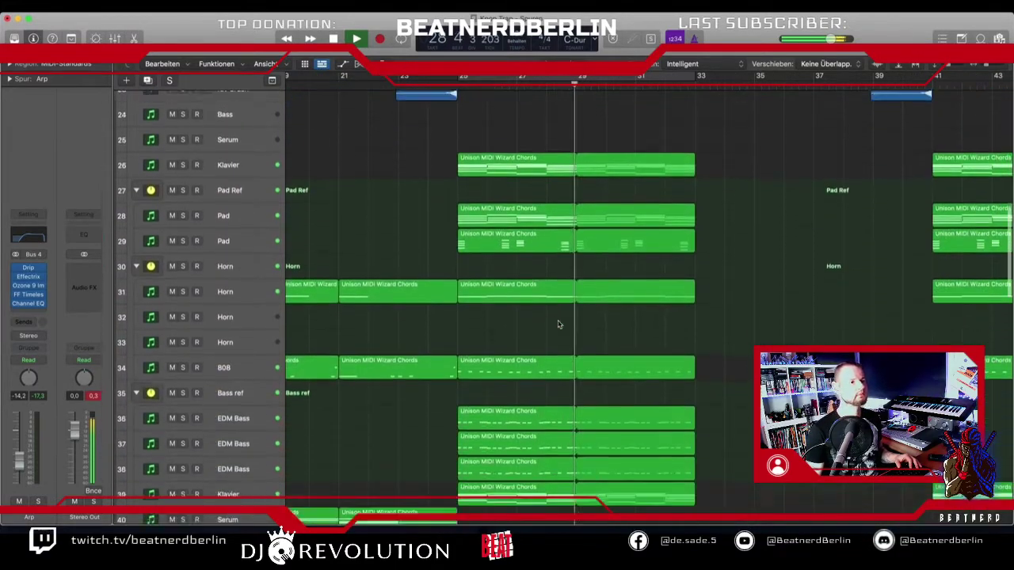
{"action": "scroll", "coordinate": [557, 324], "scroll_direction": "down", "scroll_amount": 4}
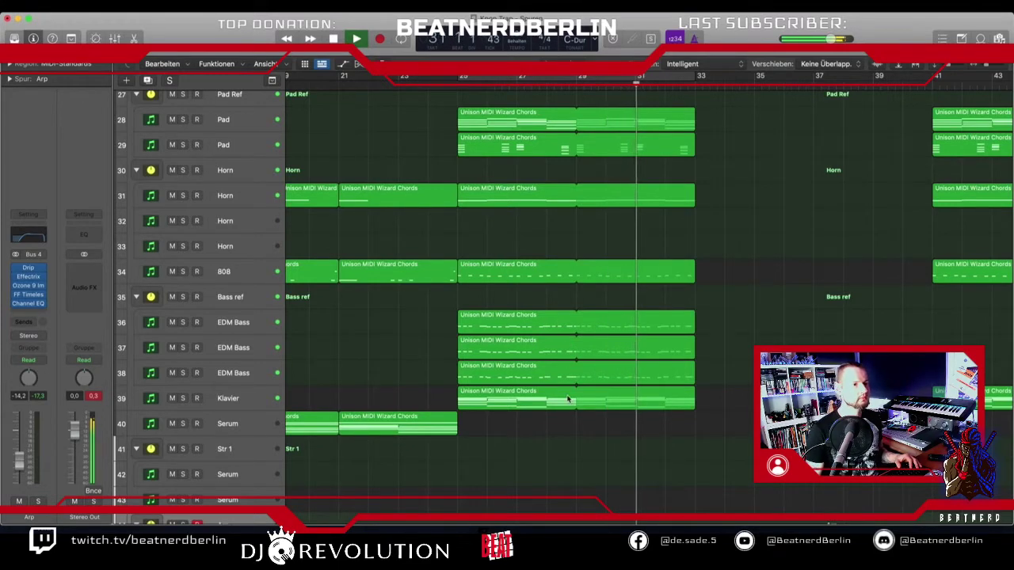
{"action": "scroll", "coordinate": [567, 400], "scroll_direction": "right", "scroll_amount": 3}
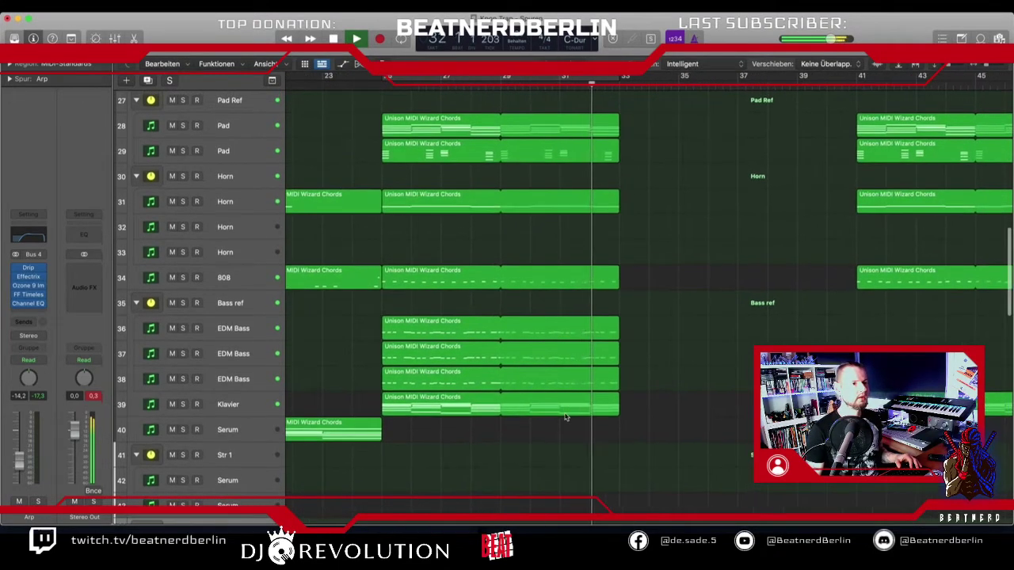
{"action": "key", "text": "space"}
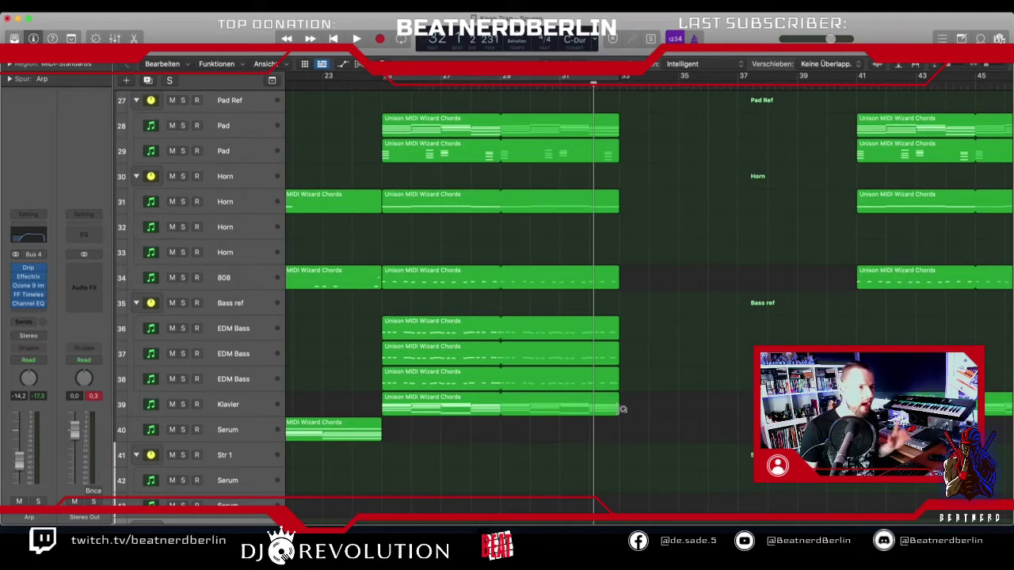
- Trim the end of the Klavier region on track 39 to bar 32 and open the track 38 EDM Bass region in the piano roll
{"action": "left_click_drag", "start_coordinate": [622, 409], "coordinate": [589, 409]}
{"action": "left_click", "coordinate": [608, 386]}
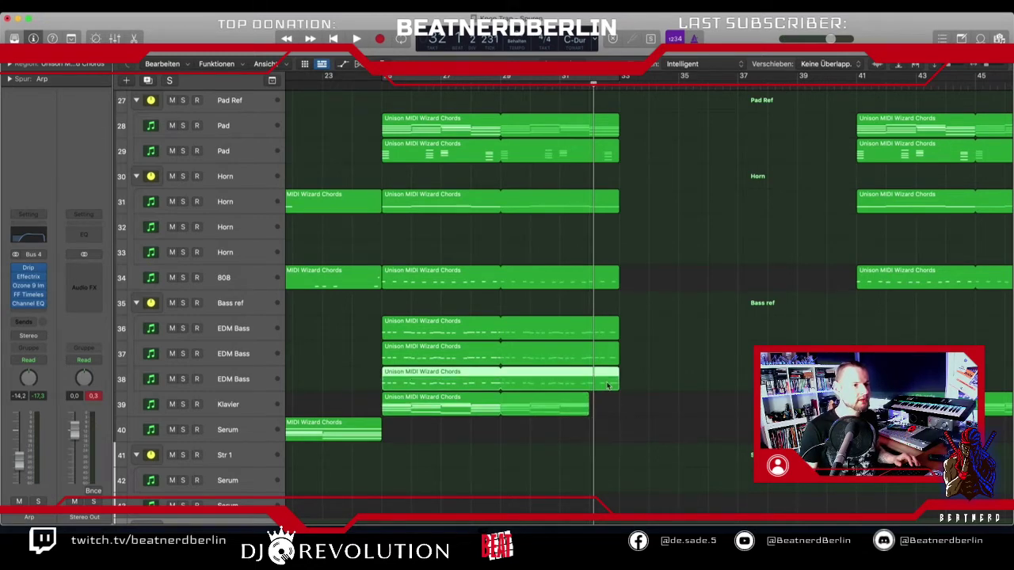
{"action": "double_click", "coordinate": [607, 386]}
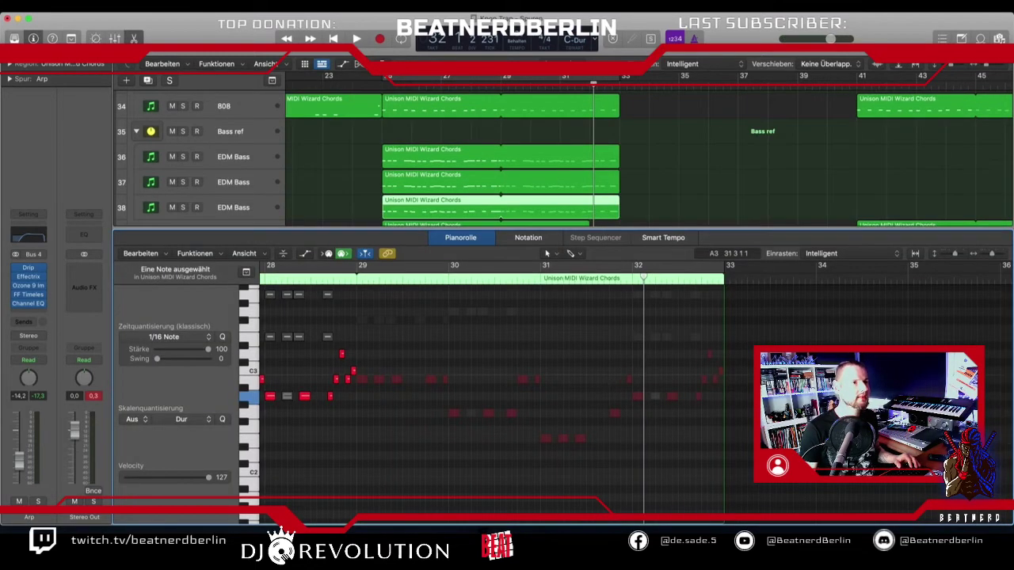
- Set the cycle range to bars 31–33 and play it to check the end of the bass section
{"action": "left_click_drag", "start_coordinate": [564, 80], "coordinate": [620, 80]}
{"action": "key", "text": "space"}
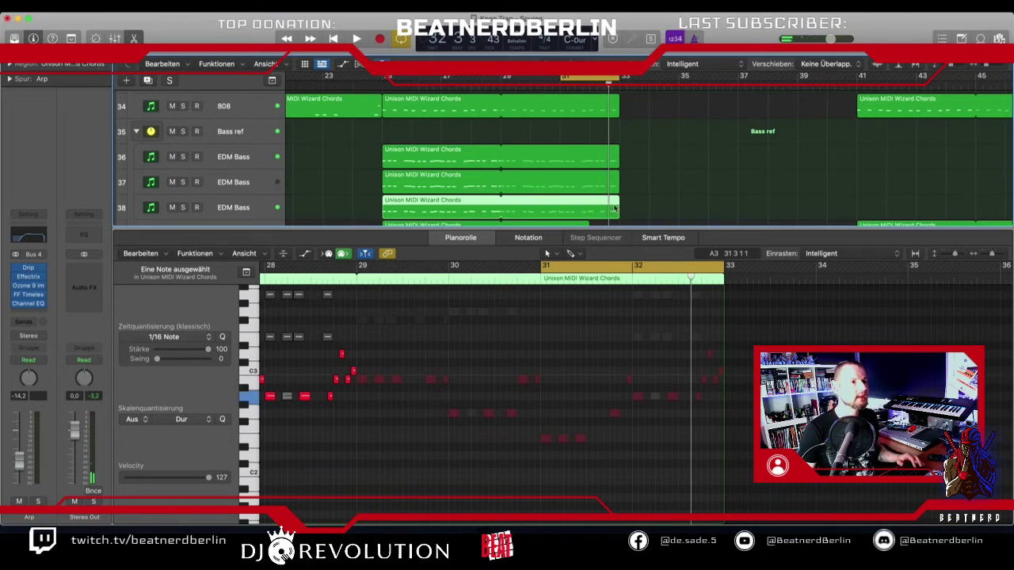
- Shorten the three EDM Bass regions and the Klavier region that start at bar 25 so they end at bar 29
{"action": "left_click_drag", "start_coordinate": [618, 165], "coordinate": [500, 164]}
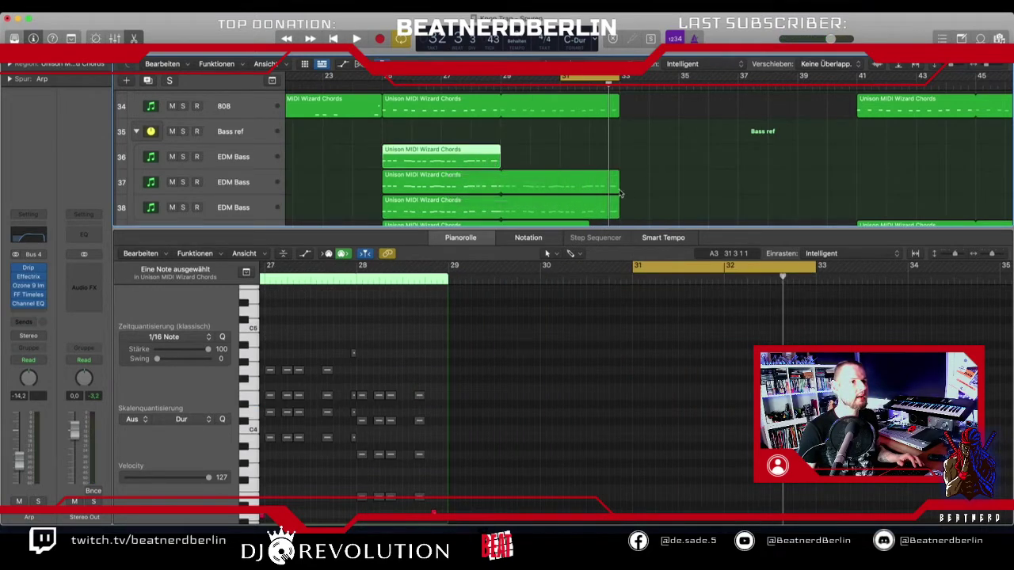
{"action": "left_click_drag", "start_coordinate": [621, 191], "coordinate": [500, 191]}
{"action": "scroll", "coordinate": [589, 154], "scroll_direction": "down", "scroll_amount": 2}
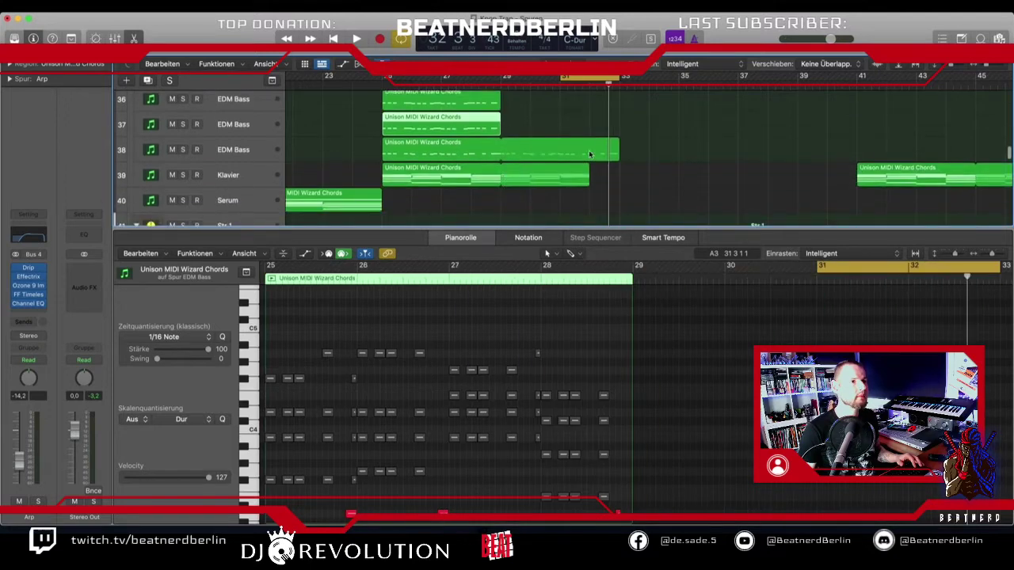
{"action": "left_click_drag", "start_coordinate": [618, 156], "coordinate": [500, 155]}
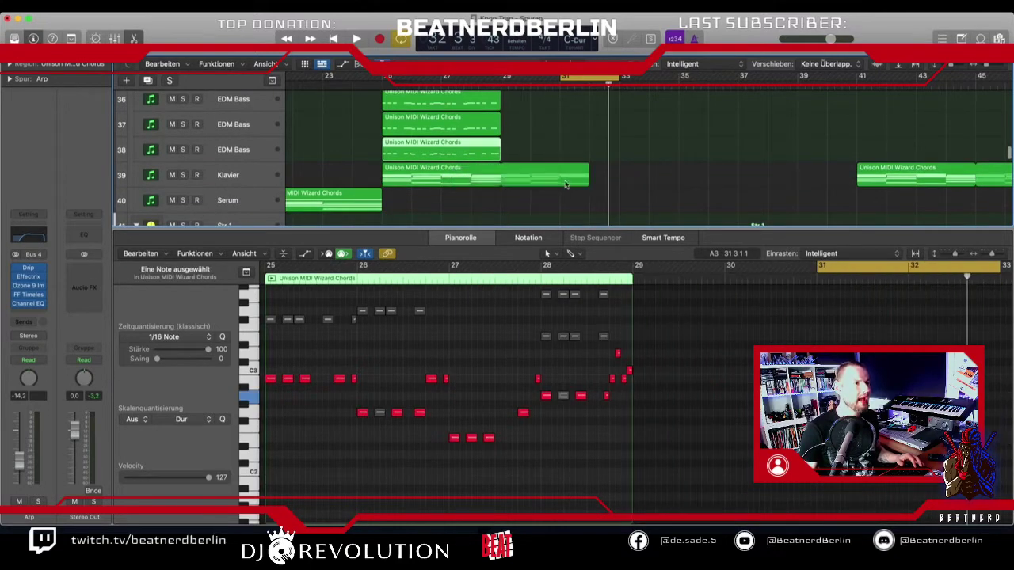
{"action": "left_click_drag", "start_coordinate": [590, 184], "coordinate": [500, 183]}
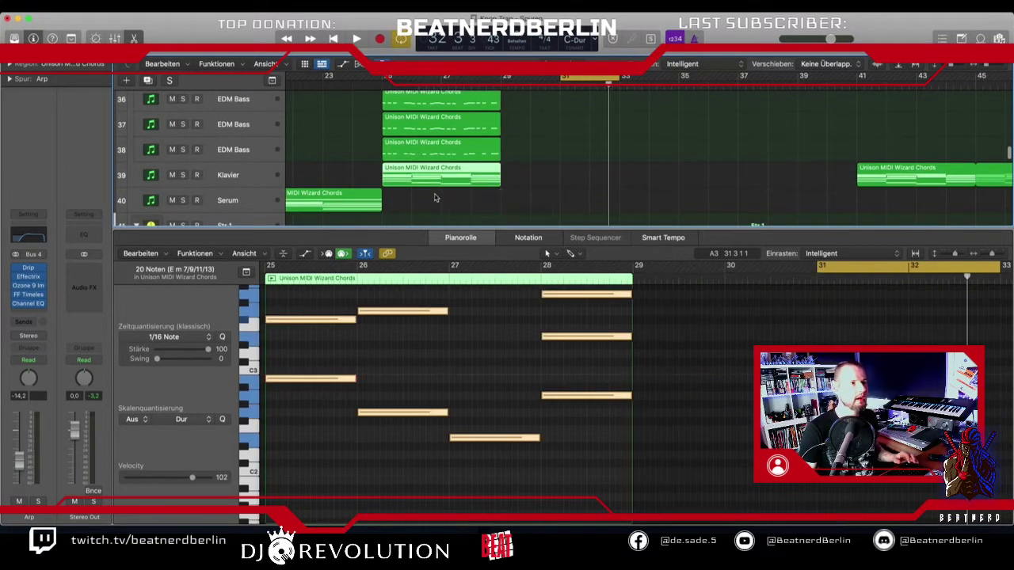
- Copy the three shortened EDM Bass regions and the Klavier region from bar 25 to bar 29
{"action": "left_click_drag", "start_coordinate": [449, 209], "coordinate": [516, 110]}
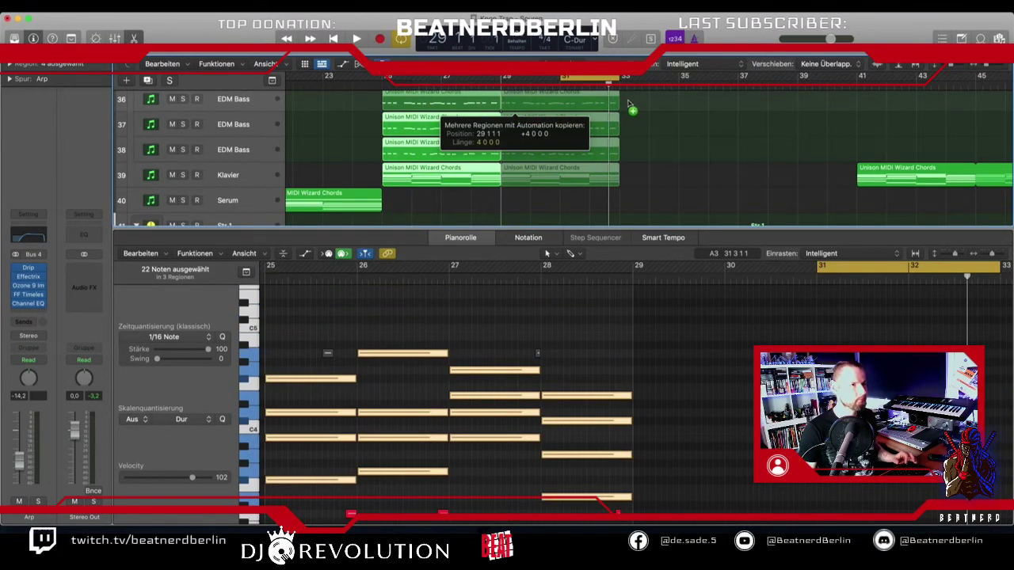
{"action": "left_click_drag", "start_coordinate": [628, 103], "coordinate": [628, 104]}
{"action": "scroll", "coordinate": [626, 135], "scroll_direction": "down", "scroll_amount": 2}
{"action": "scroll", "coordinate": [626, 138], "scroll_direction": "up", "scroll_amount": 2}
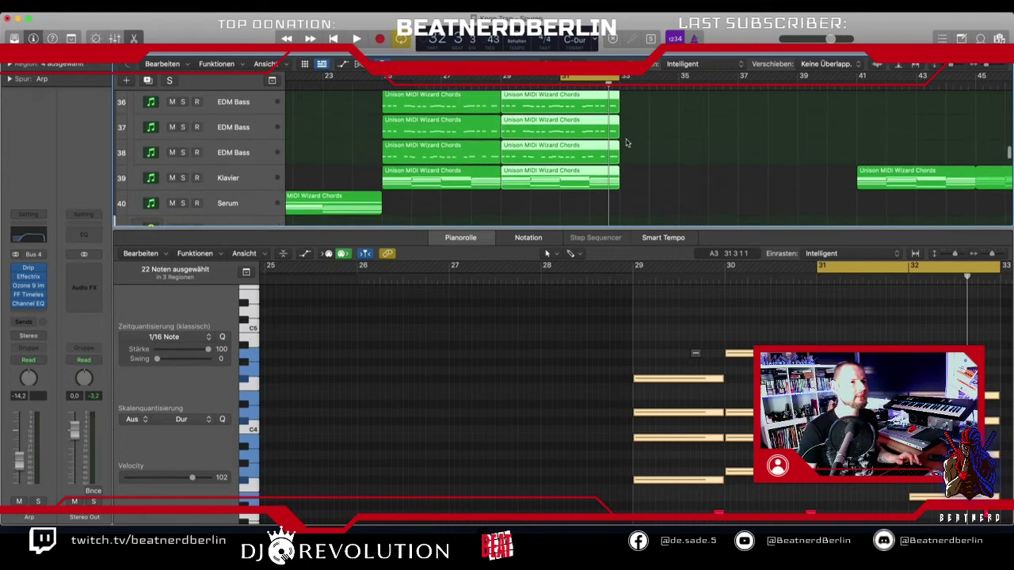
- In the copied Klavier region at bar 29, shorten the five-note chord in bar 32 and duplicate it into eight evenly spaced short chords filling the bar
{"action": "left_click", "coordinate": [626, 142]}
{"action": "left_click", "coordinate": [610, 178]}
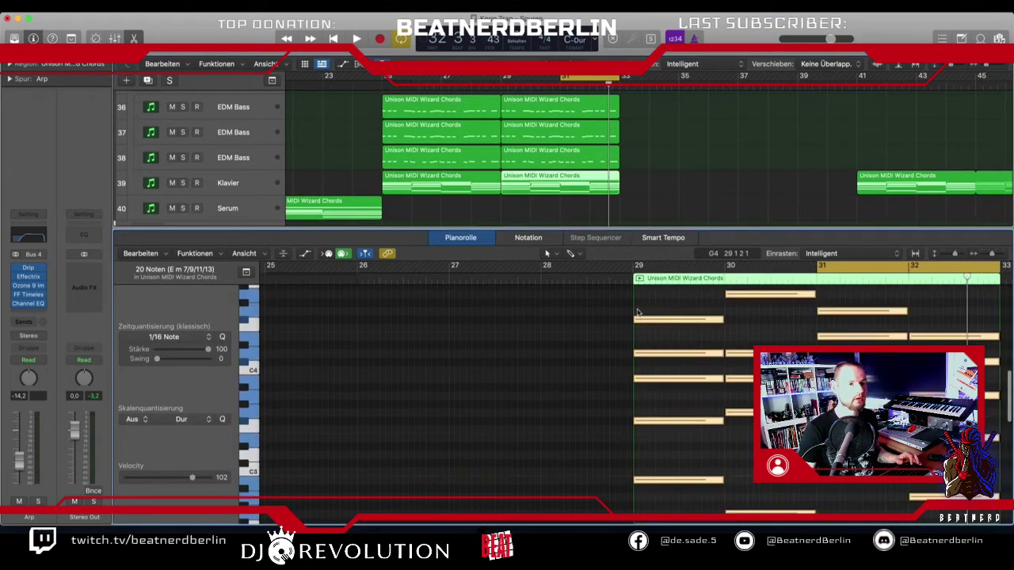
{"action": "scroll", "coordinate": [638, 313], "scroll_direction": "right", "scroll_amount": 4}
{"action": "left_click_drag", "start_coordinate": [781, 302], "coordinate": [806, 518]}
{"action": "scroll", "coordinate": [807, 413], "scroll_direction": "up", "scroll_amount": 3}
{"action": "scroll", "coordinate": [555, 380], "scroll_direction": "up", "scroll_amount": 6}
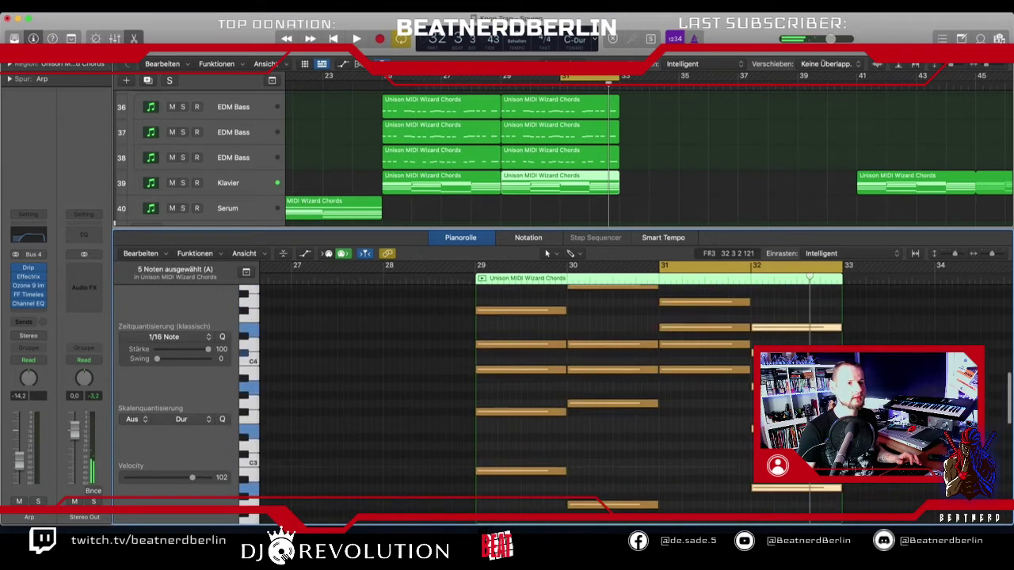
{"action": "scroll", "coordinate": [555, 380], "scroll_direction": "right", "scroll_amount": 2}
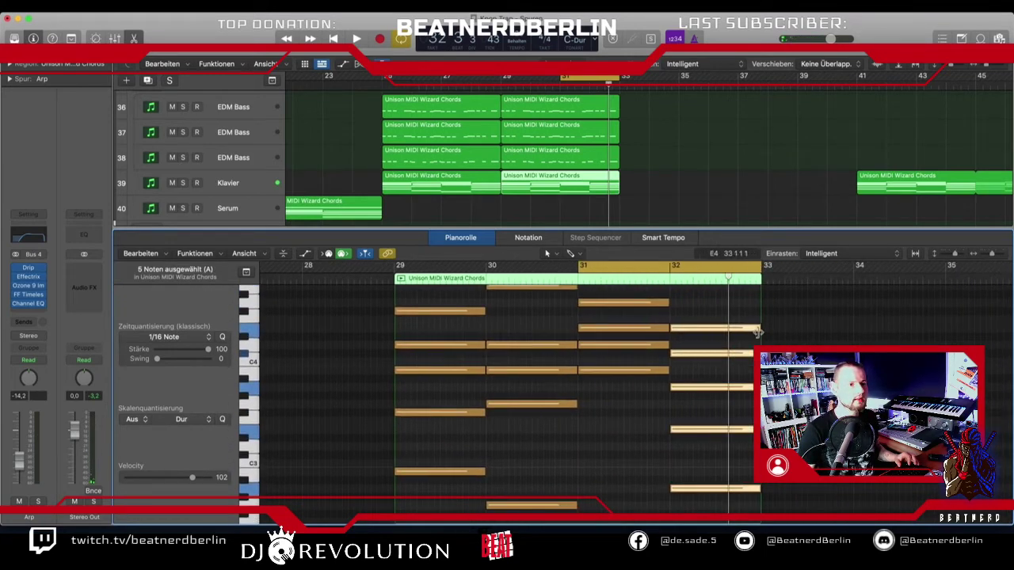
{"action": "left_click_drag", "start_coordinate": [757, 333], "coordinate": [692, 331]}
{"action": "left_click_drag", "start_coordinate": [702, 308], "coordinate": [680, 494]}
{"action": "left_click_drag", "start_coordinate": [677, 330], "coordinate": [724, 498]}
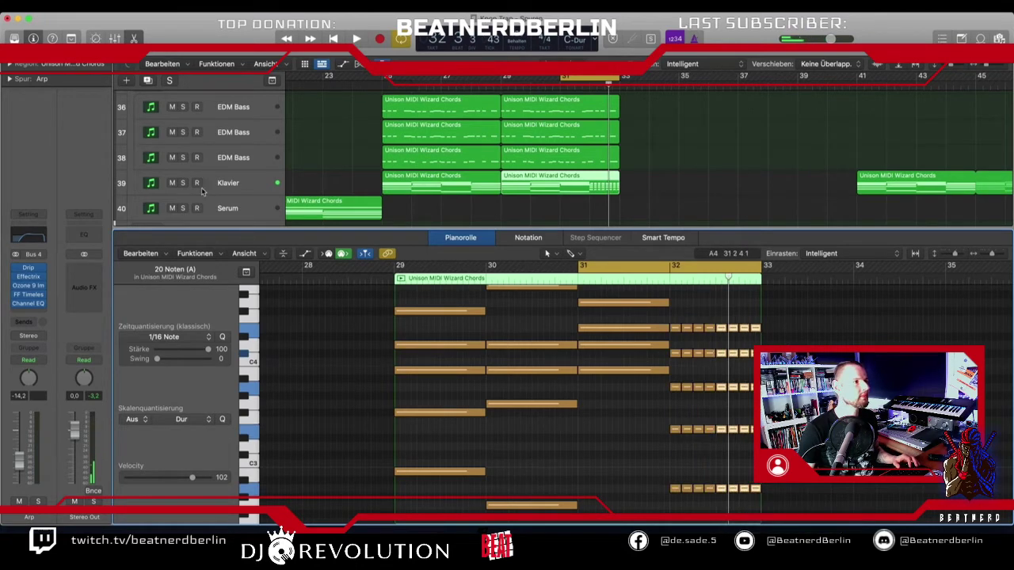
- Solo the Klavier track and play the cycle range to hear the repeated chords in bar 32
{"action": "key", "text": "s"}
{"action": "key", "text": "space"}
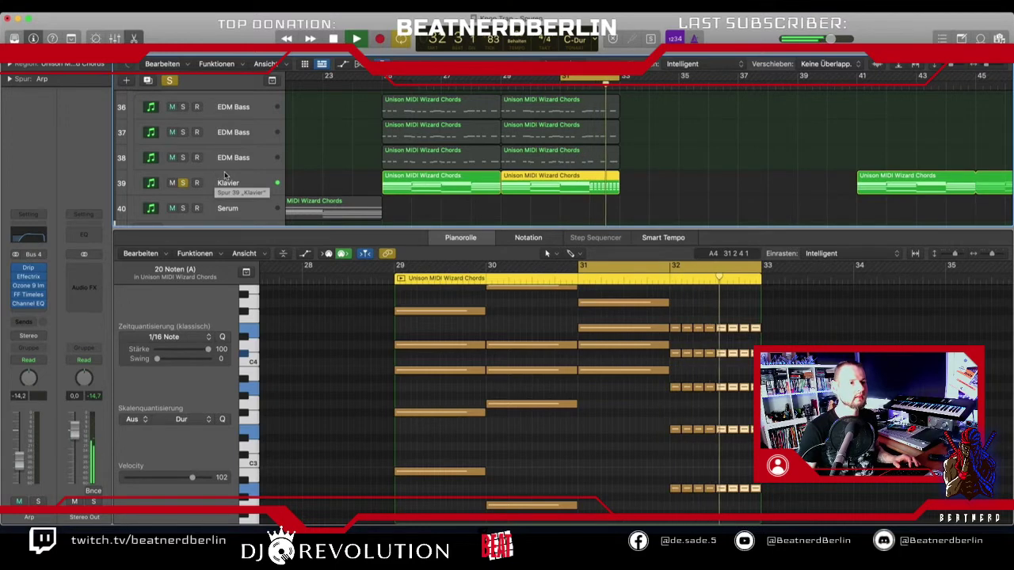
{"action": "key", "text": "space"}
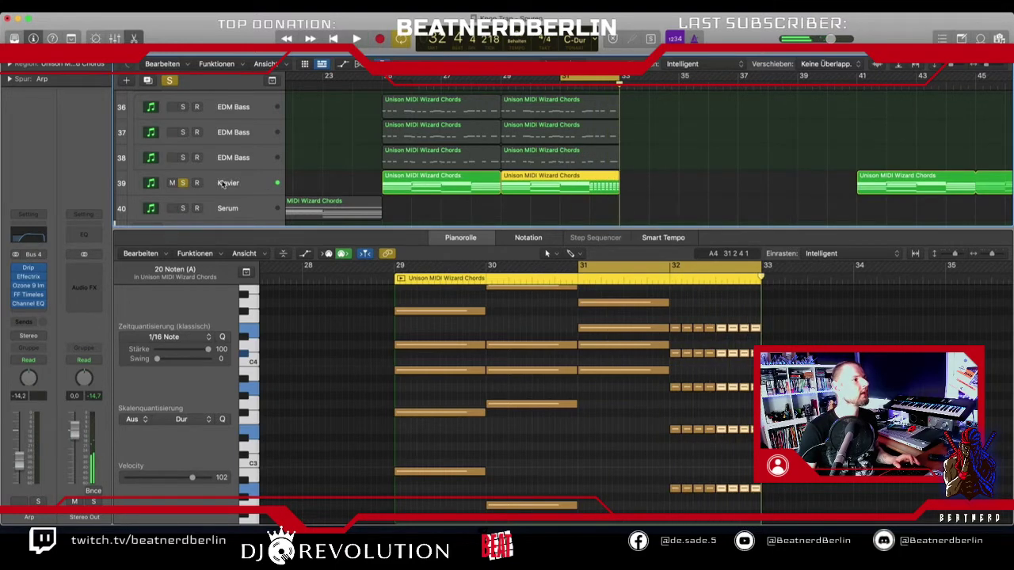
- Open the lowest EDM Bass region at bar 29 for note editing and switch the solo from Klavier to the Bass ref group
{"action": "left_click", "coordinate": [225, 183]}
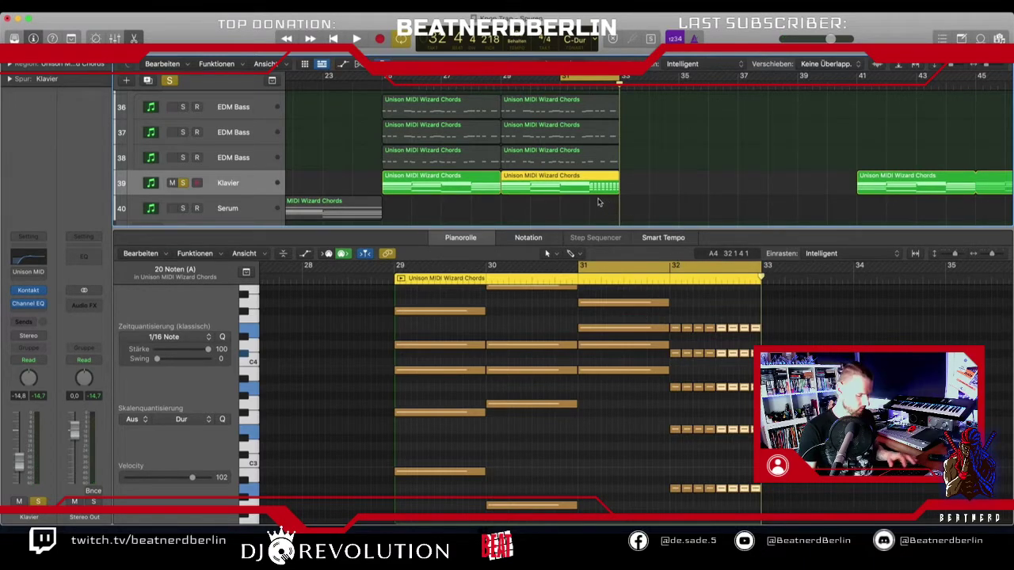
{"action": "left_click", "coordinate": [599, 164]}
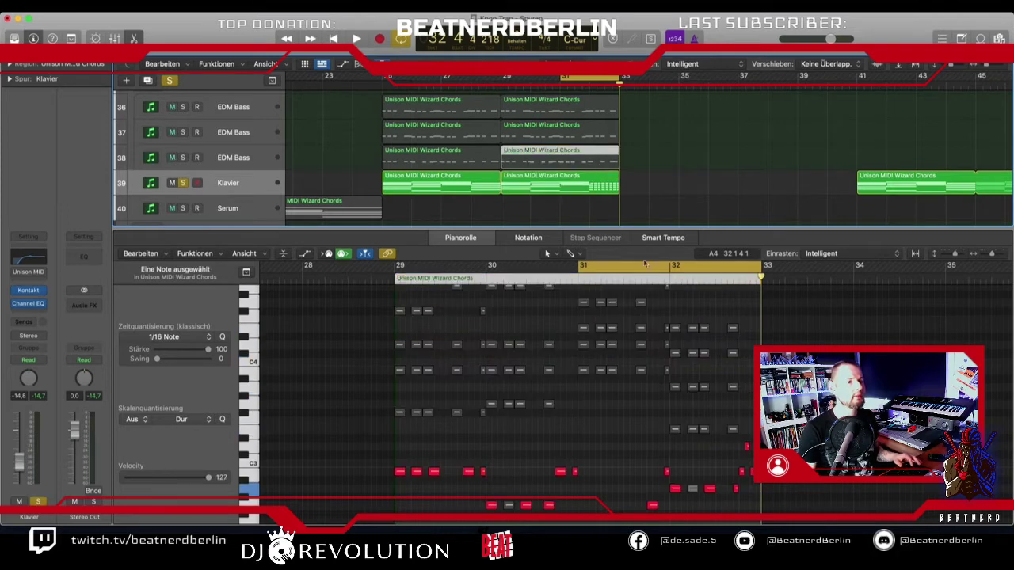
{"action": "scroll", "coordinate": [701, 417], "scroll_direction": "down", "scroll_amount": 2}
{"action": "left_click_drag", "start_coordinate": [685, 395], "coordinate": [752, 477]}
{"action": "scroll", "coordinate": [223, 150], "scroll_direction": "up", "scroll_amount": 1}
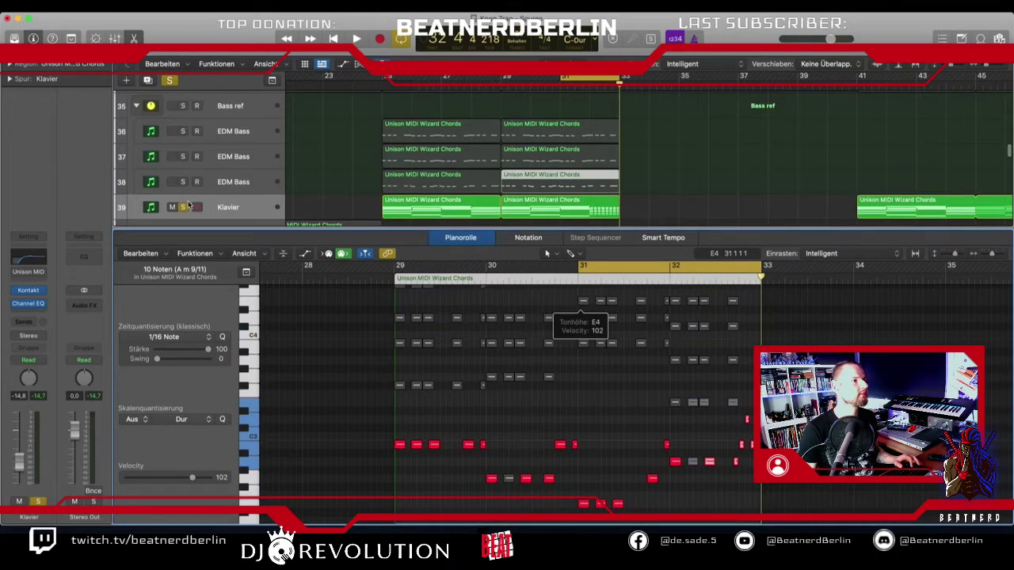
{"action": "left_click", "coordinate": [183, 207]}
{"action": "left_click", "coordinate": [182, 106]}
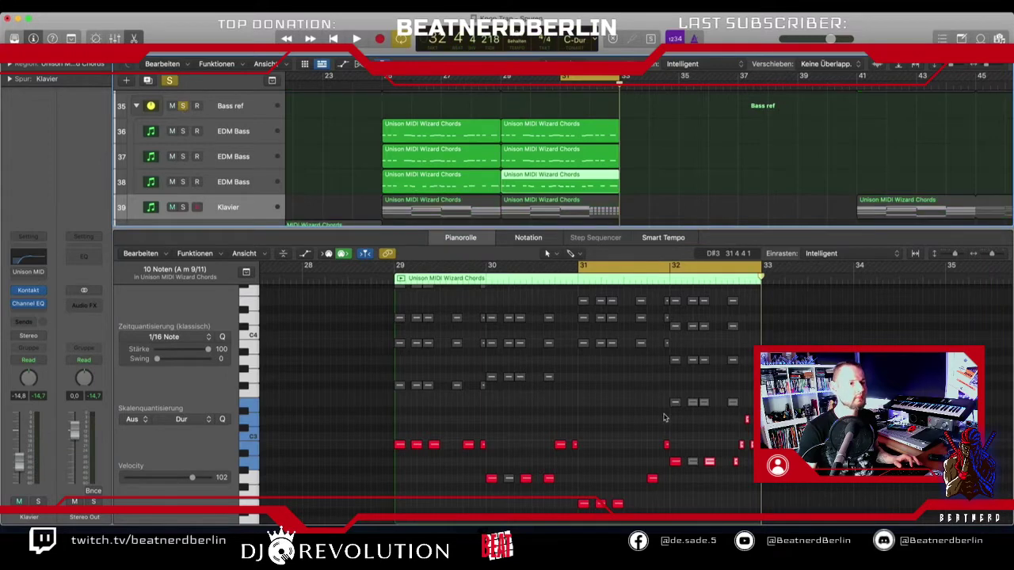
- Delete all bar 32 notes after the first from the lowest EDM Bass region, and play back the cycle range
{"action": "left_click", "coordinate": [701, 418]}
{"action": "left_click_drag", "start_coordinate": [697, 426], "coordinate": [758, 478]}
{"action": "key", "text": "BackSpace"}
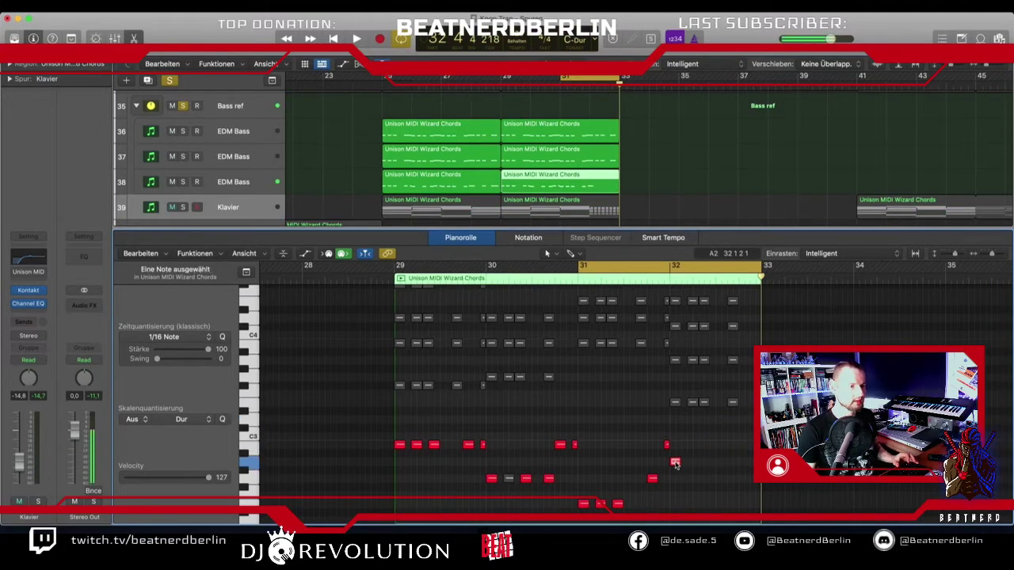
{"action": "key", "text": "space"}
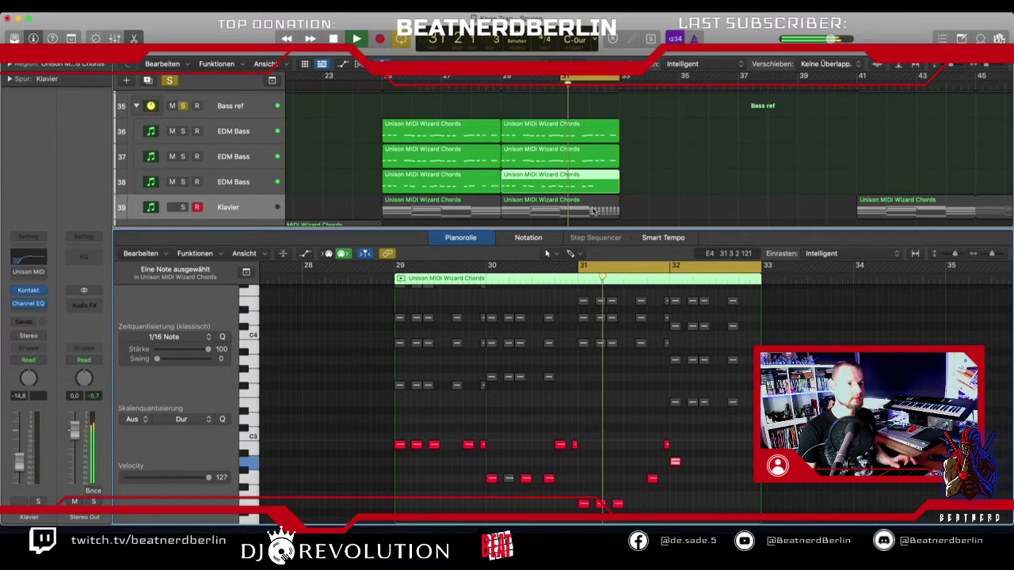
{"action": "key", "text": "space"}
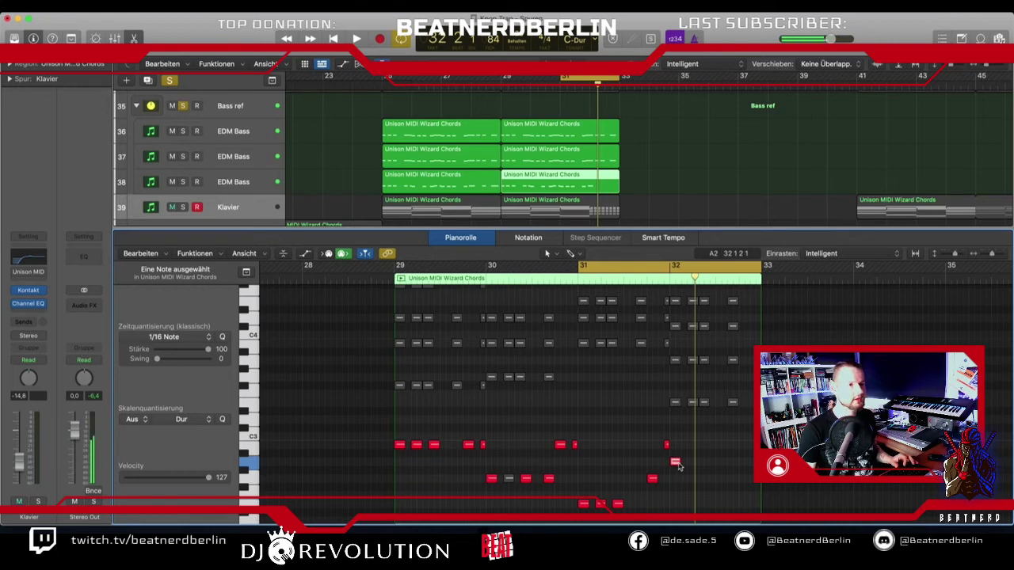
- Duplicate the remaining A2 bass note into eight evenly spaced notes filling bar 32, and play back the result
{"action": "left_click_drag", "start_coordinate": [677, 463], "coordinate": [698, 463]}
{"action": "left_click_drag", "start_coordinate": [718, 441], "coordinate": [715, 461]}
{"action": "key", "text": "space"}
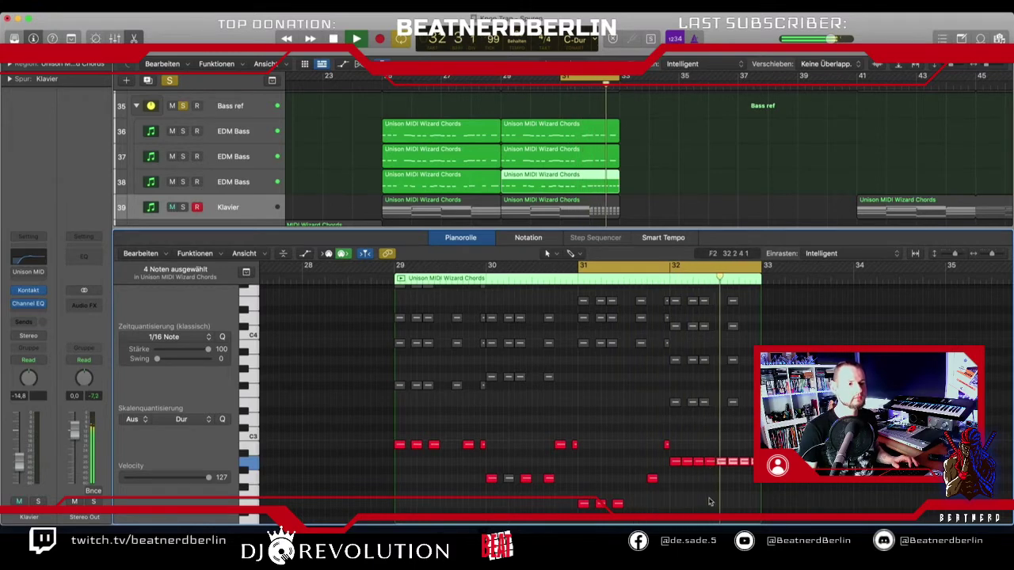
{"action": "key", "text": "space"}
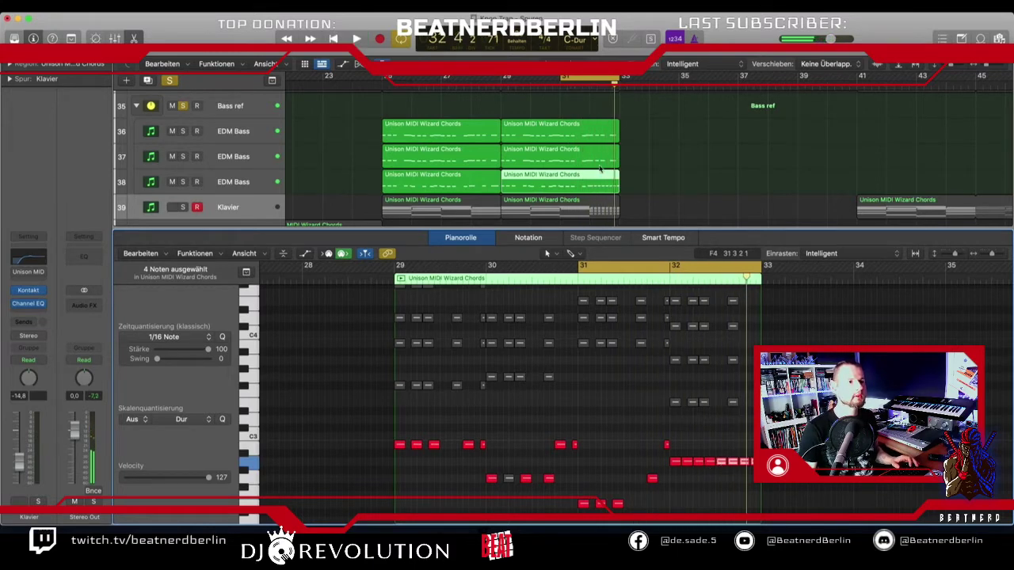
- Compare the bar 32 notes across the three EDM Bass regions that start at bar 29
{"action": "left_click", "coordinate": [600, 164]}
{"action": "left_click_drag", "start_coordinate": [683, 423], "coordinate": [731, 461]}
{"action": "left_click", "coordinate": [588, 134]}
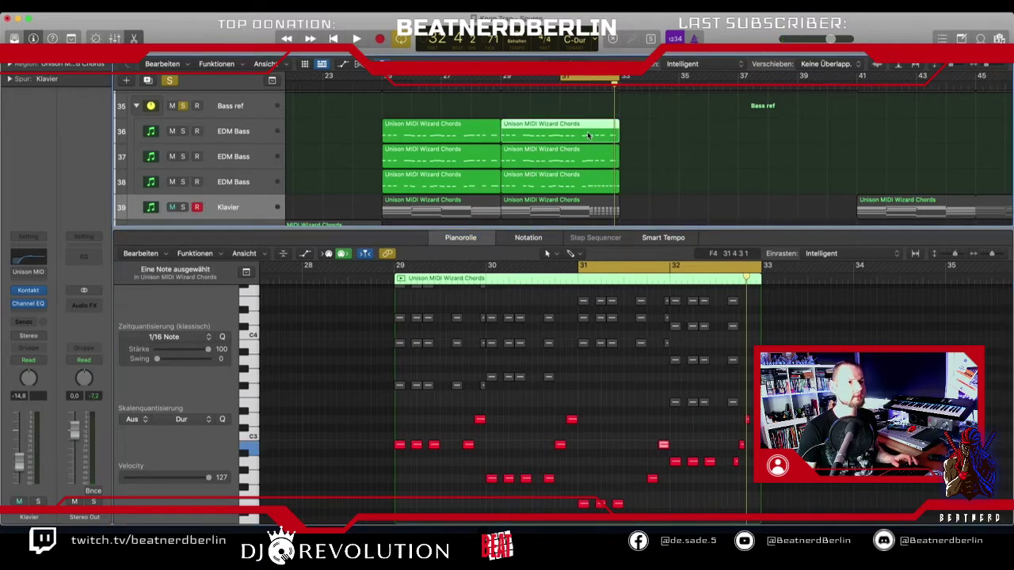
{"action": "left_click", "coordinate": [592, 175]}
{"action": "left_click", "coordinate": [590, 152]}
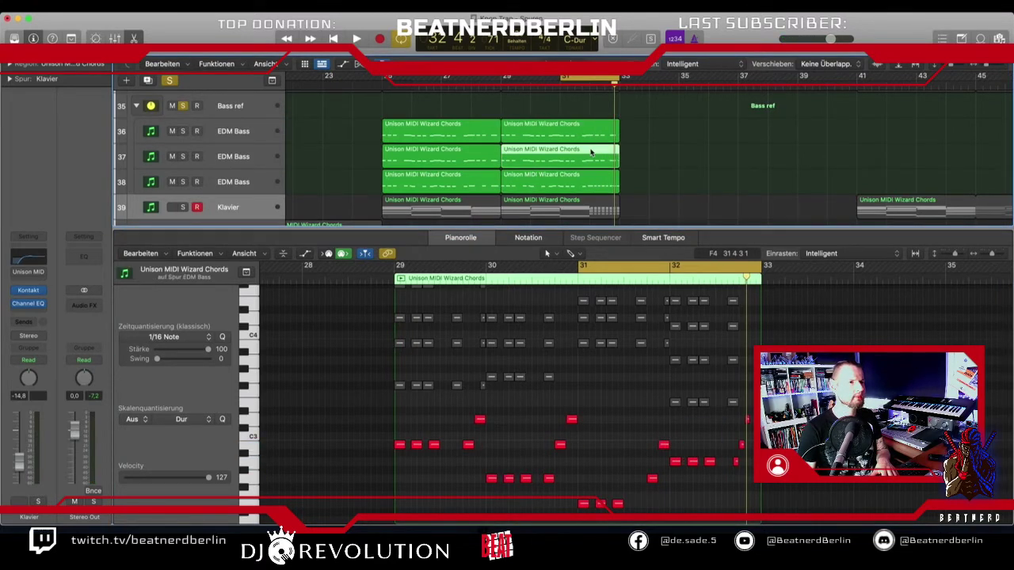
{"action": "left_click", "coordinate": [589, 182]}
{"action": "left_click", "coordinate": [590, 163]}
{"action": "left_click", "coordinate": [591, 181]}
{"action": "left_click", "coordinate": [589, 162]}
{"action": "left_click", "coordinate": [589, 182]}
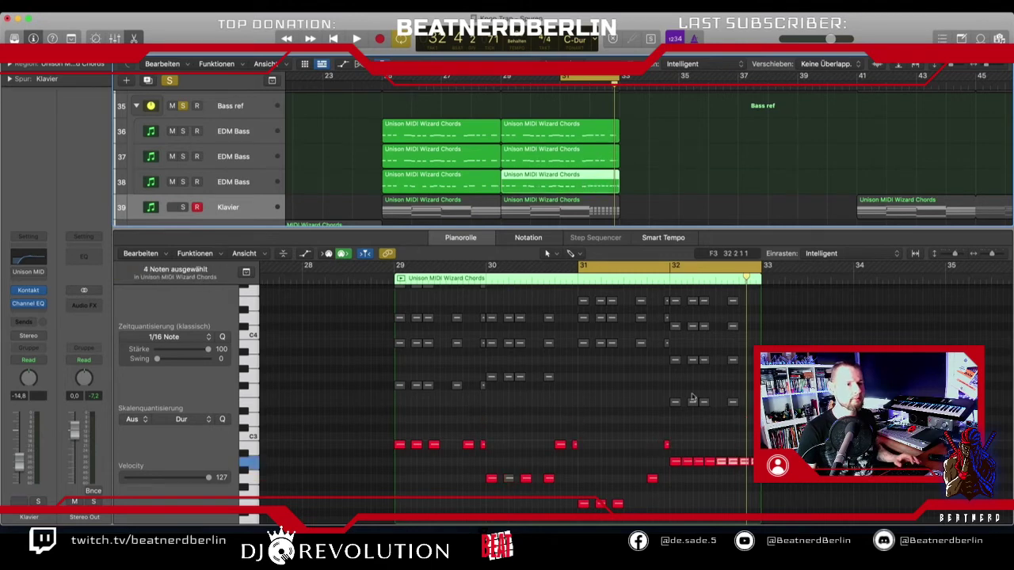
- In the middle EDM Bass region, replace the bar 32 notes with eight evenly spaced copies of its first A2 note
{"action": "left_click", "coordinate": [586, 168]}
{"action": "left_click_drag", "start_coordinate": [704, 402], "coordinate": [744, 479]}
{"action": "left_click_drag", "start_coordinate": [696, 414], "coordinate": [762, 486]}
{"action": "key", "text": "BackSpace"}
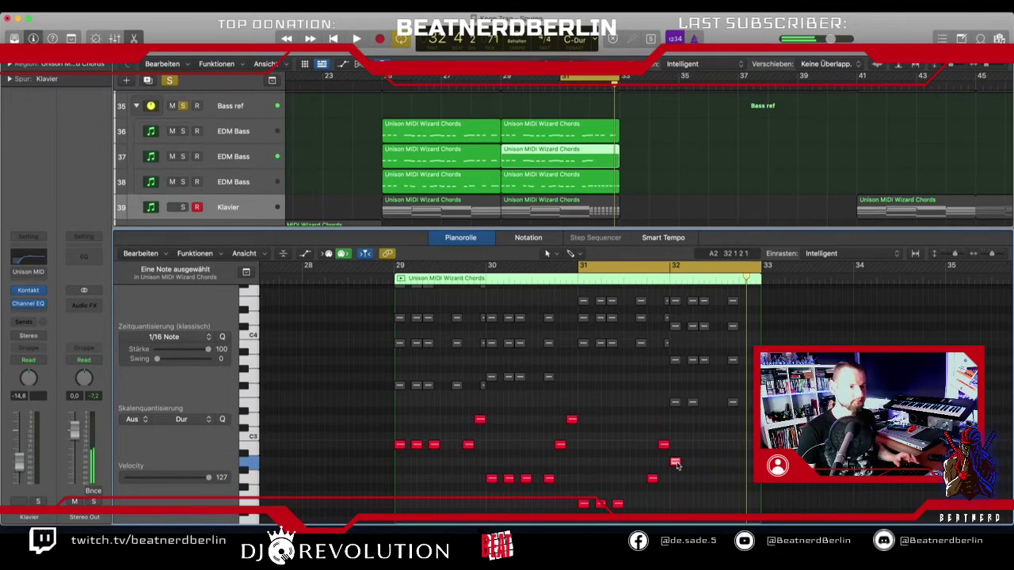
{"action": "left_click_drag", "start_coordinate": [677, 464], "coordinate": [689, 464]}
{"action": "left_click_drag", "start_coordinate": [699, 445], "coordinate": [721, 464]}
- In the uppermost EDM Bass region, replace the bar 32 notes with eight evenly spaced A2 notes and play the cycle range
{"action": "left_click", "coordinate": [594, 133]}
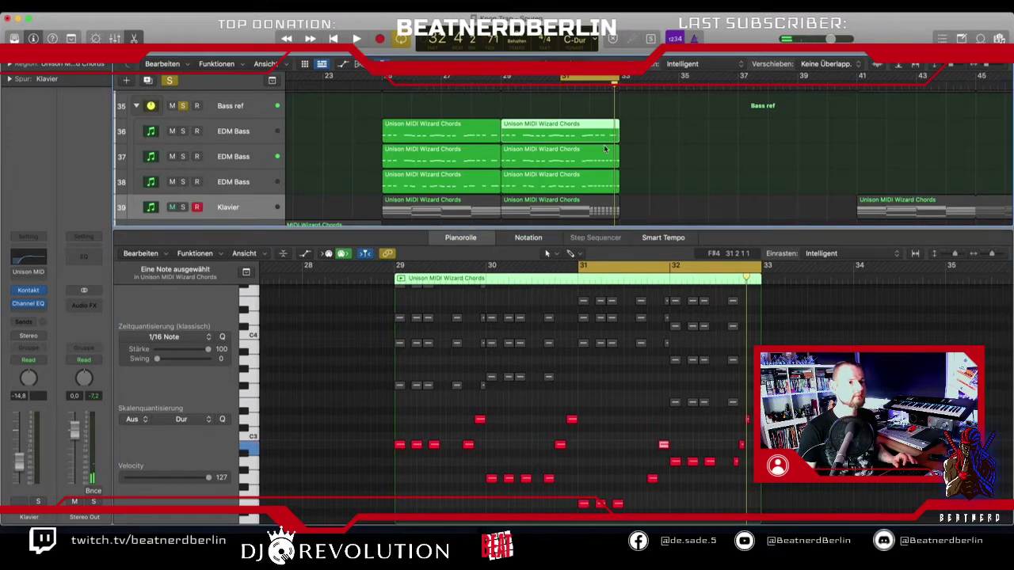
{"action": "left_click_drag", "start_coordinate": [679, 408], "coordinate": [762, 493]}
{"action": "key", "text": "Delete"}
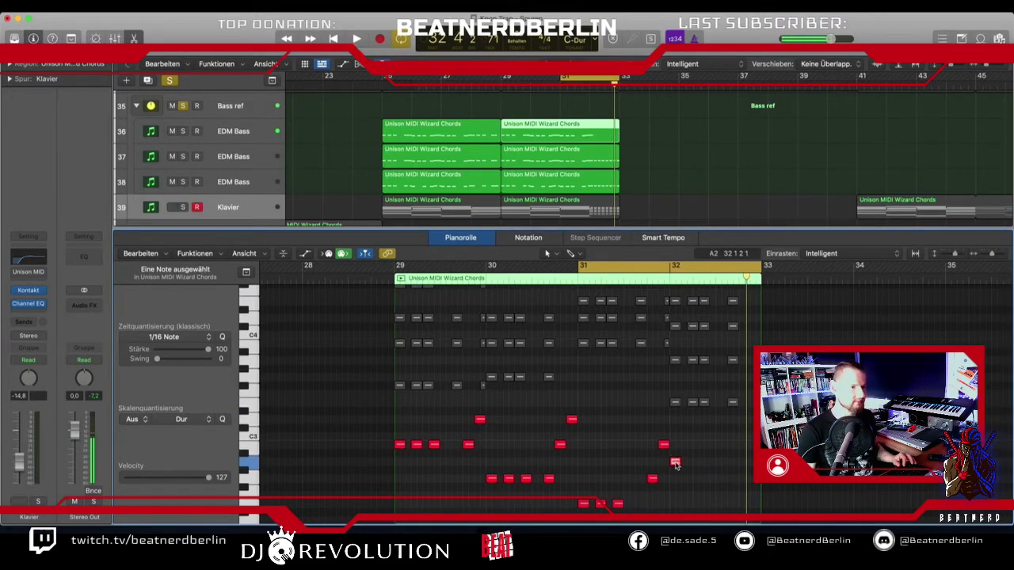
{"action": "left_click_drag", "start_coordinate": [675, 465], "coordinate": [721, 465]}
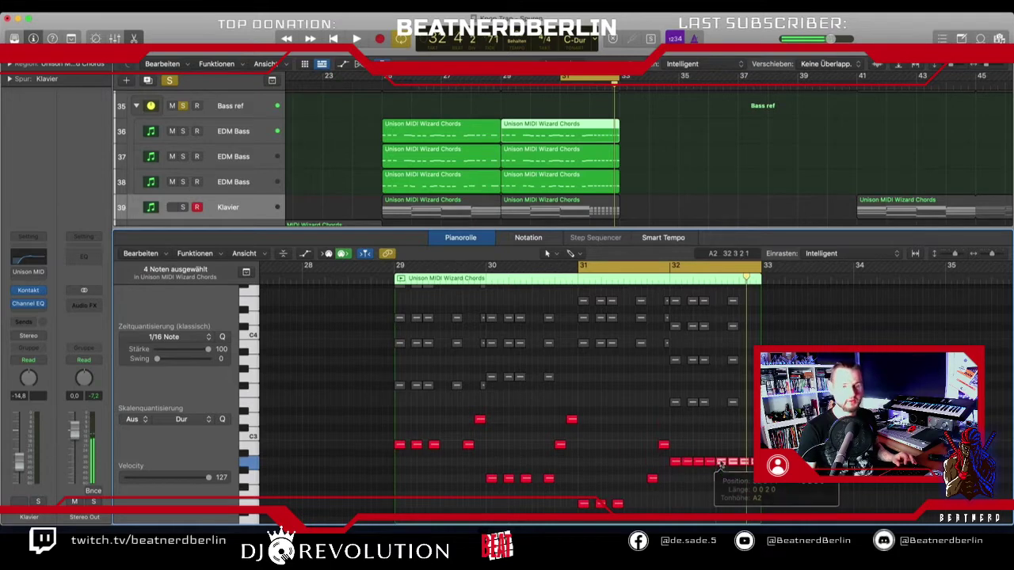
{"action": "key", "text": "space"}
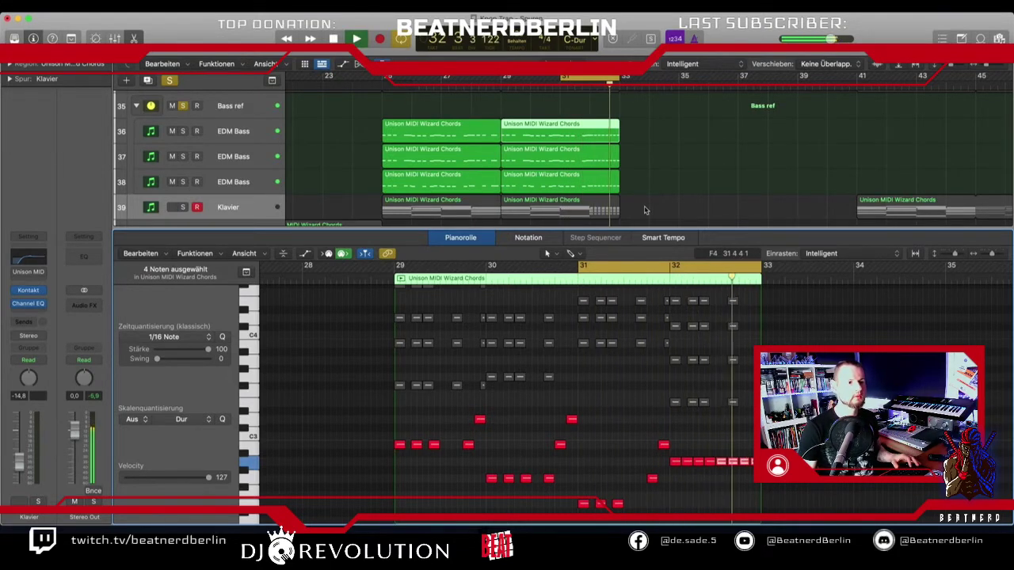
- In the middle EDM Bass region, remove every second note in bar 32, leaving four, and play back the bass group
{"action": "left_click", "coordinate": [612, 181]}
{"action": "left_click", "coordinate": [606, 149]}
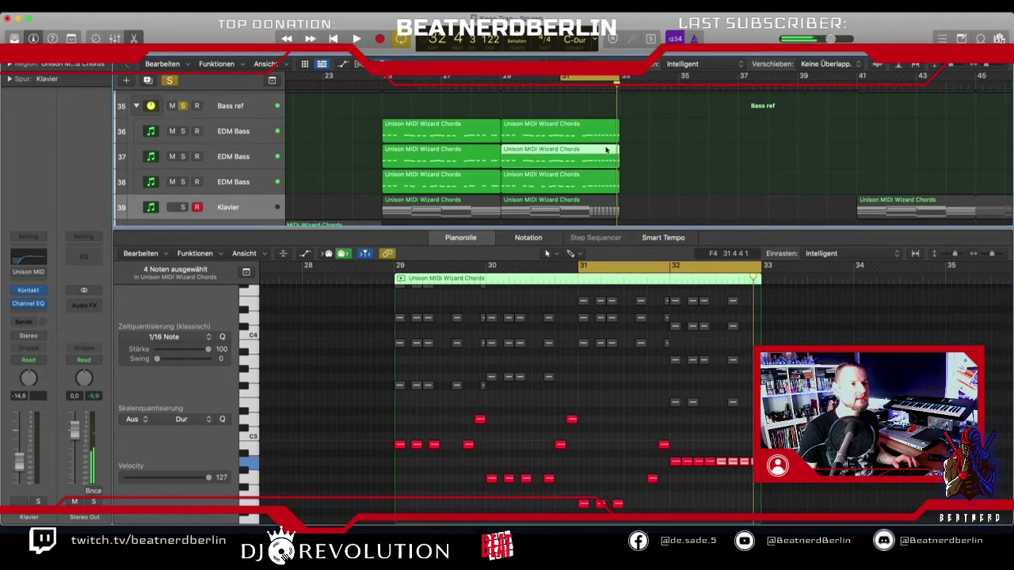
{"action": "left_click", "coordinate": [681, 461]}
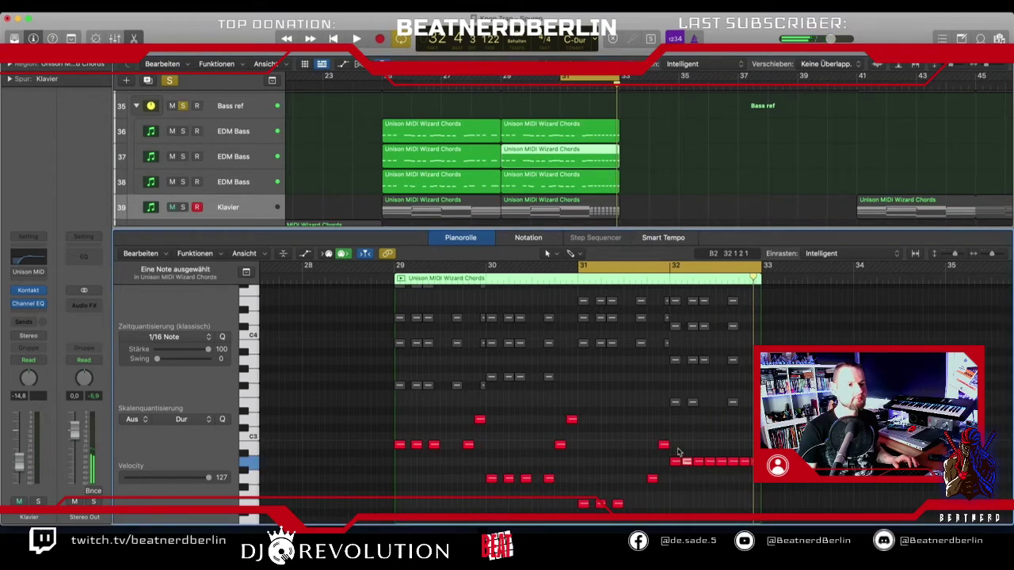
{"action": "left_click_drag", "start_coordinate": [705, 461], "coordinate": [723, 462]}
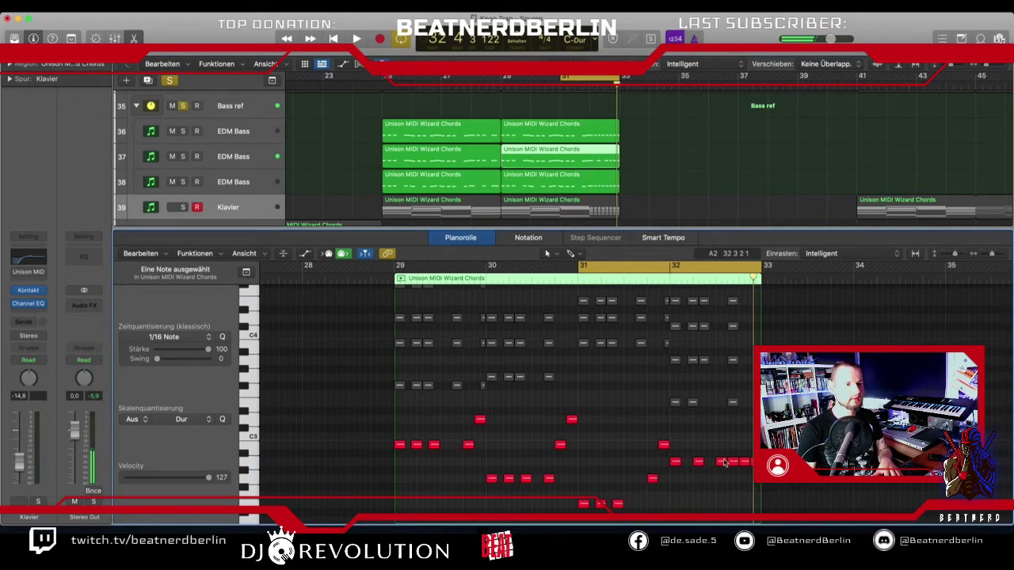
{"action": "key", "text": "space"}
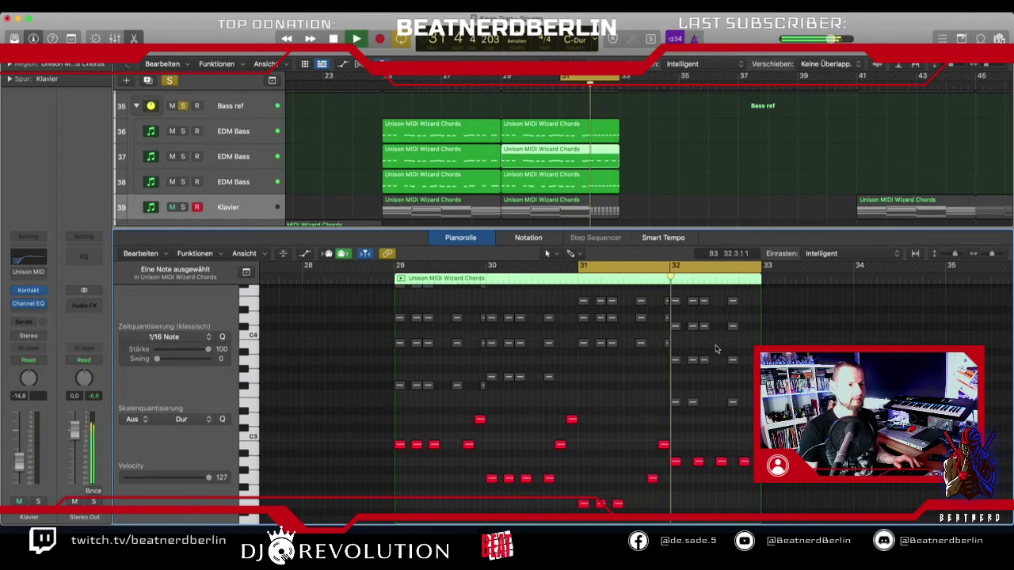
{"action": "key", "text": "space"}
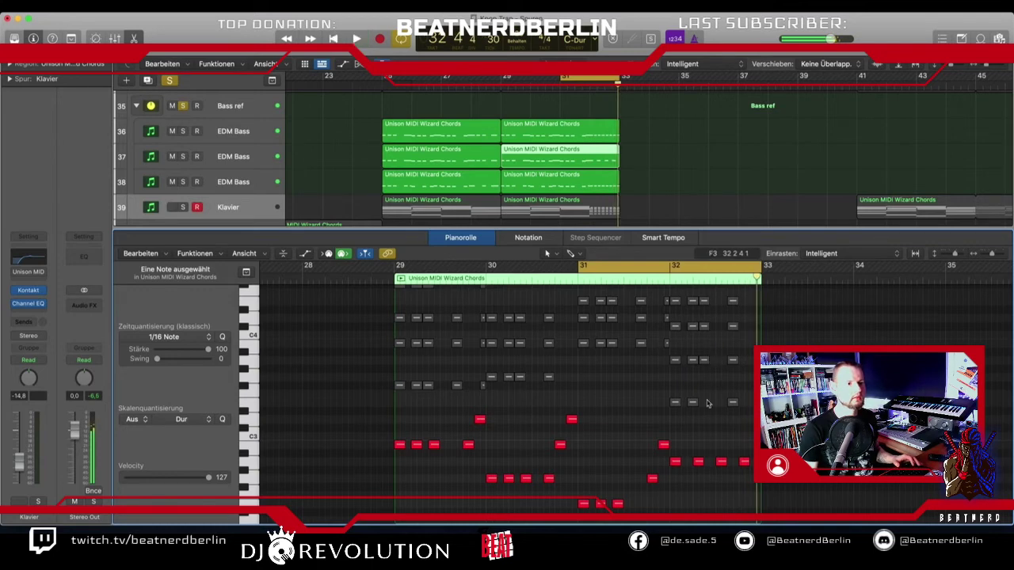
- Lower the velocity of the four bar 32 notes in the middle EDM Bass region to 51 while listening to playback
{"action": "left_click_drag", "start_coordinate": [700, 432], "coordinate": [673, 475]}
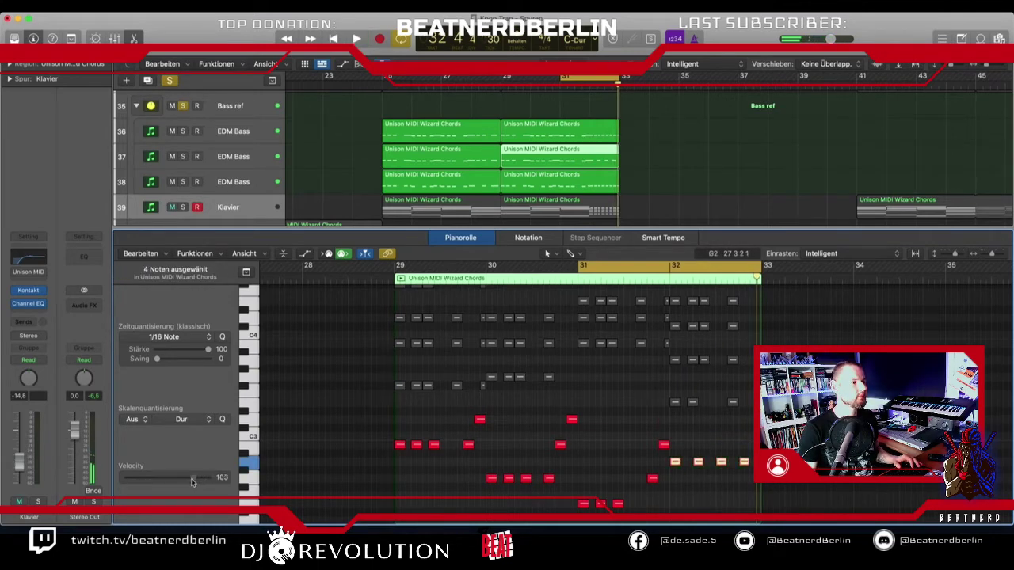
{"action": "key", "text": "space"}
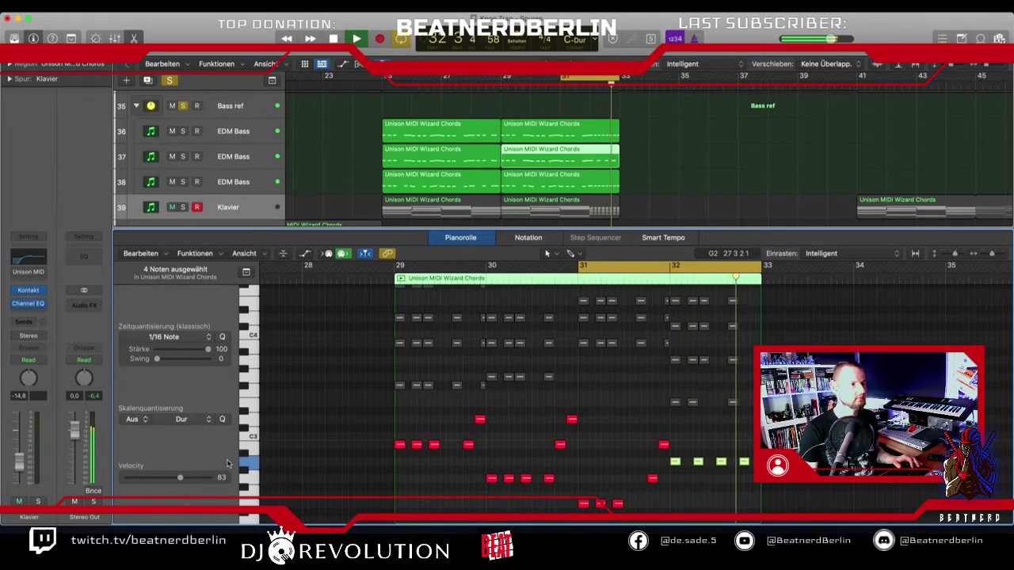
{"action": "key", "text": "space"}
{"action": "key", "text": "space"}
{"action": "left_click_drag", "start_coordinate": [168, 483], "coordinate": [149, 484]}
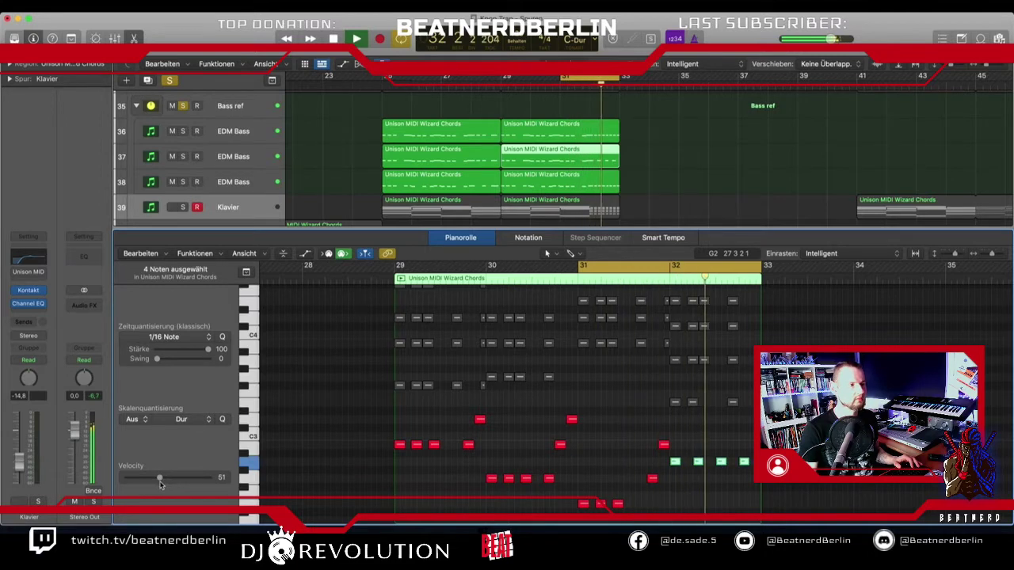
{"action": "key", "text": "space"}
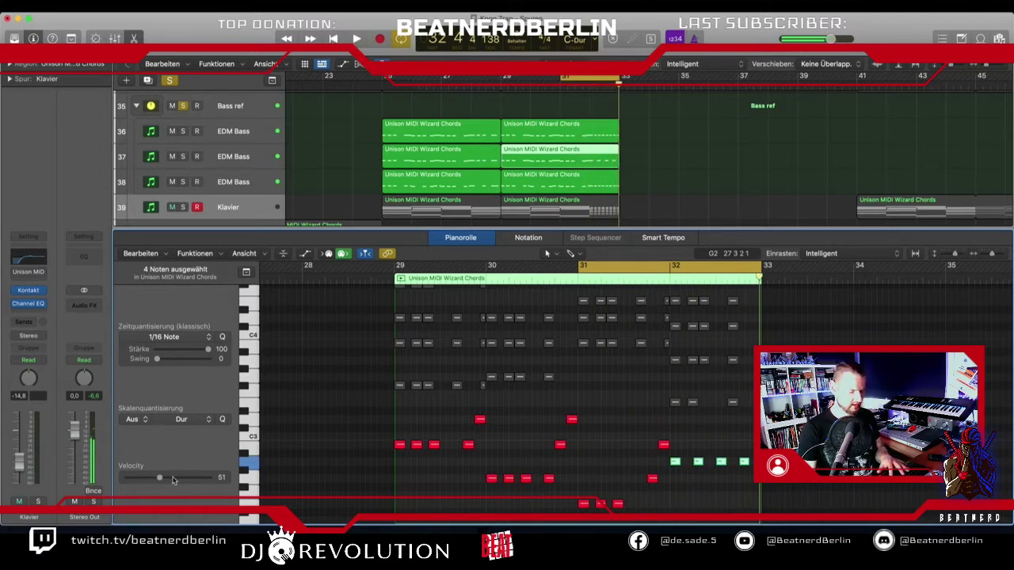
- Close the note editor, unsolo the Bass ref group, and play the cycle range with all tracks
{"action": "key", "text": "e"}
{"action": "scroll", "coordinate": [475, 163], "scroll_direction": "up", "scroll_amount": 6}
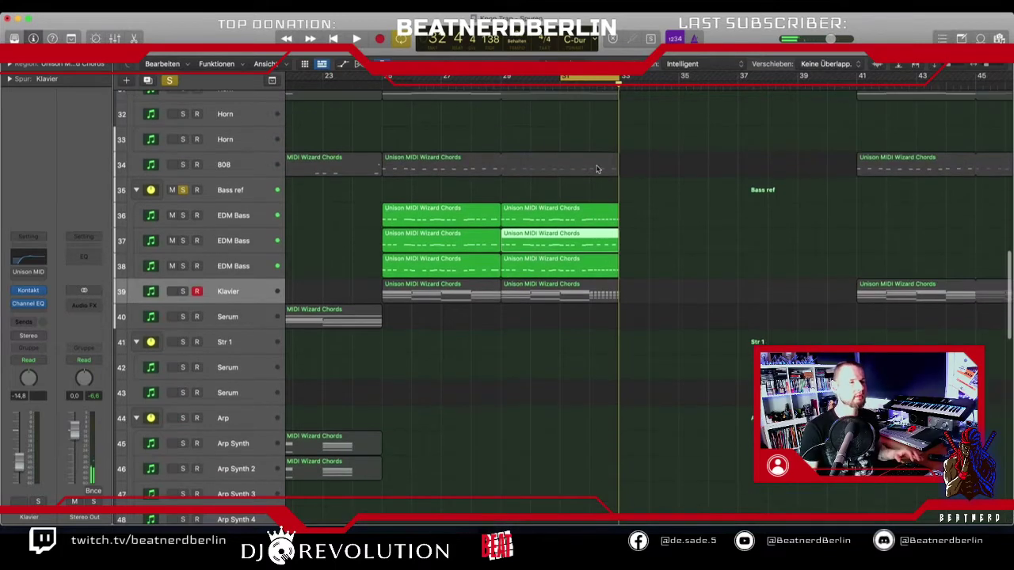
{"action": "left_click", "coordinate": [181, 249]}
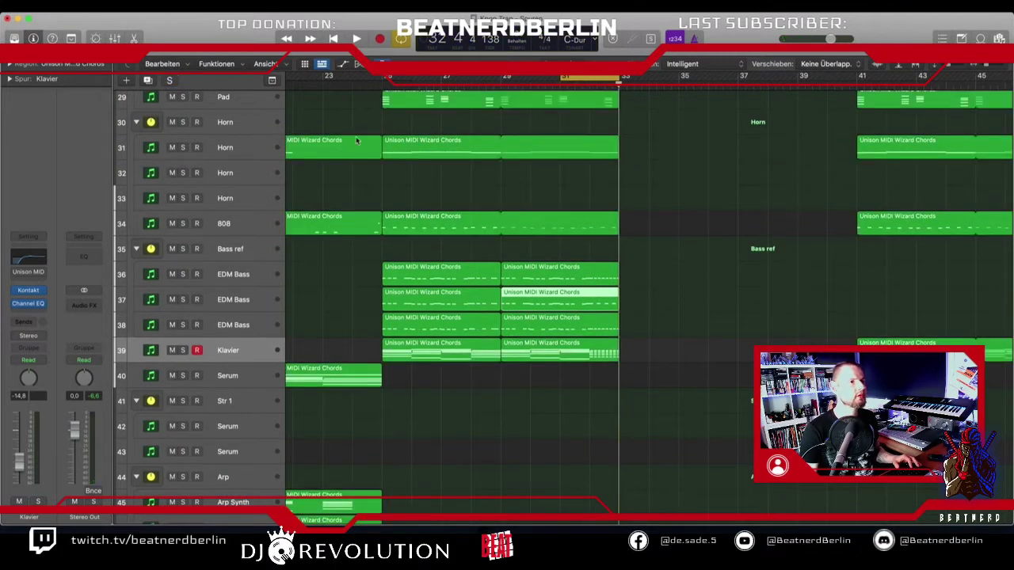
{"action": "scroll", "coordinate": [538, 127], "scroll_direction": "up", "scroll_amount": 4}
{"action": "key", "text": "space"}
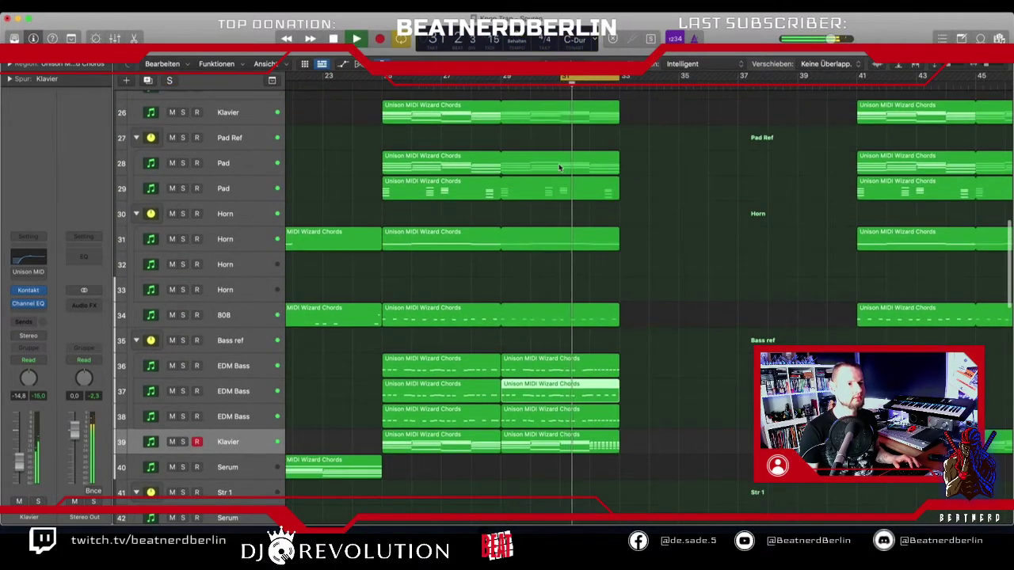
{"action": "scroll", "coordinate": [559, 168], "scroll_direction": "up", "scroll_amount": 3}
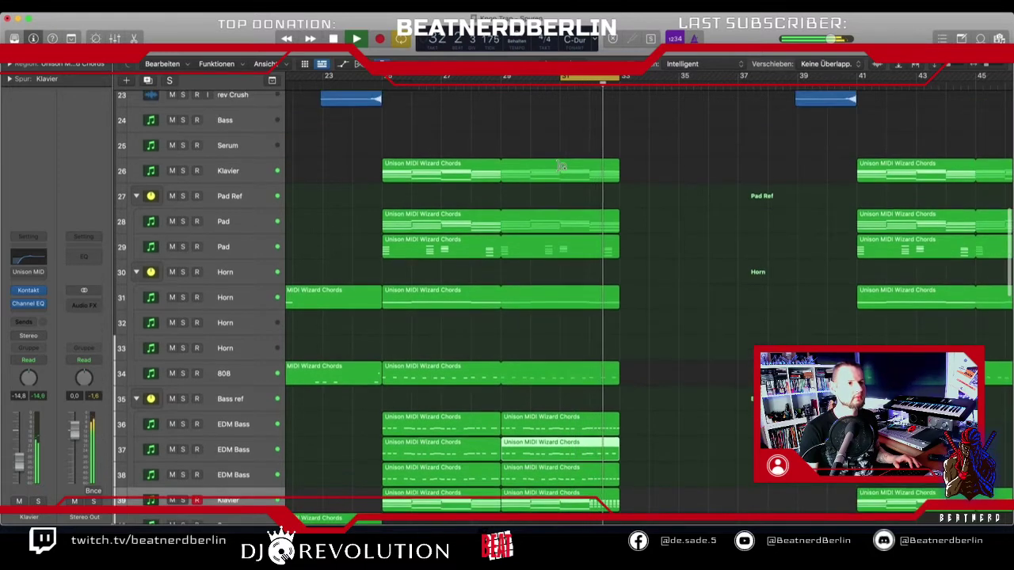
{"action": "key", "text": "space"}
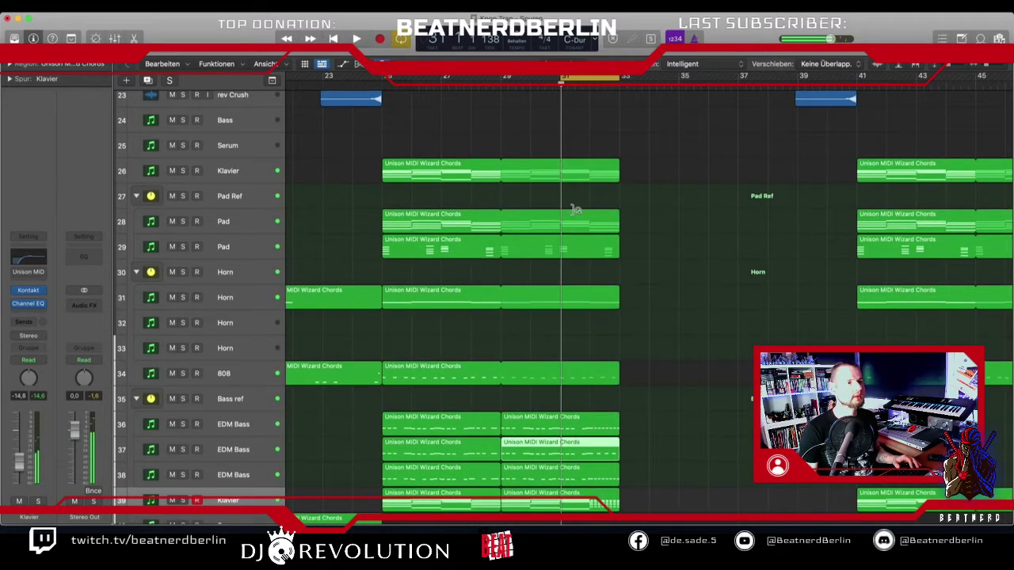
- Shorten the lower Pad track's loop to end at bar 32, and replace the upper Pad's loop with a region copy at bar 29
{"action": "left_click_drag", "start_coordinate": [618, 252], "coordinate": [589, 242]}
{"action": "left_click_drag", "start_coordinate": [514, 222], "coordinate": [476, 224]}
{"action": "key", "text": "super+z"}
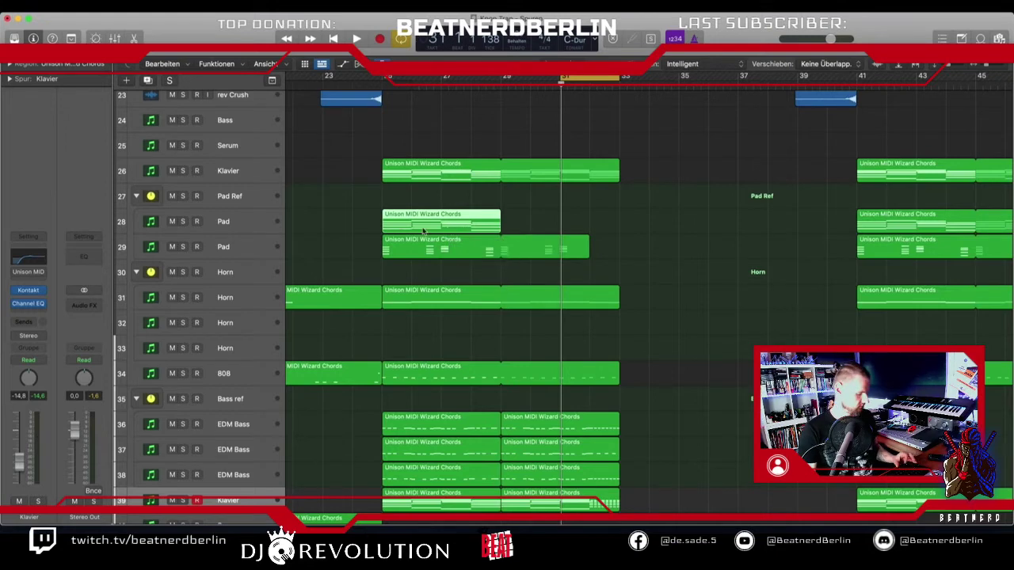
{"action": "left_click_drag", "start_coordinate": [539, 218], "coordinate": [540, 229]}
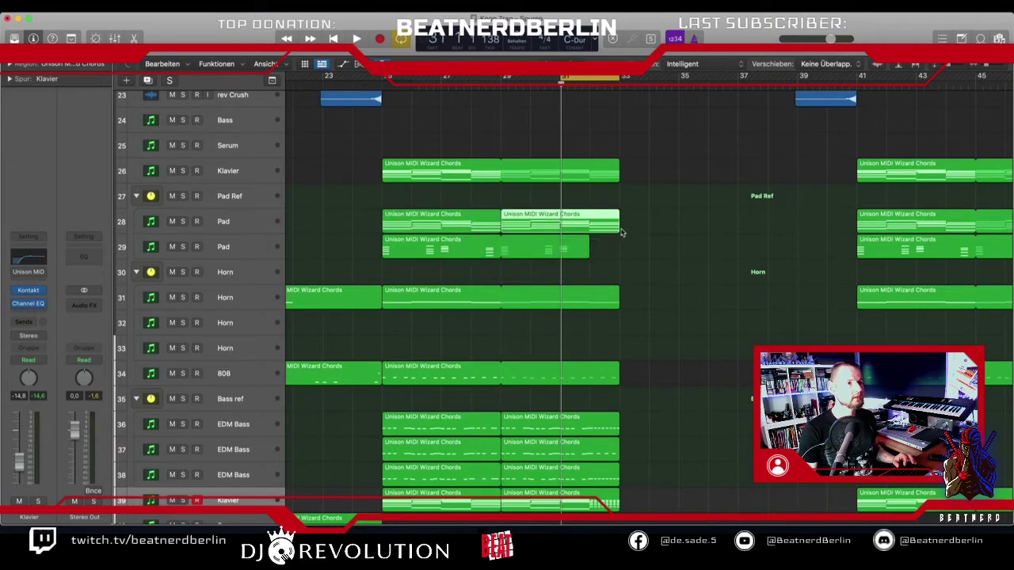
- Open the copied Pad region at bar 29 and shorten its four-note chord in bar 32 to about an eighth note
{"action": "key", "text": "e"}
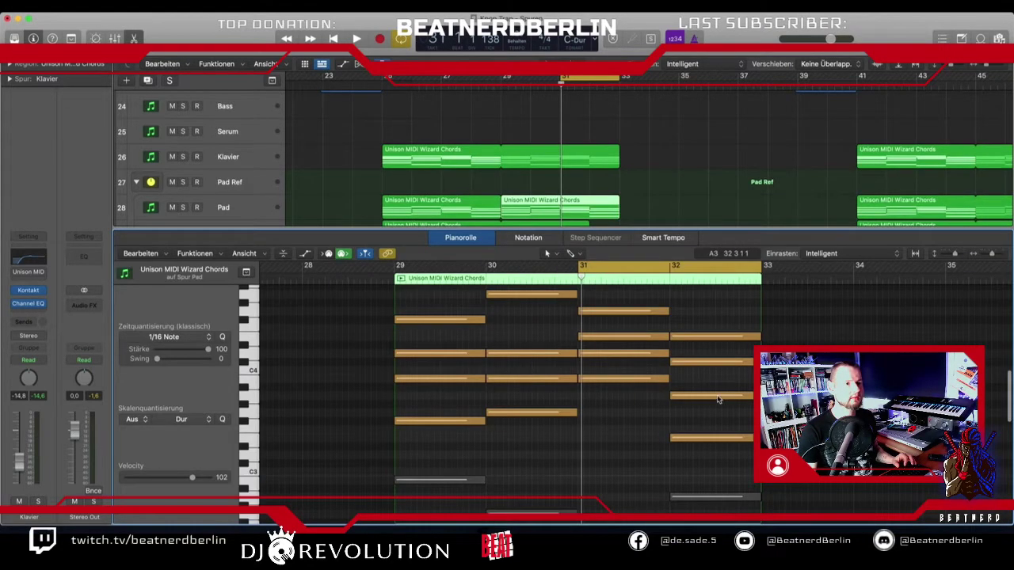
{"action": "left_click", "coordinate": [713, 396]}
{"action": "left_click", "coordinate": [733, 457]}
{"action": "left_click_drag", "start_coordinate": [732, 458], "coordinate": [675, 338]}
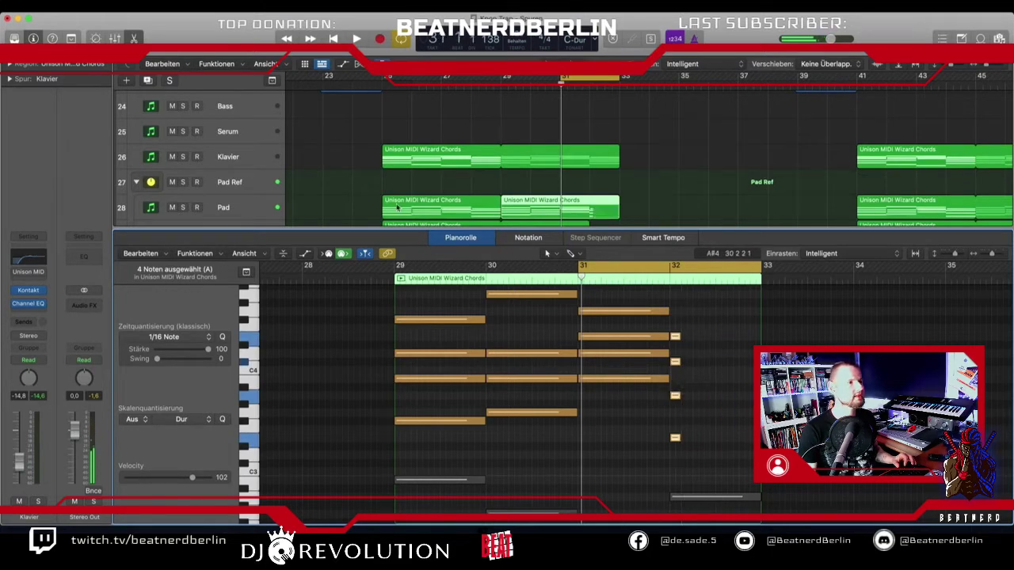
- Repeat the shortened four-note Pad chord as eighth notes to fill bar 32, and play the cycle range
{"action": "left_click", "coordinate": [252, 208]}
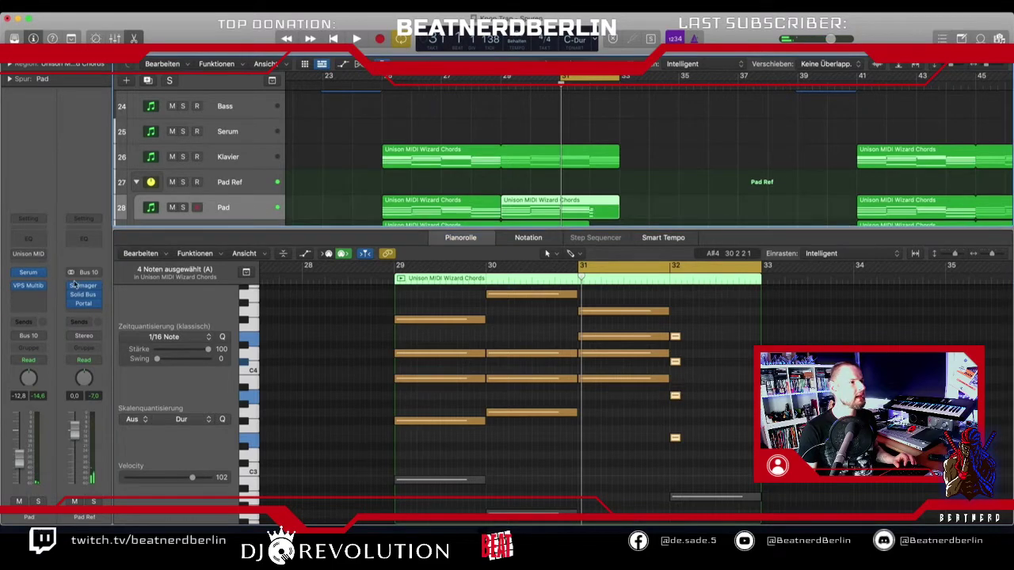
{"action": "left_click_drag", "start_coordinate": [674, 337], "coordinate": [686, 338]}
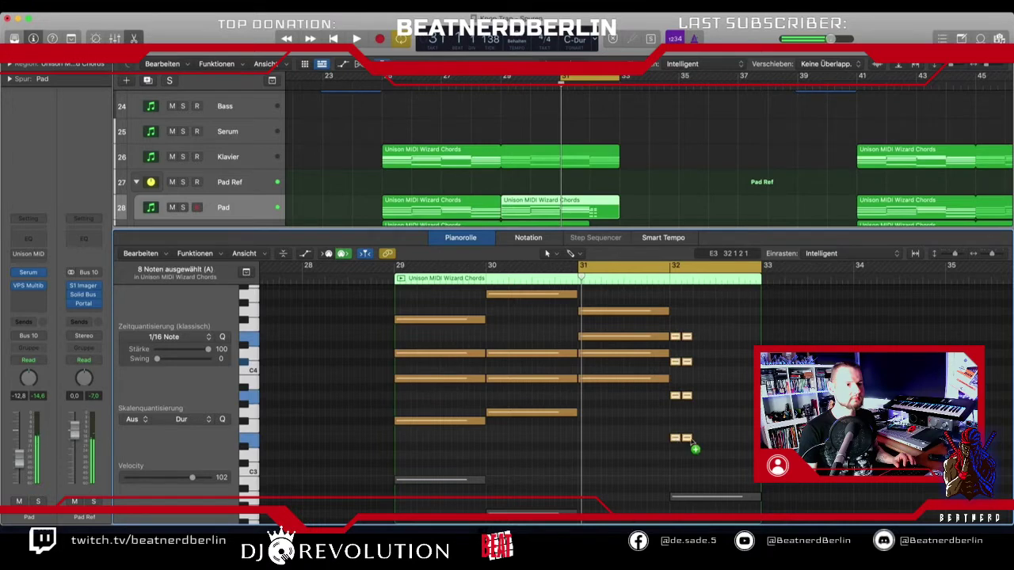
{"action": "left_click_drag", "start_coordinate": [679, 438], "coordinate": [754, 443]}
{"action": "key", "text": "space"}
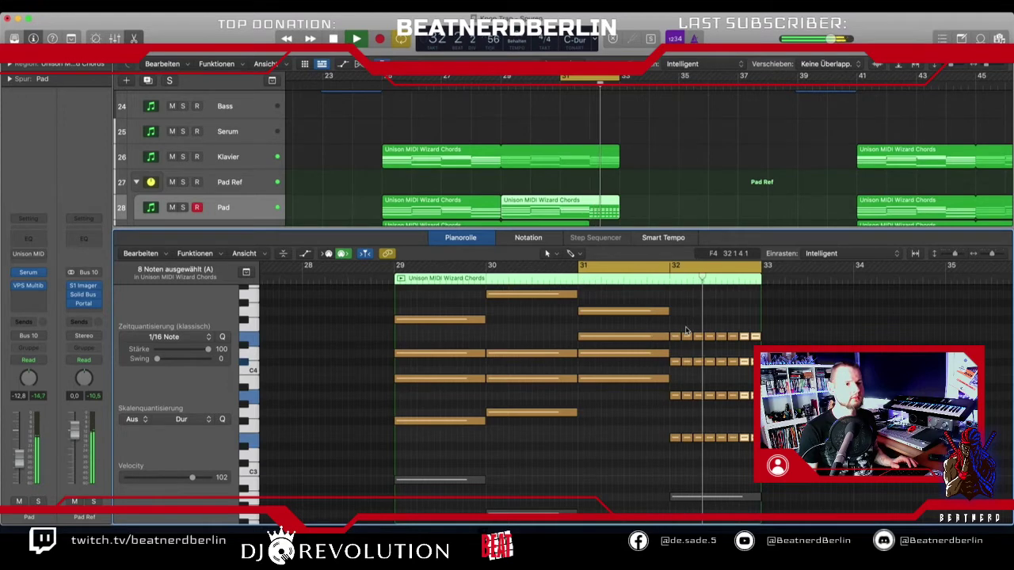
{"action": "key", "text": "space"}
- Turn off the loop of the Klavier region on track 26 and copy the region to bar 29
{"action": "left_click", "coordinate": [612, 142]}
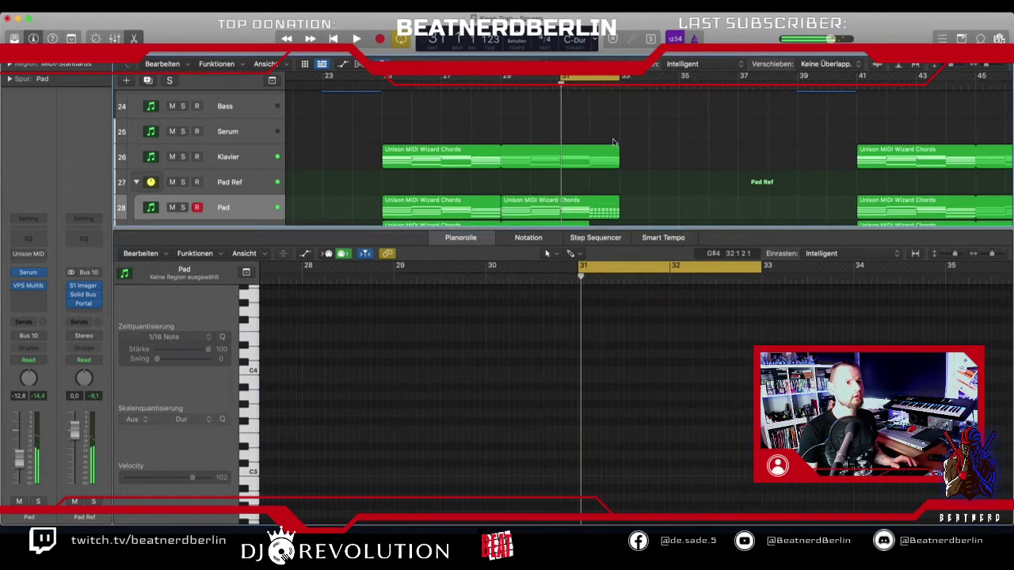
{"action": "left_click", "coordinate": [235, 158]}
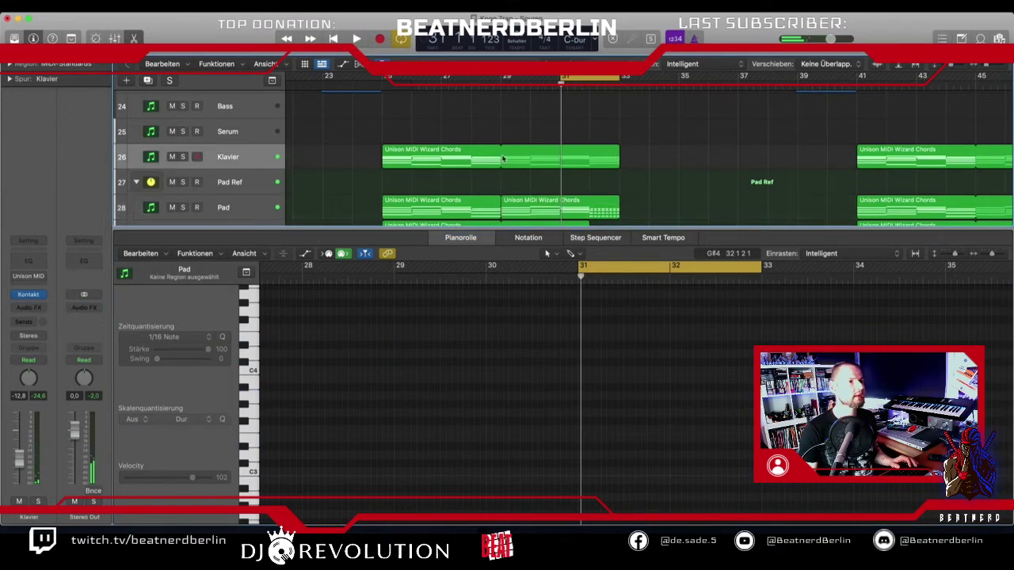
{"action": "left_click", "coordinate": [456, 159]}
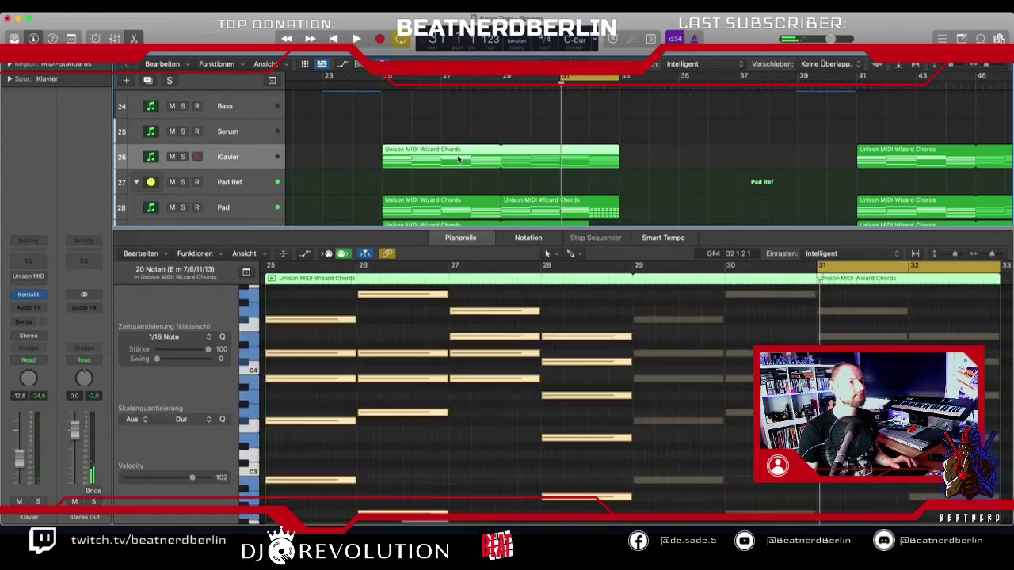
{"action": "left_click", "coordinate": [283, 295]}
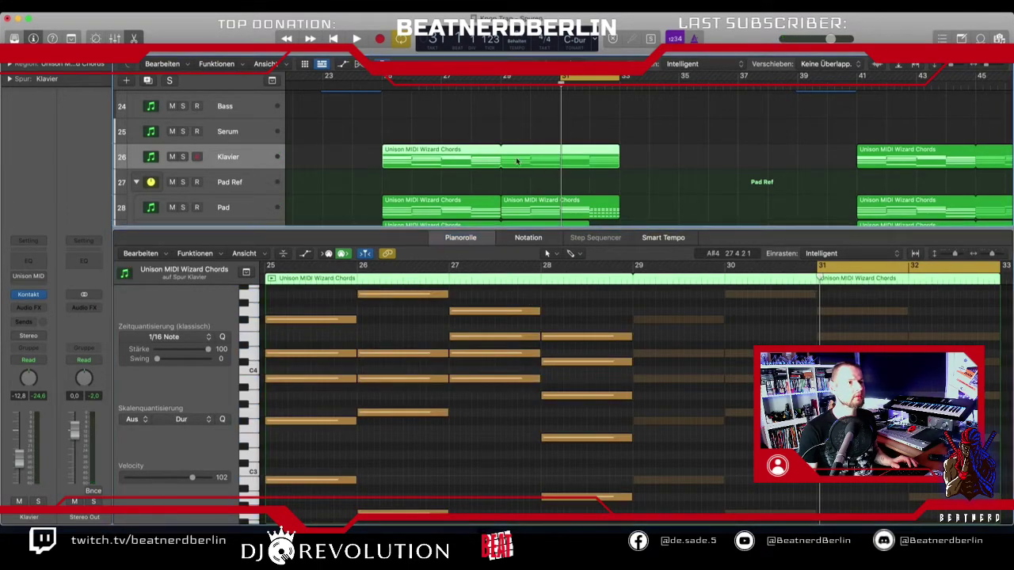
{"action": "left_click_drag", "start_coordinate": [512, 150], "coordinate": [497, 151]}
{"action": "left_click_drag", "start_coordinate": [422, 162], "coordinate": [541, 162]}
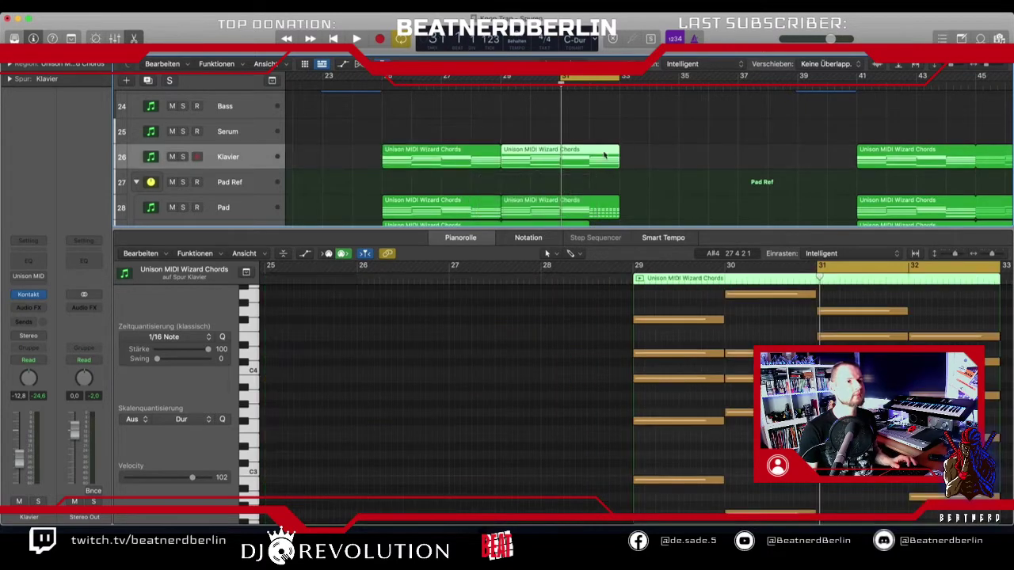
- Replace the sustained bar 32 chord in the copied Klavier region with repeated eighth-note chords, play it back, and close the note editor
{"action": "left_click", "coordinate": [663, 318]}
{"action": "scroll", "coordinate": [657, 371], "scroll_direction": "right", "scroll_amount": 10}
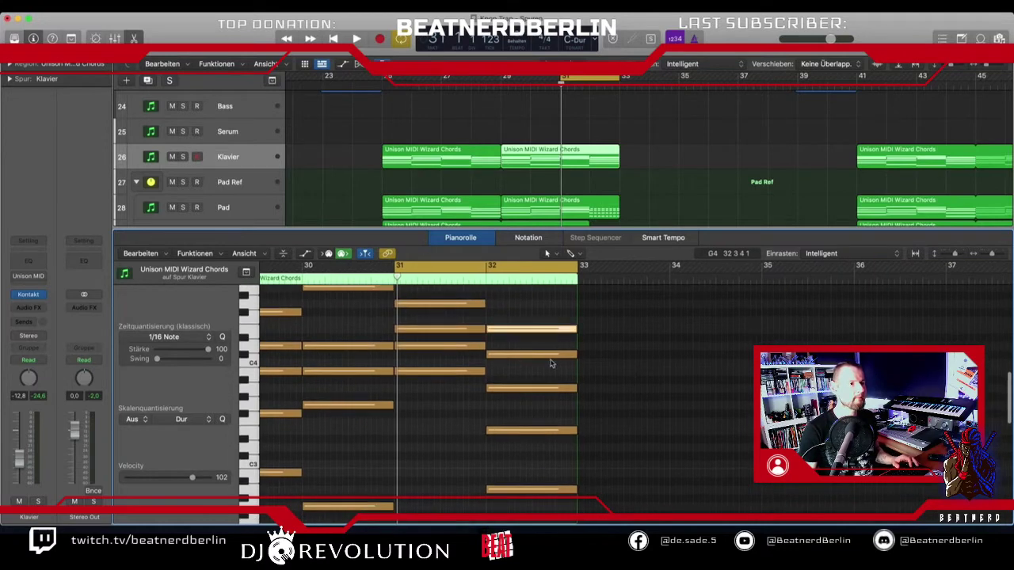
{"action": "left_click_drag", "start_coordinate": [552, 364], "coordinate": [547, 344]}
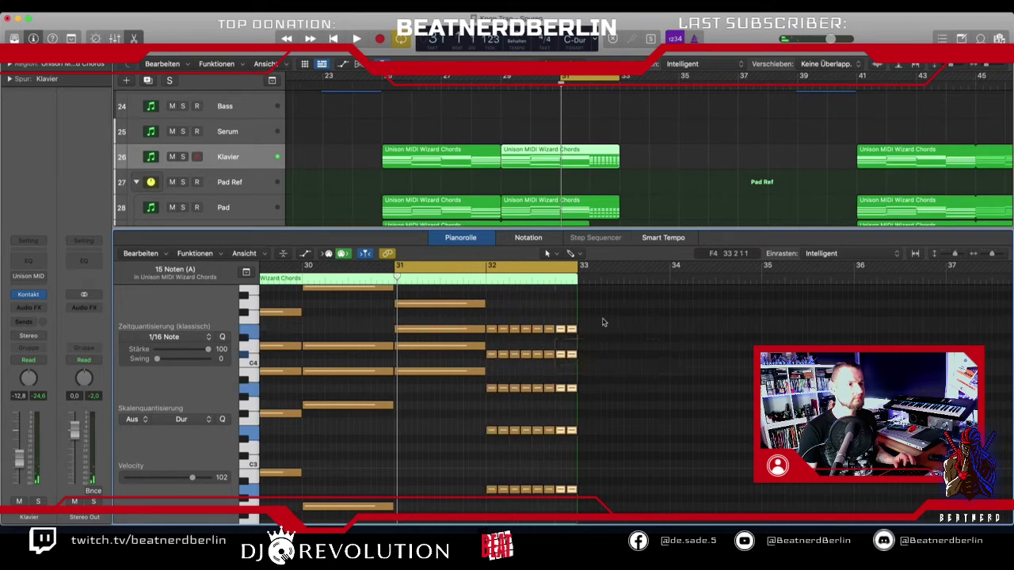
{"action": "left_click_drag", "start_coordinate": [604, 319], "coordinate": [579, 407]}
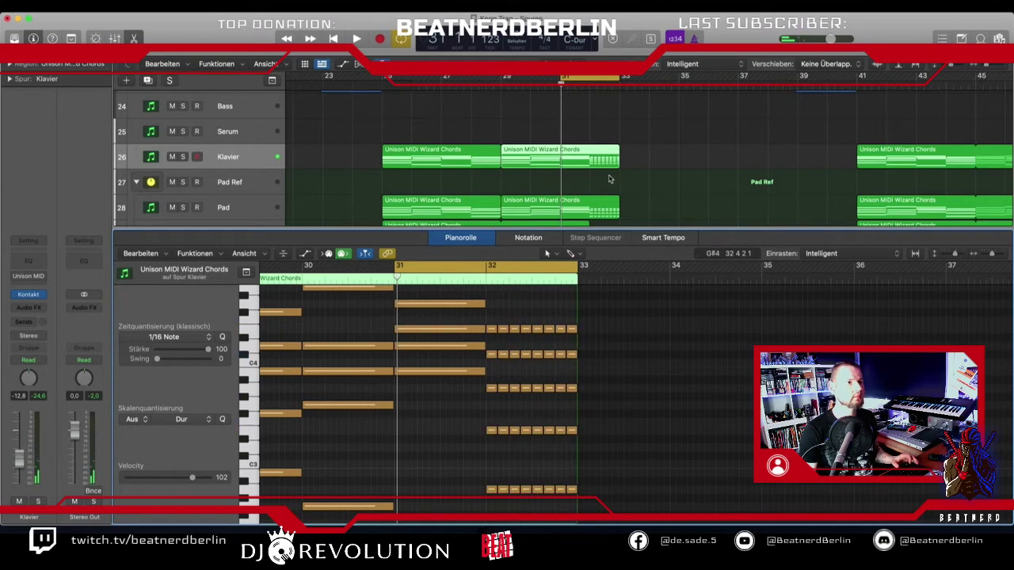
{"action": "key", "text": "space"}
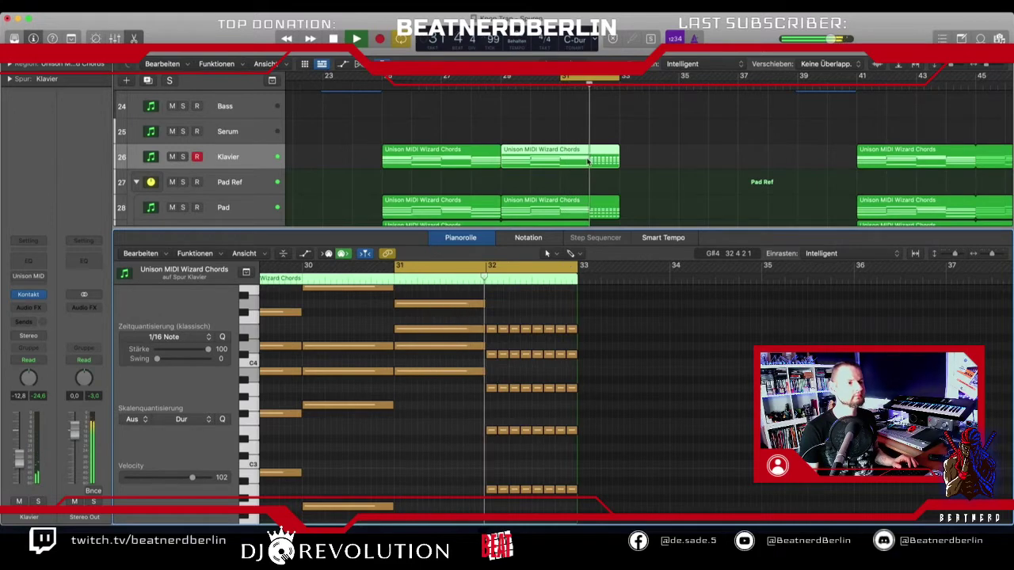
{"action": "key", "text": "space"}
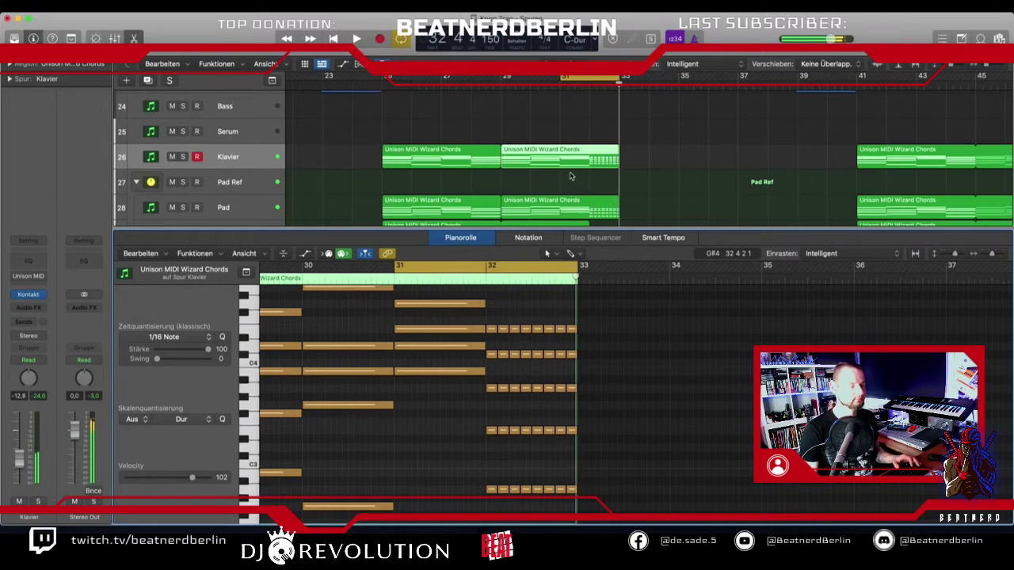
{"action": "key", "text": "e"}
- Try ending the Horn track's loop at bar 32, check the region's notes, and extend the loop back to bar 33
{"action": "scroll", "coordinate": [586, 190], "scroll_direction": "down", "scroll_amount": 4}
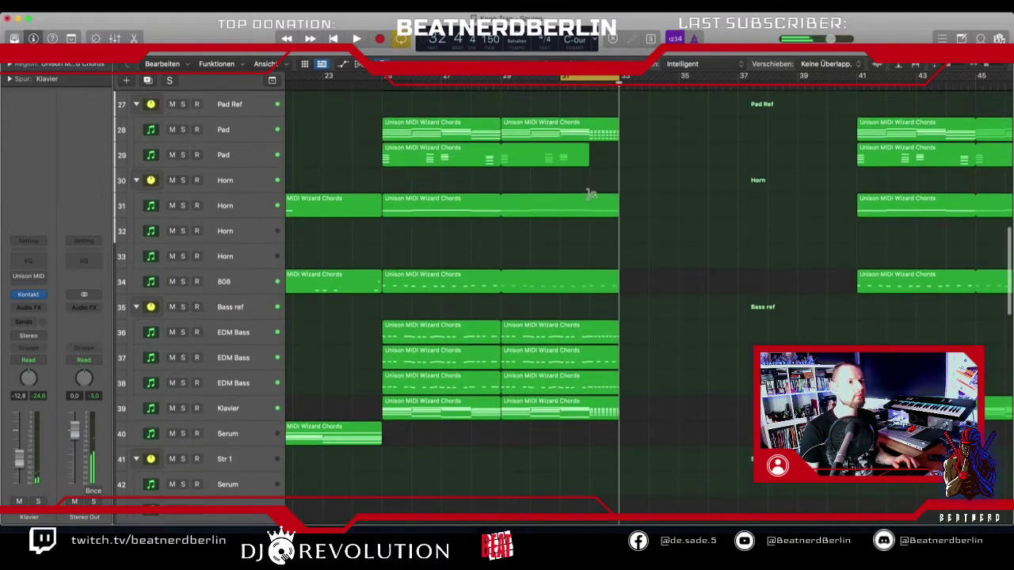
{"action": "left_click_drag", "start_coordinate": [602, 197], "coordinate": [572, 198]}
{"action": "key", "text": "e"}
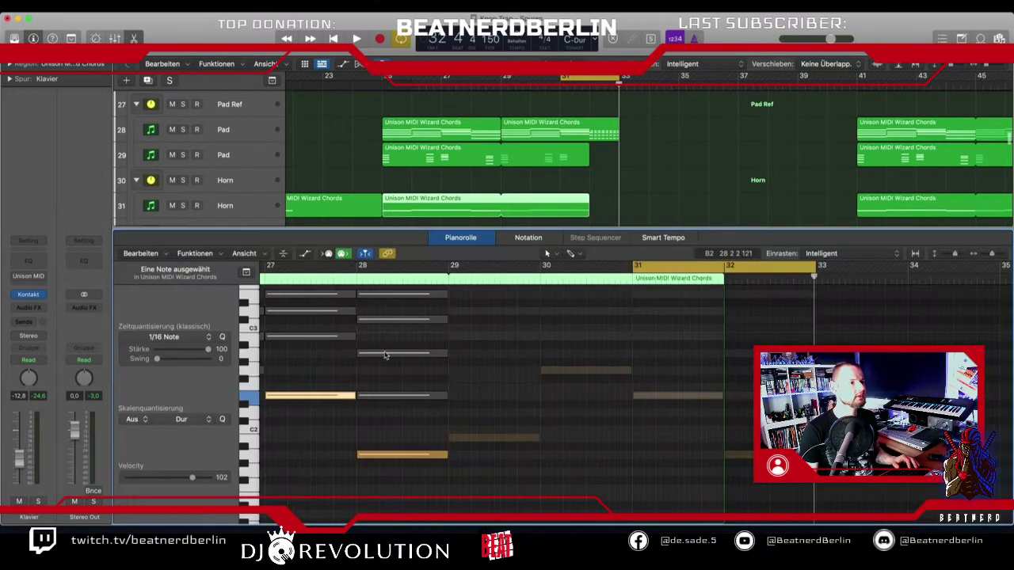
{"action": "left_click", "coordinate": [389, 454]}
{"action": "left_click", "coordinate": [391, 456]}
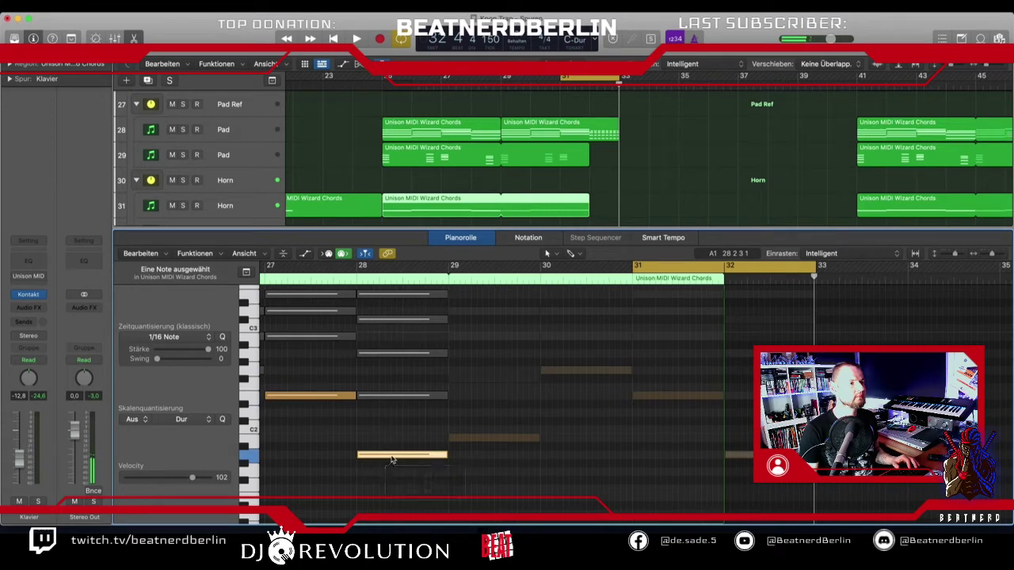
{"action": "left_click", "coordinate": [392, 456]}
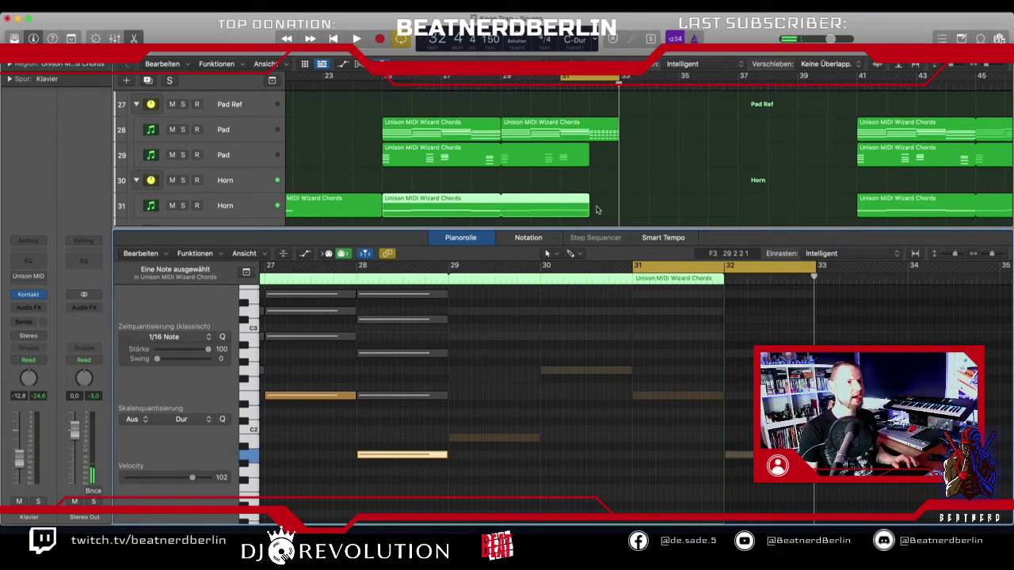
{"action": "left_click_drag", "start_coordinate": [590, 210], "coordinate": [622, 213]}
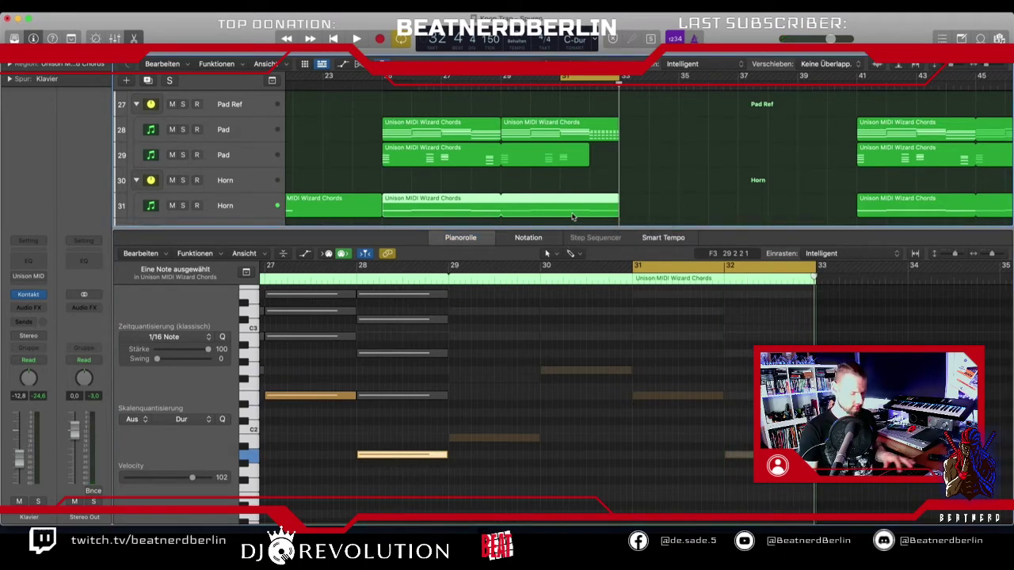
{"action": "key", "text": "e"}
- Try to move the bar 28 notes closer together in the looped 808 region at bar 25
{"action": "left_click", "coordinate": [391, 258]}
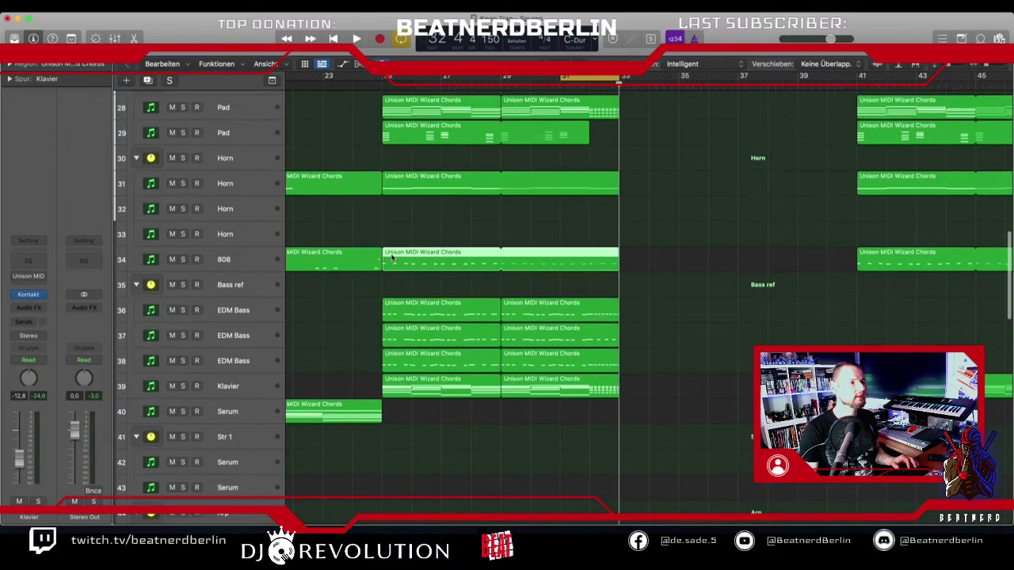
{"action": "key", "text": "e"}
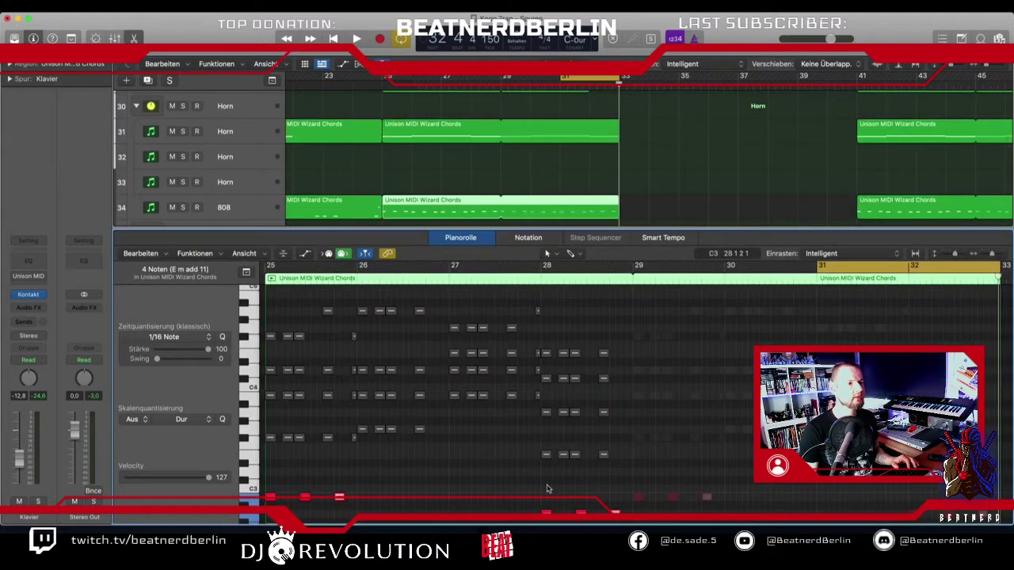
{"action": "scroll", "coordinate": [554, 448], "scroll_direction": "down", "scroll_amount": 5}
{"action": "scroll", "coordinate": [594, 405], "scroll_direction": "up", "scroll_amount": 3}
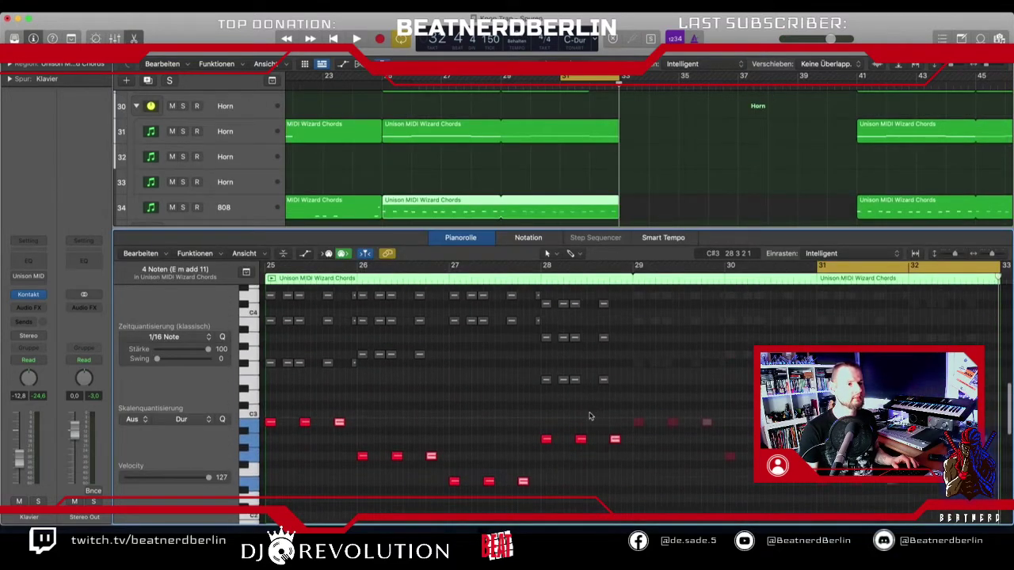
{"action": "left_click", "coordinate": [580, 439]}
{"action": "mouse_move", "coordinate": [581, 441]}
{"action": "left_mouse_down"}
{"action": "mouse_move", "coordinate": [557, 445]}
{"action": "mouse_move", "coordinate": [605, 442]}
{"action": "mouse_move", "coordinate": [577, 445]}
{"action": "left_mouse_up"}
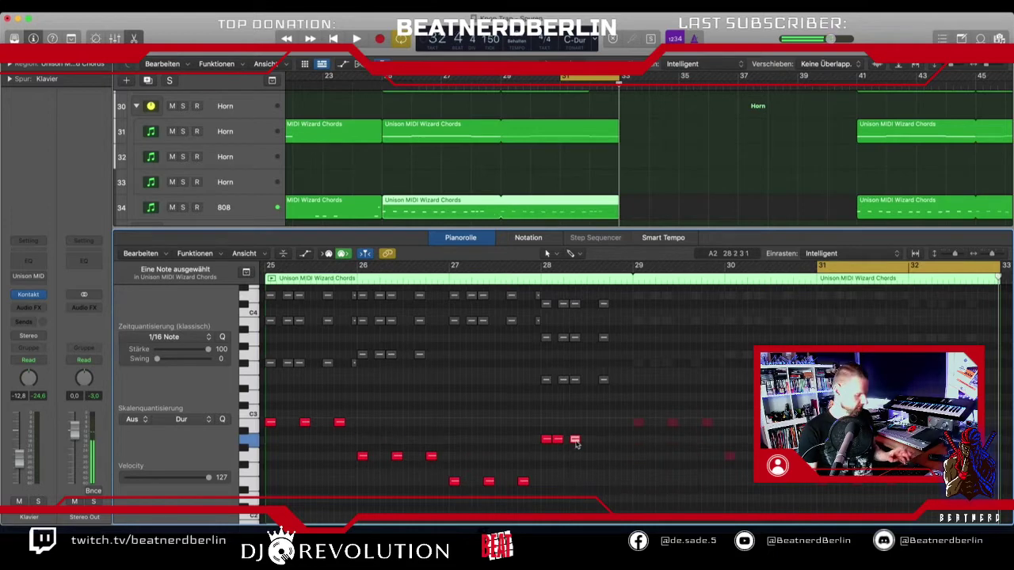
- Replace the 808 loop with a region copy at bar 29, fill bar 32 with repeated A2 eighth notes, and play it back
{"action": "left_click_drag", "start_coordinate": [510, 199], "coordinate": [552, 211]}
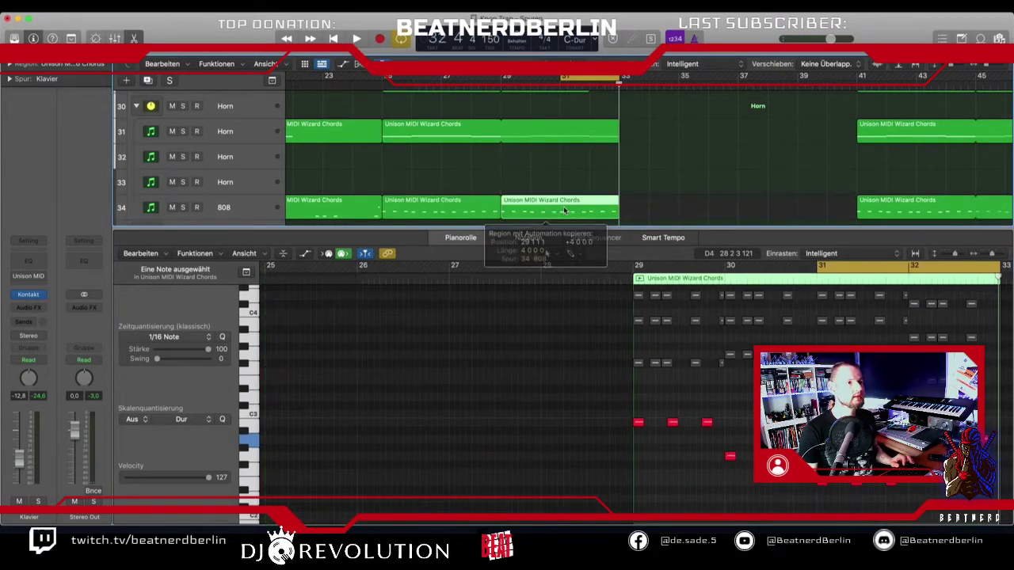
{"action": "double_click", "coordinate": [927, 440]}
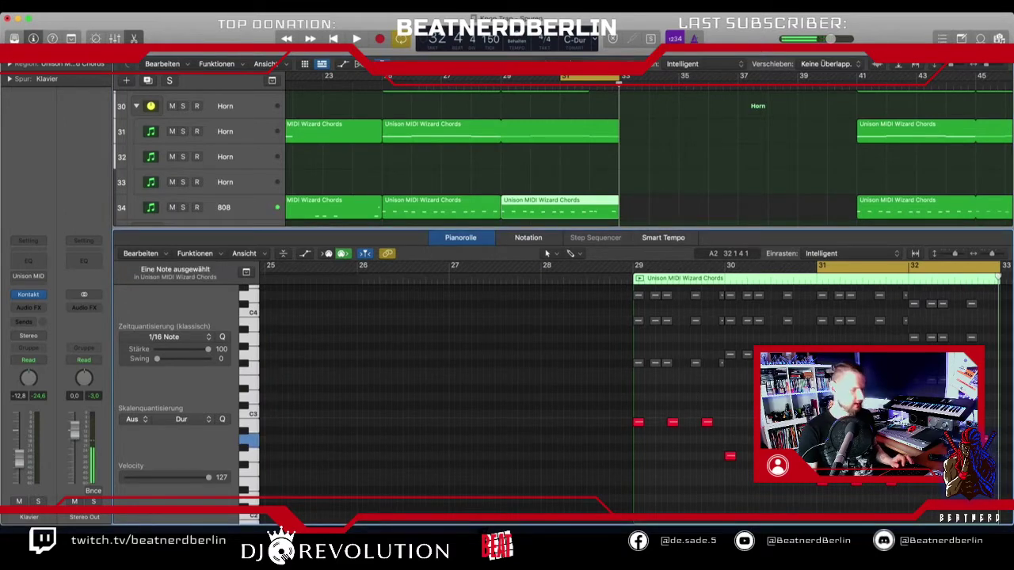
{"action": "left_click_drag", "start_coordinate": [928, 441], "coordinate": [930, 440]}
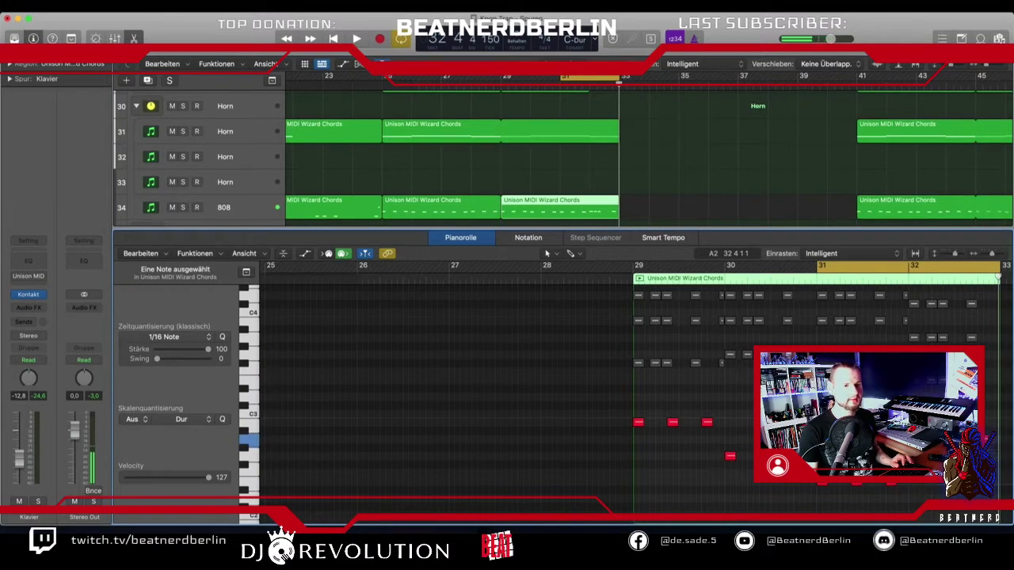
{"action": "left_click_drag", "start_coordinate": [982, 459], "coordinate": [913, 440]}
{"action": "key", "text": "space"}
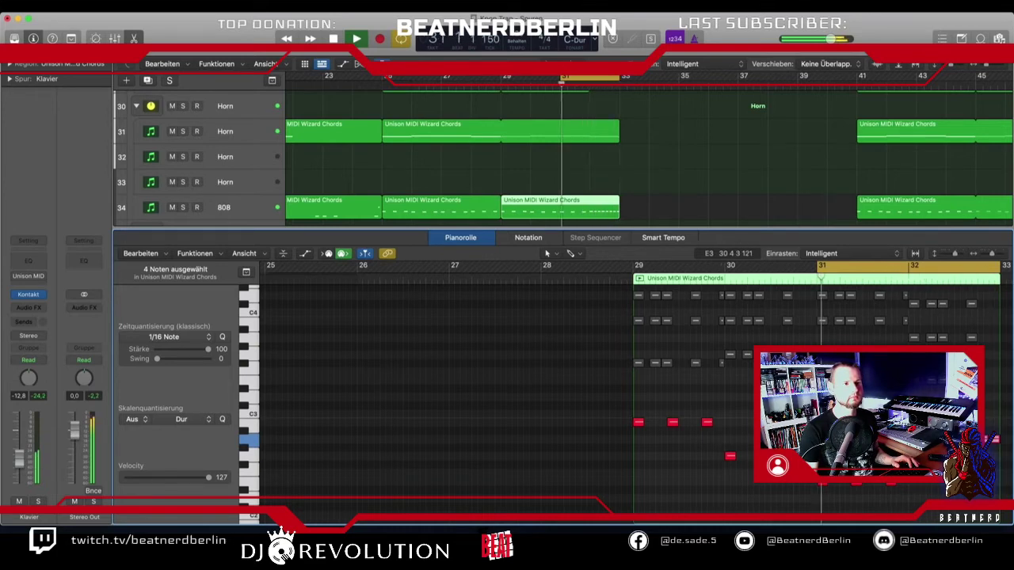
{"action": "key", "text": "space"}
{"action": "key", "text": "p"}
- Solo the Bass group containing the Nexus Bass tracks and play bars 31 to 32
{"action": "scroll", "coordinate": [643, 234], "scroll_direction": "up", "scroll_amount": 2}
{"action": "scroll", "coordinate": [643, 234], "scroll_direction": "up", "scroll_amount": 3}
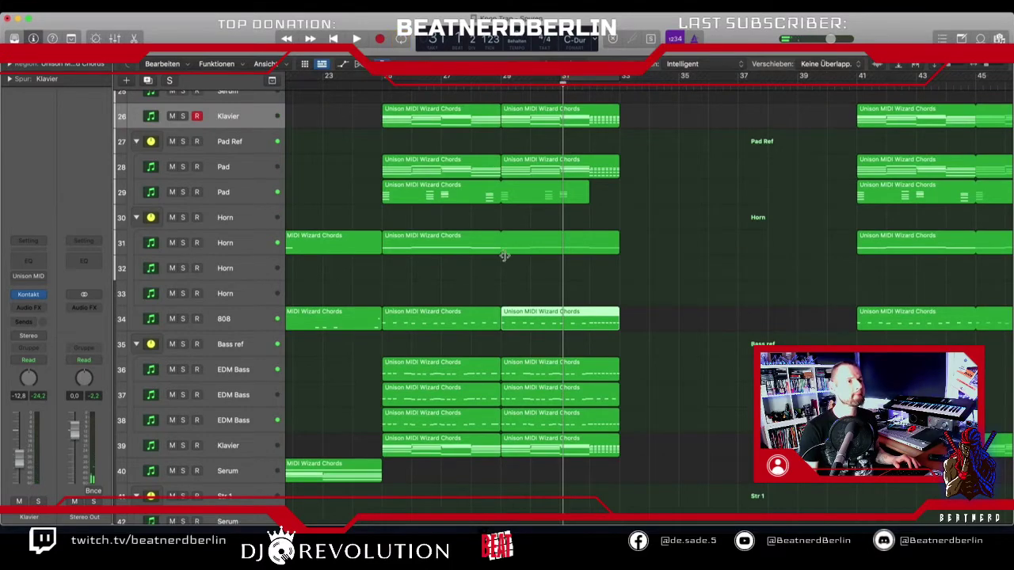
{"action": "scroll", "coordinate": [504, 255], "scroll_direction": "up", "scroll_amount": 12}
{"action": "scroll", "coordinate": [505, 258], "scroll_direction": "down", "scroll_amount": 20}
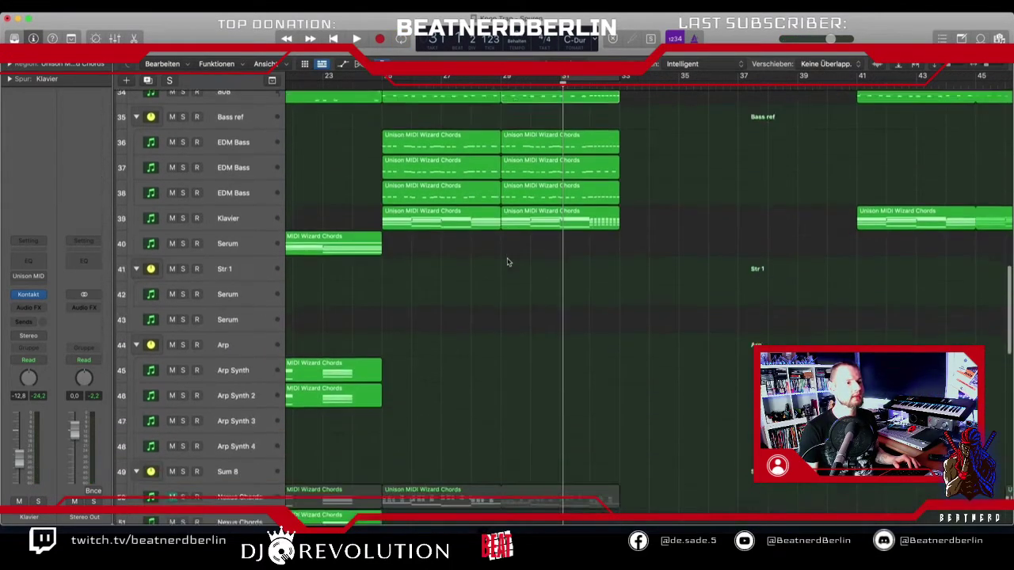
{"action": "scroll", "coordinate": [508, 262], "scroll_direction": "down", "scroll_amount": 10}
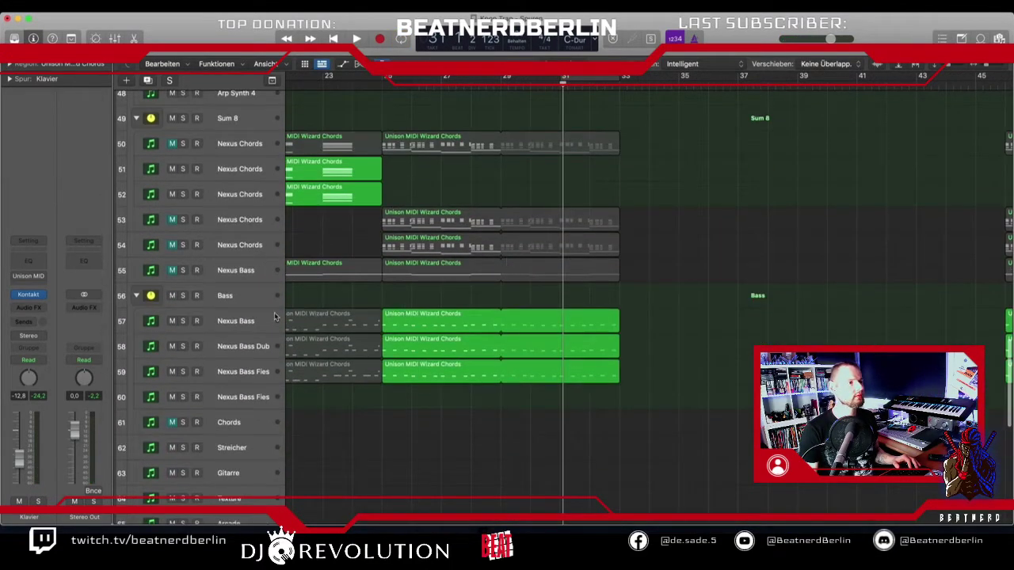
{"action": "left_click", "coordinate": [183, 296]}
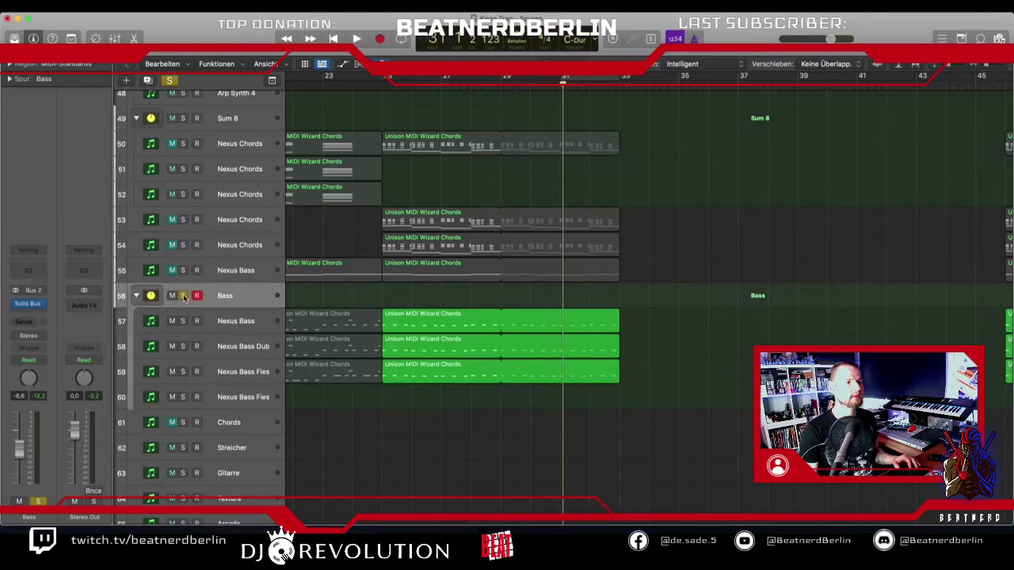
{"action": "key", "text": "space"}
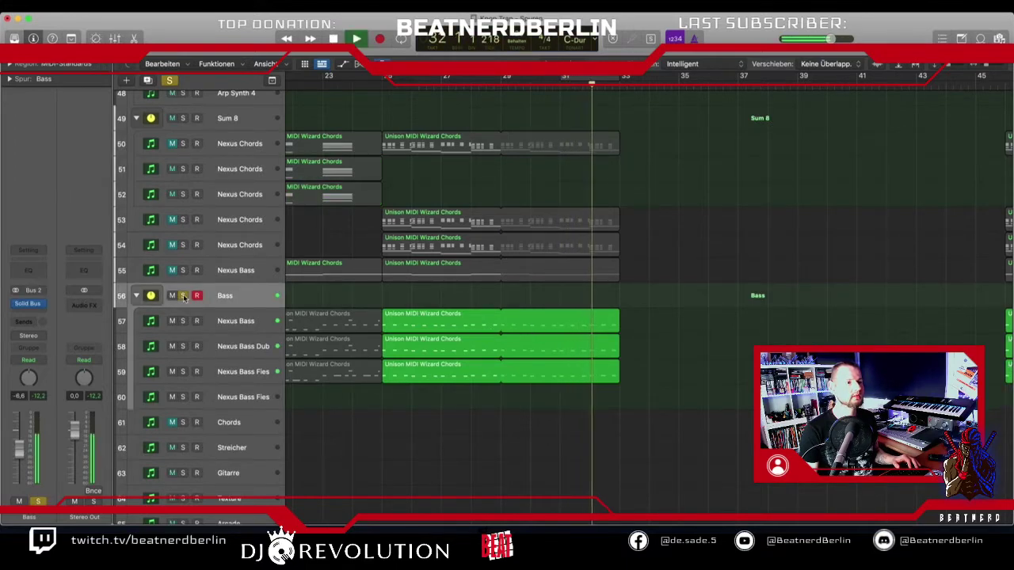
{"action": "key", "text": "space"}
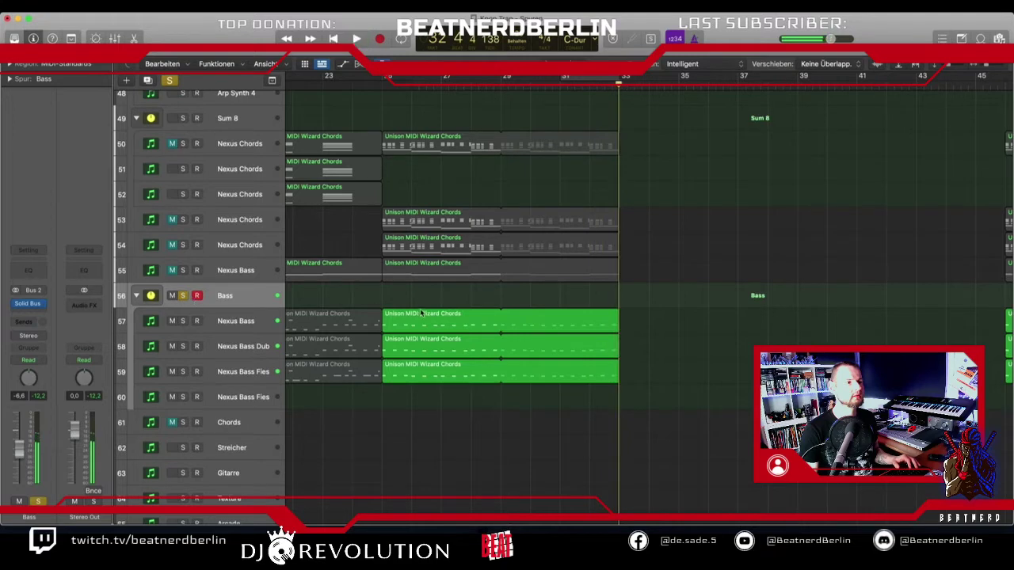
- Turn off the loops of the Nexus Bass, Nexus Bass Dub and Nexus Bass Fies regions starting at bar 25
{"action": "left_click", "coordinate": [502, 324]}
{"action": "key", "text": "Delete"}
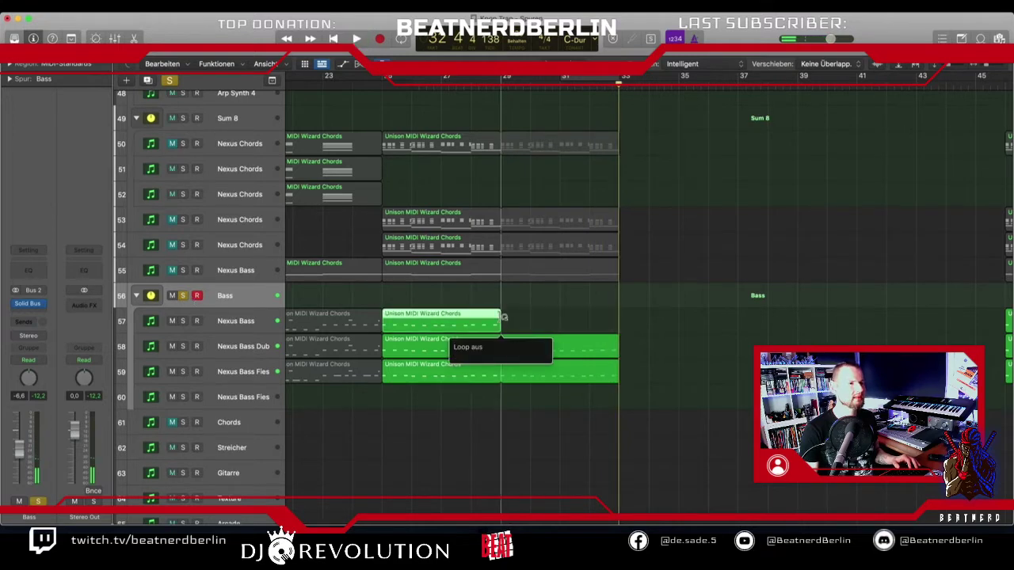
{"action": "left_click", "coordinate": [502, 339]}
{"action": "key", "text": "Delete"}
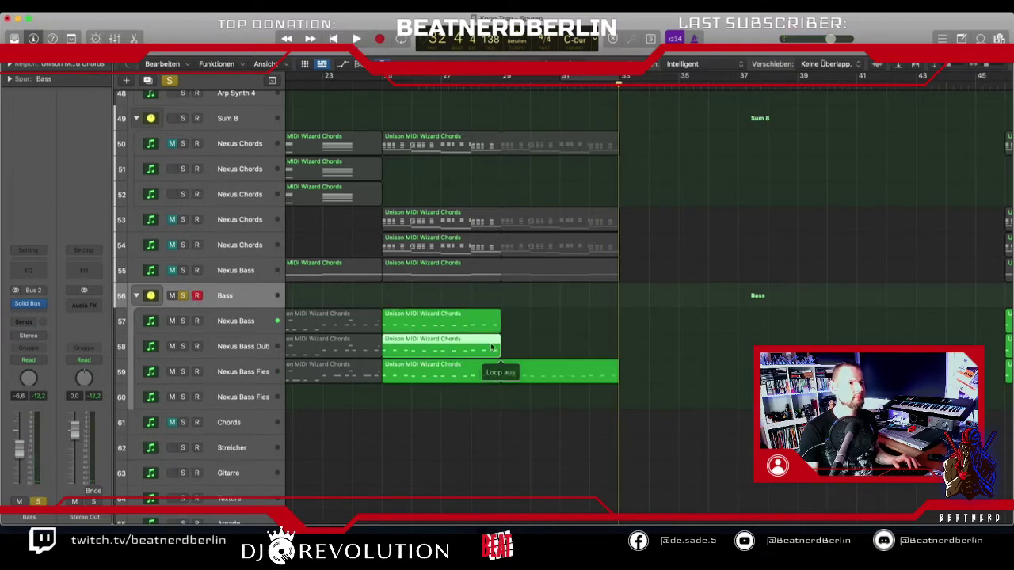
{"action": "left_click_drag", "start_coordinate": [505, 362], "coordinate": [486, 364]}
{"action": "left_click", "coordinate": [419, 328]}
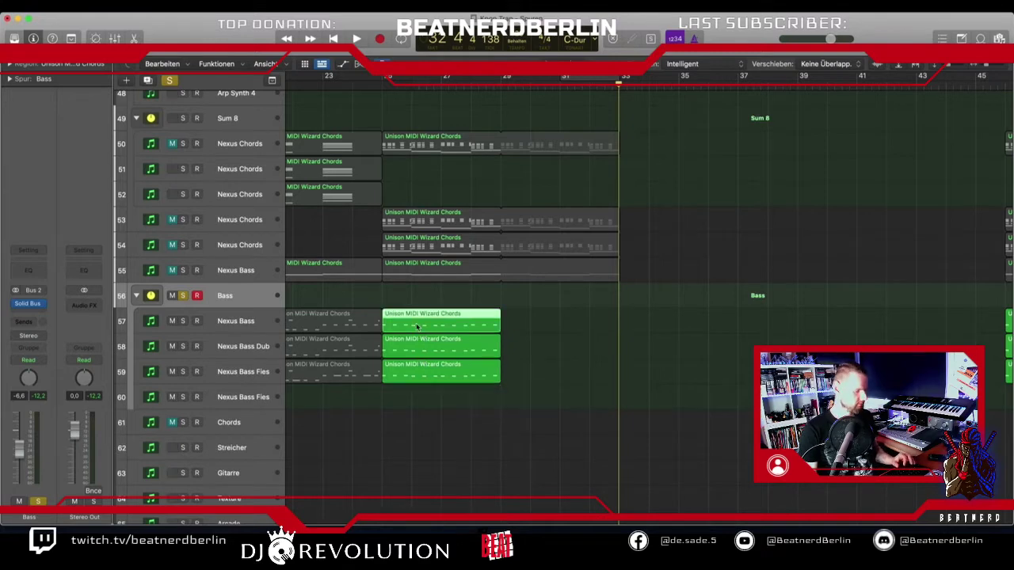
- Copy the Nexus Bass, Nexus Bass Dub and Nexus Bass Fies regions from bar 25 to bar 29
{"action": "key", "text": "ctrl+m"}
{"action": "left_click_drag", "start_coordinate": [464, 325], "coordinate": [531, 326]}
{"action": "left_click_drag", "start_coordinate": [533, 327], "coordinate": [533, 328]}
{"action": "left_click_drag", "start_coordinate": [529, 373], "coordinate": [475, 347]}
{"action": "left_click_drag", "start_coordinate": [408, 352], "coordinate": [527, 352]}
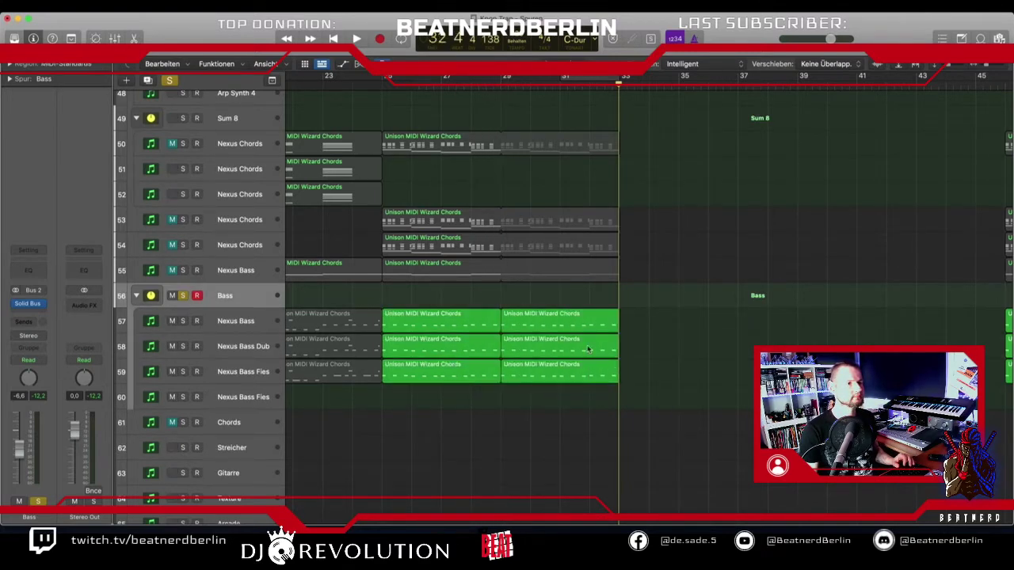
- Fill bar 32 of the Nexus Bass region at bar 29 with repeated A2 eighth notes
{"action": "double_click", "coordinate": [562, 321]}
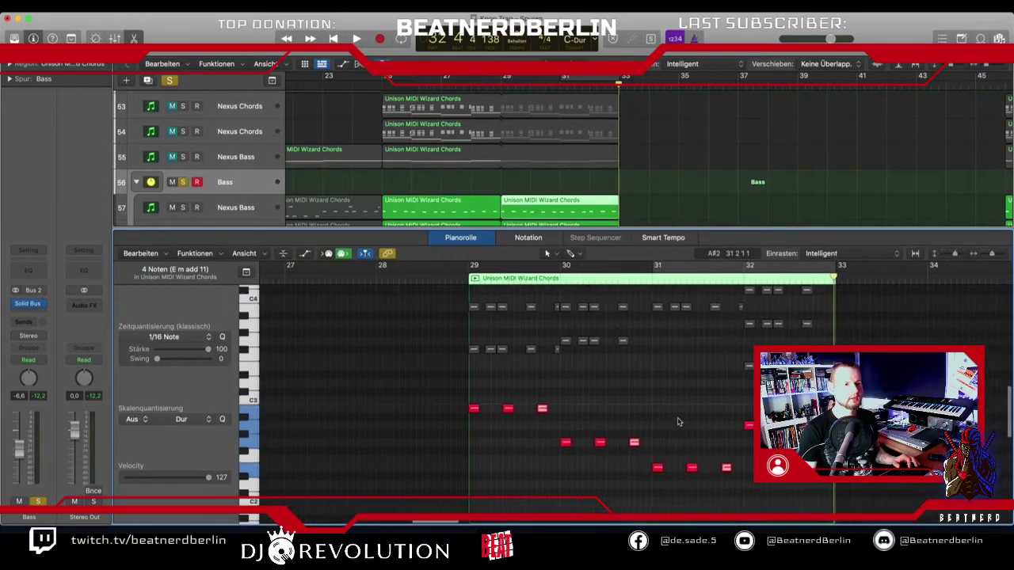
{"action": "mouse_move", "coordinate": [709, 426]}
{"action": "left_mouse_down"}
{"action": "mouse_move", "coordinate": [686, 428]}
{"action": "mouse_move", "coordinate": [701, 430]}
{"action": "left_mouse_up"}
{"action": "left_click_drag", "start_coordinate": [710, 417], "coordinate": [752, 456]}
- Reduce bar 32 of the Nexus Bass Dub region to its first A2 note and duplicate it as eighth notes across the bar
{"action": "scroll", "coordinate": [577, 202], "scroll_direction": "down", "scroll_amount": 3}
{"action": "left_click", "coordinate": [587, 185]}
{"action": "key", "text": "Delete"}
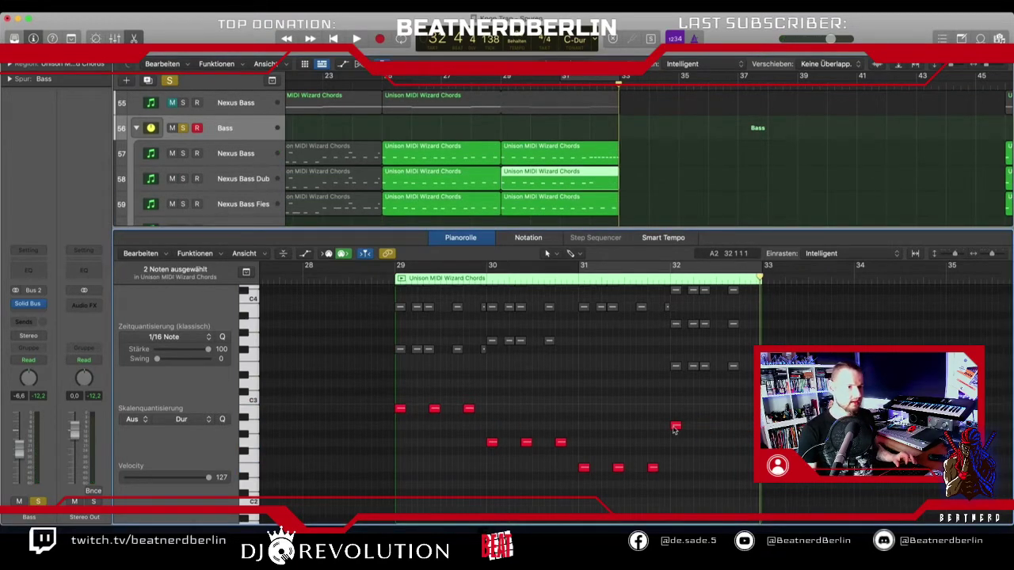
{"action": "left_click", "coordinate": [674, 428]}
{"action": "left_click", "coordinate": [674, 427]}
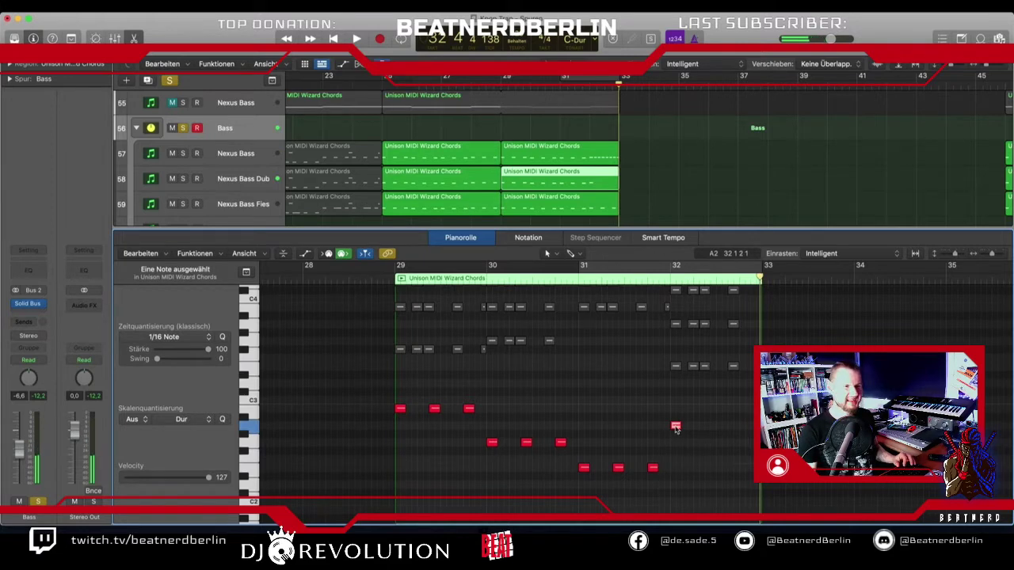
{"action": "left_click_drag", "start_coordinate": [674, 427], "coordinate": [744, 426], "text": "alt"}
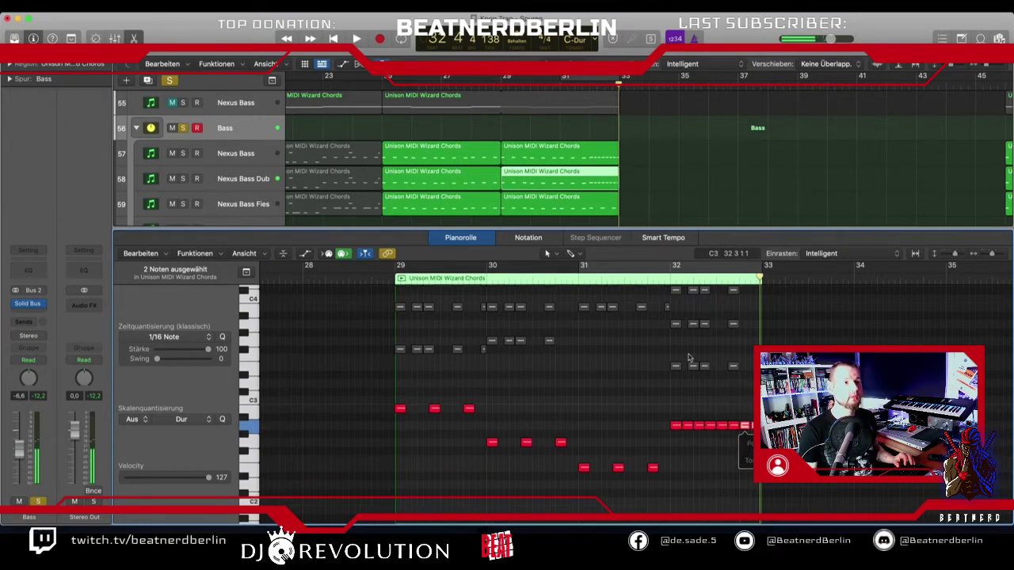
- Delete the second and third A2 notes in bar 32 of the Nexus Bass Fies region and fill the bar with A2 eighth notes
{"action": "left_click", "coordinate": [598, 203]}
{"action": "left_click", "coordinate": [709, 425]}
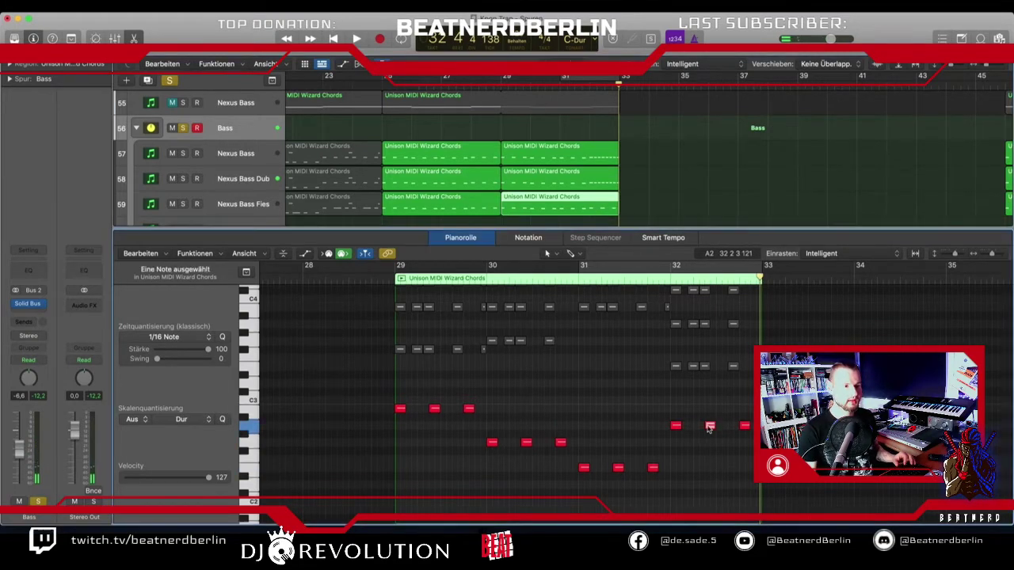
{"action": "key", "text": "BackSpace"}
{"action": "left_click", "coordinate": [742, 426]}
{"action": "key", "text": "BackSpace"}
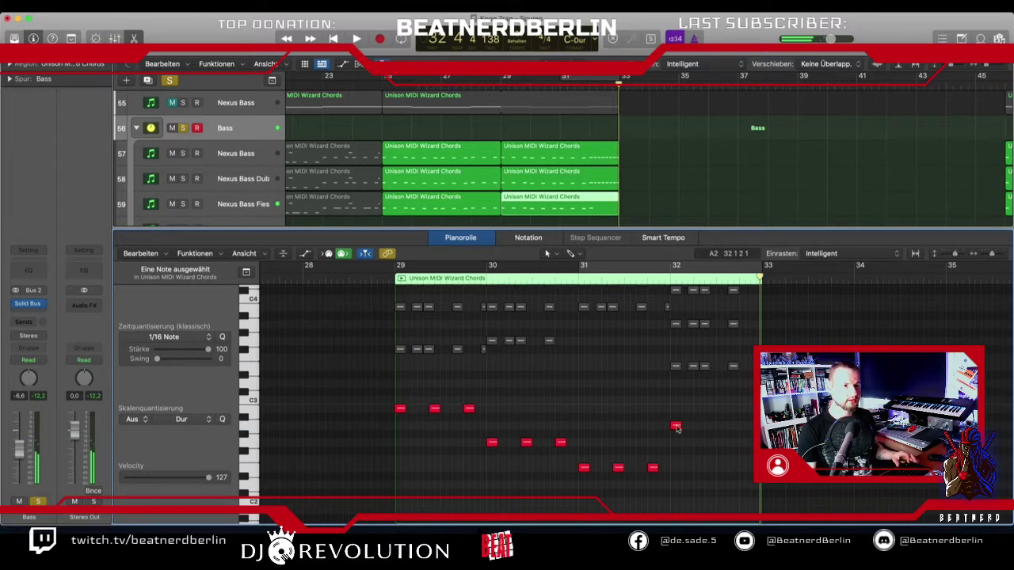
{"action": "left_click_drag", "start_coordinate": [678, 427], "coordinate": [719, 427], "text": "alt"}
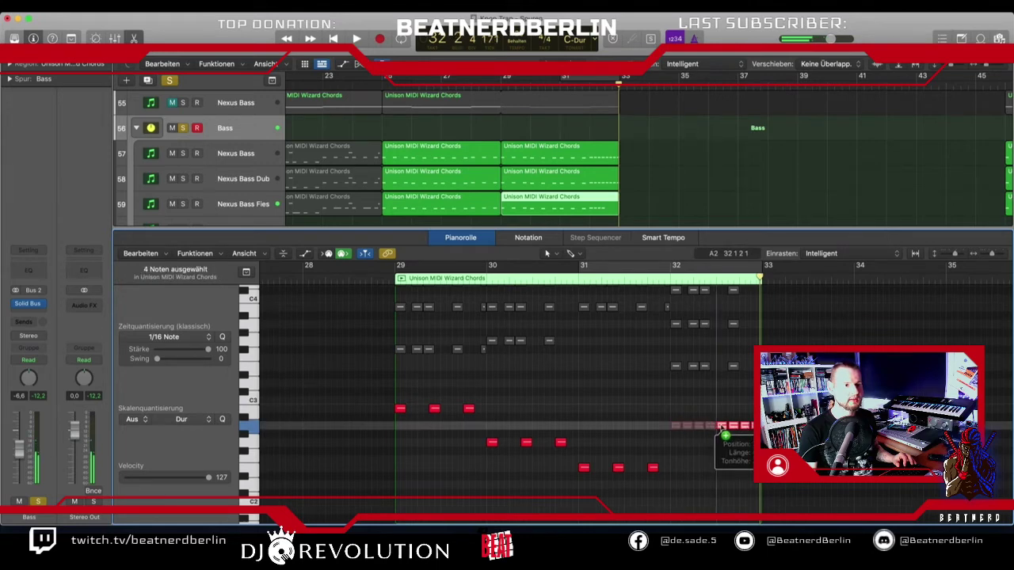
- Play the soloed Bass group from bar 31 through the bar 32 fill, and close the piano roll
{"action": "left_click", "coordinate": [559, 84]}
{"action": "key", "text": "space"}
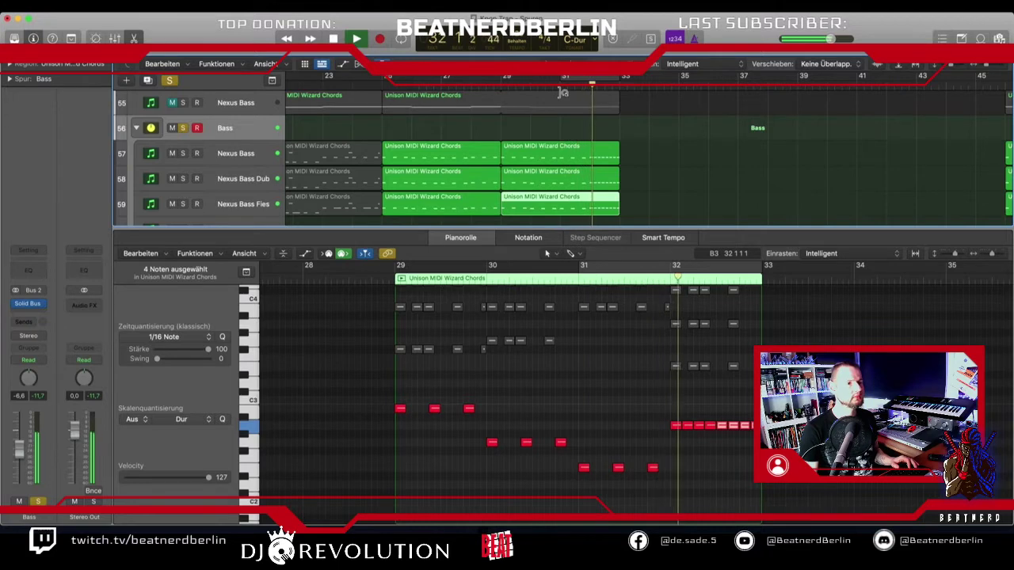
{"action": "key", "text": "space"}
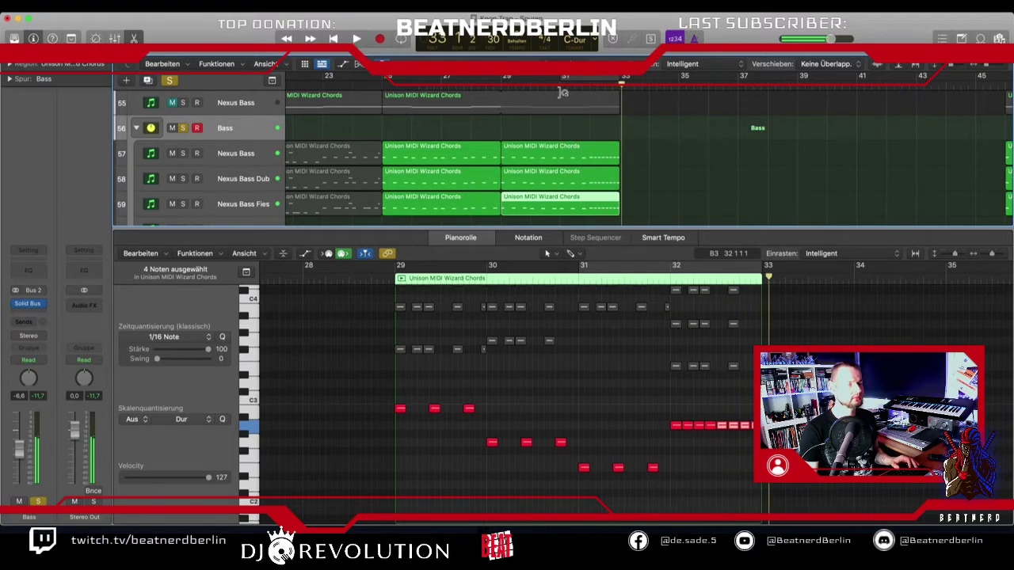
{"action": "key", "text": "e"}
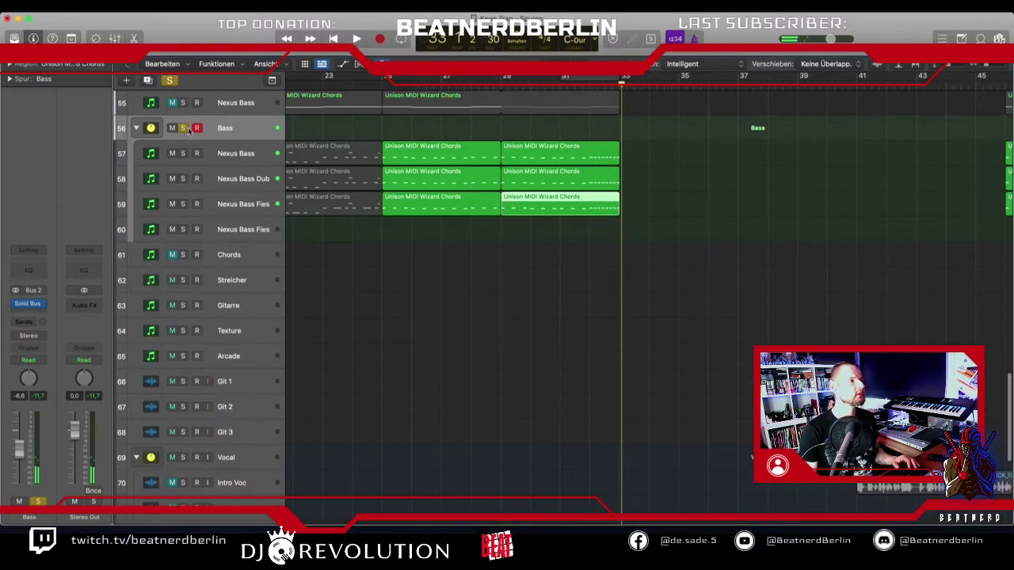
- Turn off the Bass group's solo and play the full arrangement from bar 29
{"action": "left_click", "coordinate": [183, 128]}
{"action": "left_click", "coordinate": [503, 81]}
{"action": "key", "text": "space"}
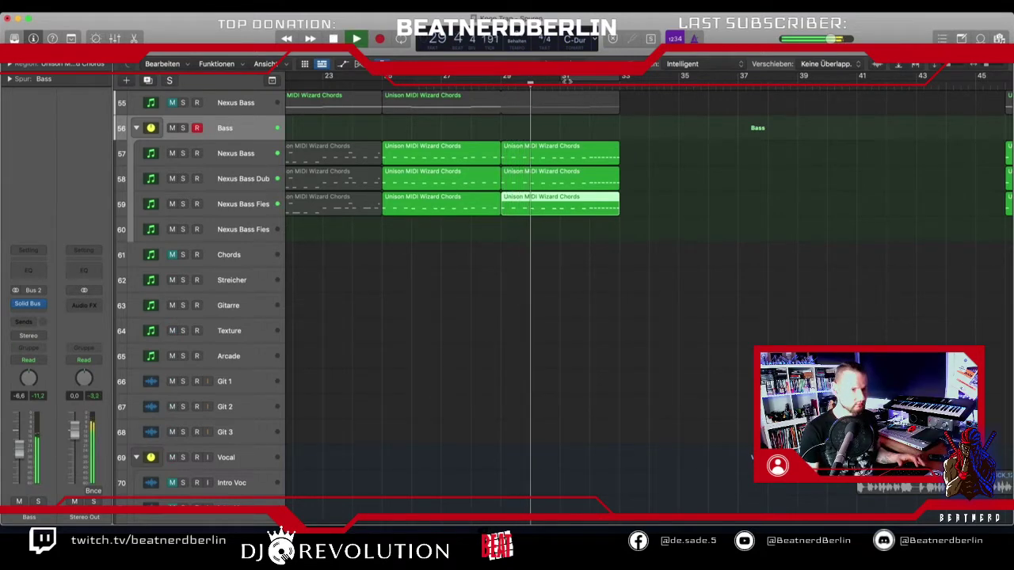
- Look through the tracks' regions around bars 25 to 33 and set the cycle range to bar 32
{"action": "scroll", "coordinate": [641, 200], "scroll_direction": "up", "scroll_amount": 5}
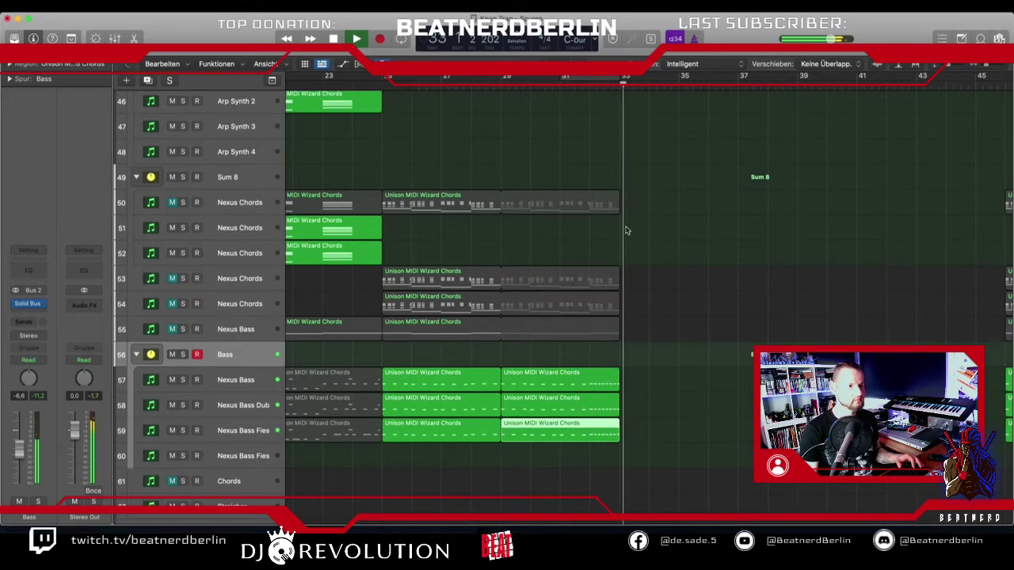
{"action": "scroll", "coordinate": [626, 230], "scroll_direction": "down", "scroll_amount": 5}
{"action": "scroll", "coordinate": [625, 230], "scroll_direction": "down", "scroll_amount": 6}
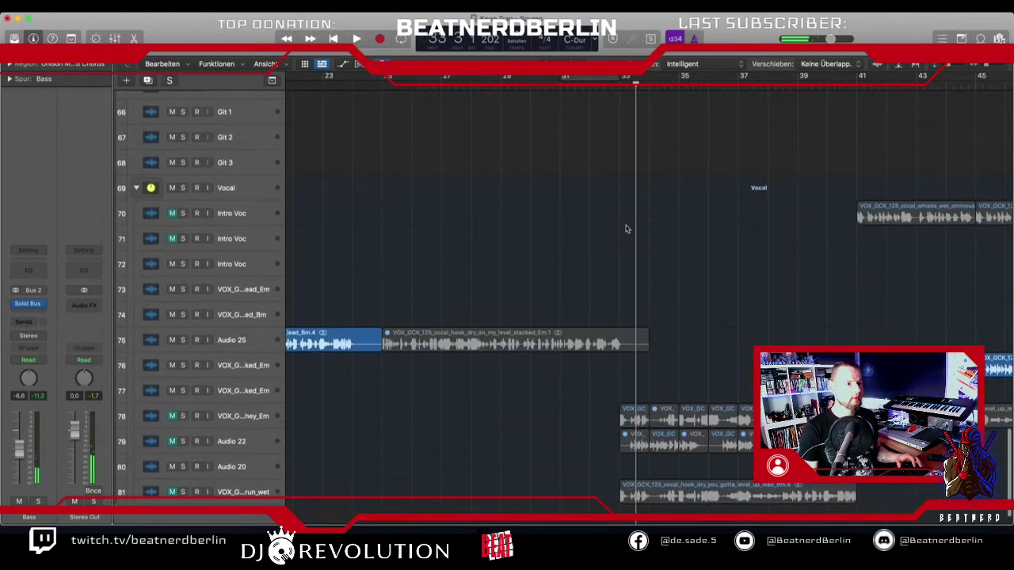
{"action": "key", "text": "e"}
{"action": "key", "text": "e"}
{"action": "scroll", "coordinate": [625, 229], "scroll_direction": "up", "scroll_amount": 16}
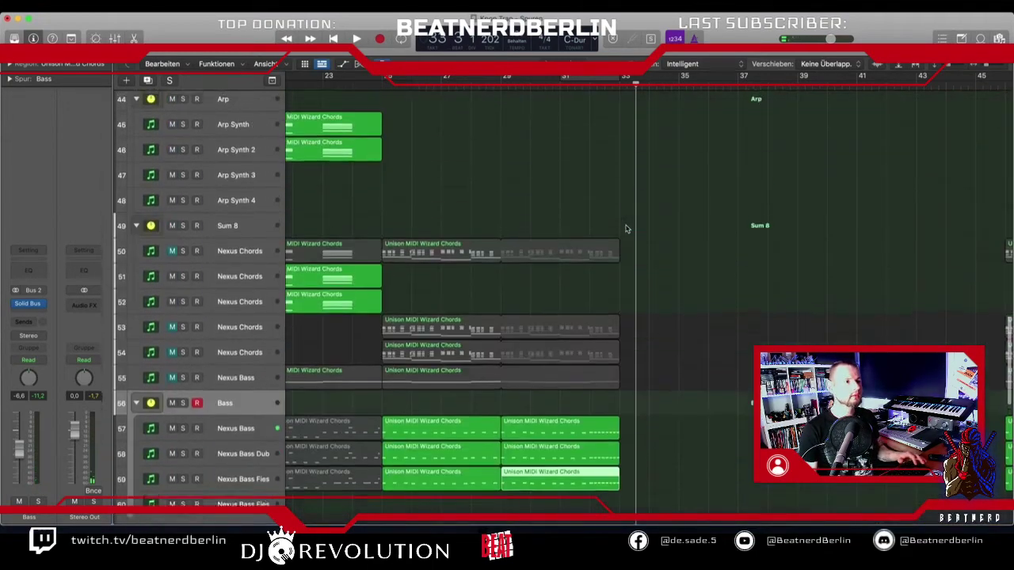
{"action": "scroll", "coordinate": [626, 229], "scroll_direction": "up", "scroll_amount": 16}
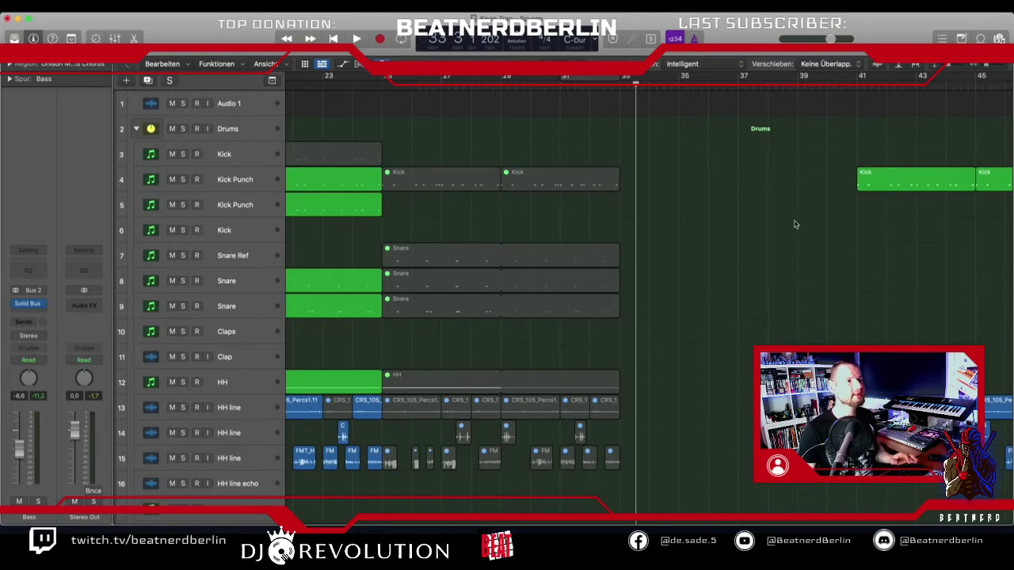
{"action": "scroll", "coordinate": [677, 245], "scroll_direction": "down", "scroll_amount": 10}
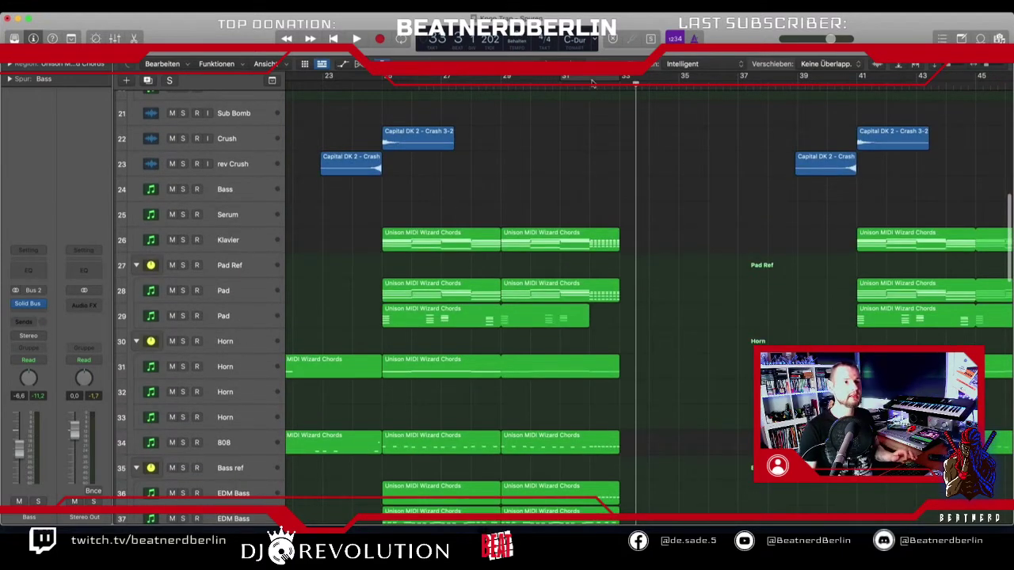
{"action": "left_click_drag", "start_coordinate": [591, 81], "coordinate": [617, 80]}
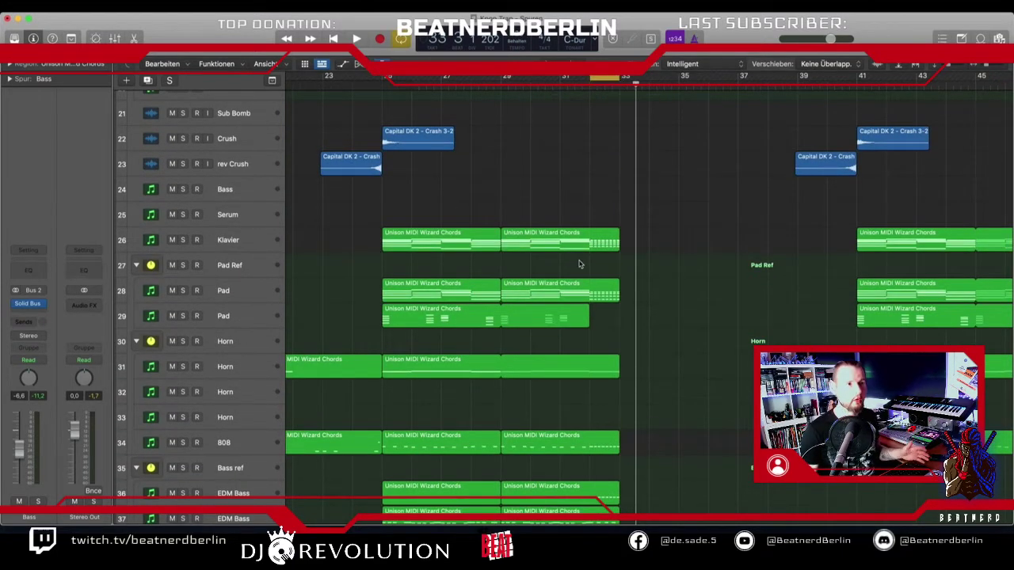
- Unmute the two Kick regions at bars 25 and 29 on the Kick Punch track
{"action": "scroll", "coordinate": [541, 226], "scroll_direction": "up", "scroll_amount": 3}
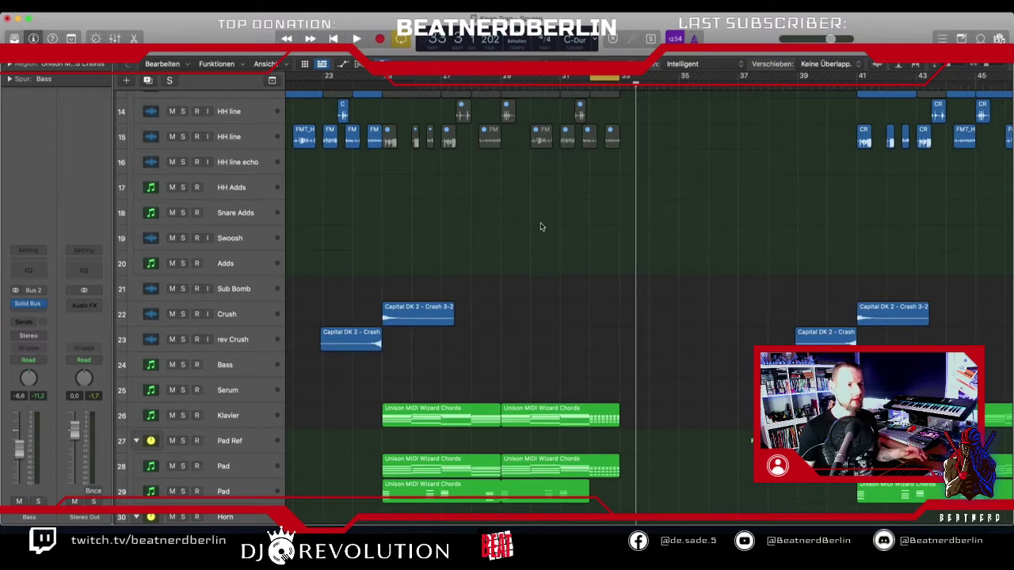
{"action": "scroll", "coordinate": [541, 227], "scroll_direction": "up", "scroll_amount": 5}
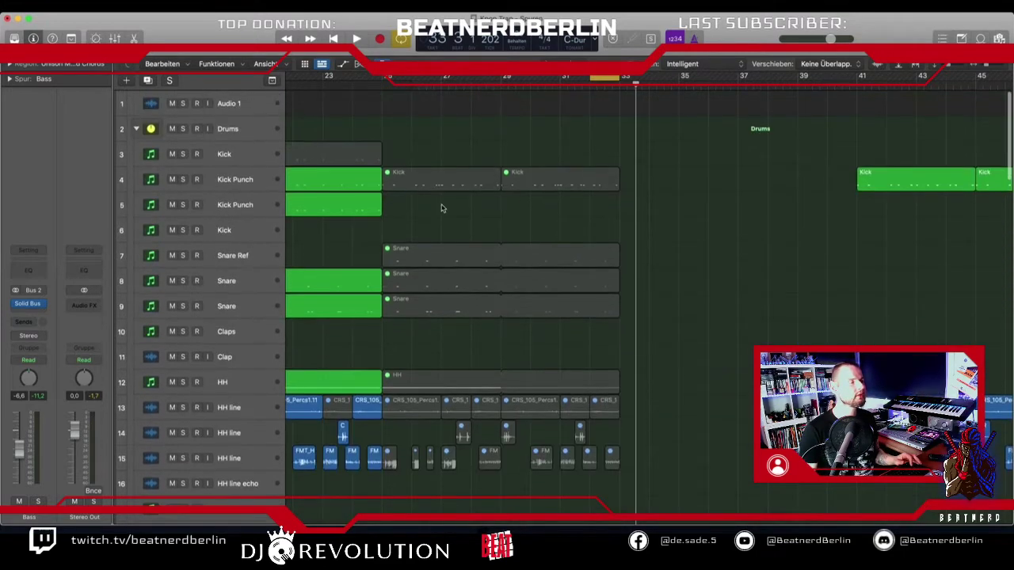
{"action": "left_click", "coordinate": [438, 191]}
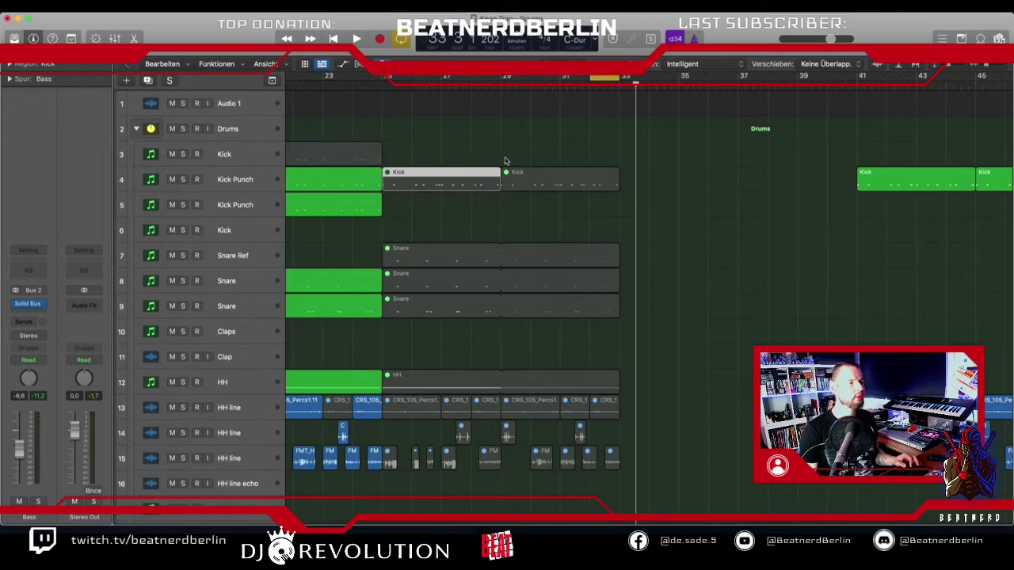
{"action": "key", "text": "ctrl+m"}
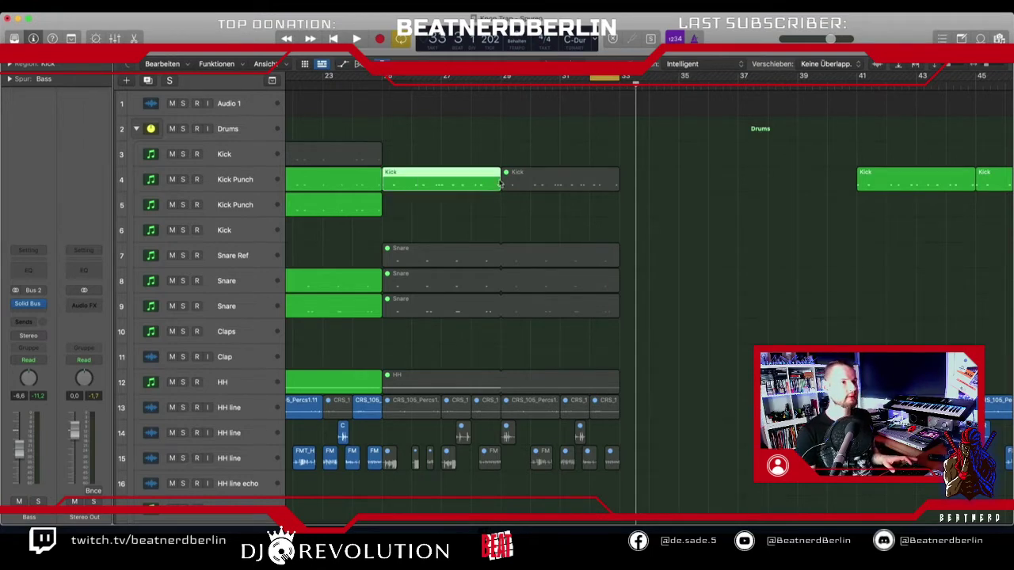
{"action": "left_click", "coordinate": [509, 185]}
{"action": "key", "text": "ctrl+m"}
- Delete all notes in the Kick region at bar 25 except the stacked kick hit on the first beat
{"action": "double_click", "coordinate": [474, 183]}
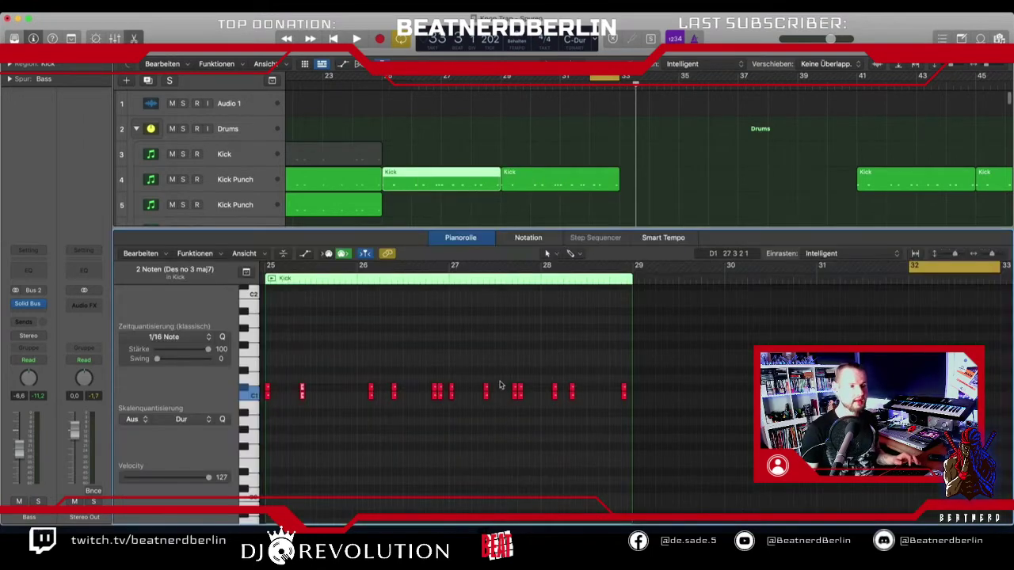
{"action": "scroll", "coordinate": [500, 386], "scroll_direction": "left", "scroll_amount": 3}
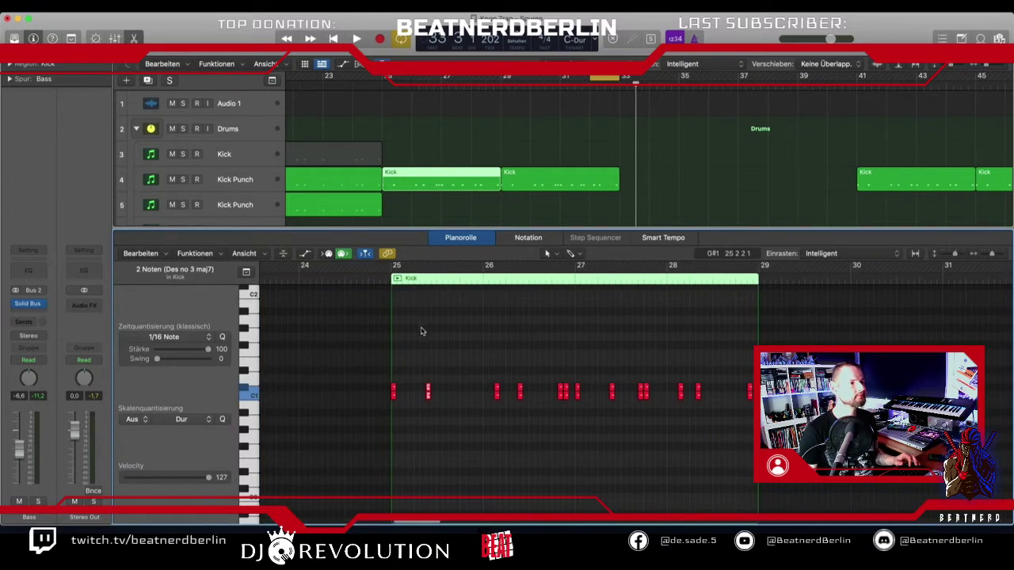
{"action": "left_click_drag", "start_coordinate": [421, 331], "coordinate": [784, 453]}
{"action": "key", "text": "Delete"}
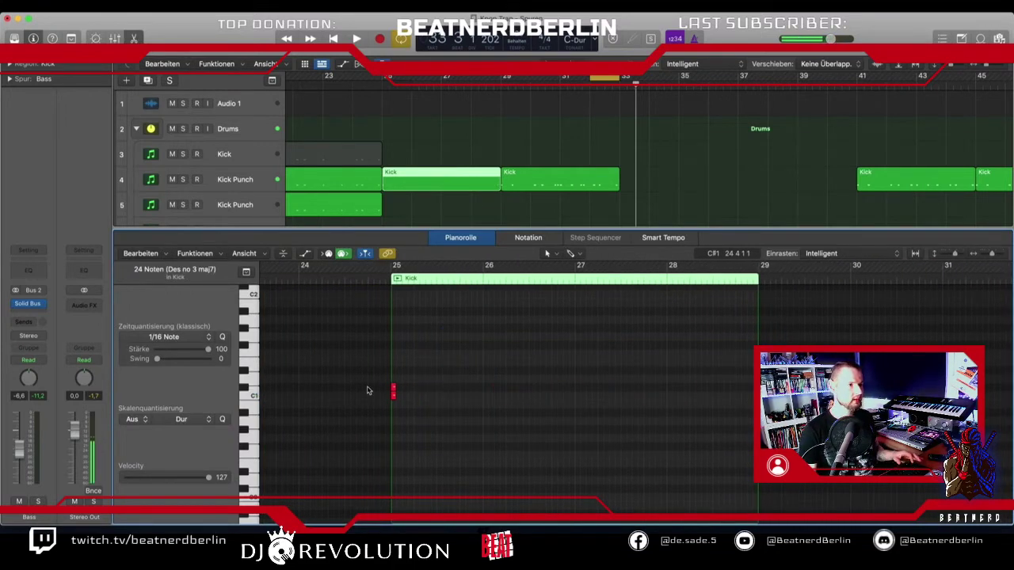
- Duplicate the kick hit in bar 25 so that one falls on each of the four beats
{"action": "left_click_drag", "start_coordinate": [408, 376], "coordinate": [445, 402]}
{"action": "left_click_drag", "start_coordinate": [486, 376], "coordinate": [448, 360]}
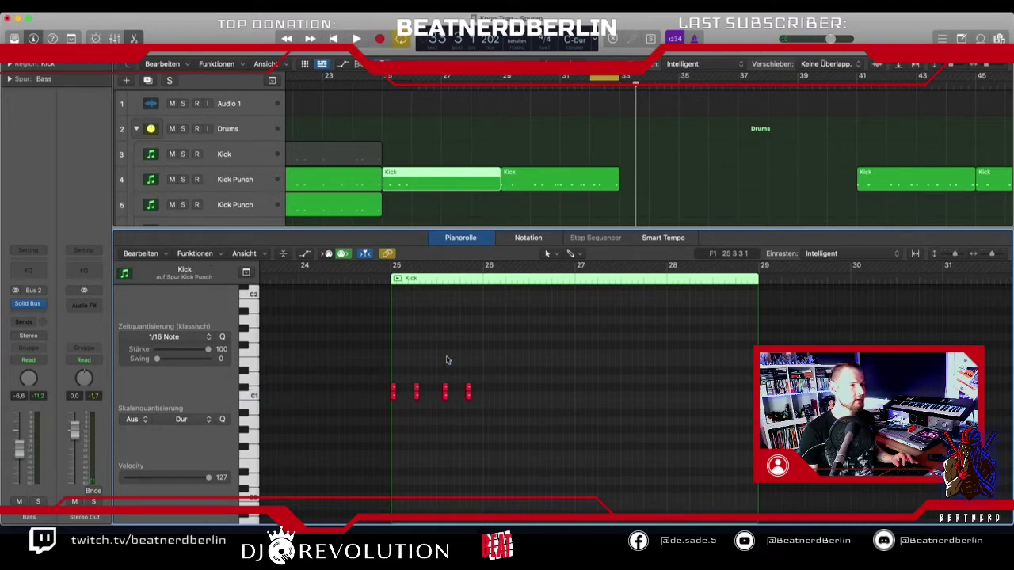
{"action": "scroll", "coordinate": [447, 361], "scroll_direction": "up", "scroll_amount": 3}
{"action": "scroll", "coordinate": [448, 360], "scroll_direction": "right", "scroll_amount": 2}
{"action": "scroll", "coordinate": [446, 360], "scroll_direction": "right", "scroll_amount": 5}
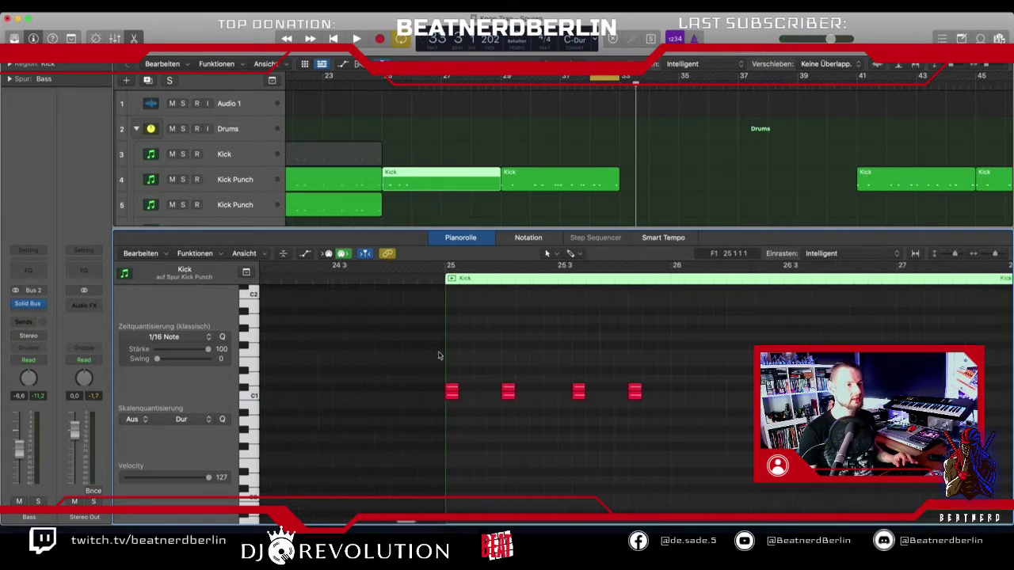
{"action": "left_click_drag", "start_coordinate": [596, 354], "coordinate": [505, 402]}
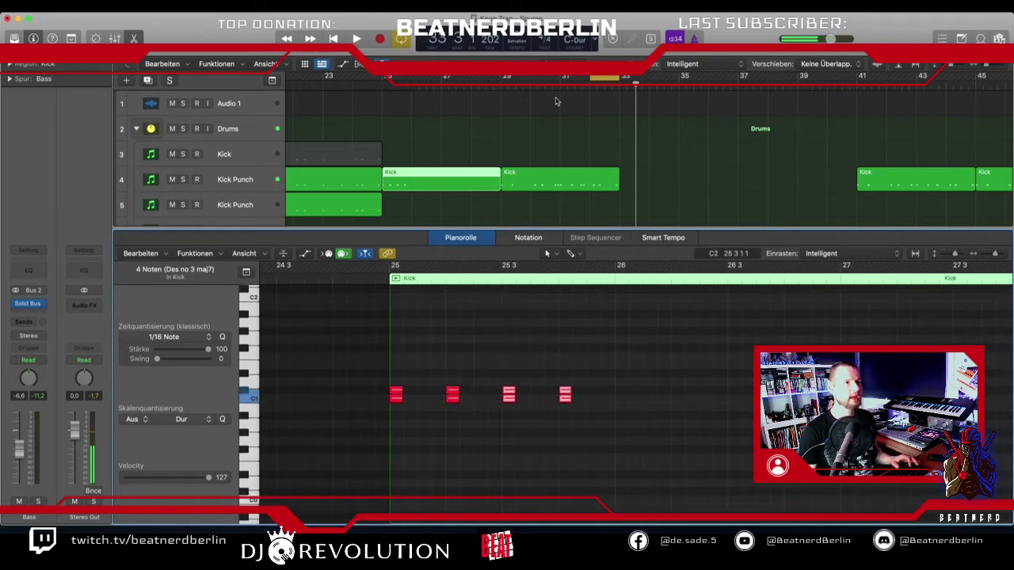
- Extend the start of the cycle range back to bar 25 and play the new kick pattern
{"action": "left_click_drag", "start_coordinate": [586, 79], "coordinate": [383, 80]}
{"action": "key", "text": "space"}
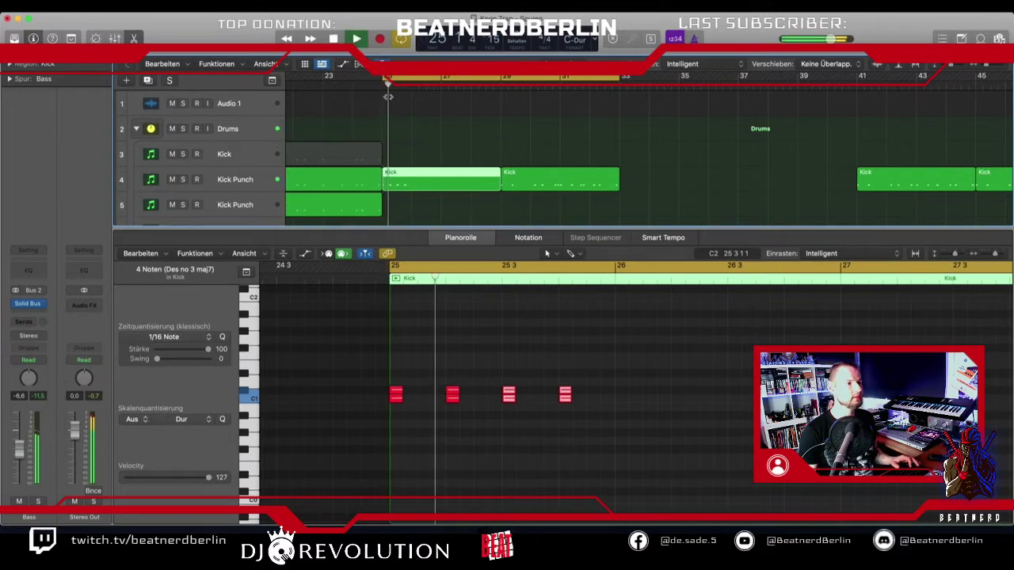
{"action": "key", "text": "space"}
- Delete the kick hits on beats 2 and 4 of bar 25
{"action": "left_click_drag", "start_coordinate": [476, 412], "coordinate": [432, 361]}
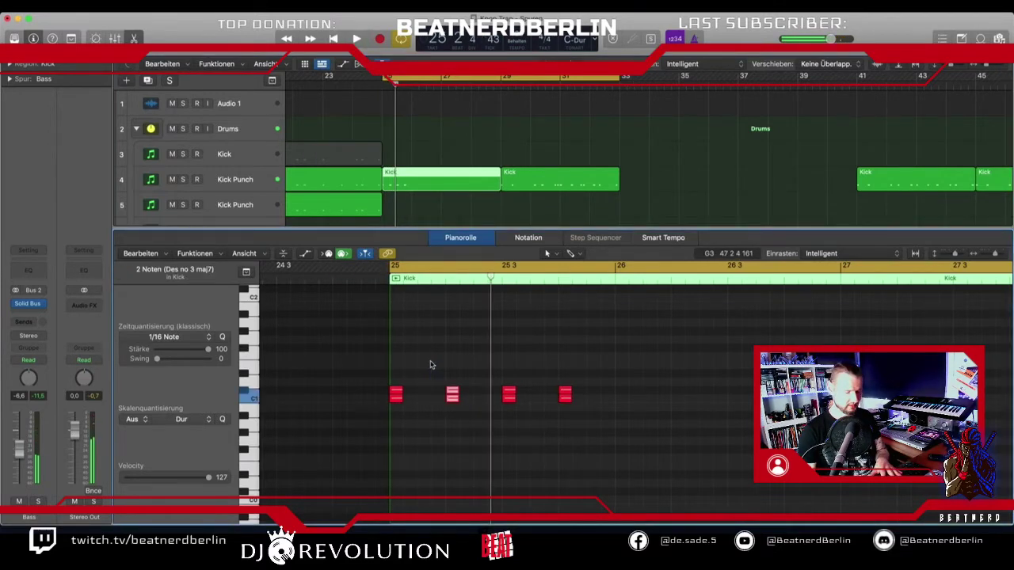
{"action": "key", "text": "Delete"}
{"action": "key", "text": "super+Left"}
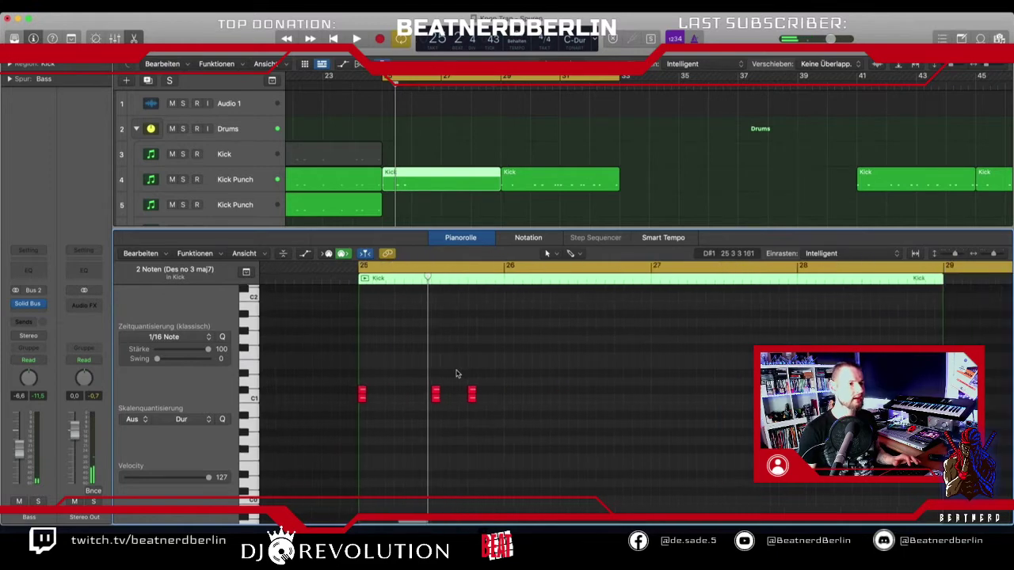
{"action": "left_click_drag", "start_coordinate": [456, 371], "coordinate": [413, 421]}
{"action": "key", "text": "Delete"}
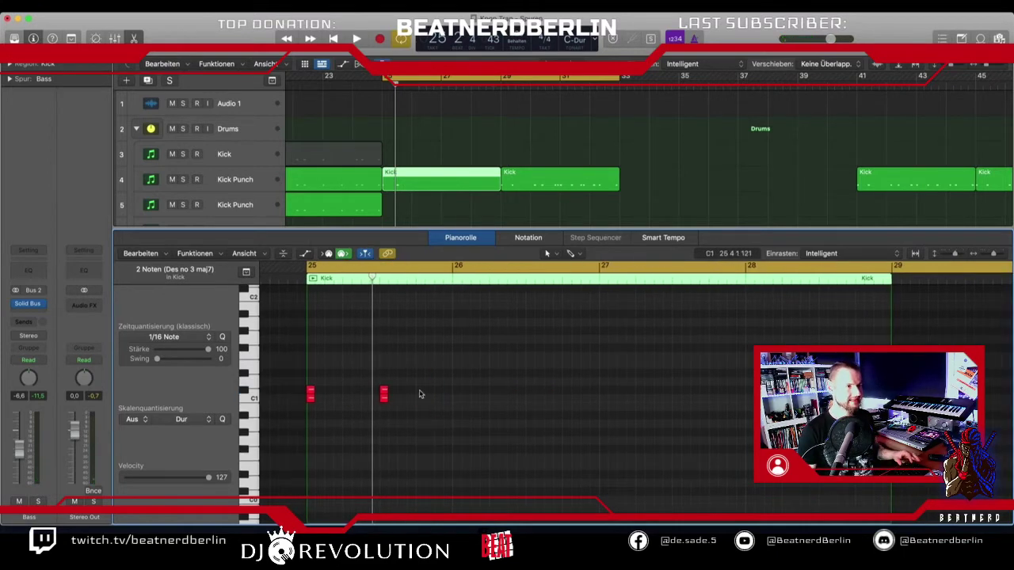
- Copy bar 25's kick hits on beats 1 and 3 into bars 26 to 28 and play the section
{"action": "left_click_drag", "start_coordinate": [420, 372], "coordinate": [458, 405]}
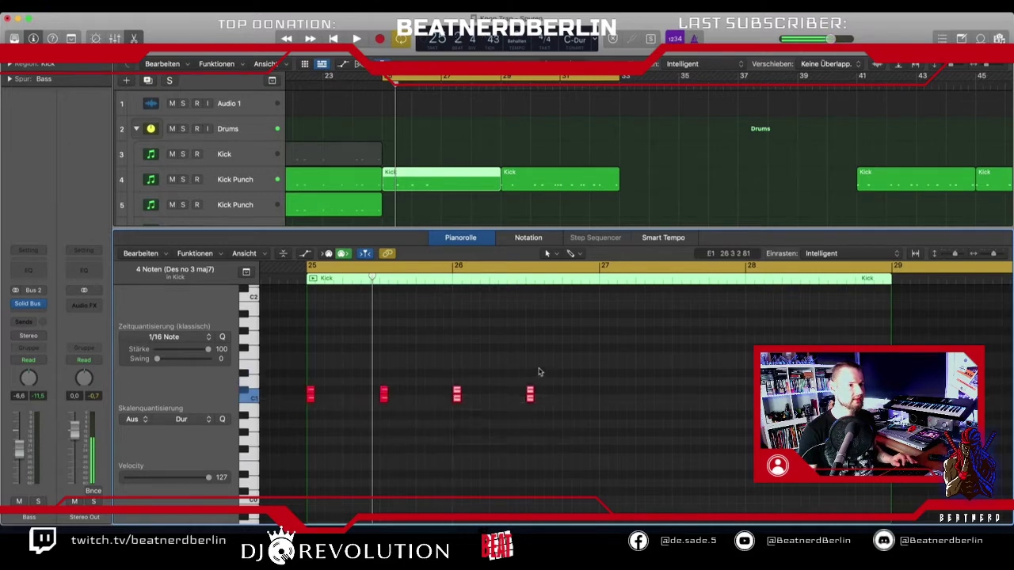
{"action": "left_click_drag", "start_coordinate": [539, 367], "coordinate": [603, 400]}
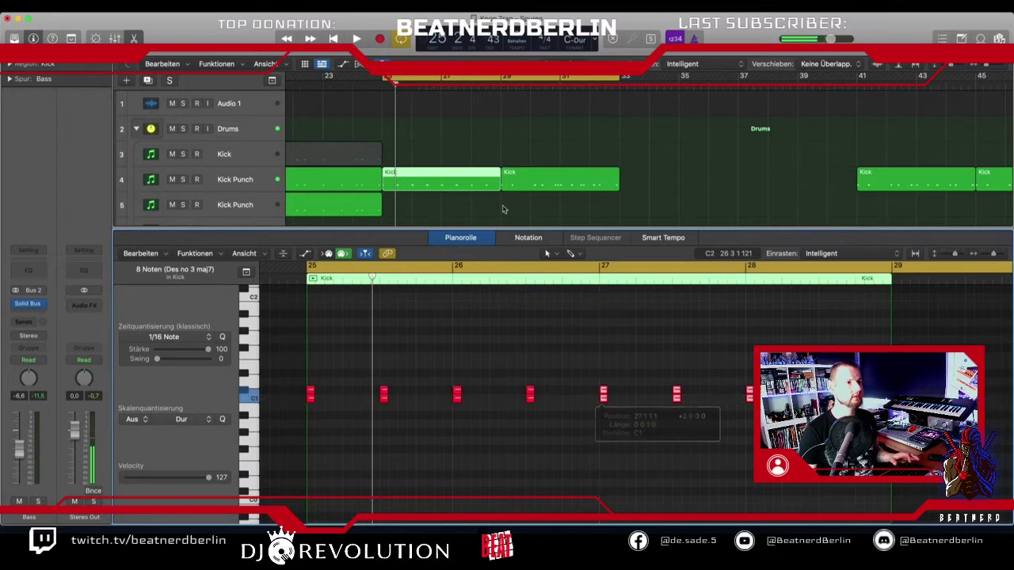
{"action": "key", "text": "space"}
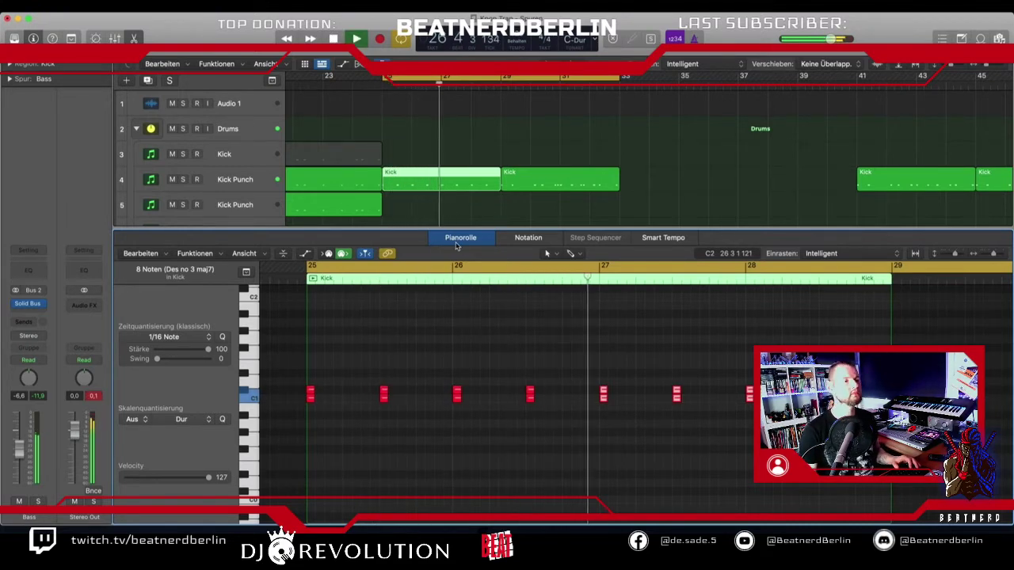
- Unmute the snare region starting at bar 25 on track 9 and remove its repeat so it ends at bar 29
{"action": "scroll", "coordinate": [428, 198], "scroll_direction": "down", "scroll_amount": 4}
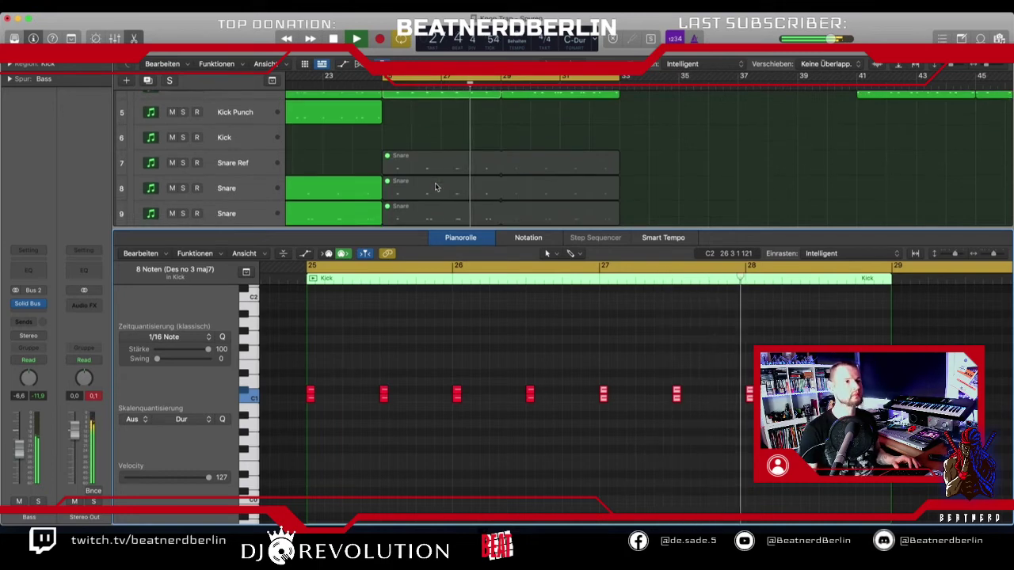
{"action": "key", "text": "space"}
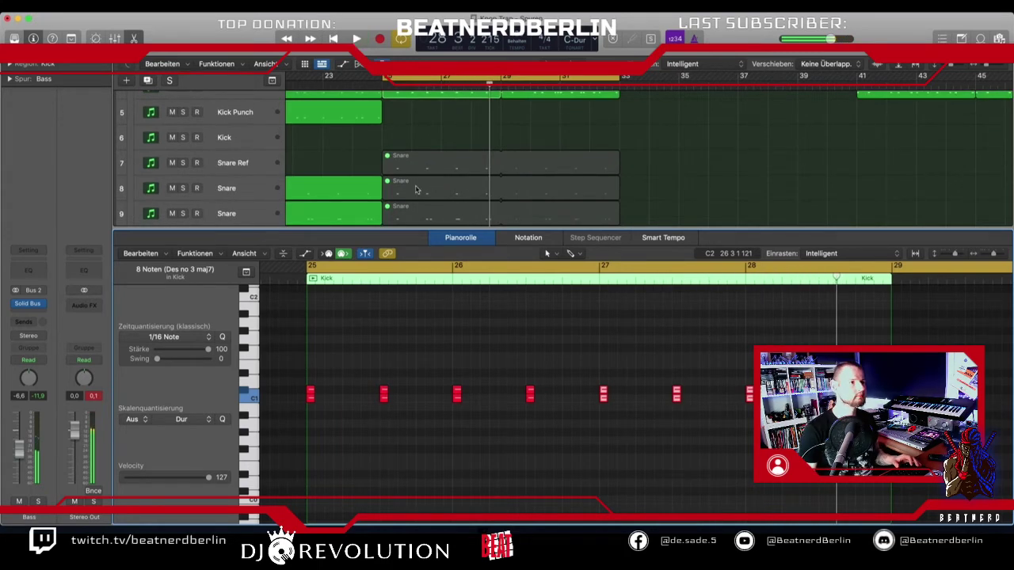
{"action": "left_click", "coordinate": [408, 157]}
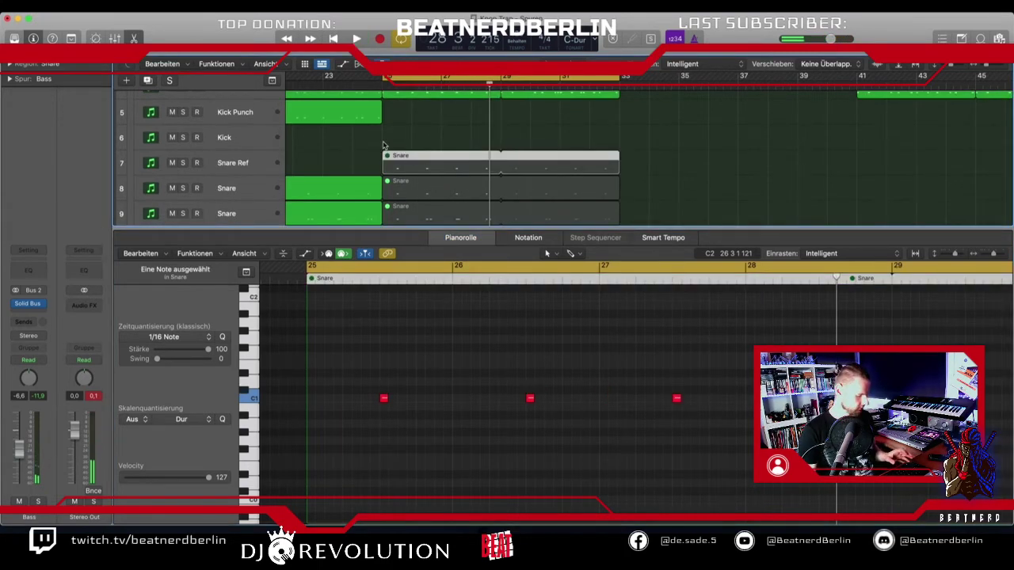
{"action": "scroll", "coordinate": [396, 150], "scroll_direction": "down", "scroll_amount": 2}
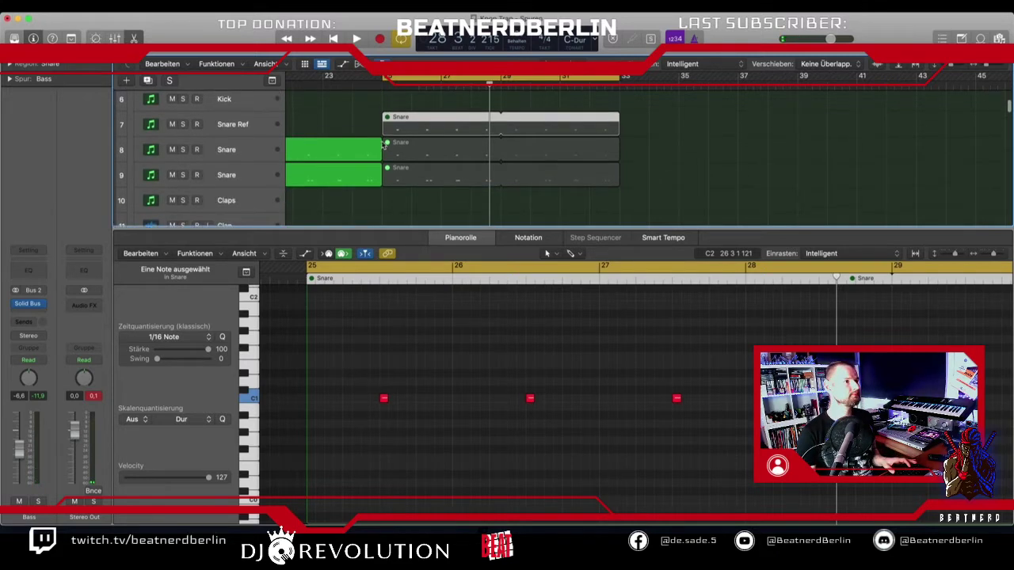
{"action": "left_click", "coordinate": [232, 197]}
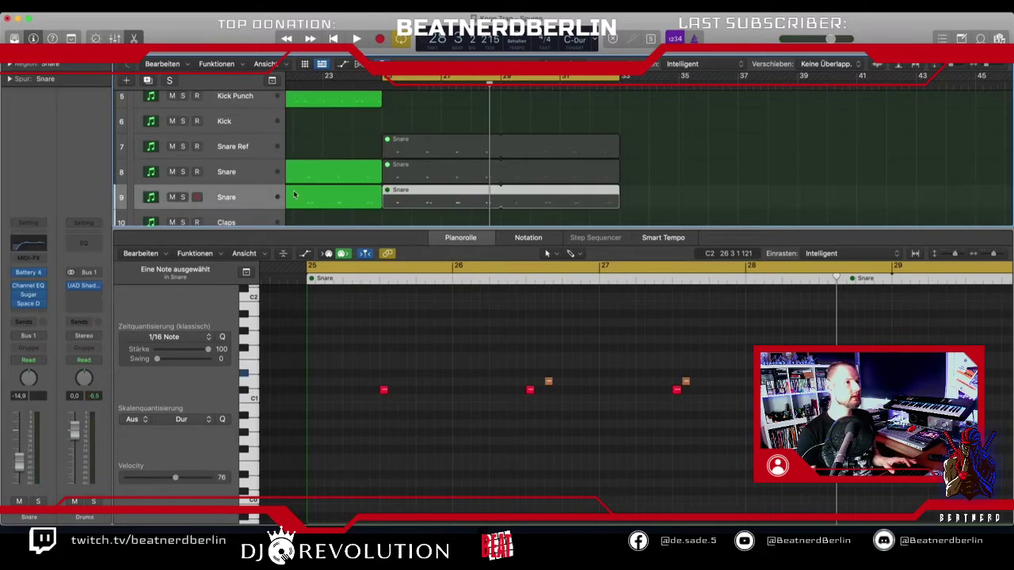
{"action": "left_click", "coordinate": [386, 201]}
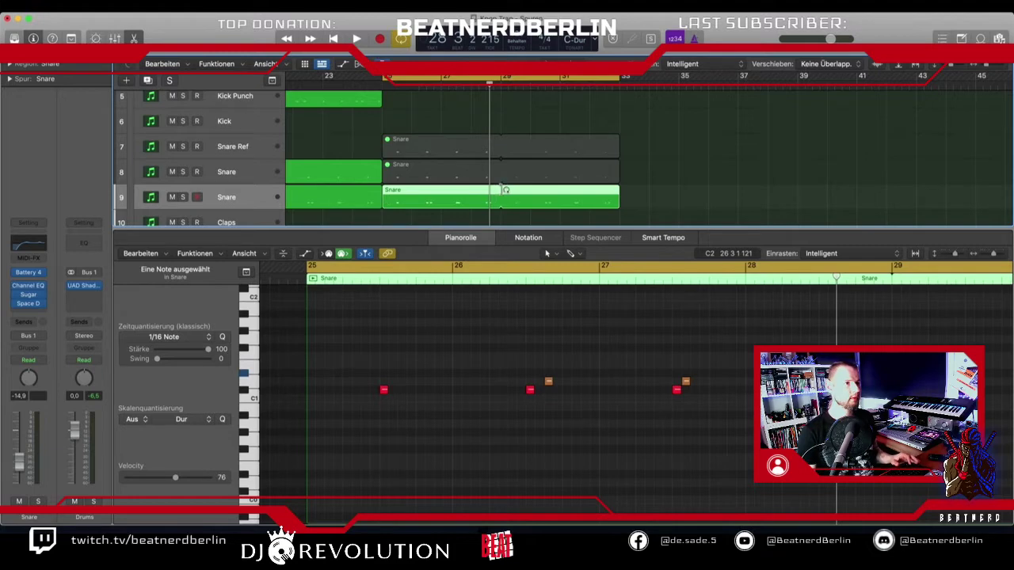
{"action": "left_click_drag", "start_coordinate": [502, 190], "coordinate": [501, 190]}
- Rework bar 25's snare into four C#1 hits on sixteenth positions 1.4, 2.3, 3.4 and 4.3, playing it to check
{"action": "left_click", "coordinate": [411, 340]}
{"action": "left_click", "coordinate": [383, 391]}
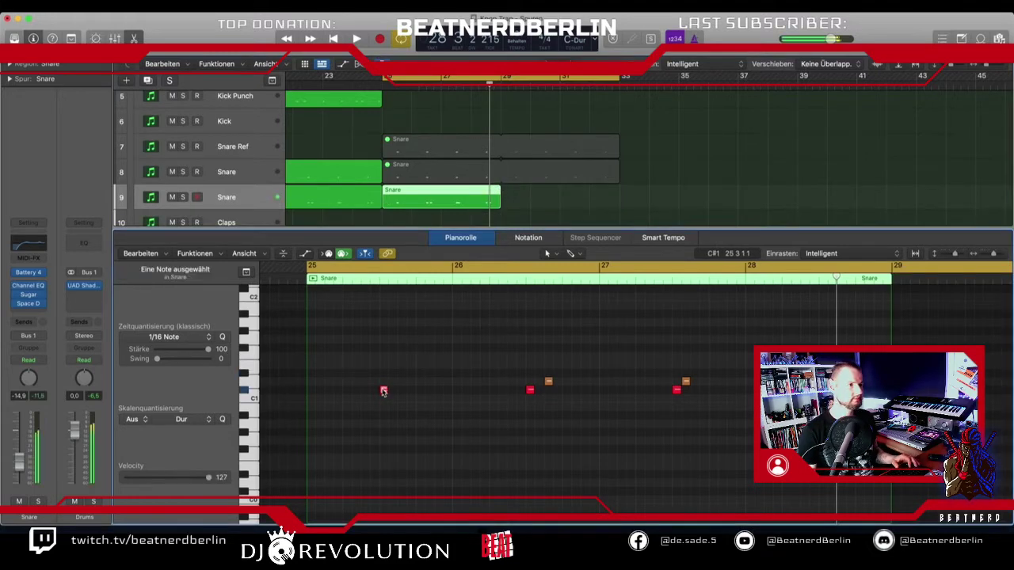
{"action": "key", "text": "space"}
{"action": "key", "text": "space"}
{"action": "left_click_drag", "start_coordinate": [383, 390], "coordinate": [410, 389]}
{"action": "key", "text": "space"}
{"action": "key", "text": "space"}
{"action": "key", "text": "space"}
{"action": "key", "text": "space"}
{"action": "key", "text": "space"}
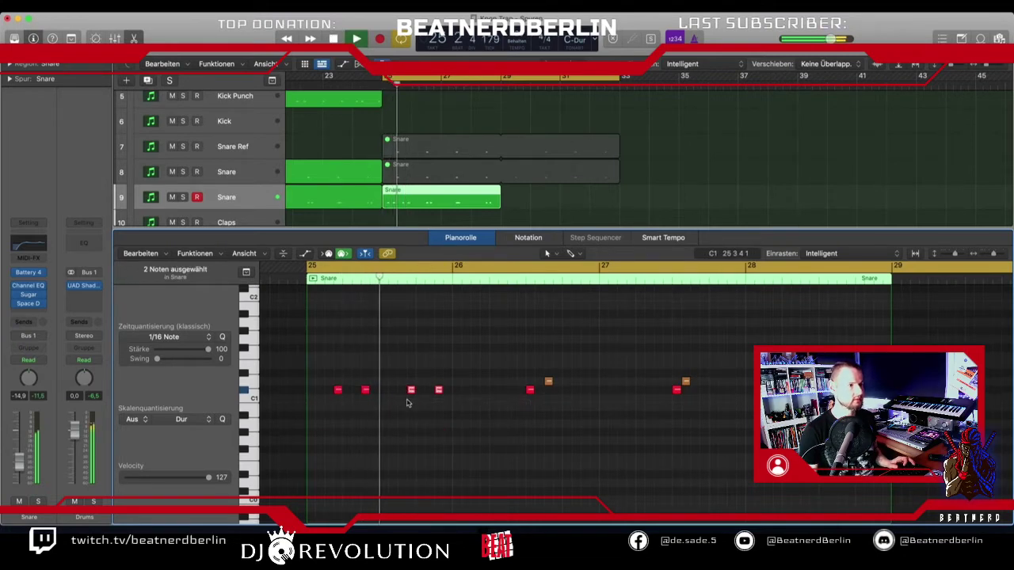
- Copy the softer D1 snare note from bar 26 onto beat 4 of bar 25
{"action": "key", "text": "space"}
{"action": "left_click_drag", "start_coordinate": [506, 369], "coordinate": [783, 420]}
{"action": "left_click", "coordinate": [576, 426]}
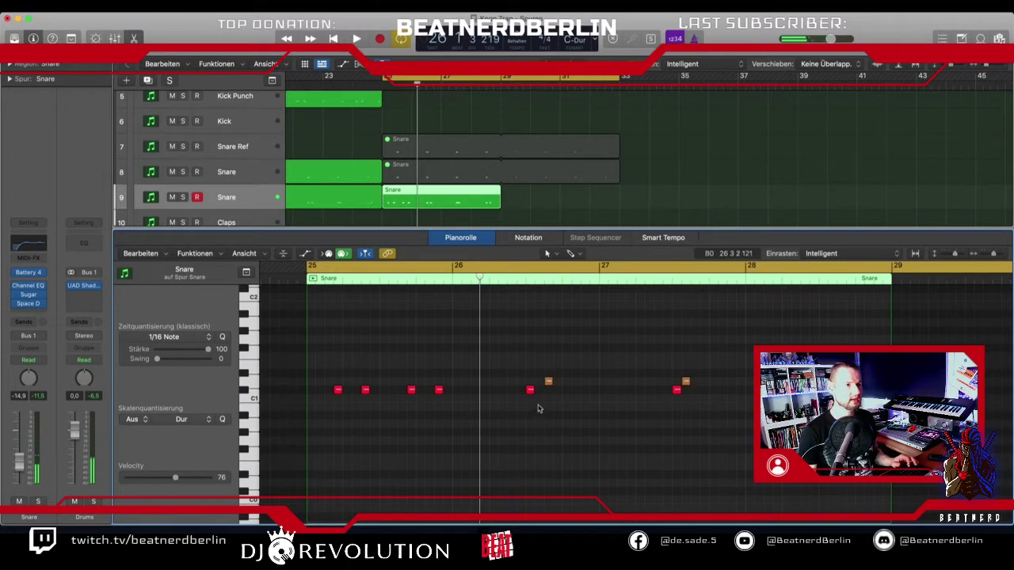
{"action": "left_click_drag", "start_coordinate": [548, 381], "coordinate": [428, 381]}
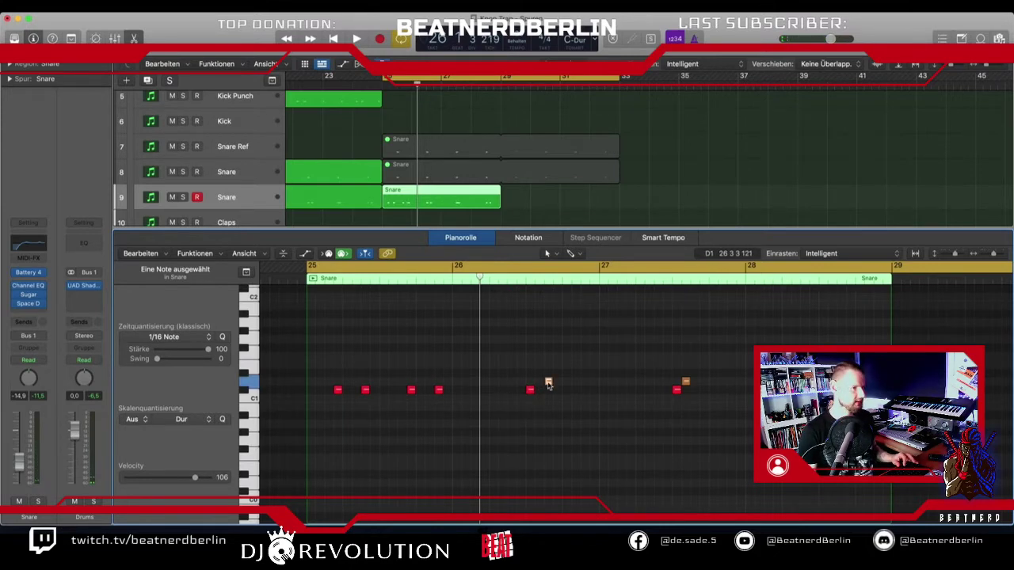
{"action": "left_click_drag", "start_coordinate": [548, 383], "coordinate": [419, 383]}
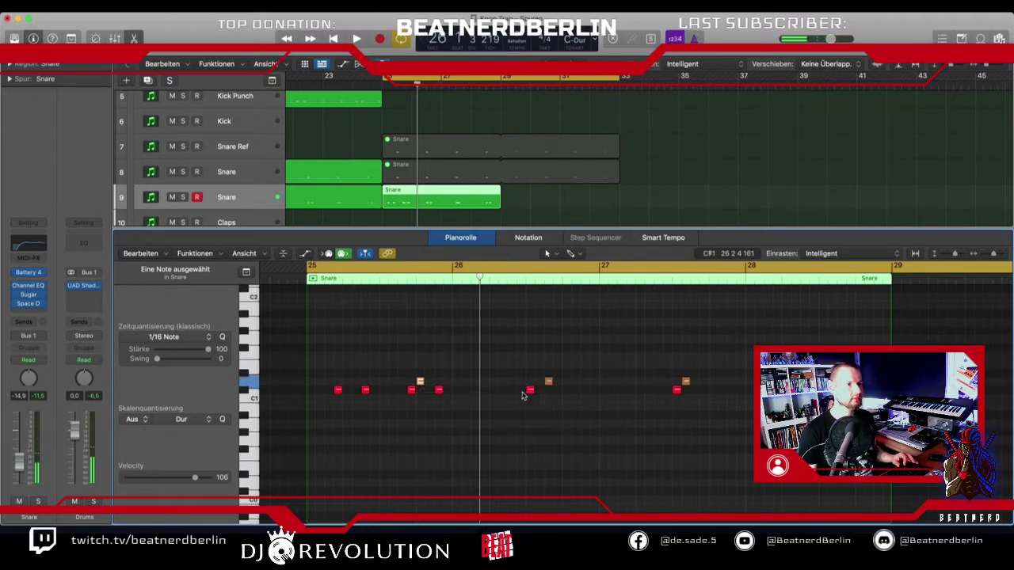
- Replace the old C#1 snare hits in bars 26 to 28 with copies of bar 25's four hits and play the result
{"action": "left_click", "coordinate": [529, 391]}
{"action": "left_click_drag", "start_coordinate": [650, 389], "coordinate": [833, 422]}
{"action": "key", "text": "BackSpace"}
{"action": "left_click_drag", "start_coordinate": [451, 391], "coordinate": [331, 408]}
{"action": "left_click_drag", "start_coordinate": [338, 393], "coordinate": [630, 394]}
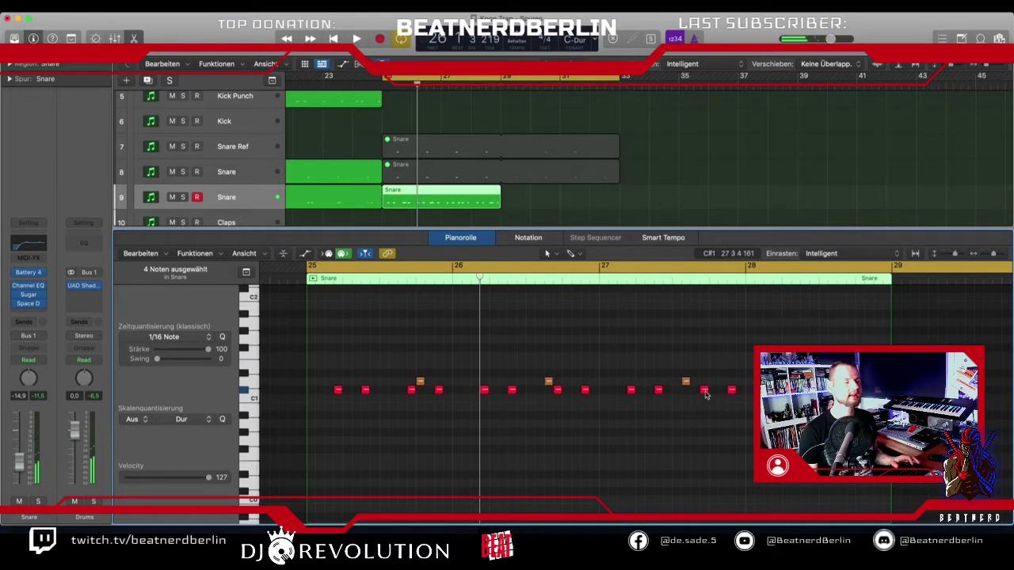
{"action": "key", "text": "space"}
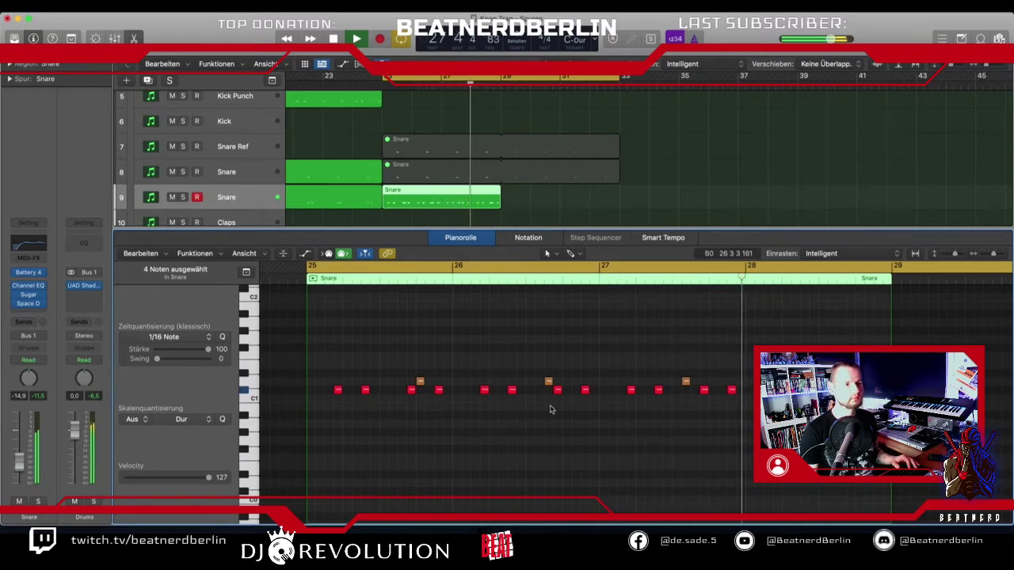
{"action": "key", "text": "space"}
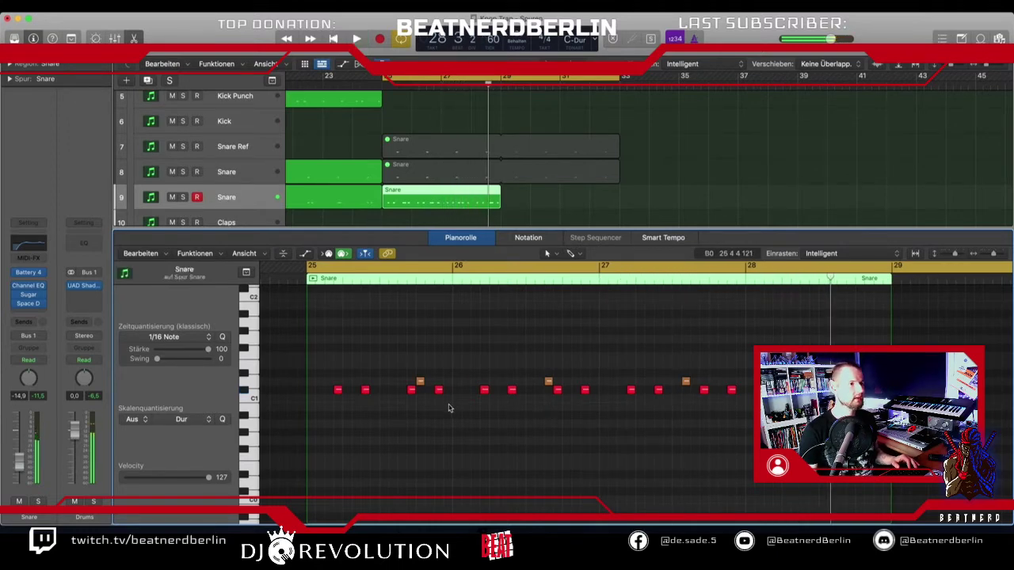
- Mute the last two C#1 snare hits in each of bars 25 to 28
{"action": "left_click_drag", "start_coordinate": [449, 405], "coordinate": [552, 394]}
{"action": "key", "text": "space"}
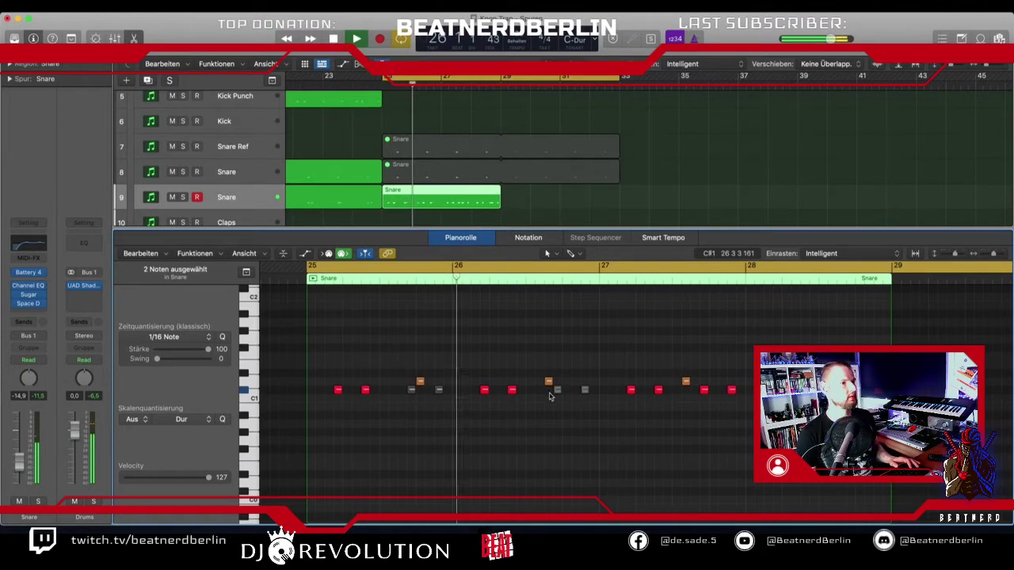
{"action": "key", "text": "space"}
{"action": "left_click_drag", "start_coordinate": [681, 415], "coordinate": [733, 388]}
{"action": "key", "text": "ctrl+m"}
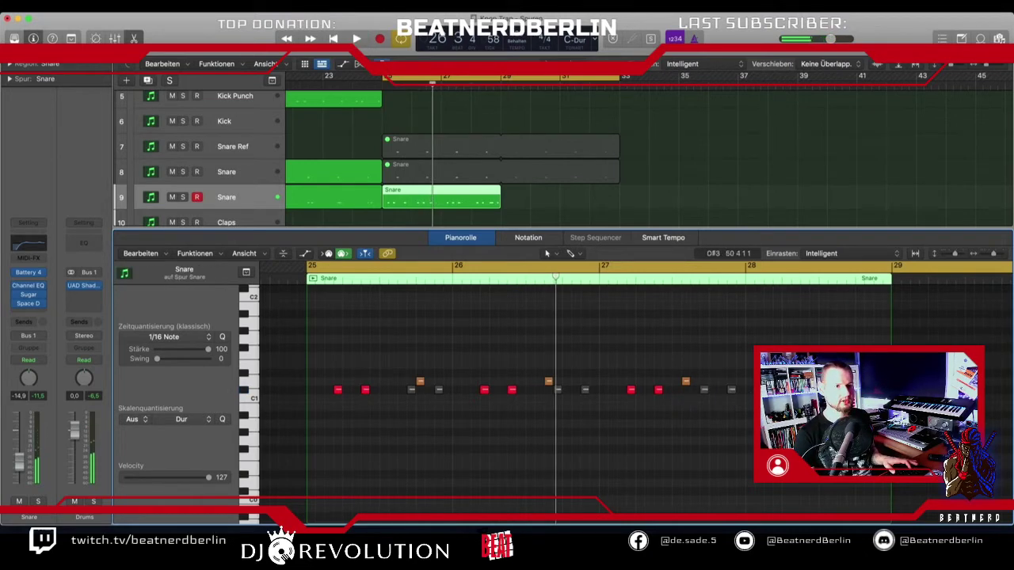
- Copy the edited four-bar snare region on track 9 to bar 29
{"action": "left_click", "coordinate": [390, 202]}
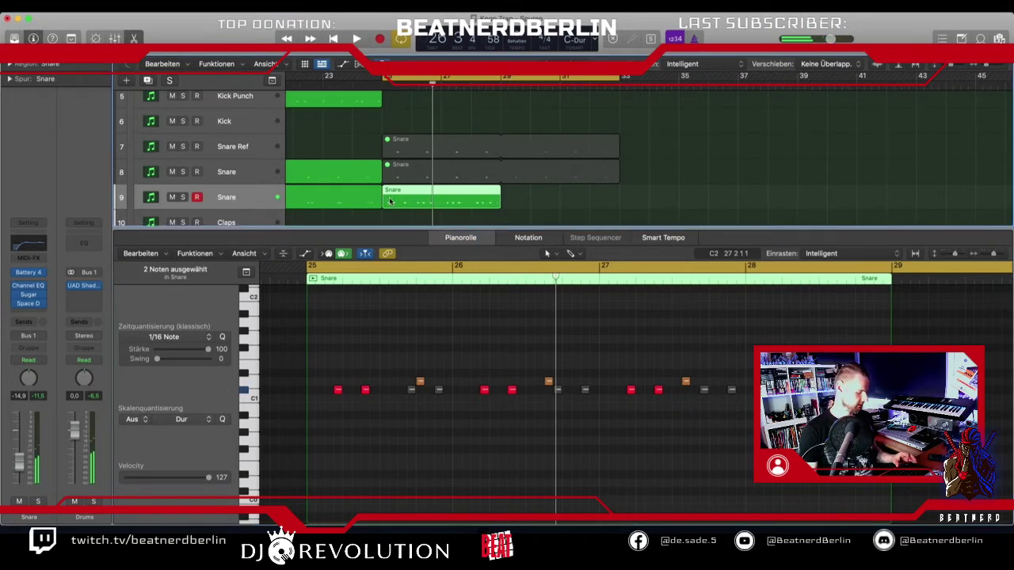
{"action": "left_click_drag", "start_coordinate": [389, 202], "coordinate": [507, 201]}
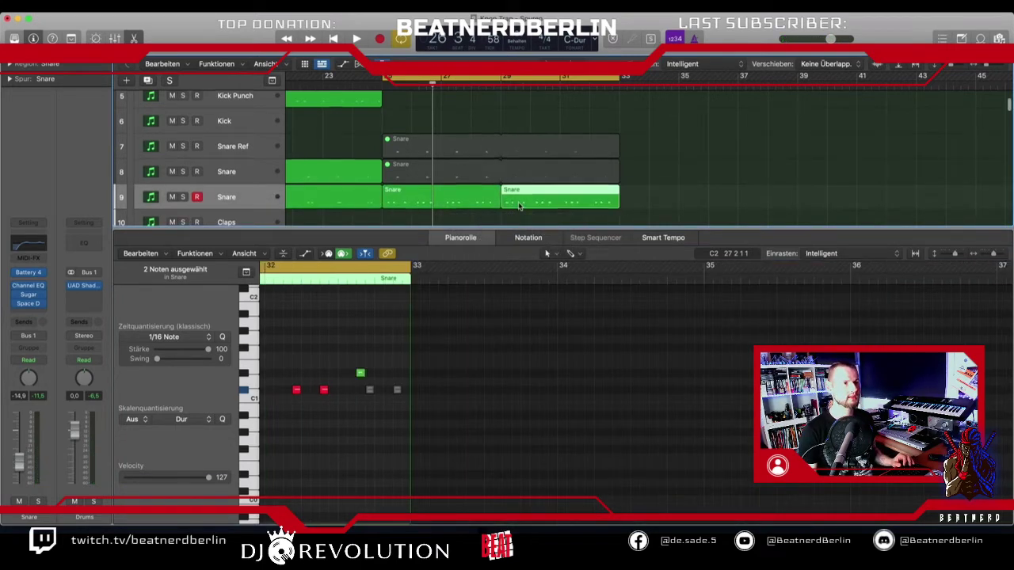
{"action": "scroll", "coordinate": [518, 206], "scroll_direction": "down", "scroll_amount": 1}
{"action": "scroll", "coordinate": [500, 179], "scroll_direction": "up", "scroll_amount": 1}
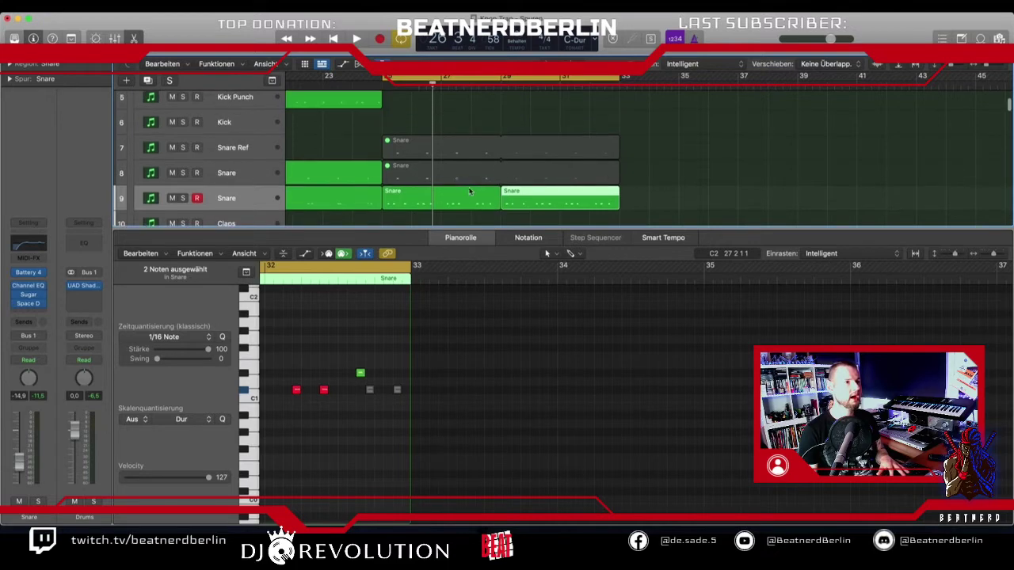
- Replace the muted snare region on track 8 with copies of both track 9 snare regions and play the section
{"action": "left_click", "coordinate": [421, 178]}
{"action": "key", "text": "Delete"}
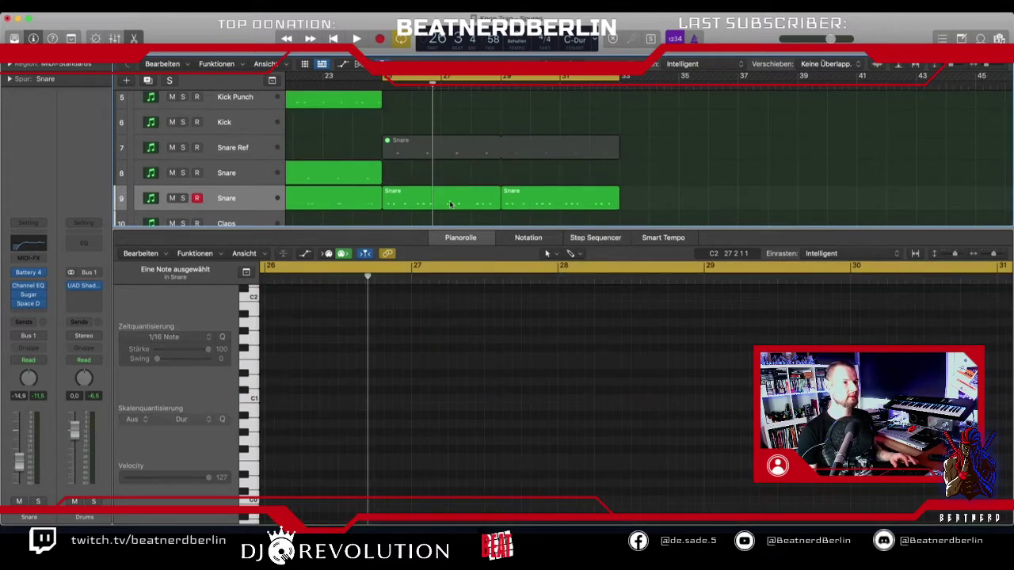
{"action": "left_click_drag", "start_coordinate": [533, 220], "coordinate": [427, 175]}
{"action": "key", "text": "space"}
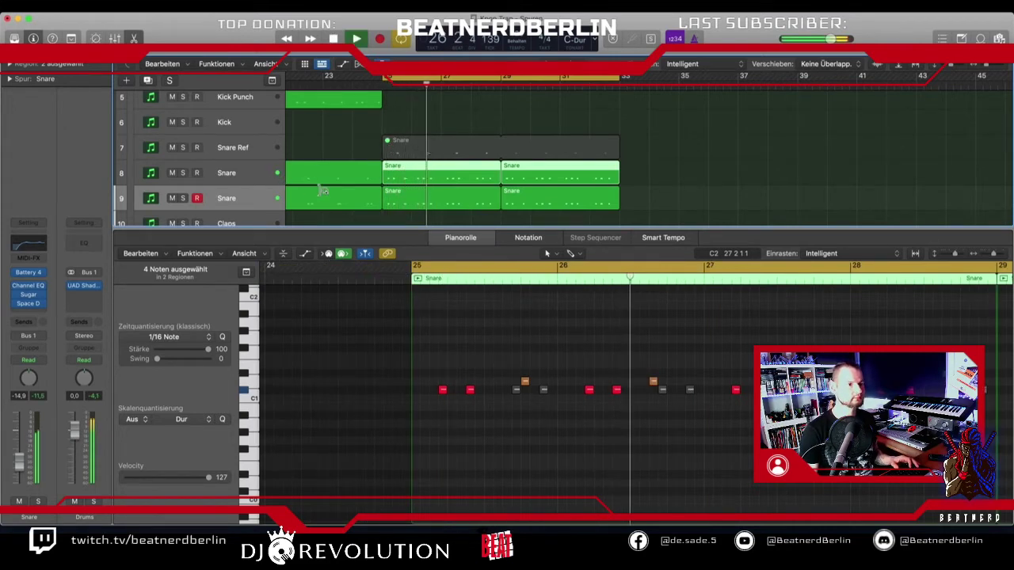
{"action": "key", "text": "space"}
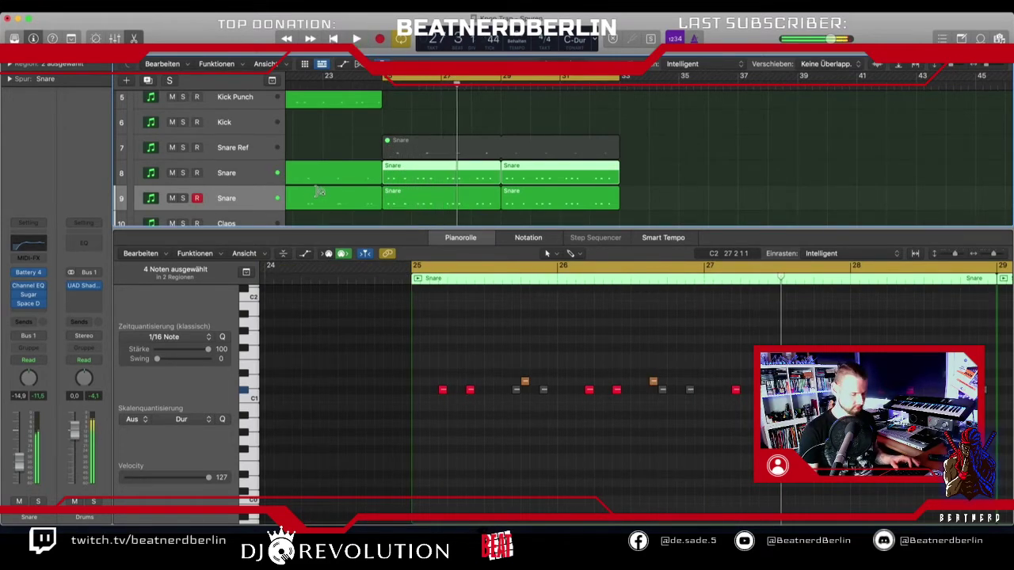
- Close the Piano Roll and look through the drum, pad, horn and bass tracks at bars 25 to 33
{"action": "key", "text": "p"}
{"action": "scroll", "coordinate": [333, 207], "scroll_direction": "down", "scroll_amount": 1}
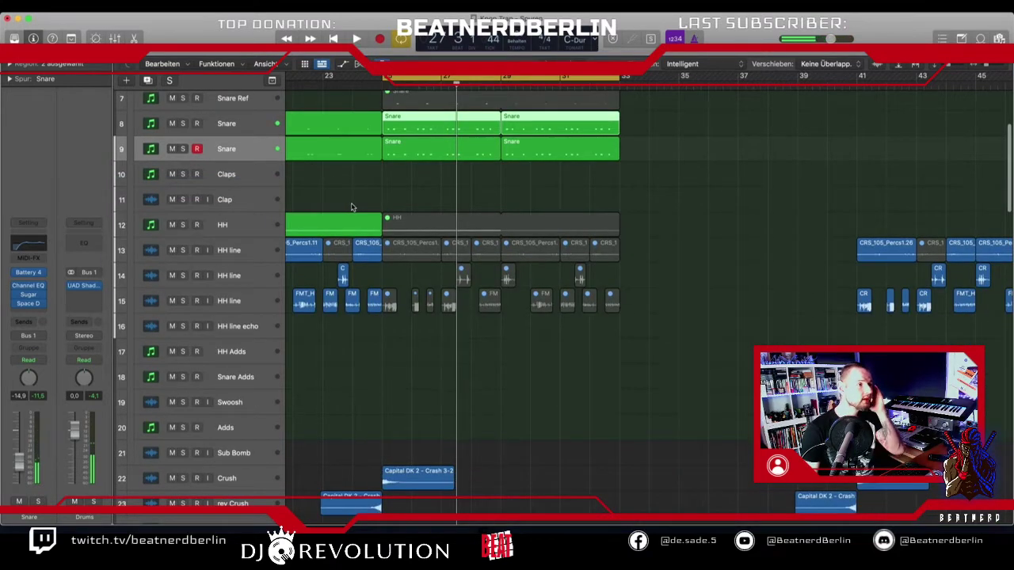
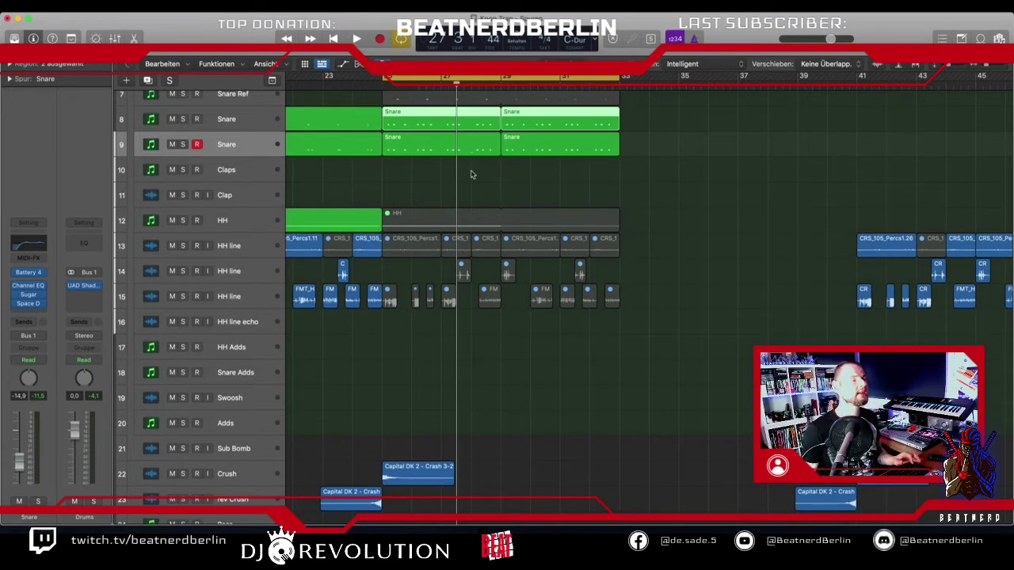
{"action": "scroll", "coordinate": [471, 174], "scroll_direction": "up", "scroll_amount": 2}
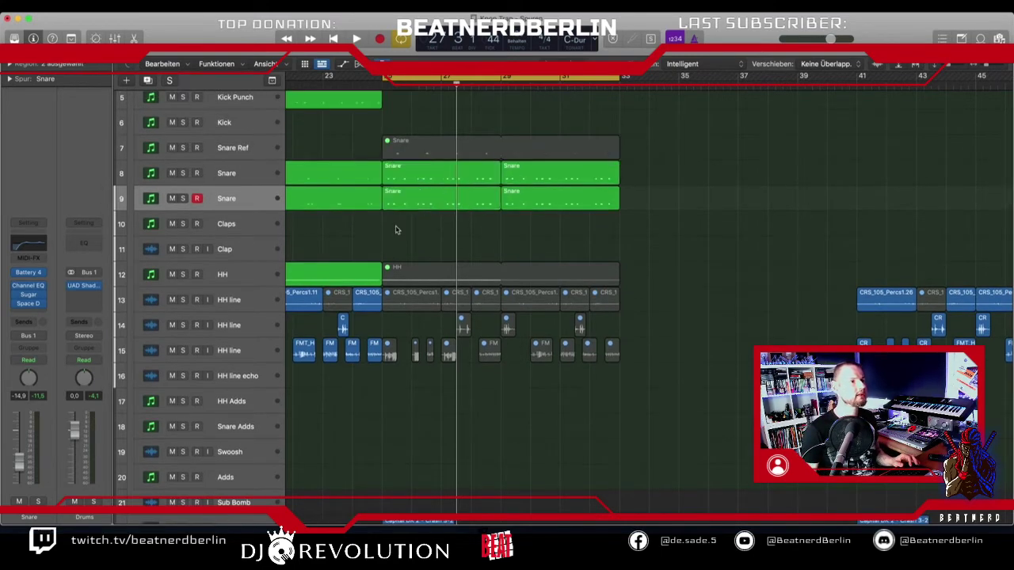
{"action": "left_click_drag", "start_coordinate": [397, 229], "coordinate": [441, 190]}
{"action": "scroll", "coordinate": [412, 190], "scroll_direction": "up", "scroll_amount": 4}
{"action": "scroll", "coordinate": [449, 205], "scroll_direction": "down", "scroll_amount": 10}
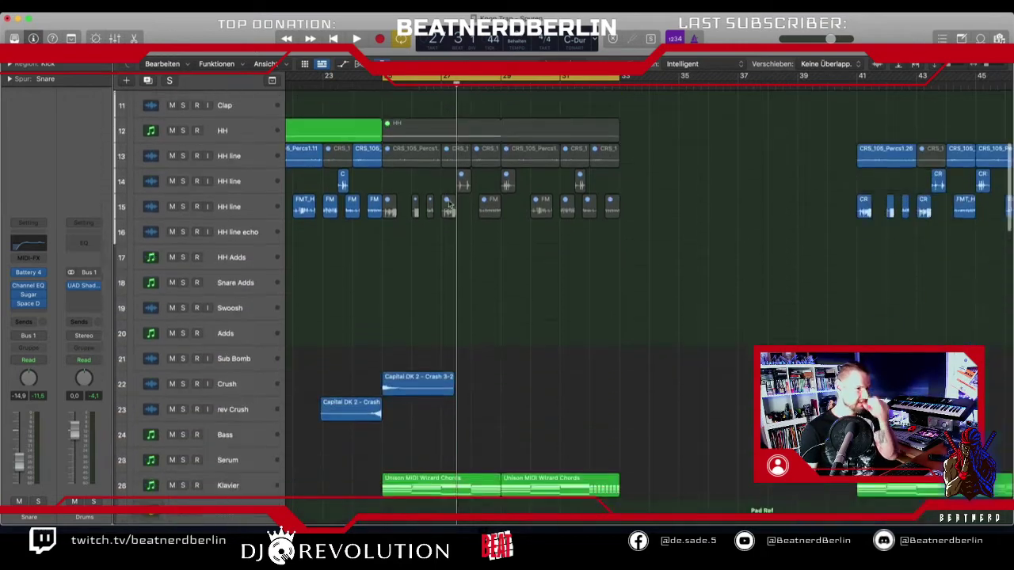
{"action": "scroll", "coordinate": [444, 204], "scroll_direction": "down", "scroll_amount": 5}
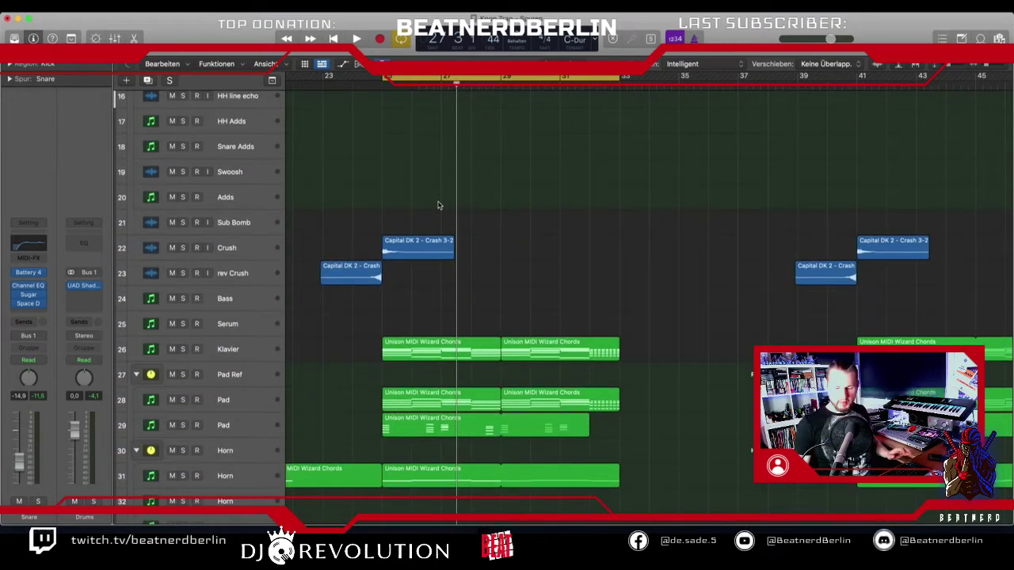
{"action": "scroll", "coordinate": [610, 333], "scroll_direction": "down", "scroll_amount": 13}
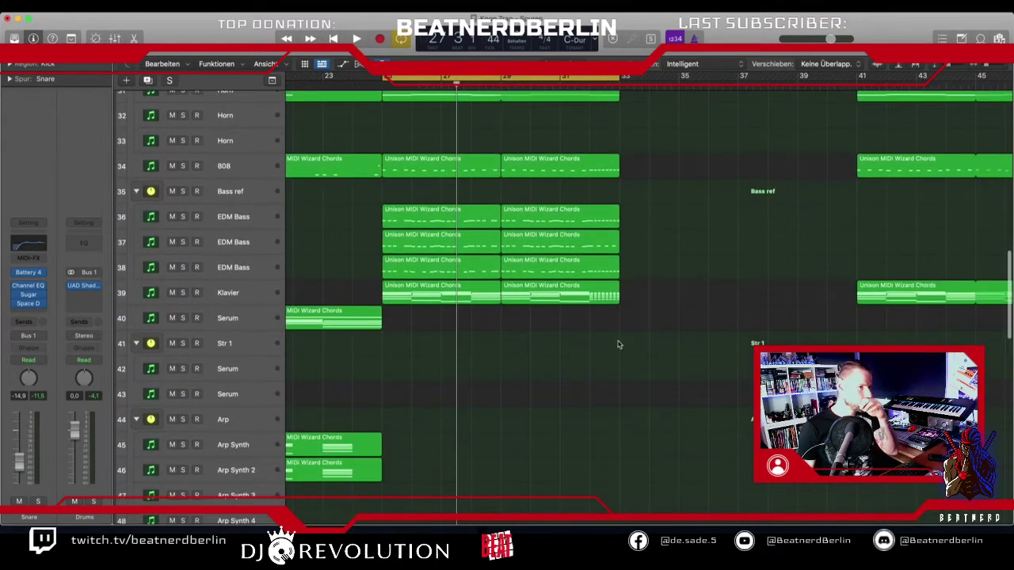
{"action": "scroll", "coordinate": [599, 327], "scroll_direction": "up", "scroll_amount": 1}
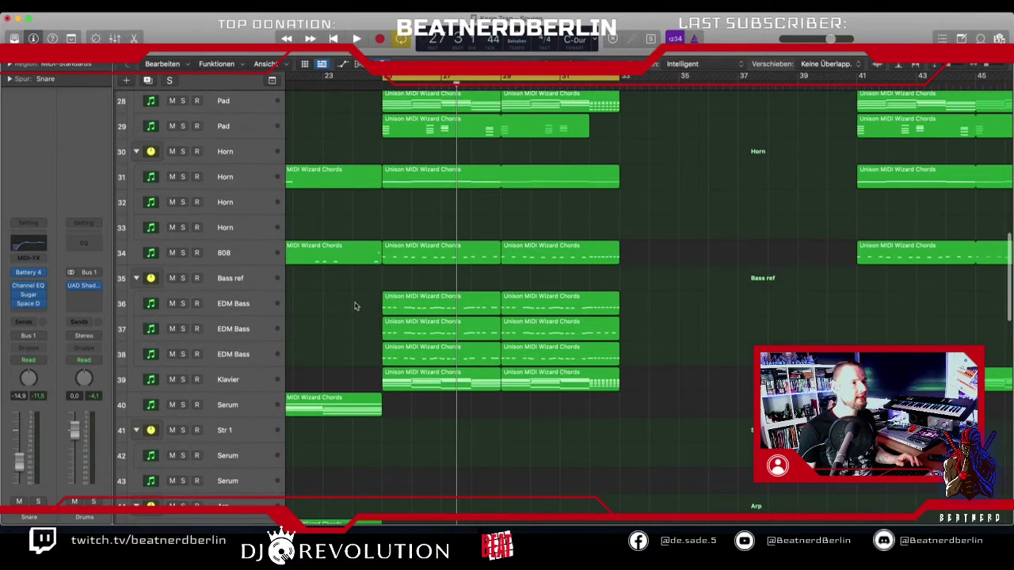
- Trim the first EDM Bass and 808 regions to start at bar 27, and select the three Nexus Bass regions at bar 25
{"action": "left_click_drag", "start_coordinate": [356, 312], "coordinate": [448, 361]}
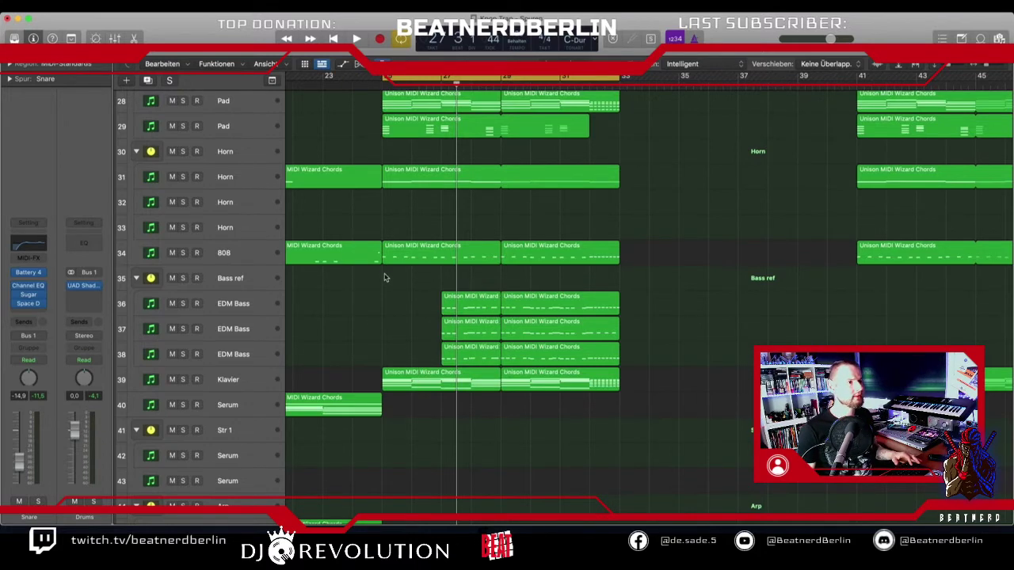
{"action": "left_click_drag", "start_coordinate": [383, 264], "coordinate": [441, 263]}
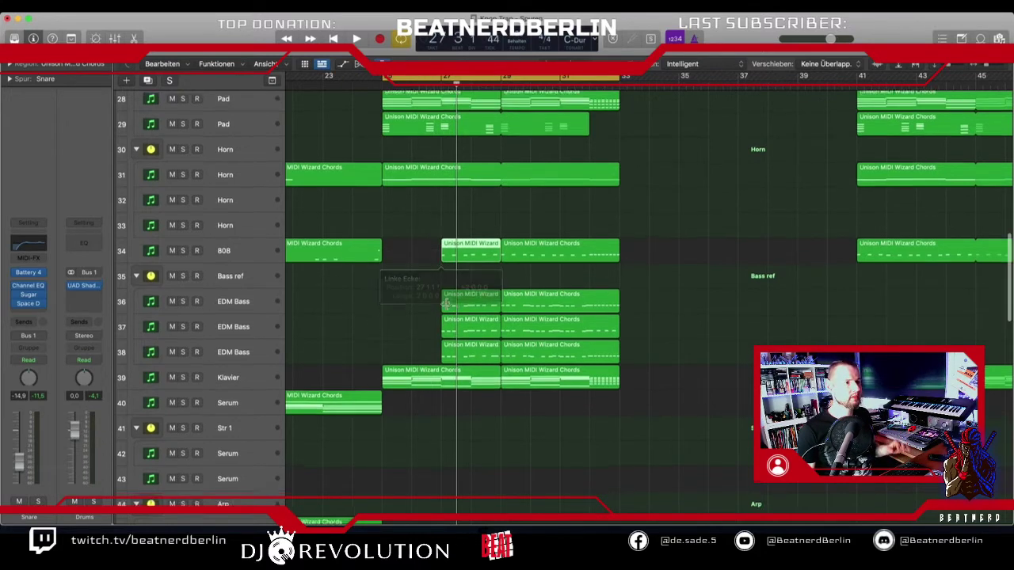
{"action": "scroll", "coordinate": [445, 301], "scroll_direction": "down", "scroll_amount": 10}
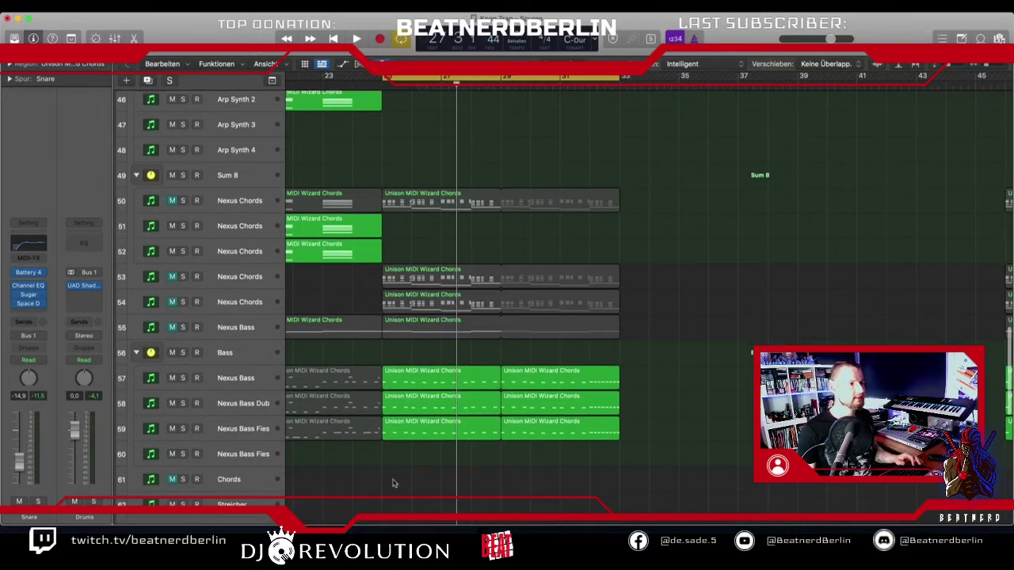
{"action": "left_click_drag", "start_coordinate": [396, 479], "coordinate": [462, 385]}
{"action": "scroll", "coordinate": [455, 348], "scroll_direction": "up", "scroll_amount": 3}
{"action": "scroll", "coordinate": [455, 348], "scroll_direction": "up", "scroll_amount": 4}
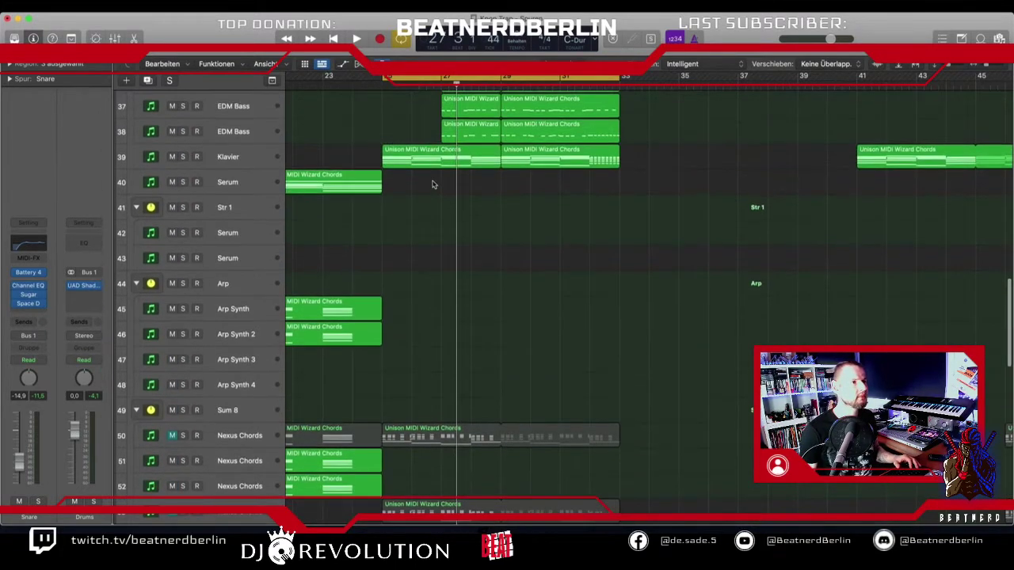
- Play the arrangement from bar 23 with the cycle off to check the transition into bar 25
{"action": "left_click", "coordinate": [326, 80]}
{"action": "key", "text": "space"}
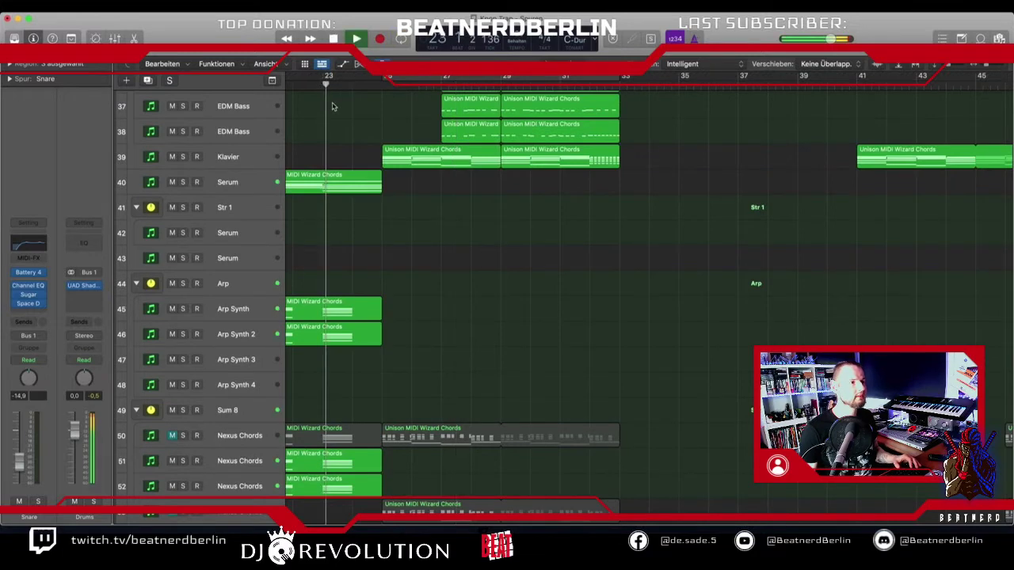
{"action": "scroll", "coordinate": [406, 188], "scroll_direction": "up", "scroll_amount": 3}
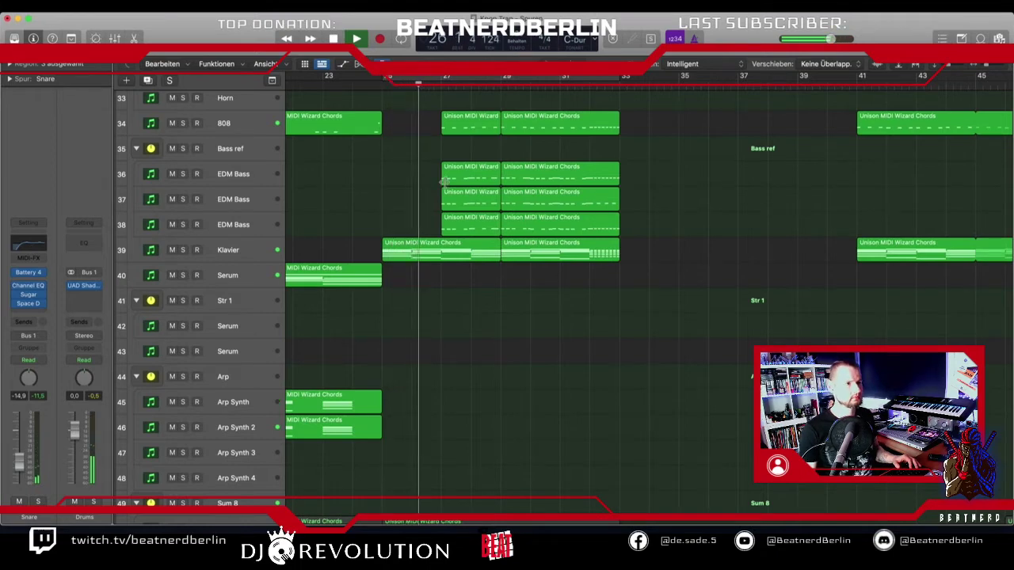
- Delete the 808, EDM Bass and Nexus Bass regions before bar 29 in the section starting at bar 25
{"action": "scroll", "coordinate": [442, 192], "scroll_direction": "up", "scroll_amount": 1}
{"action": "scroll", "coordinate": [442, 192], "scroll_direction": "up", "scroll_amount": 3}
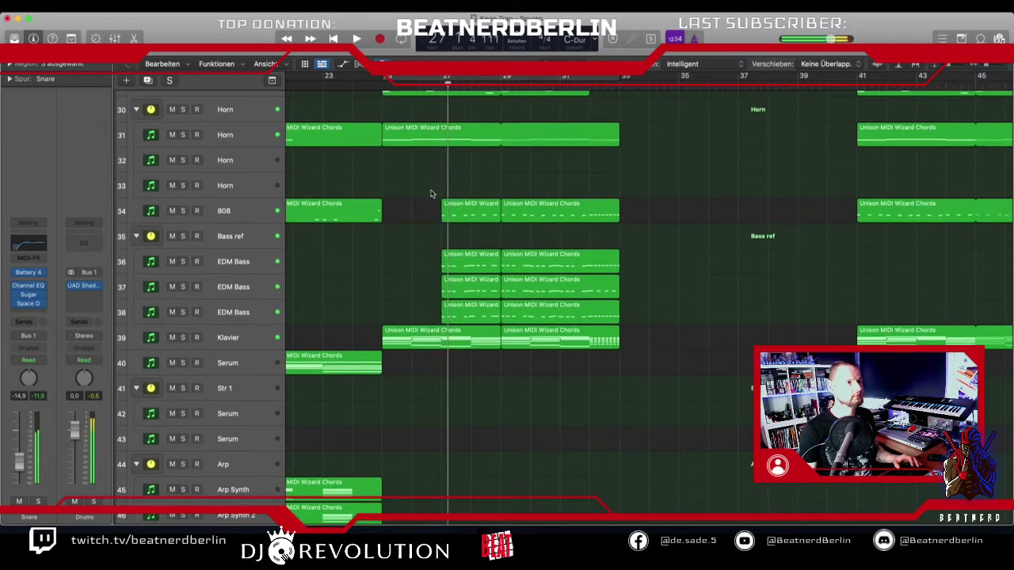
{"action": "left_click_drag", "start_coordinate": [421, 190], "coordinate": [472, 294]}
{"action": "key", "text": "Delete"}
{"action": "scroll", "coordinate": [436, 239], "scroll_direction": "down", "scroll_amount": 7}
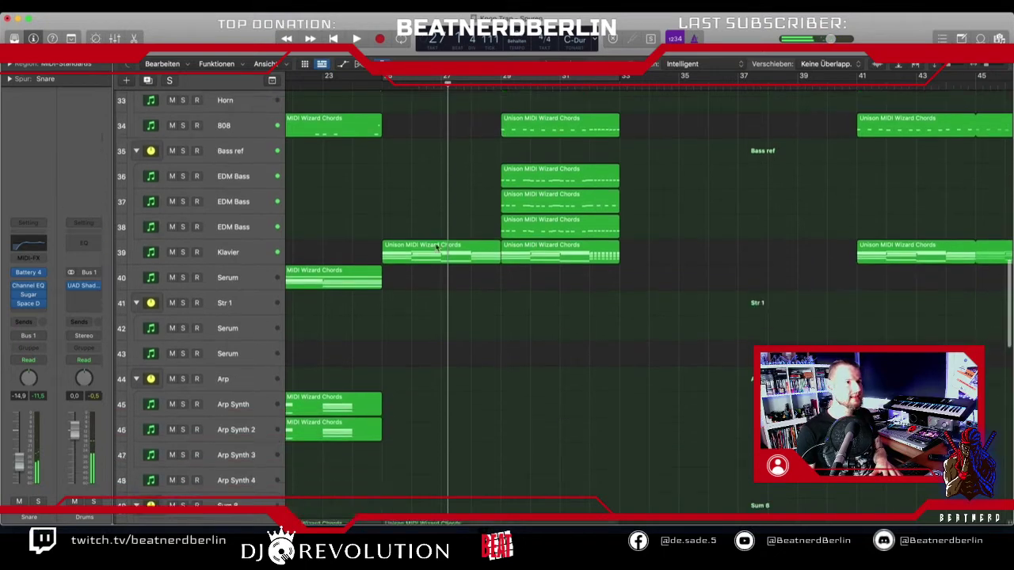
{"action": "scroll", "coordinate": [435, 239], "scroll_direction": "down", "scroll_amount": 13}
{"action": "left_click_drag", "start_coordinate": [431, 277], "coordinate": [486, 353]}
{"action": "key", "text": "Delete"}
- Look through the drum, pad, horn, arp, chord and bass tracks around bars 19 to 33
{"action": "scroll", "coordinate": [452, 294], "scroll_direction": "up", "scroll_amount": 20}
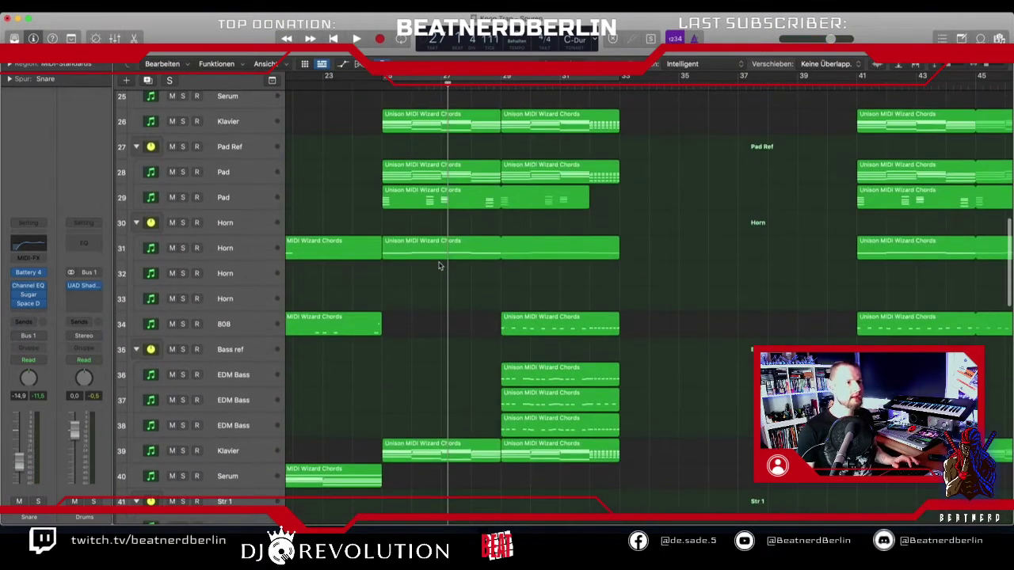
{"action": "scroll", "coordinate": [440, 266], "scroll_direction": "left", "scroll_amount": 3}
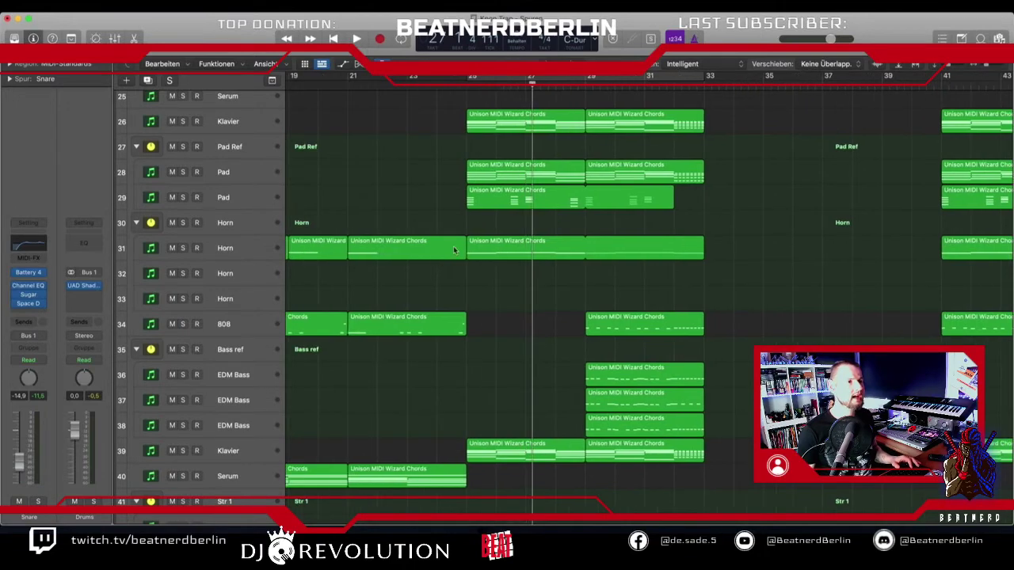
{"action": "scroll", "coordinate": [452, 205], "scroll_direction": "up", "scroll_amount": 14}
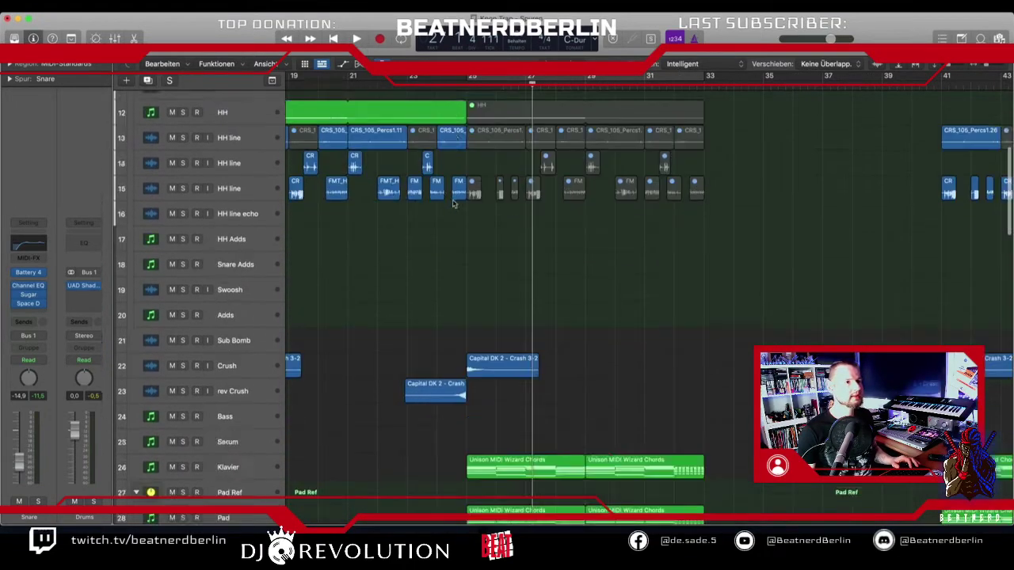
{"action": "scroll", "coordinate": [453, 204], "scroll_direction": "up", "scroll_amount": 8}
{"action": "scroll", "coordinate": [453, 204], "scroll_direction": "down", "scroll_amount": 5}
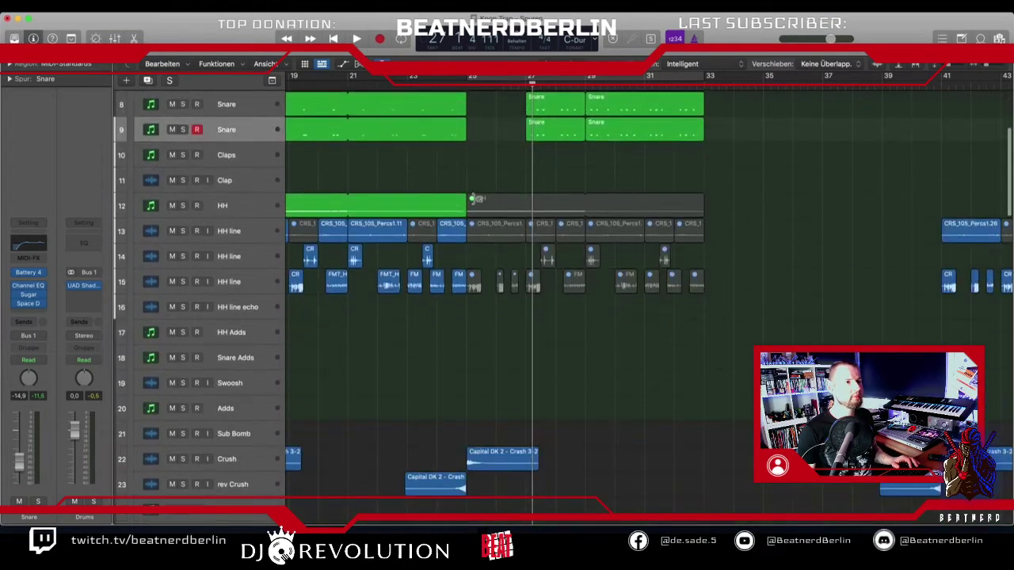
{"action": "scroll", "coordinate": [554, 147], "scroll_direction": "down", "scroll_amount": 10}
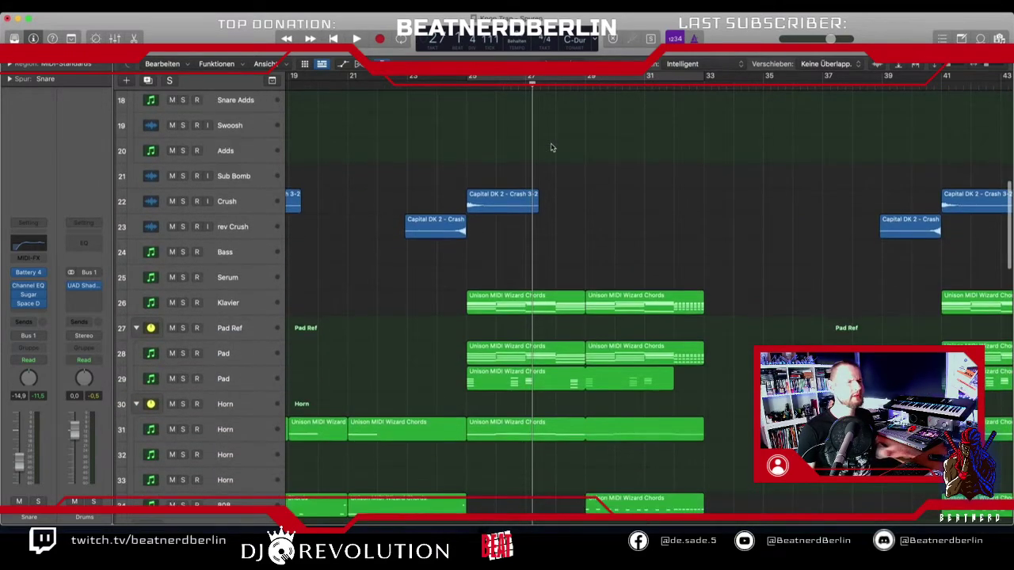
{"action": "scroll", "coordinate": [552, 147], "scroll_direction": "down", "scroll_amount": 15}
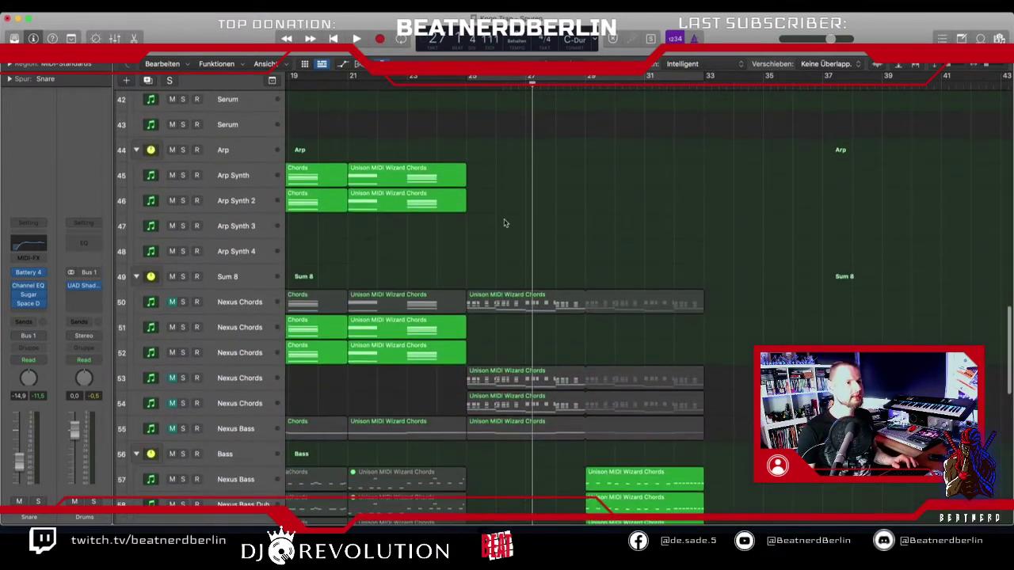
{"action": "scroll", "coordinate": [507, 223], "scroll_direction": "down", "scroll_amount": 8}
{"action": "scroll", "coordinate": [538, 228], "scroll_direction": "up", "scroll_amount": 10}
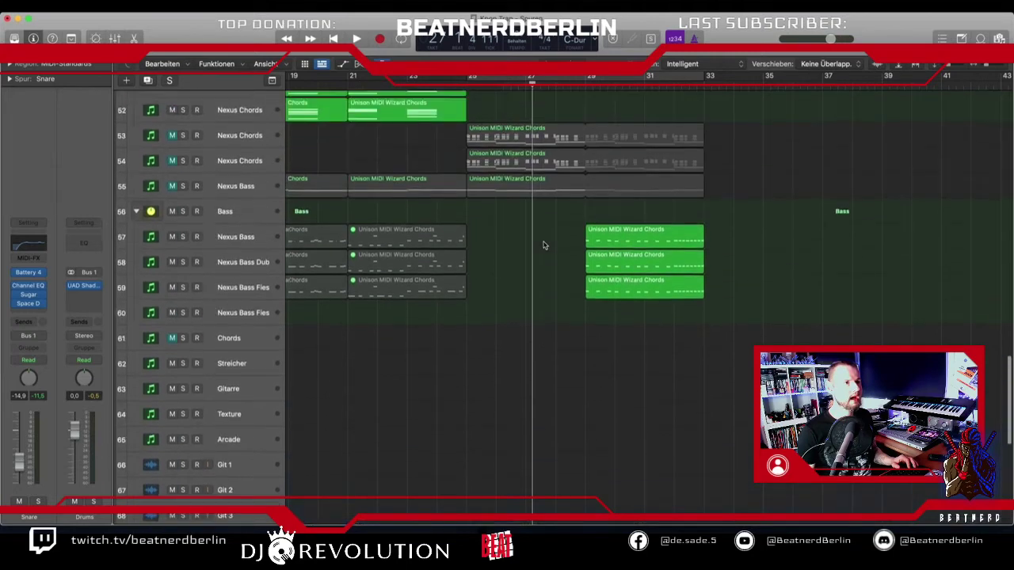
{"action": "scroll", "coordinate": [530, 233], "scroll_direction": "up", "scroll_amount": 20}
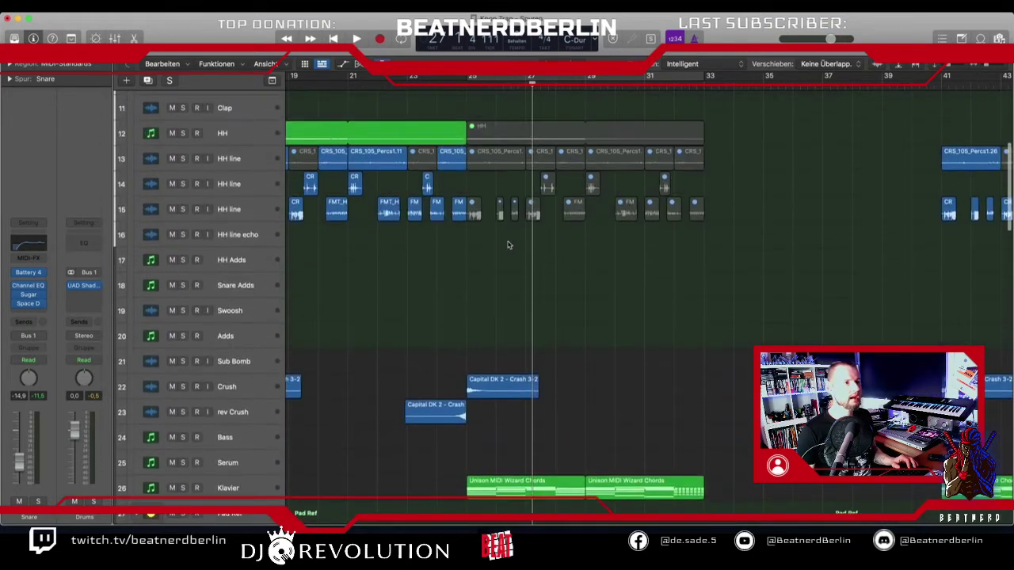
- Create one new audio track below the Adds track and name it Riser
{"action": "left_click", "coordinate": [243, 340]}
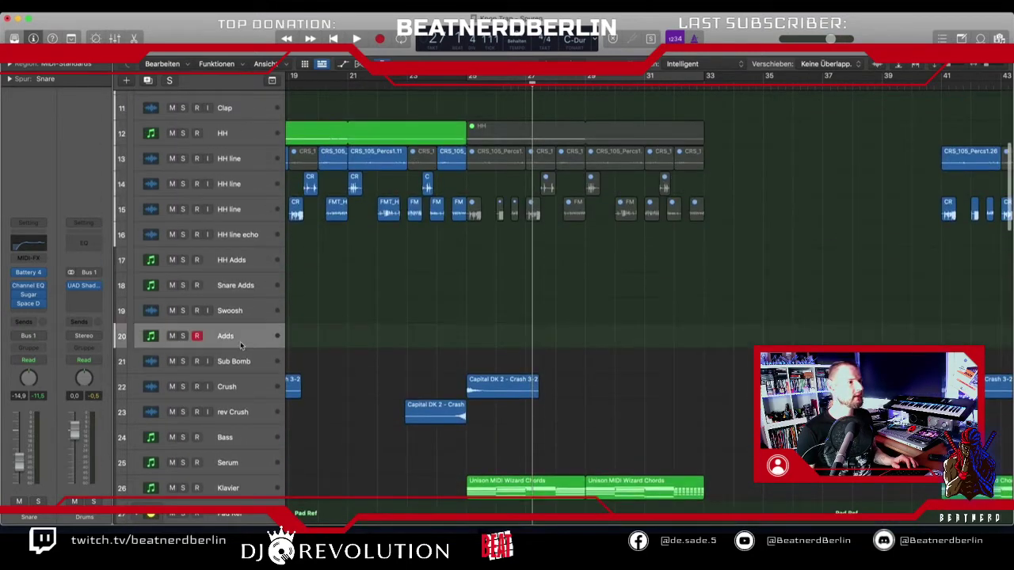
{"action": "left_click", "coordinate": [127, 80]}
{"action": "left_click", "coordinate": [507, 53]}
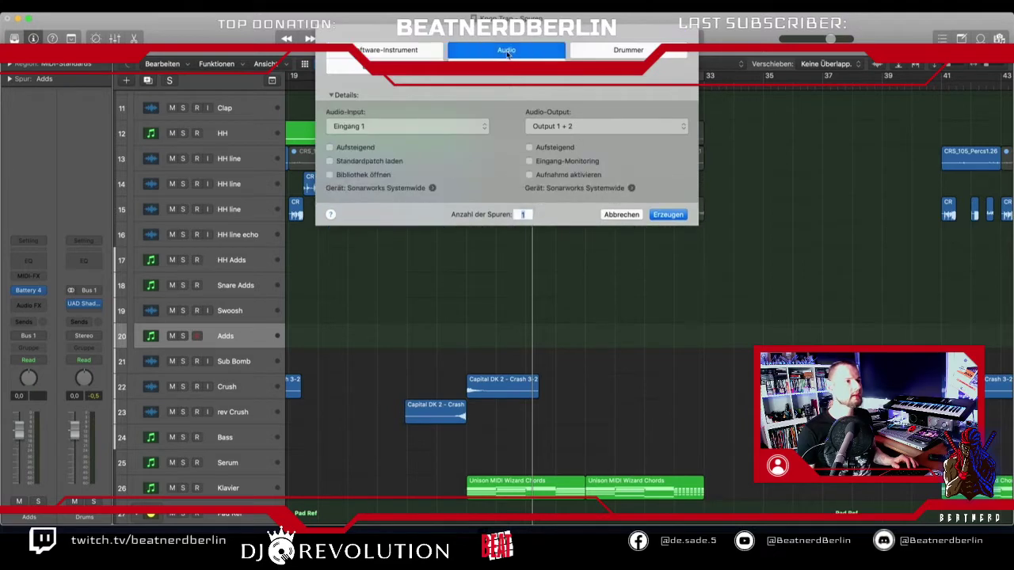
{"action": "left_click", "coordinate": [668, 213]}
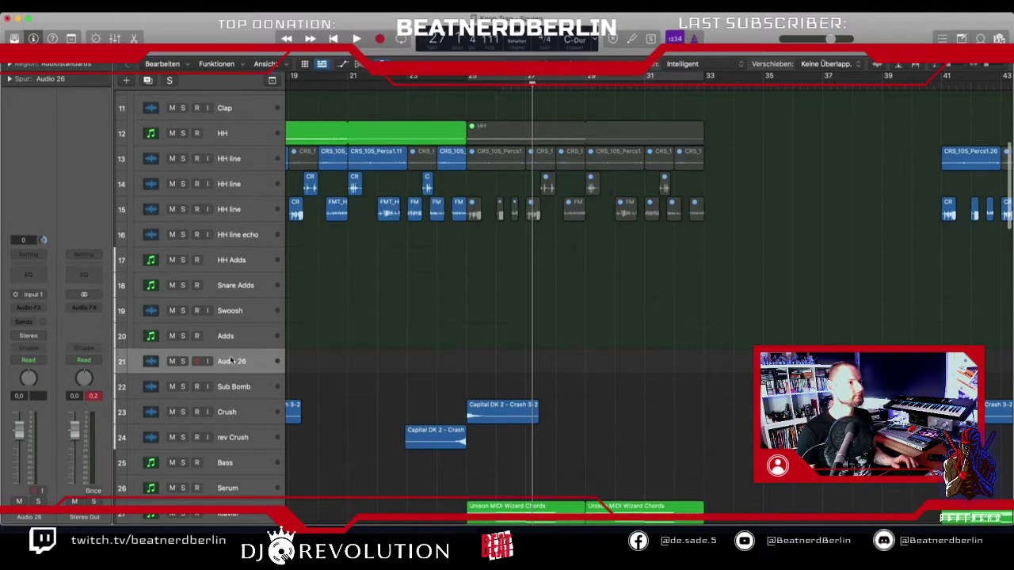
{"action": "double_click", "coordinate": [231, 360]}
{"action": "type", "text": "Ris"}
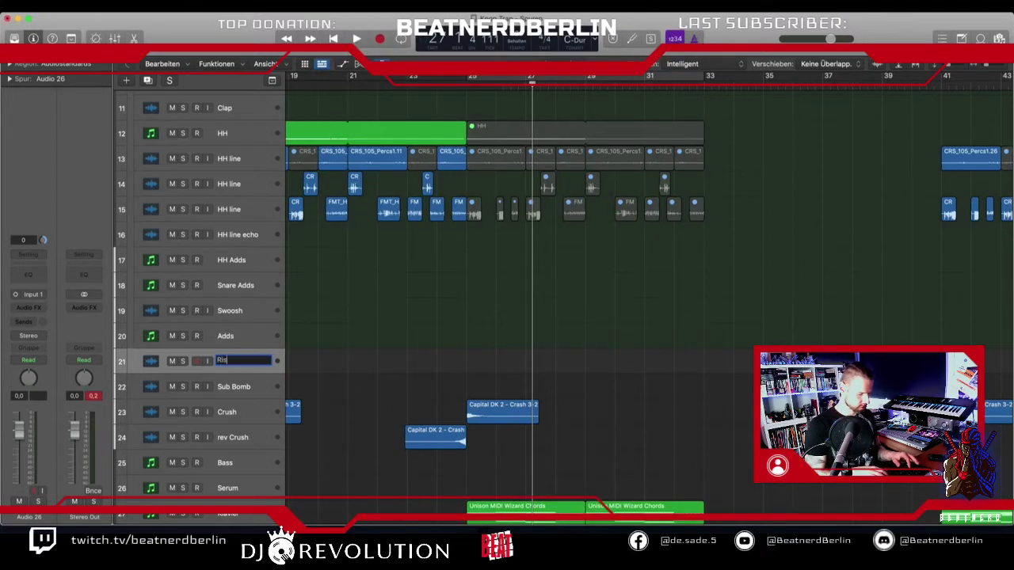
{"action": "type", "text": "er"}
{"action": "key", "text": "Return"}
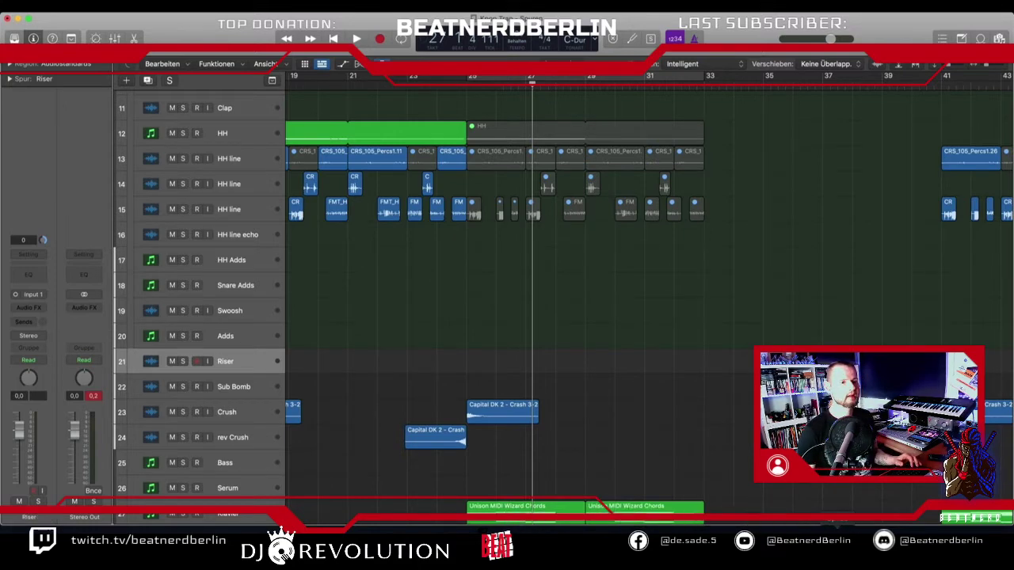
- Switch to Splice and search the sounds for "riser"
{"action": "left_click", "coordinate": [836, 540]}
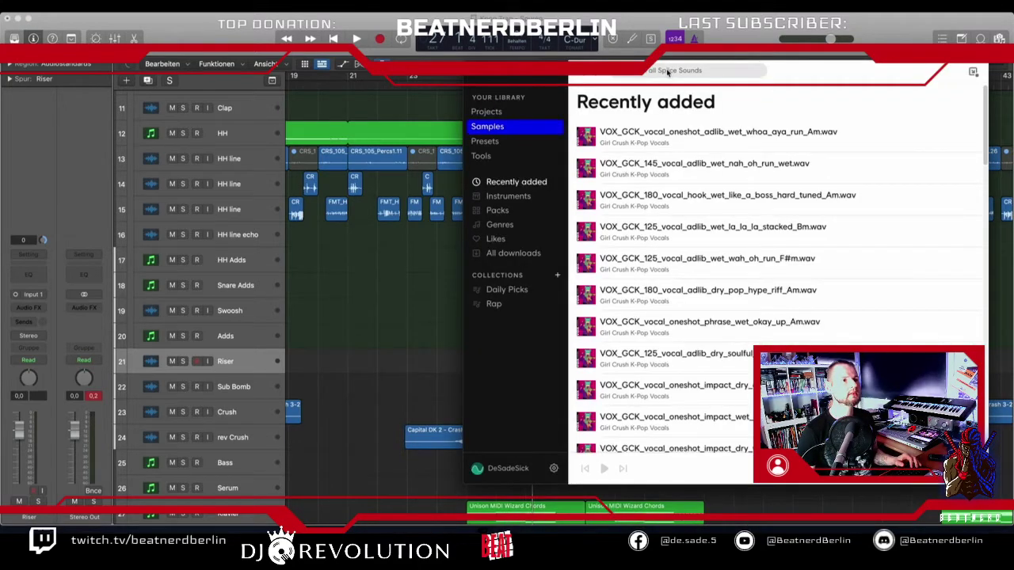
{"action": "left_click", "coordinate": [667, 72]}
{"action": "type", "text": "riser"}
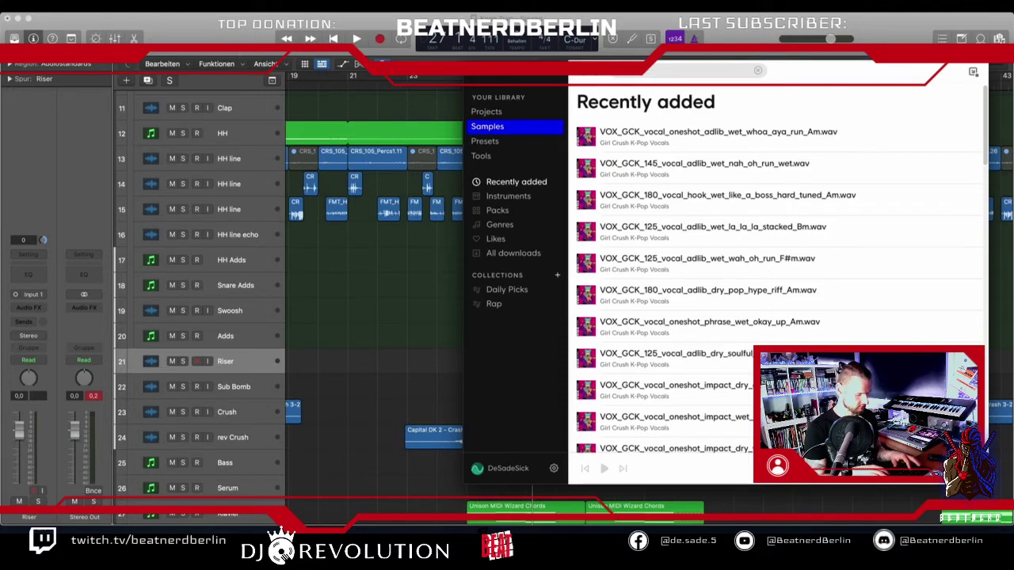
{"action": "key", "text": "Return"}
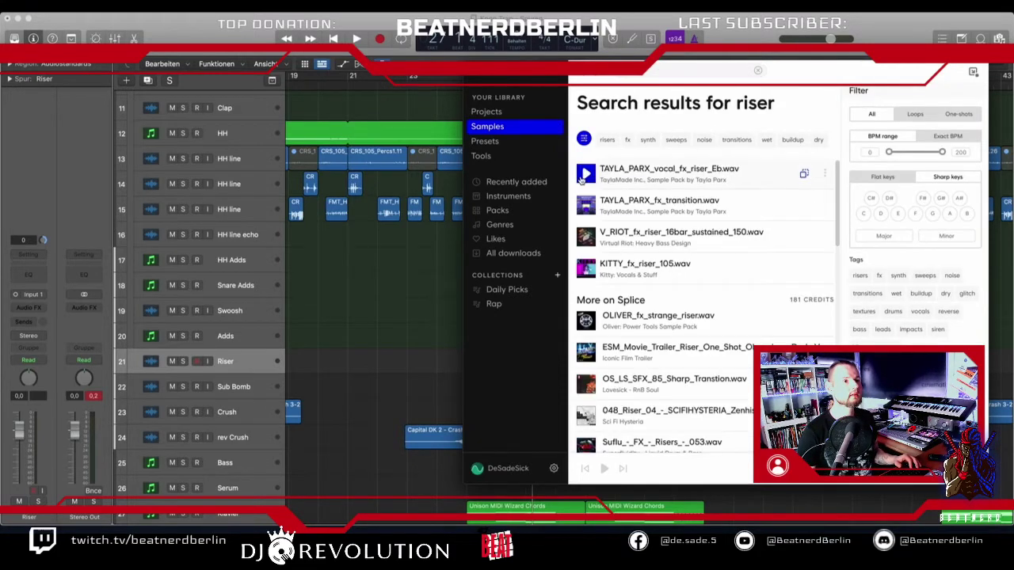
- Audition the four riser samples in the library and place KITTY_fx_riser_105.wav on the Riser track at bar 22
{"action": "left_click", "coordinate": [584, 174]}
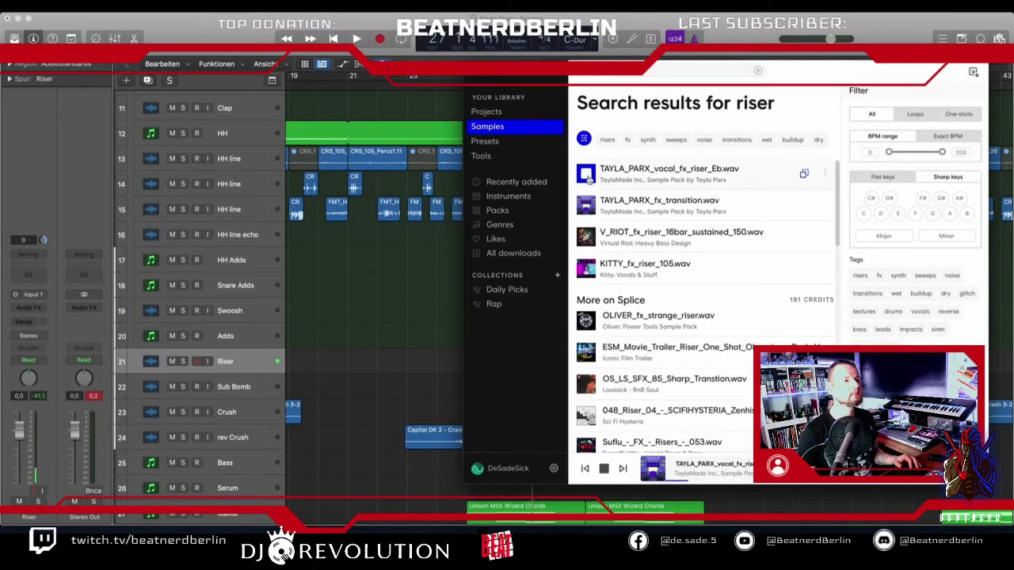
{"action": "left_click", "coordinate": [585, 205]}
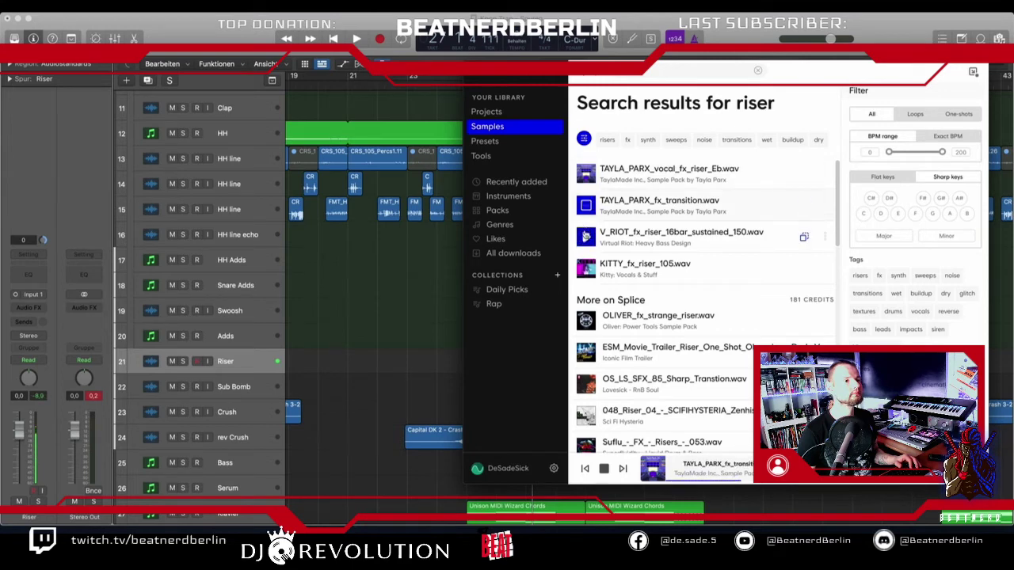
{"action": "left_click", "coordinate": [585, 236]}
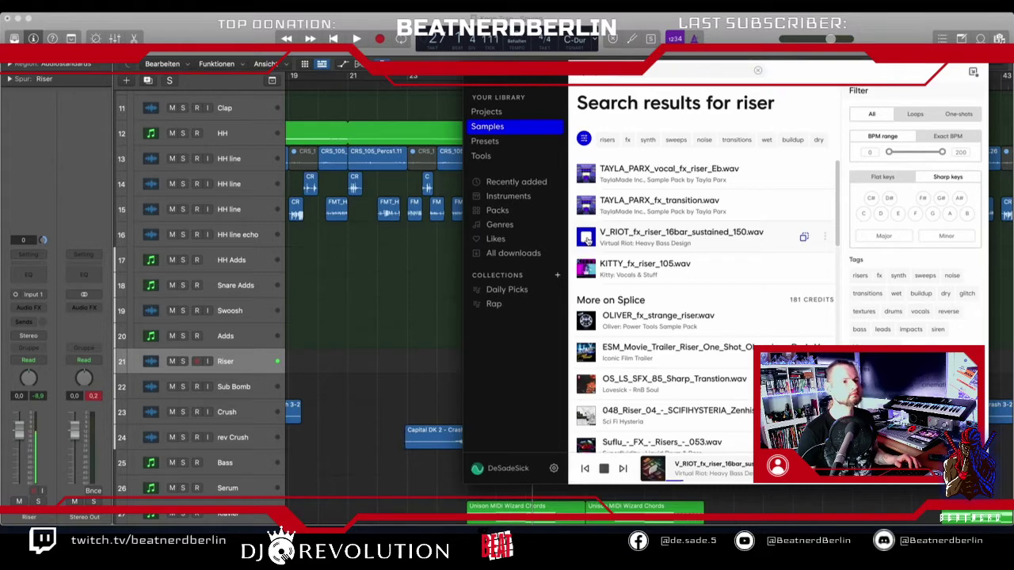
{"action": "left_click", "coordinate": [586, 269]}
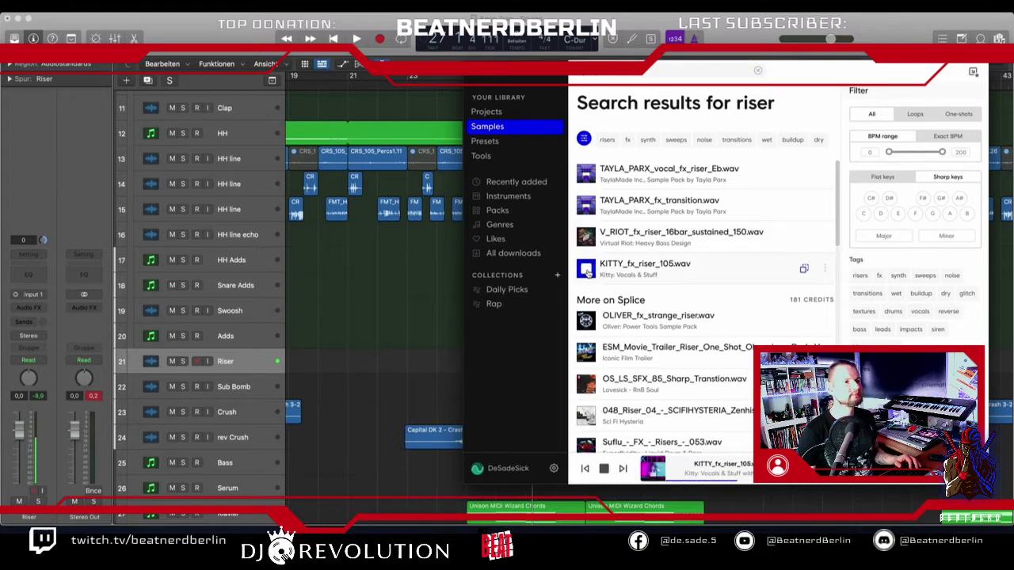
{"action": "left_click", "coordinate": [587, 270]}
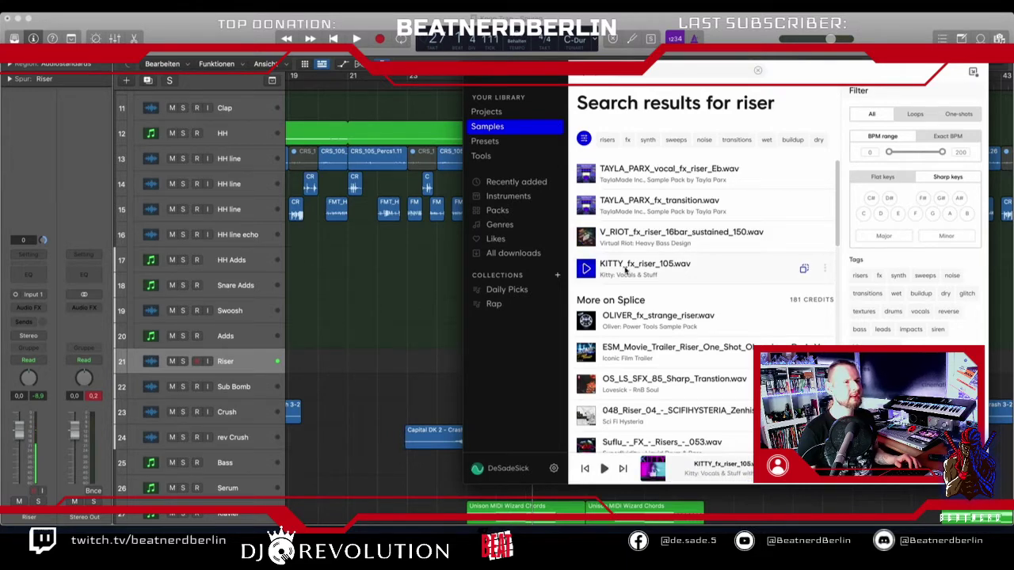
{"action": "left_click_drag", "start_coordinate": [616, 269], "coordinate": [380, 360]}
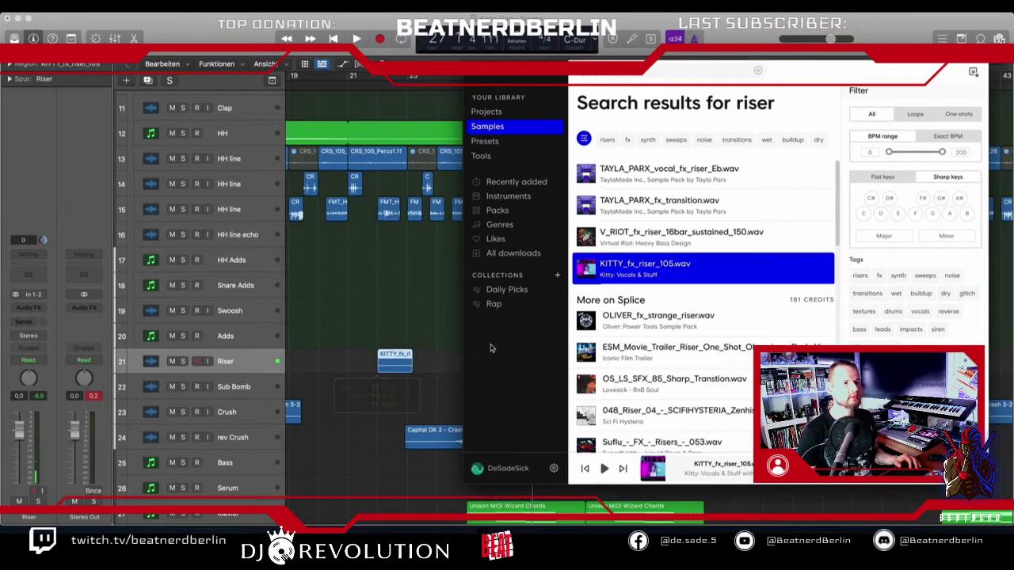
- Preview two more Splice risers, get the ESM_Movie_Trailer_Riser_One_Shot sample with a credit, and place it on the Riser track at bar 24
{"action": "left_click", "coordinate": [585, 319]}
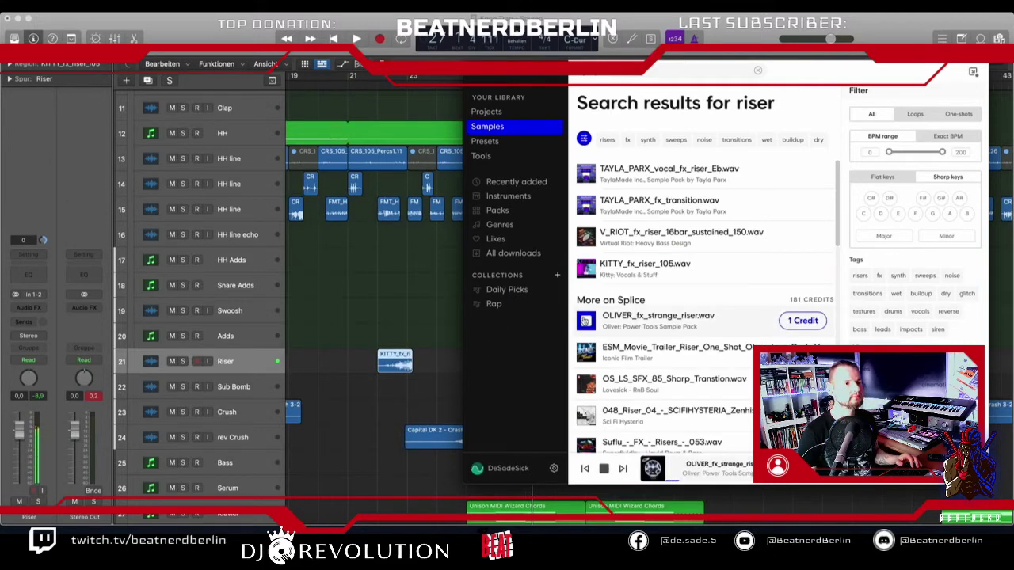
{"action": "left_click", "coordinate": [585, 352]}
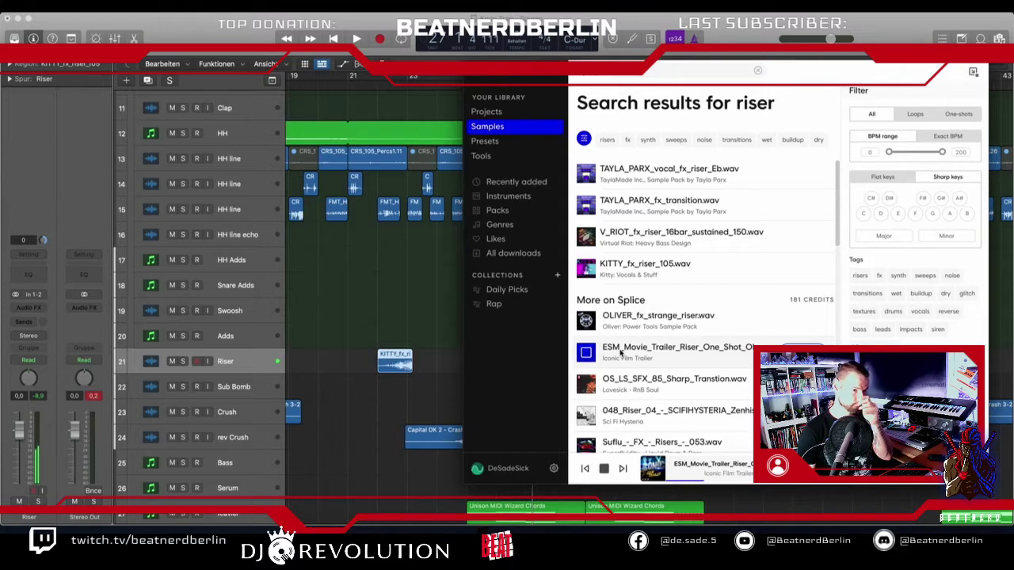
{"action": "left_click_drag", "start_coordinate": [621, 352], "coordinate": [440, 364]}
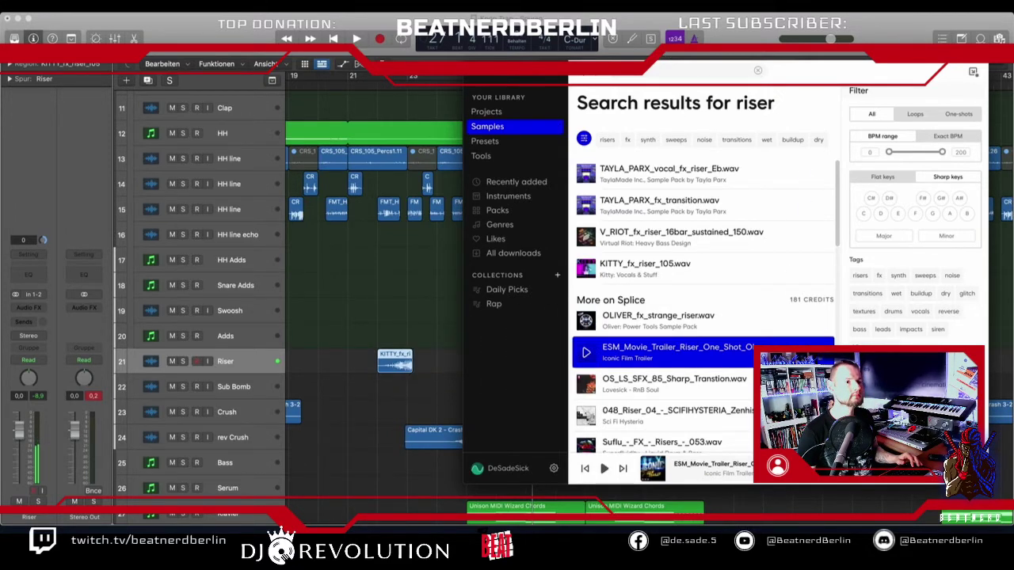
{"action": "left_click_drag", "start_coordinate": [646, 348], "coordinate": [439, 364]}
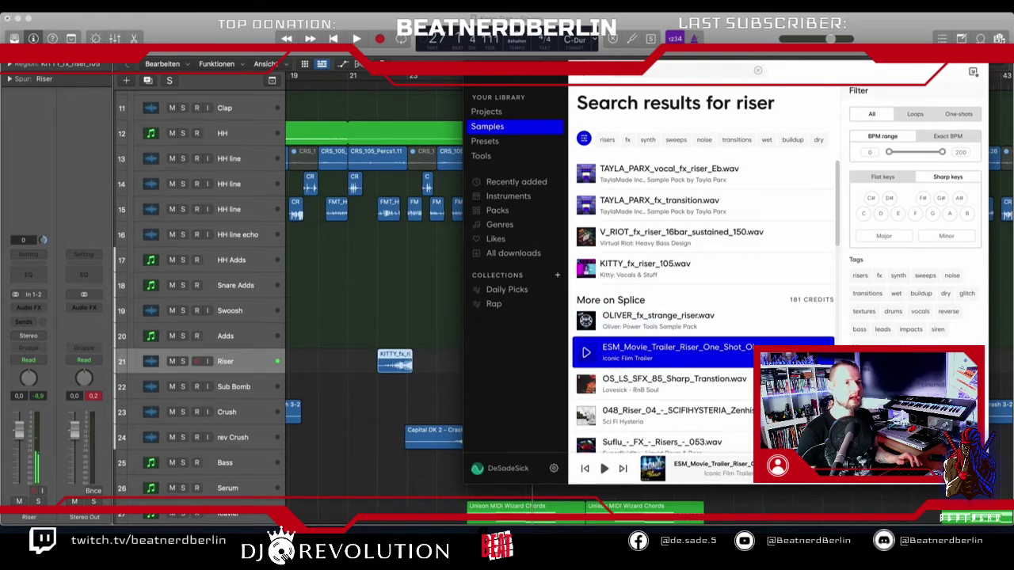
{"action": "left_click", "coordinate": [801, 353]}
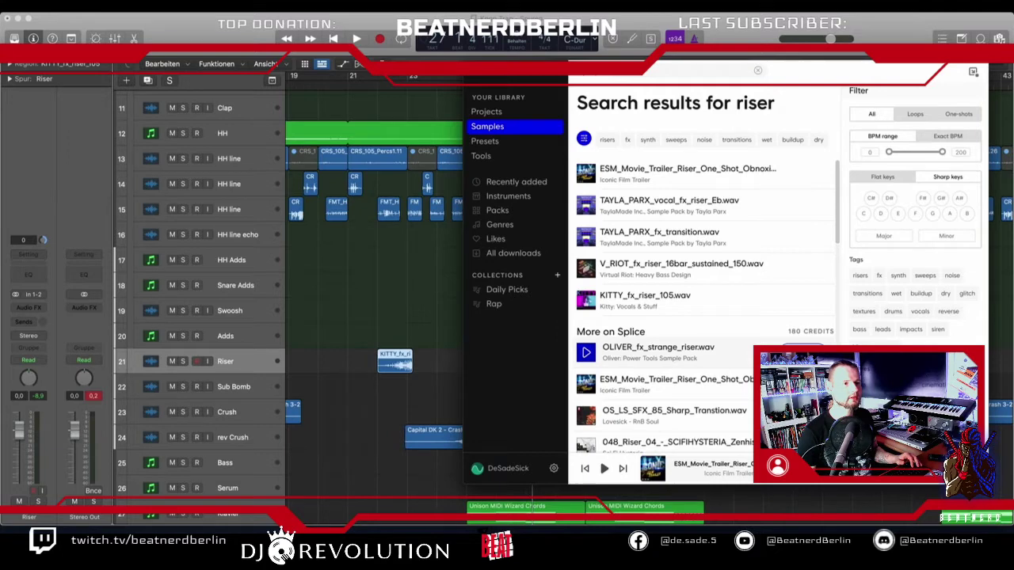
{"action": "left_click_drag", "start_coordinate": [660, 388], "coordinate": [438, 366]}
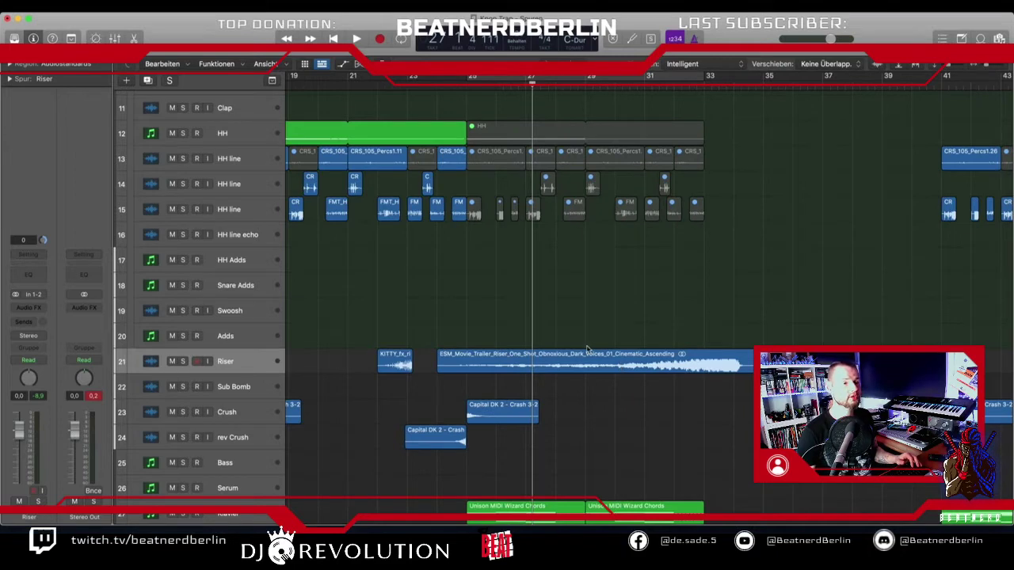
- Duplicate the Riser track, name the copy FX, and move the KITTY riser region onto it at about bar 32
{"action": "scroll", "coordinate": [587, 350], "scroll_direction": "left", "scroll_amount": 3}
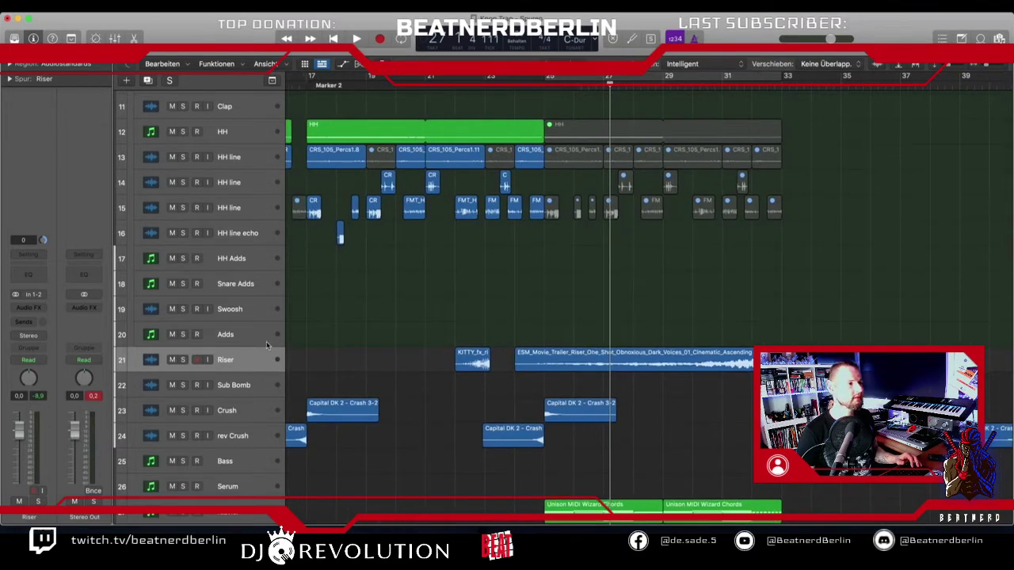
{"action": "left_click", "coordinate": [155, 80]}
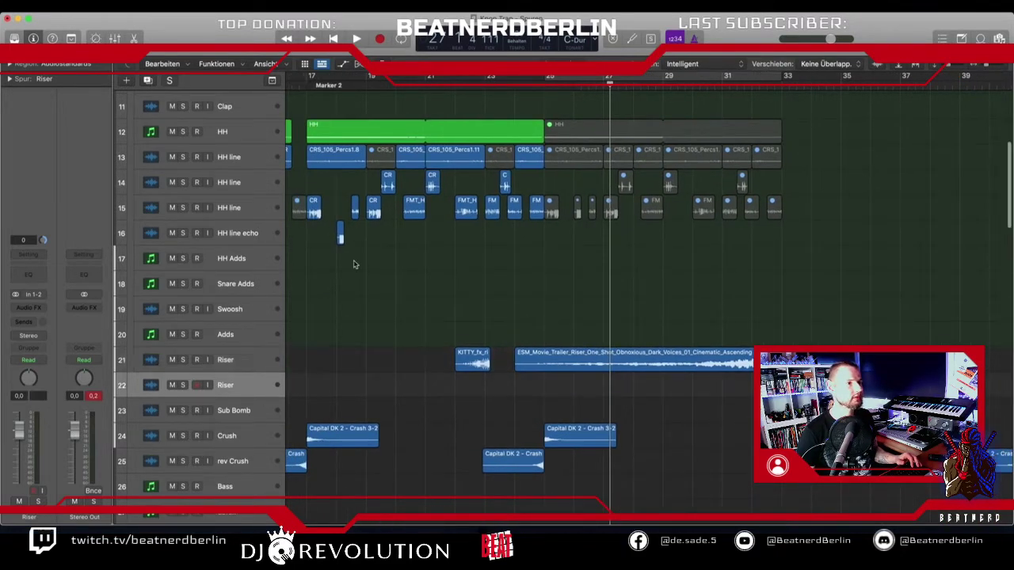
{"action": "double_click", "coordinate": [228, 385]}
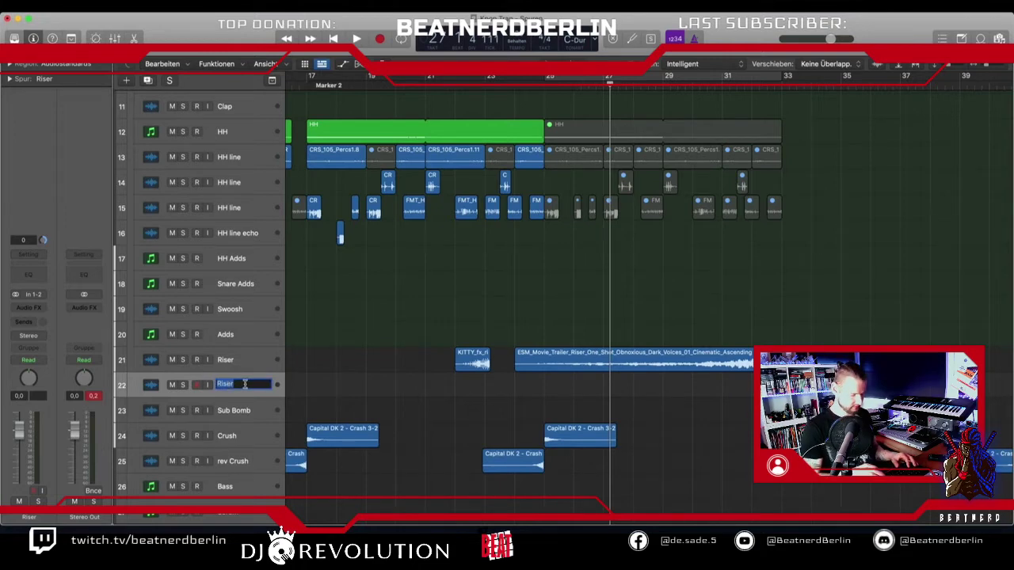
{"action": "type", "text": "FX"}
{"action": "key", "text": "Return"}
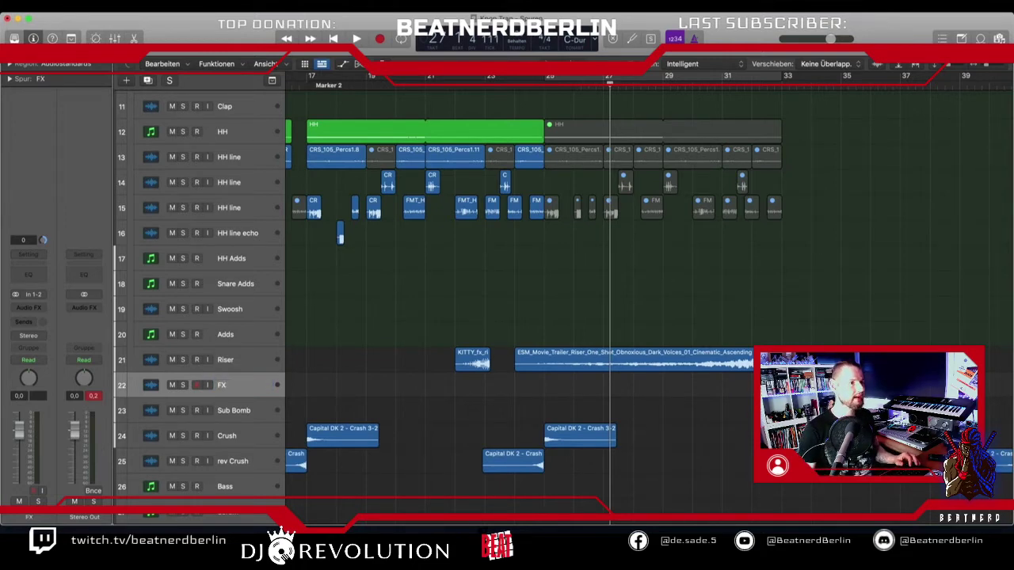
{"action": "left_click_drag", "start_coordinate": [461, 358], "coordinate": [754, 386]}
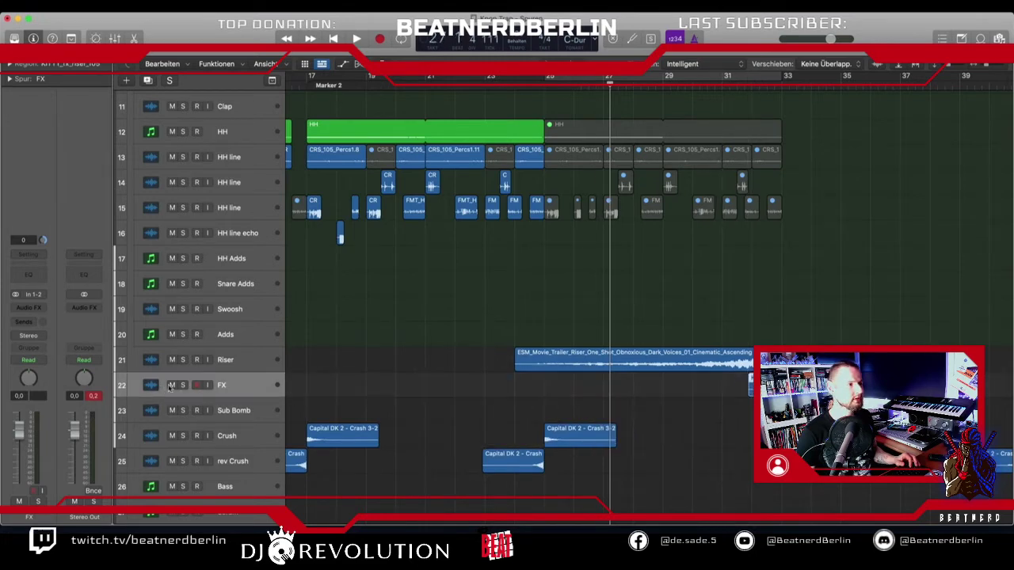
- Shift the ESM_Movie_Trailer_Riser region on the Riser track to about bar 22 and trim its start to bar 25
{"action": "left_click_drag", "start_coordinate": [591, 358], "coordinate": [562, 360]}
{"action": "scroll", "coordinate": [575, 342], "scroll_direction": "up", "scroll_amount": 8}
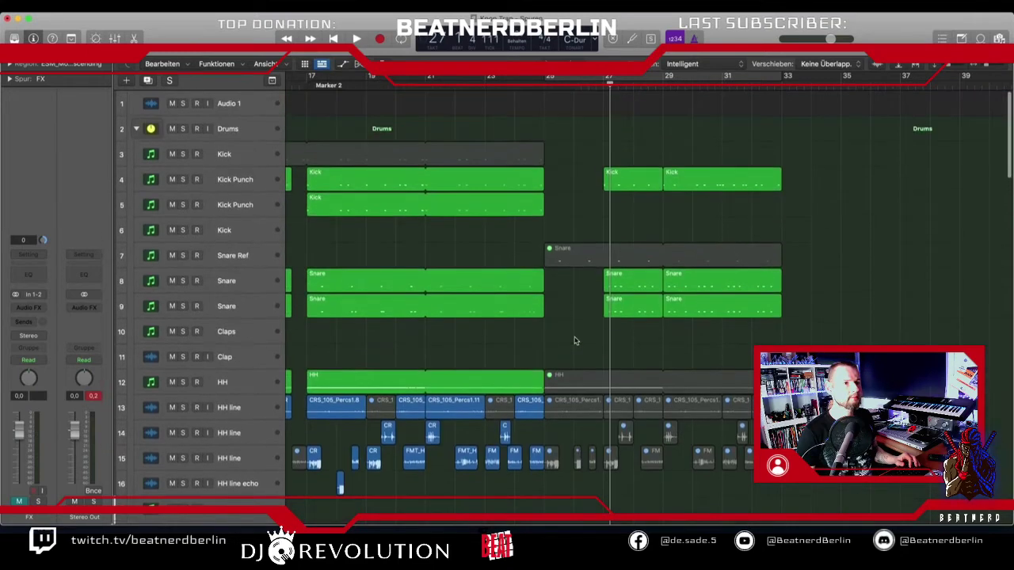
{"action": "scroll", "coordinate": [575, 341], "scroll_direction": "down", "scroll_amount": 9}
{"action": "left_click_drag", "start_coordinate": [777, 334], "coordinate": [751, 320]}
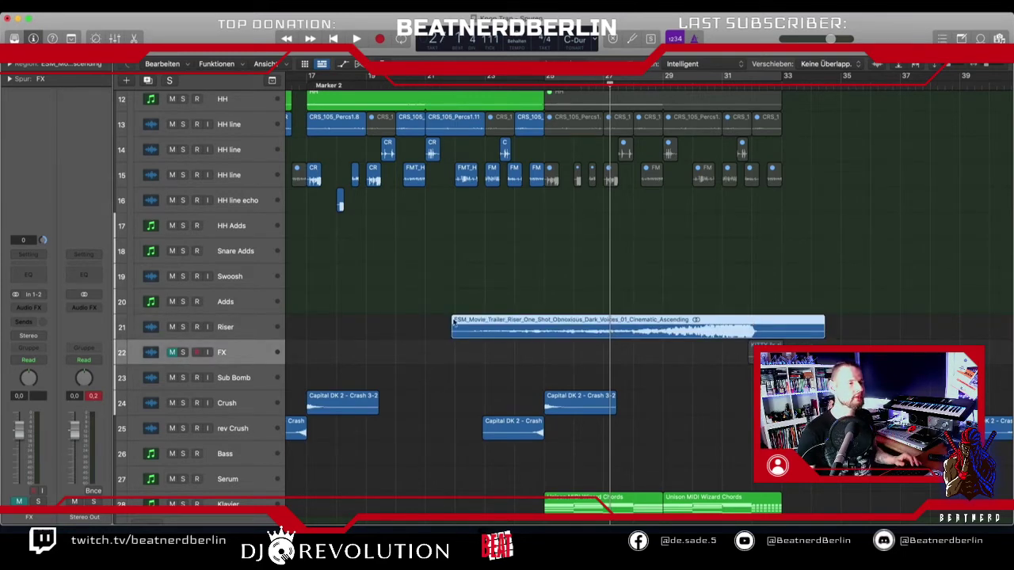
{"action": "left_click_drag", "start_coordinate": [454, 339], "coordinate": [545, 338]}
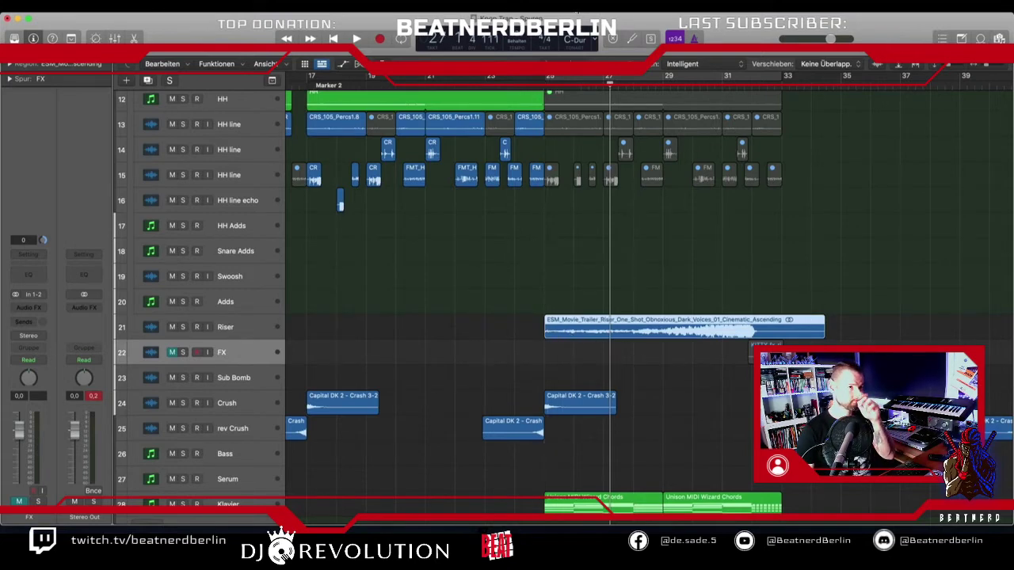
- Apply a long fade-in to the riser region from its start at bar 25 to about bar 31 with the Fade tool
{"action": "key", "text": "t"}
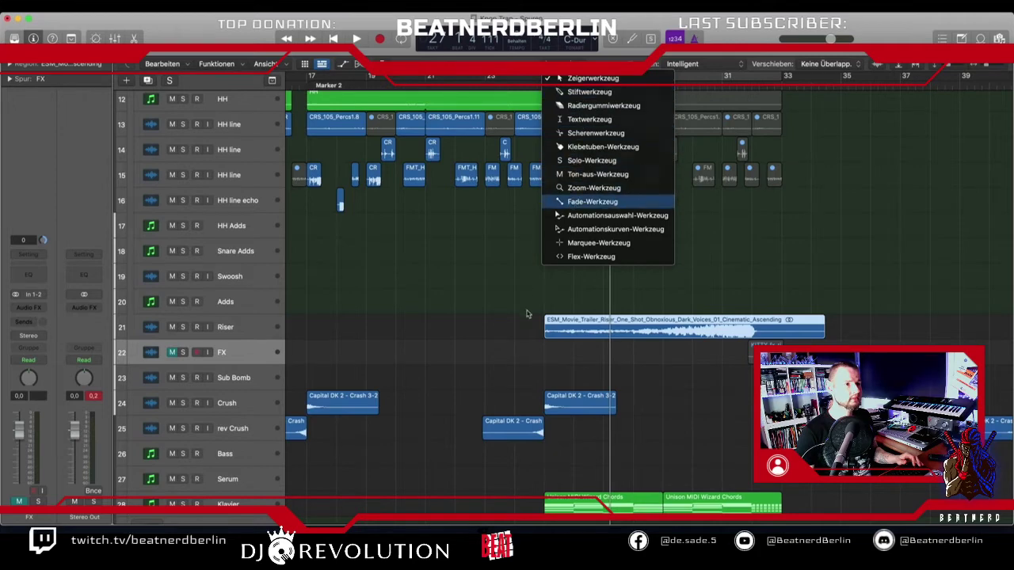
{"action": "left_click_drag", "start_coordinate": [522, 323], "coordinate": [726, 327]}
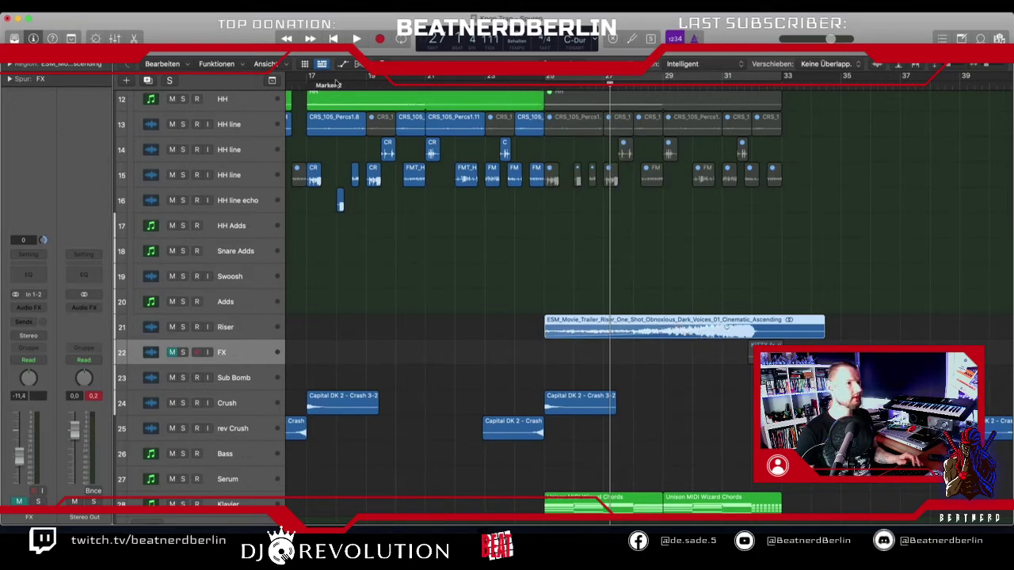
{"action": "key", "text": "t"}
{"action": "key", "text": "t"}
- Add a Channel EQ to the Riser track, enable its low-cut band, and raise the cutoff frequency
{"action": "left_click", "coordinate": [236, 327]}
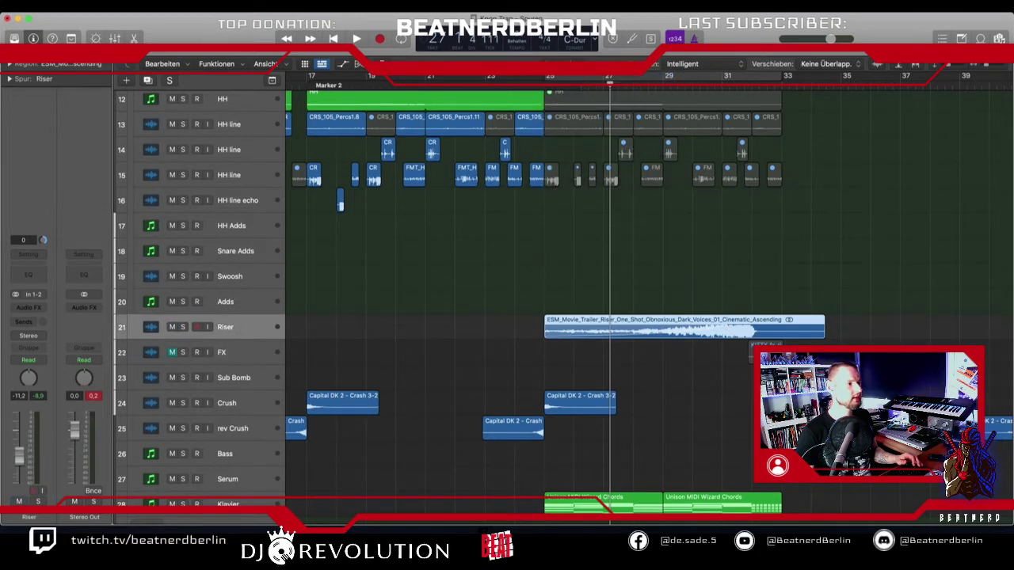
{"action": "double_click", "coordinate": [30, 274]}
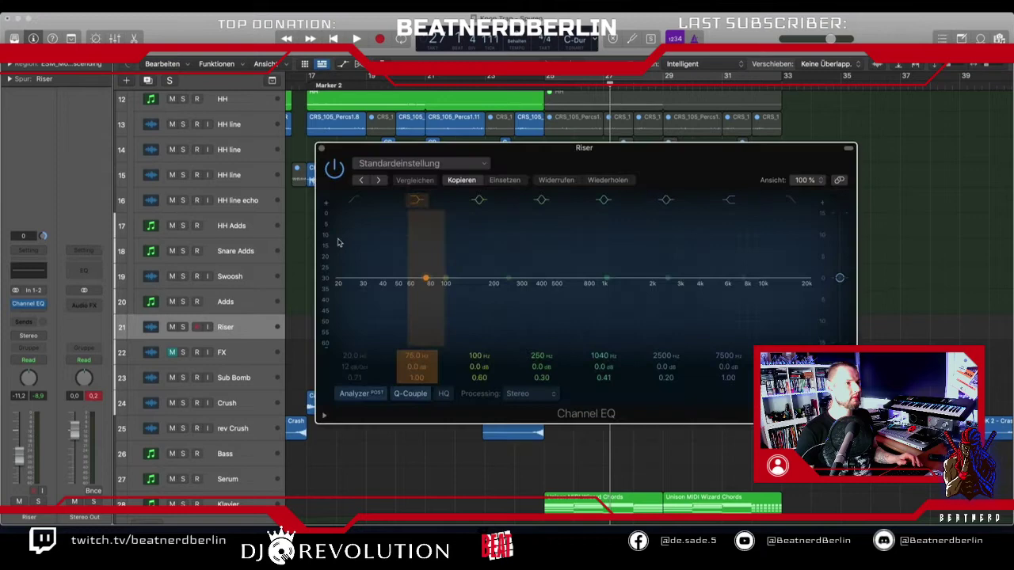
{"action": "left_click", "coordinate": [354, 201]}
{"action": "left_click_drag", "start_coordinate": [348, 289], "coordinate": [572, 310]}
{"action": "left_click", "coordinate": [322, 150]}
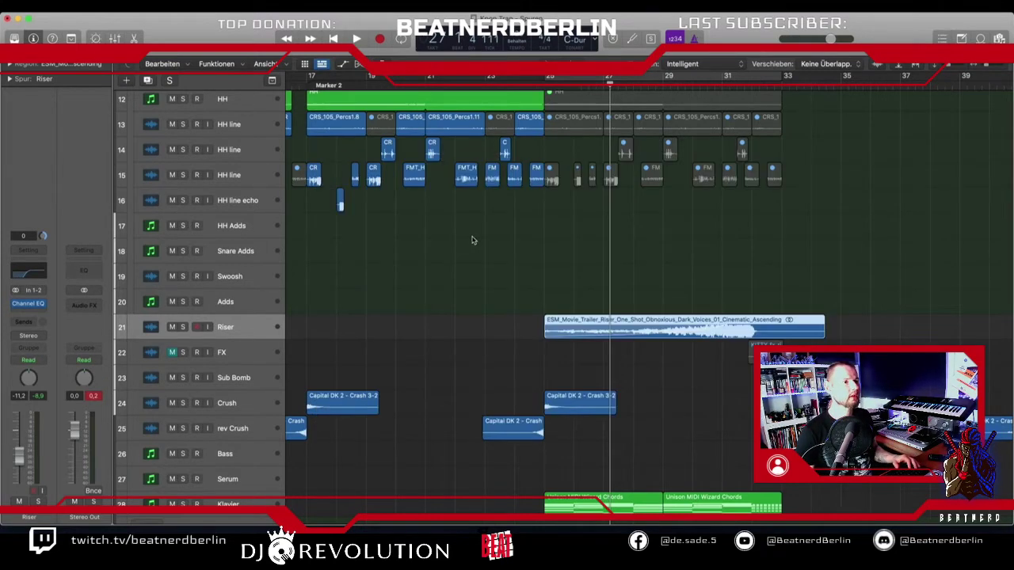
- Play the arrangement from about bar 23 to hear the riser with the surrounding tracks
{"action": "left_click", "coordinate": [507, 88]}
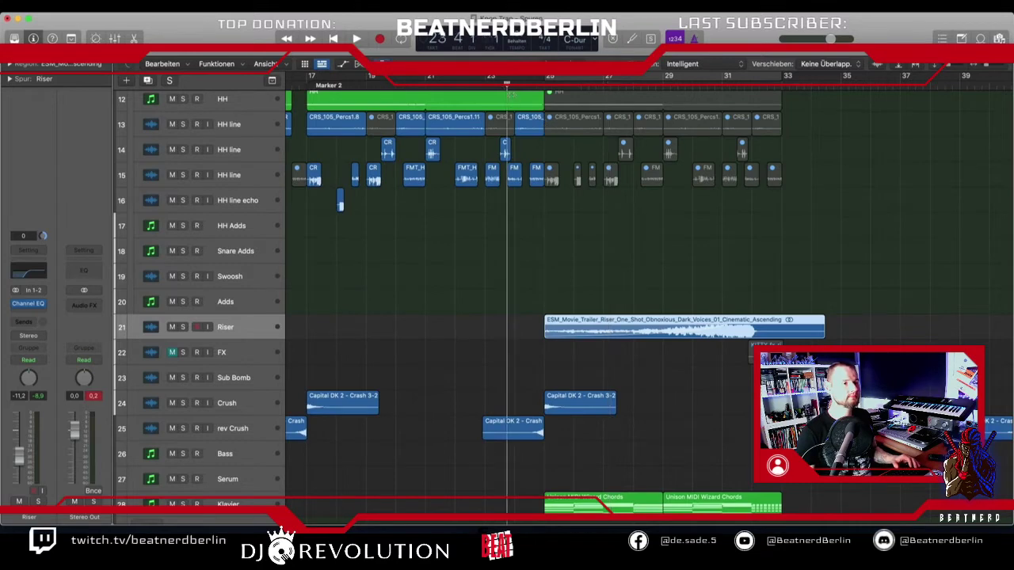
{"action": "key", "text": "space"}
{"action": "scroll", "coordinate": [541, 167], "scroll_direction": "right", "scroll_amount": 2}
{"action": "scroll", "coordinate": [541, 166], "scroll_direction": "up", "scroll_amount": 1}
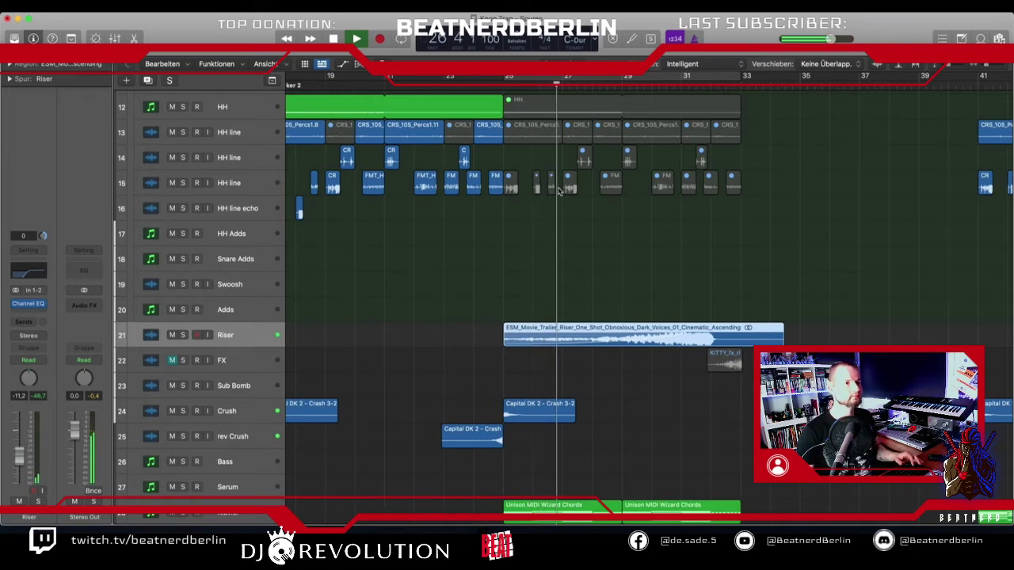
{"action": "scroll", "coordinate": [588, 260], "scroll_direction": "down", "scroll_amount": 3}
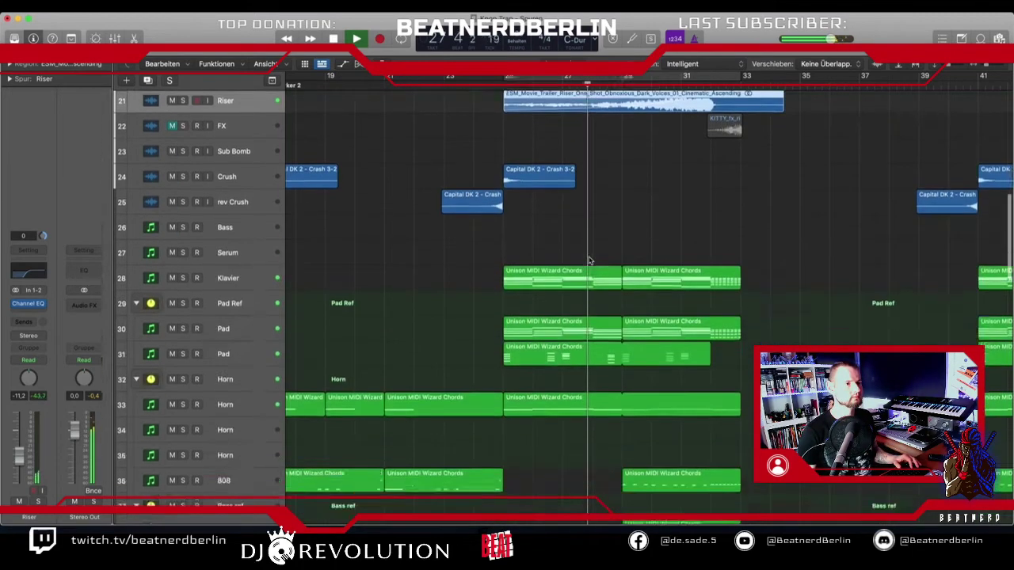
{"action": "scroll", "coordinate": [588, 260], "scroll_direction": "up", "scroll_amount": 6}
{"action": "key", "text": "space"}
- Delete the Kick Punch region and both Snare regions at bars 27–29, and play the part from about bar 21
{"action": "left_click", "coordinate": [575, 189]}
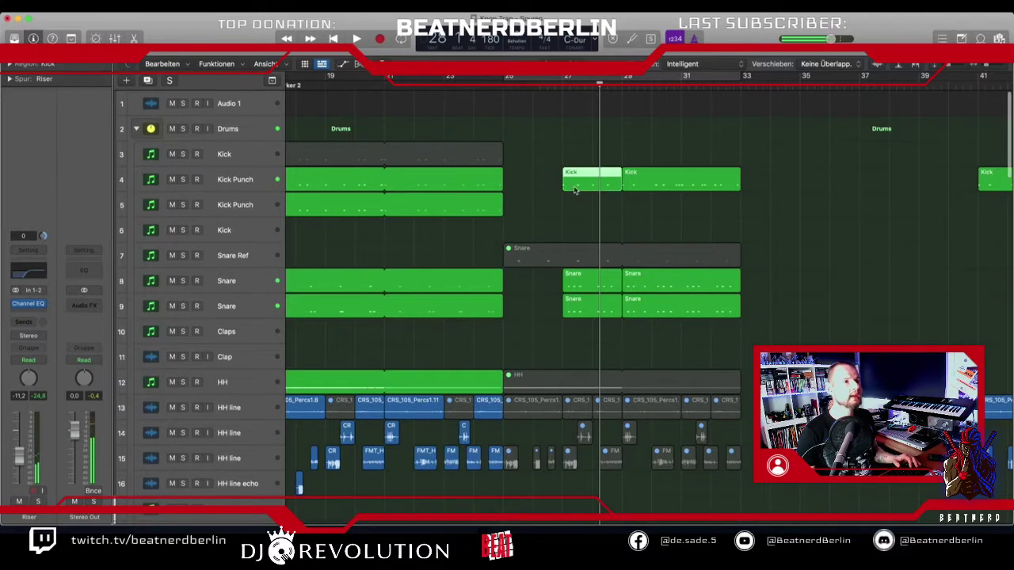
{"action": "key", "text": "BackSpace"}
{"action": "left_click_drag", "start_coordinate": [546, 287], "coordinate": [584, 328]}
{"action": "key", "text": "BackSpace"}
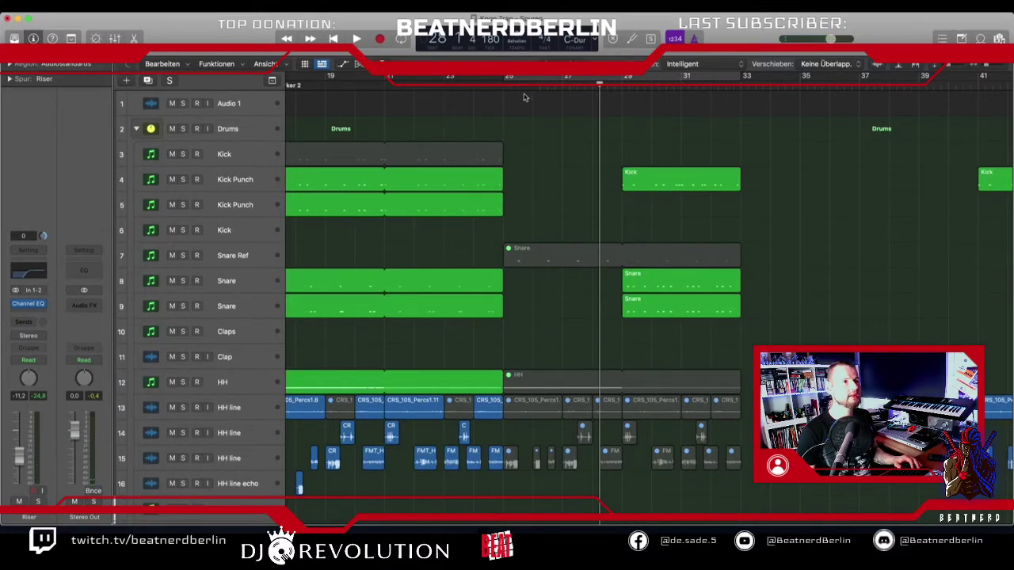
{"action": "left_click_drag", "start_coordinate": [538, 89], "coordinate": [387, 91]}
{"action": "key", "text": "space"}
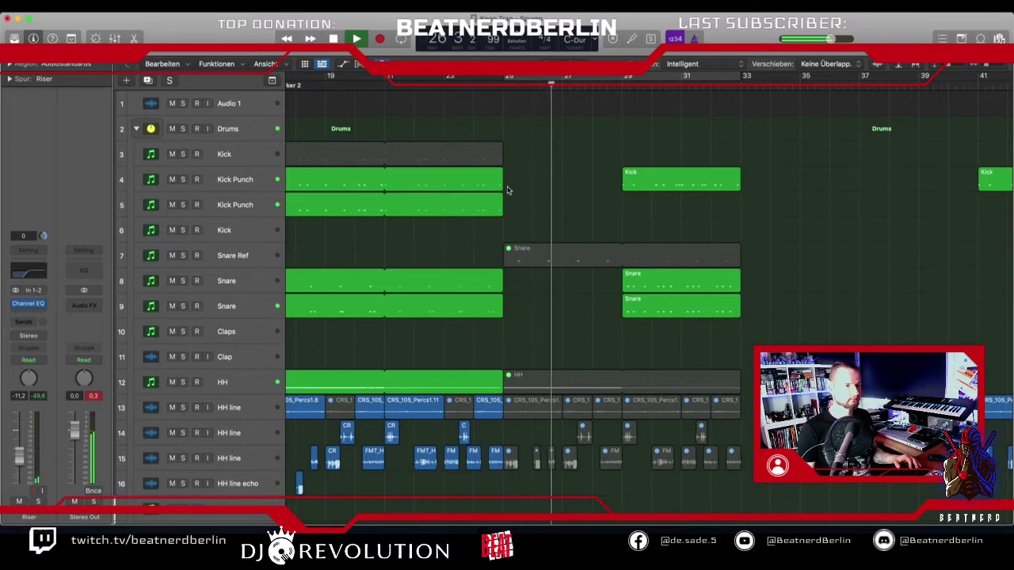
- Stop playback, switch to the Splice sample library and clear the riser search
{"action": "scroll", "coordinate": [505, 158], "scroll_direction": "down", "scroll_amount": 10}
{"action": "key", "text": "space"}
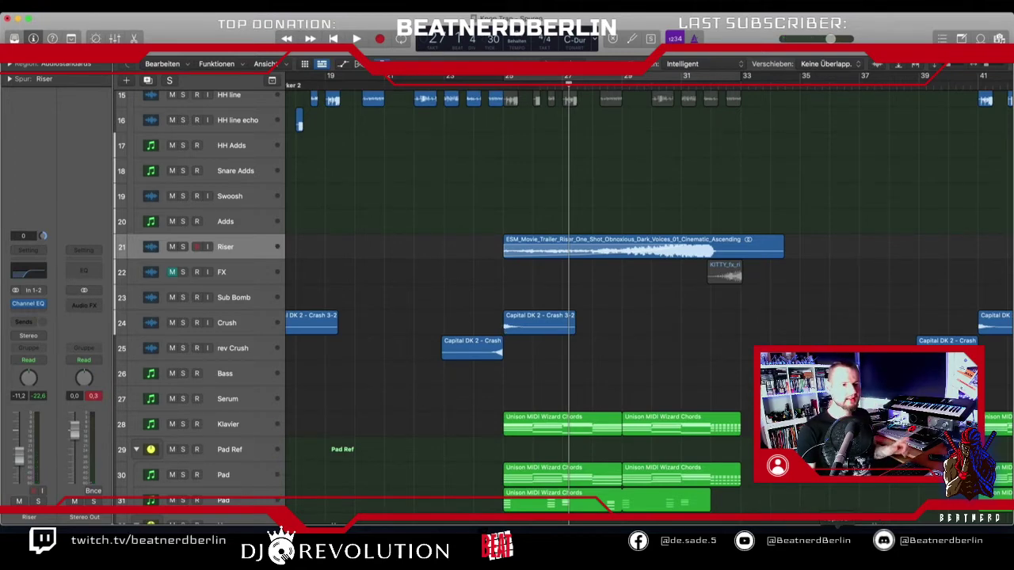
{"action": "left_click", "coordinate": [837, 540]}
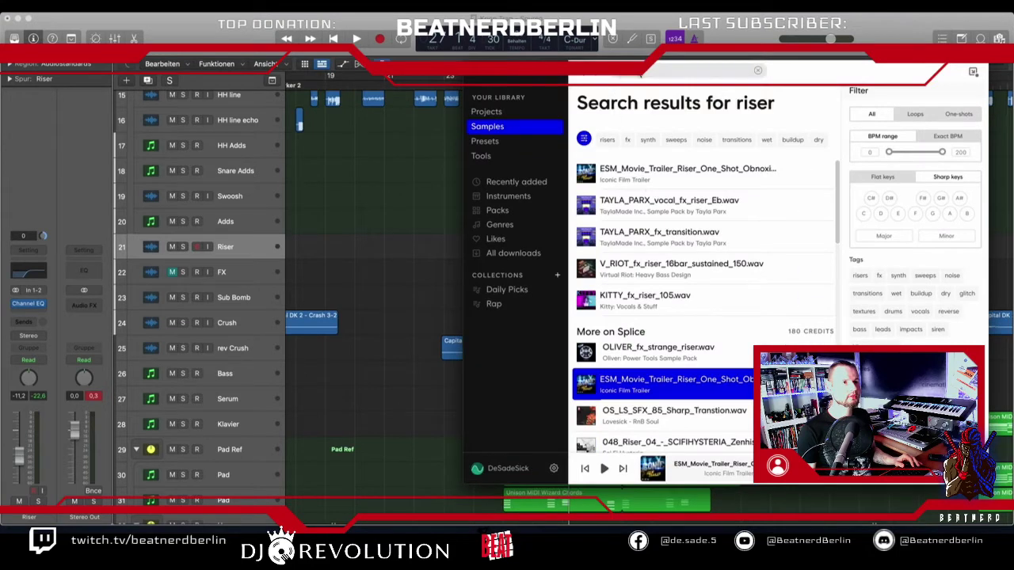
{"action": "left_click", "coordinate": [758, 70]}
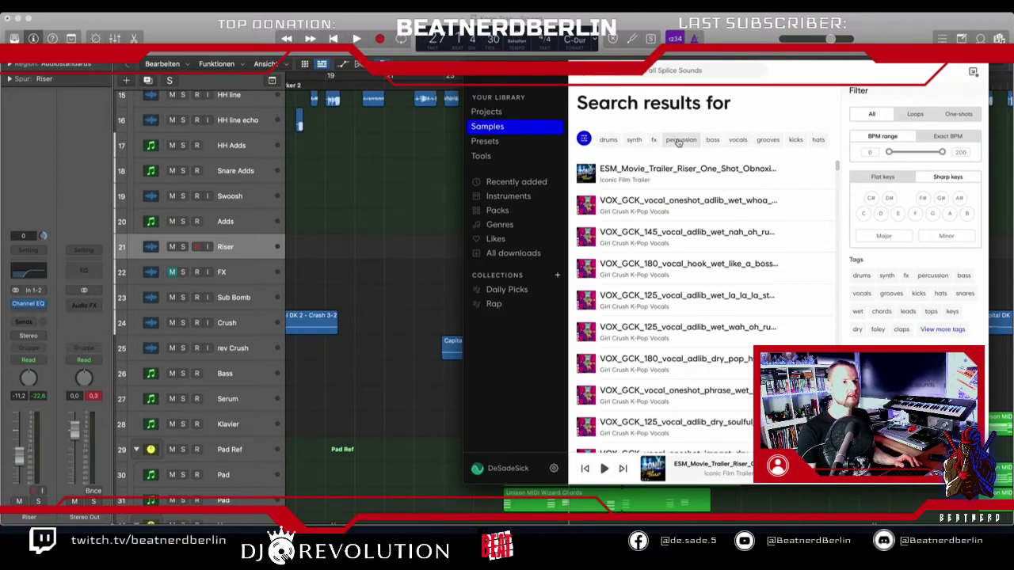
- Filter the library's samples by the fx tag instead of synth, with the detailed filter options hidden
{"action": "left_click", "coordinate": [633, 140]}
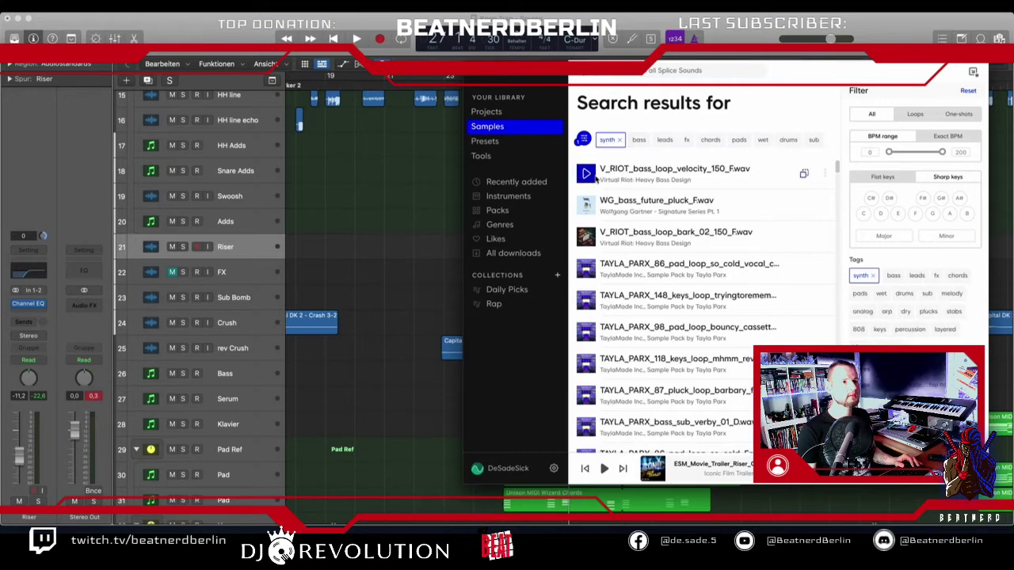
{"action": "left_click", "coordinate": [584, 143]}
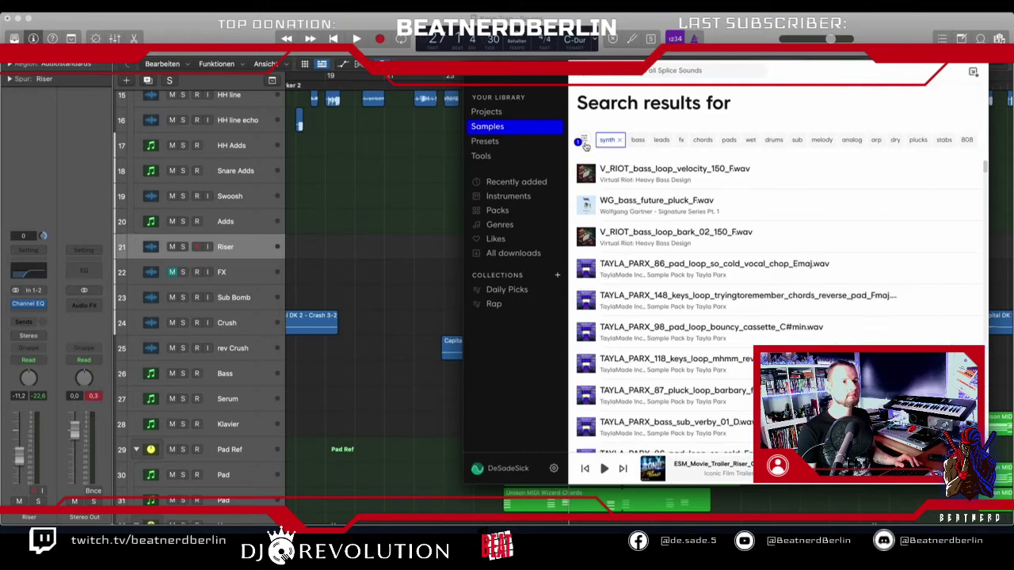
{"action": "left_click", "coordinate": [611, 139]}
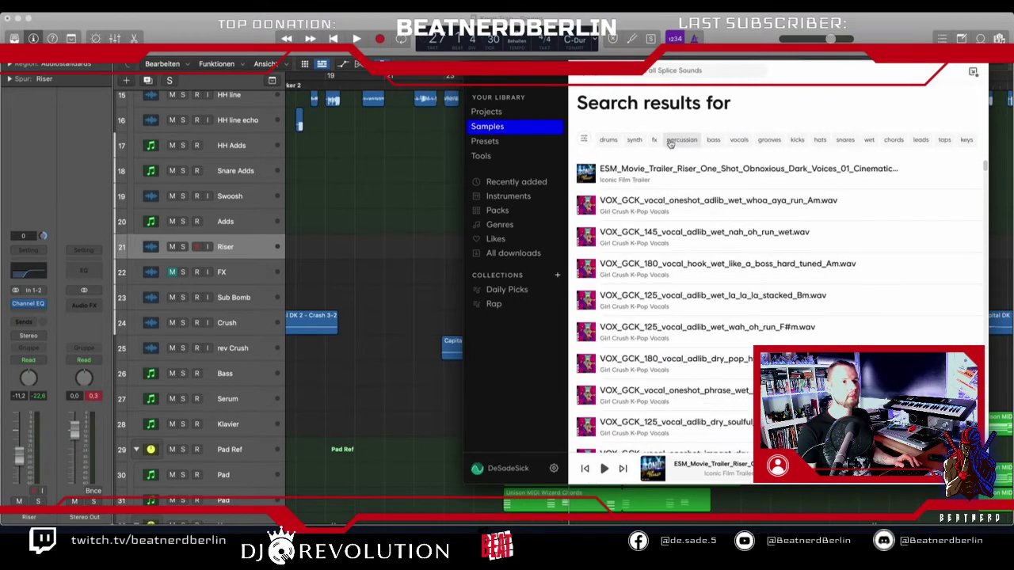
{"action": "left_click", "coordinate": [654, 141]}
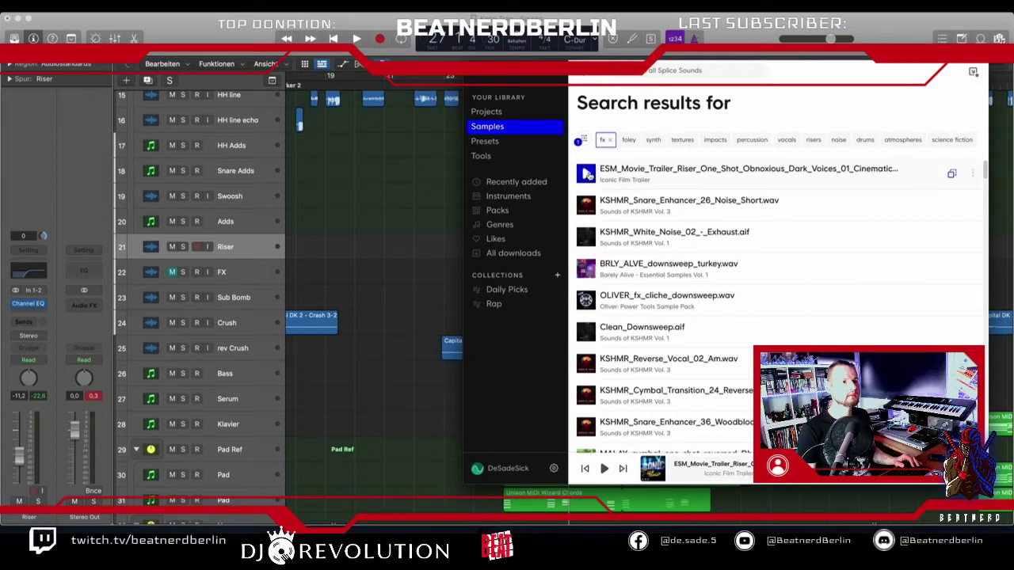
- Audition the noise and downsweep samples, from KSHMR_Snare_Enhancer_26_Noise_Short through Clean_Downsweep
{"action": "left_click", "coordinate": [586, 206]}
{"action": "left_click", "coordinate": [587, 235]}
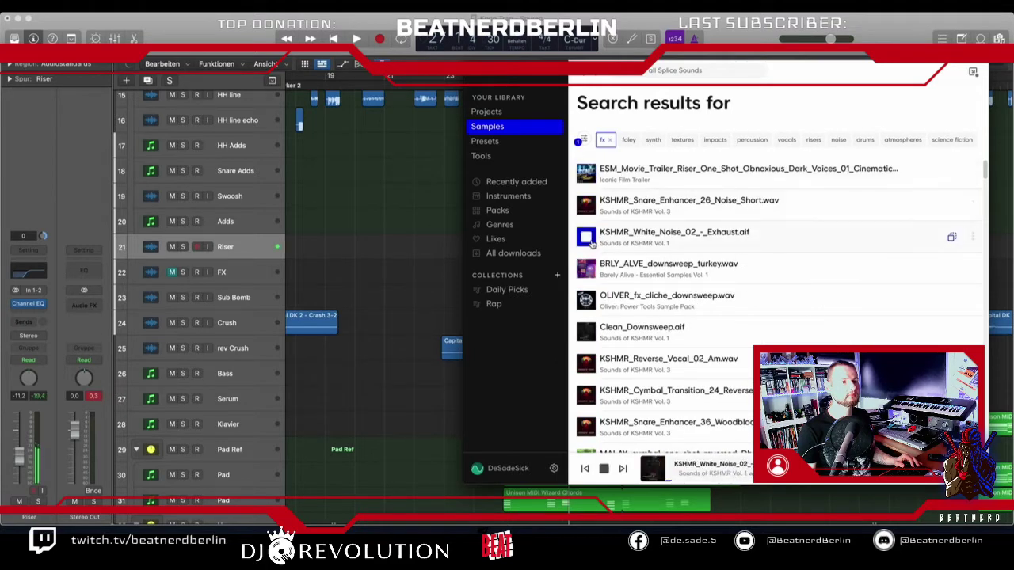
{"action": "left_click", "coordinate": [586, 268]}
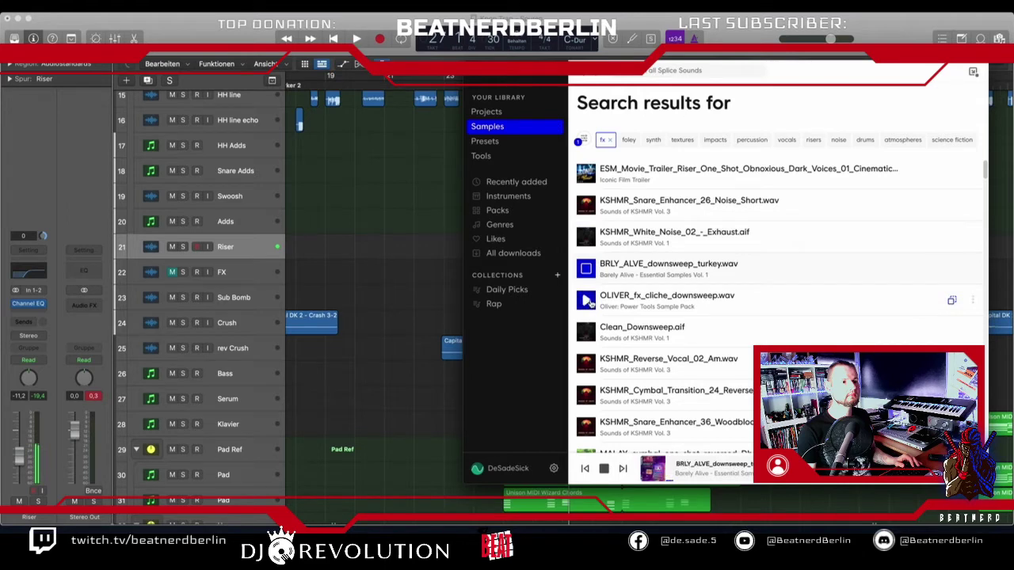
{"action": "left_click", "coordinate": [586, 301]}
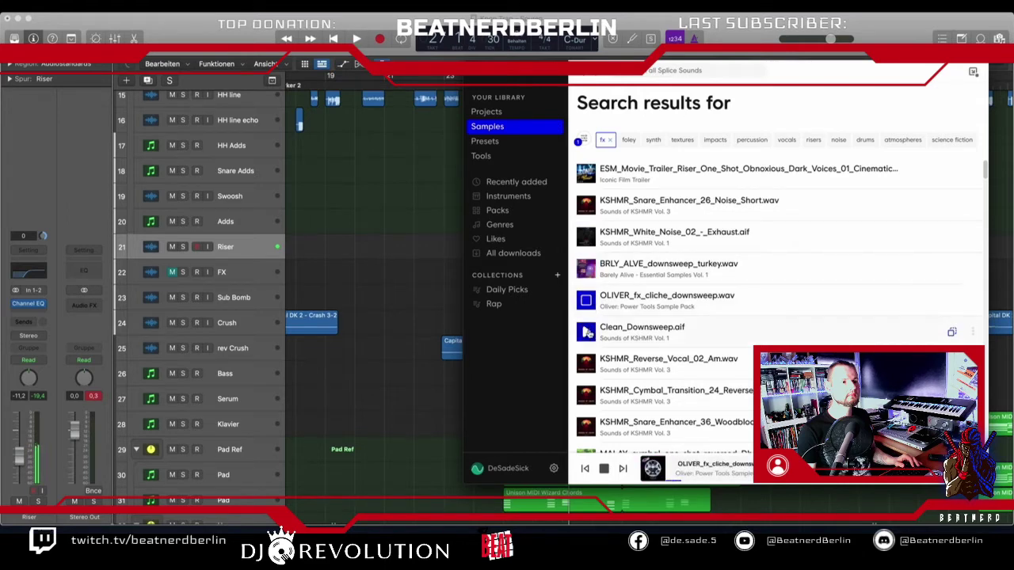
{"action": "left_click", "coordinate": [586, 333]}
- Audition the reverse and transition samples, from KSHMR_Reverse_Vocal_02_Am through PL_EPV3_02_Fx_Intro_Vox_97_Emin_Wet
{"action": "scroll", "coordinate": [586, 325], "scroll_direction": "down", "scroll_amount": 2}
{"action": "left_click", "coordinate": [586, 288]}
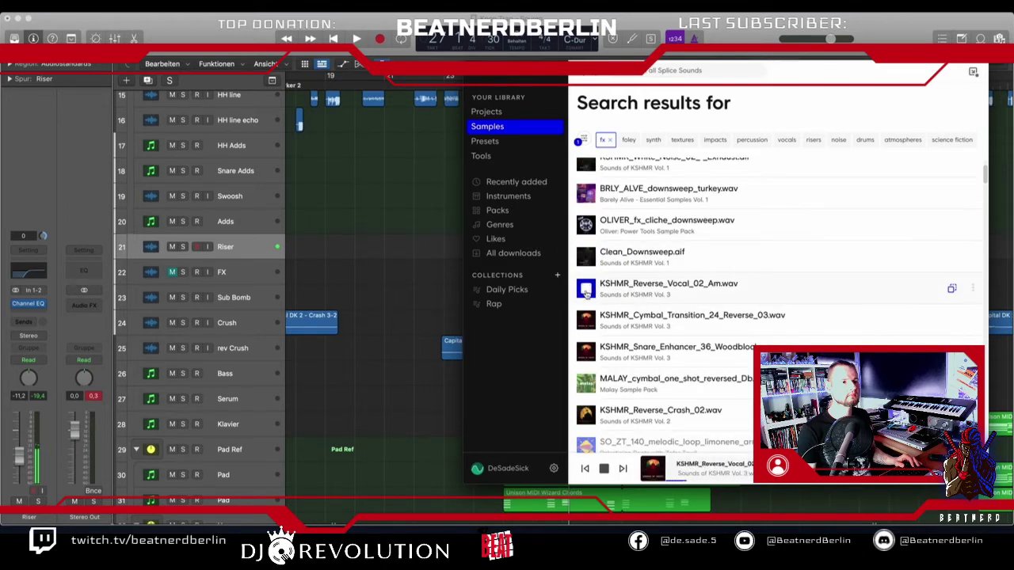
{"action": "left_click", "coordinate": [587, 320]}
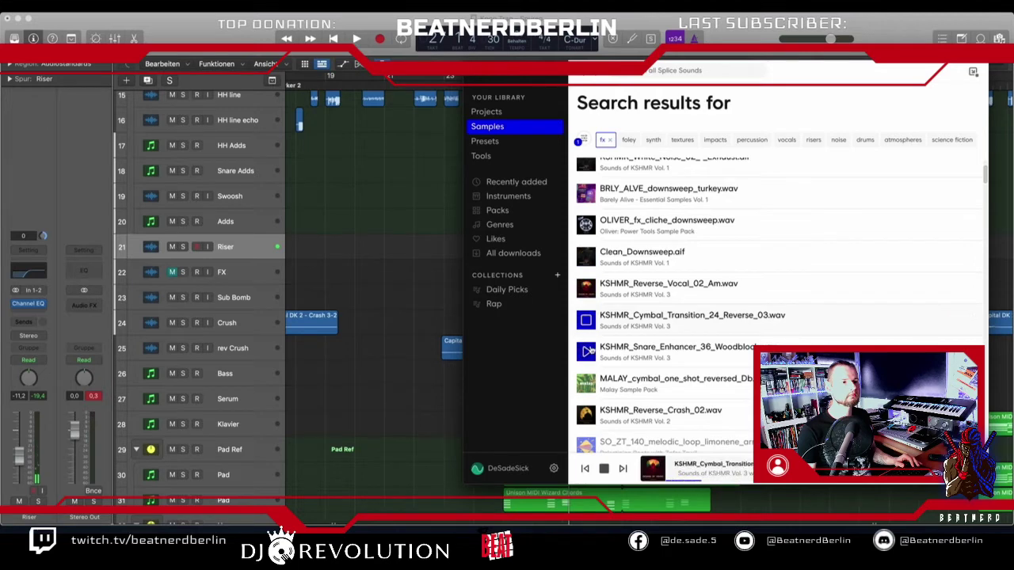
{"action": "left_click", "coordinate": [587, 351]}
{"action": "left_click", "coordinate": [586, 382]}
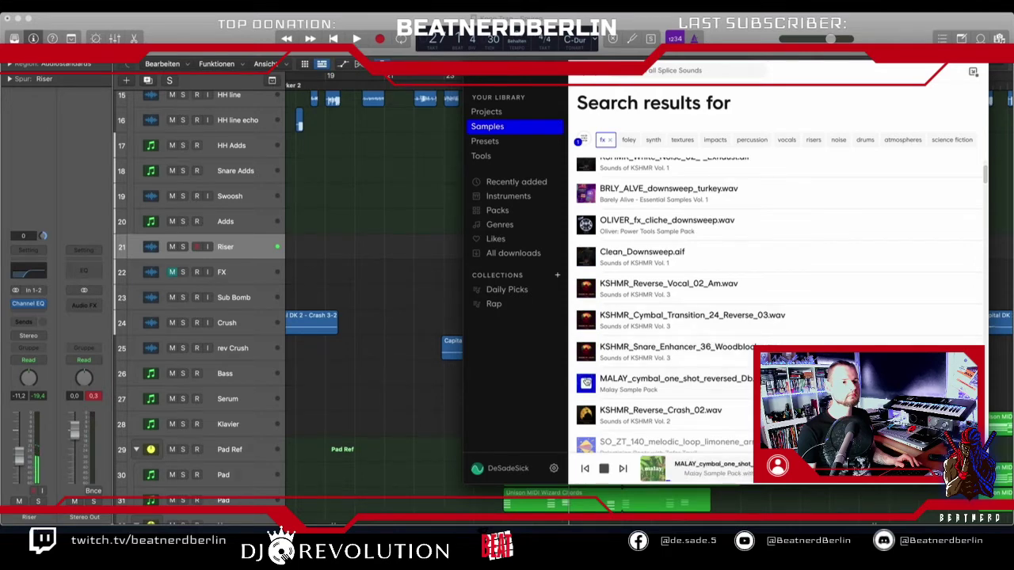
{"action": "scroll", "coordinate": [601, 339], "scroll_direction": "down", "scroll_amount": 2}
{"action": "left_click", "coordinate": [587, 328]}
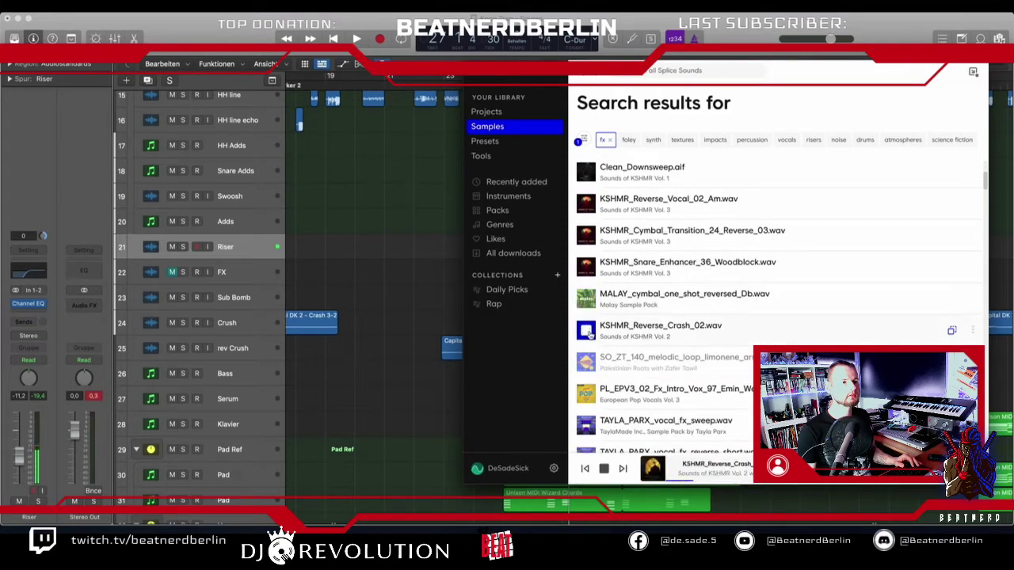
{"action": "left_click", "coordinate": [586, 393]}
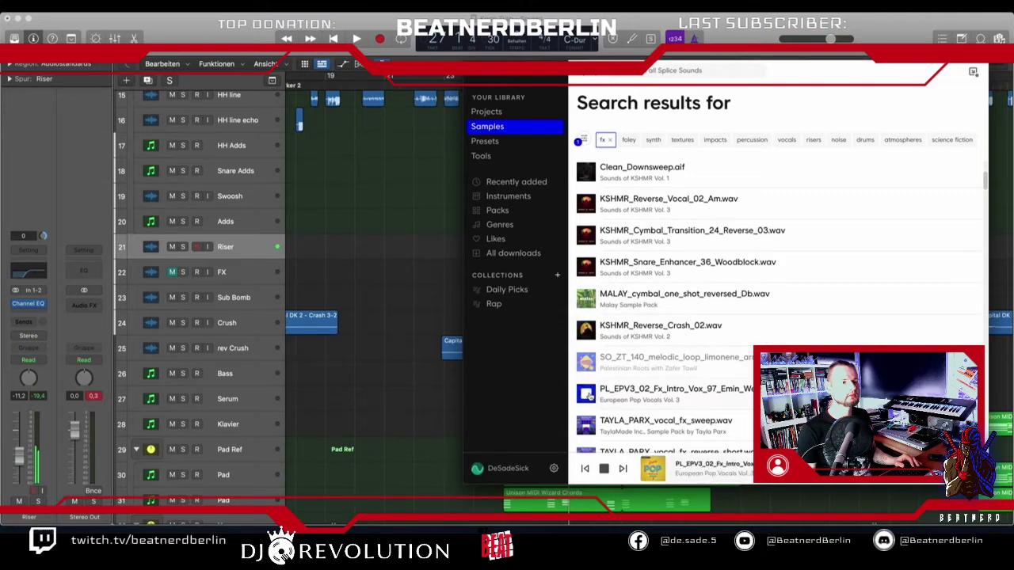
- Audition the TAYLA_PARX vocal fx samples, including the sweep, short reverse, reverse ahh and hit ahh sounds
{"action": "scroll", "coordinate": [586, 352], "scroll_direction": "down", "scroll_amount": 2}
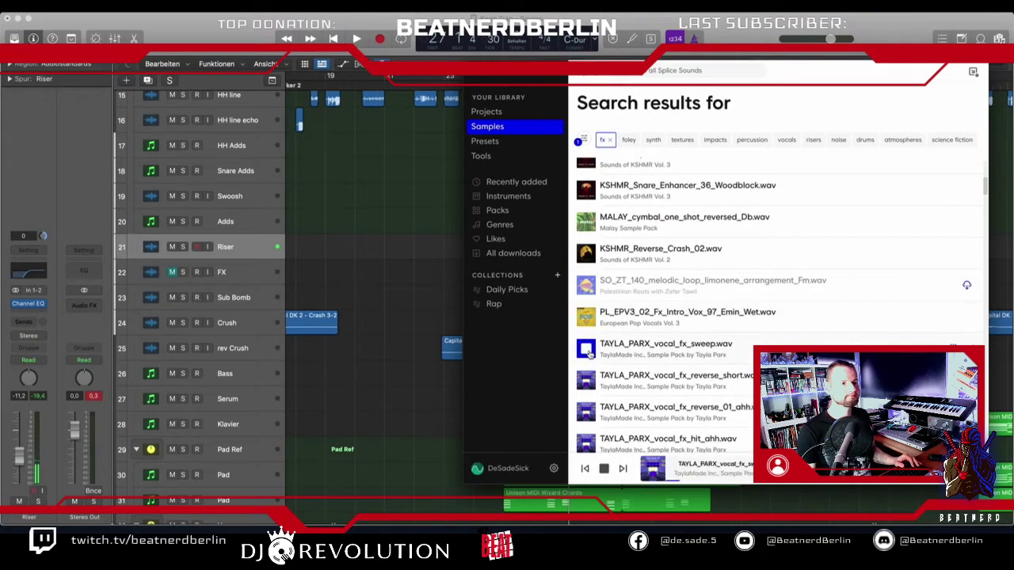
{"action": "scroll", "coordinate": [587, 350], "scroll_direction": "down", "scroll_amount": 2}
{"action": "left_click", "coordinate": [586, 293]}
{"action": "left_click", "coordinate": [586, 324]}
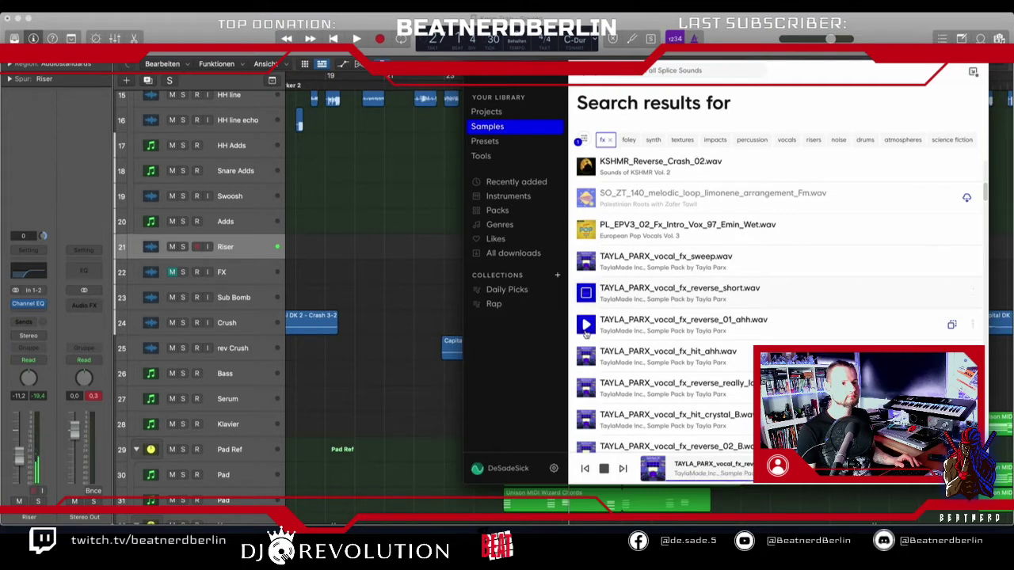
{"action": "left_click", "coordinate": [586, 357]}
{"action": "scroll", "coordinate": [603, 359], "scroll_direction": "down", "scroll_amount": 1}
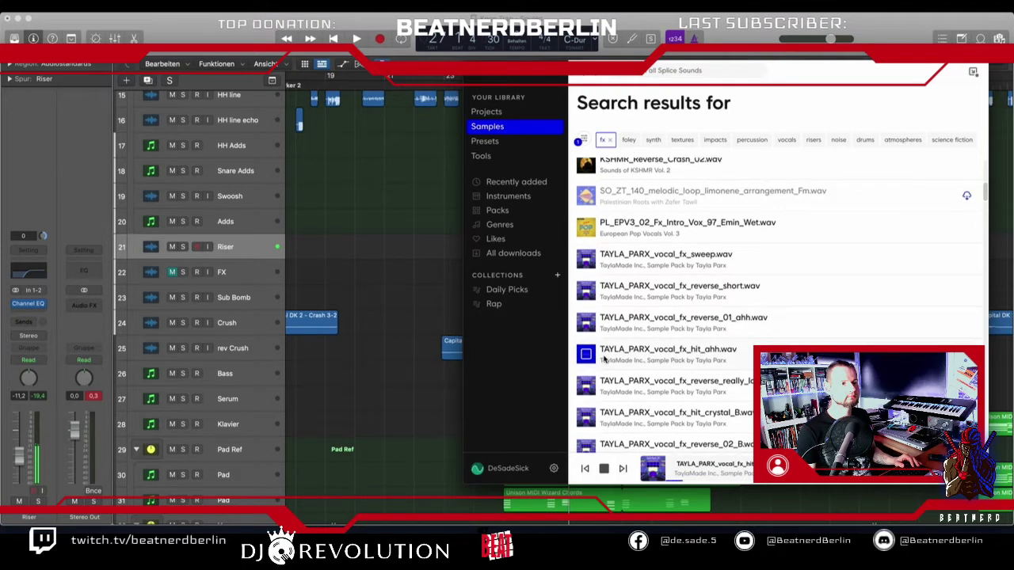
{"action": "left_click", "coordinate": [586, 385]}
{"action": "scroll", "coordinate": [614, 369], "scroll_direction": "down", "scroll_amount": 12}
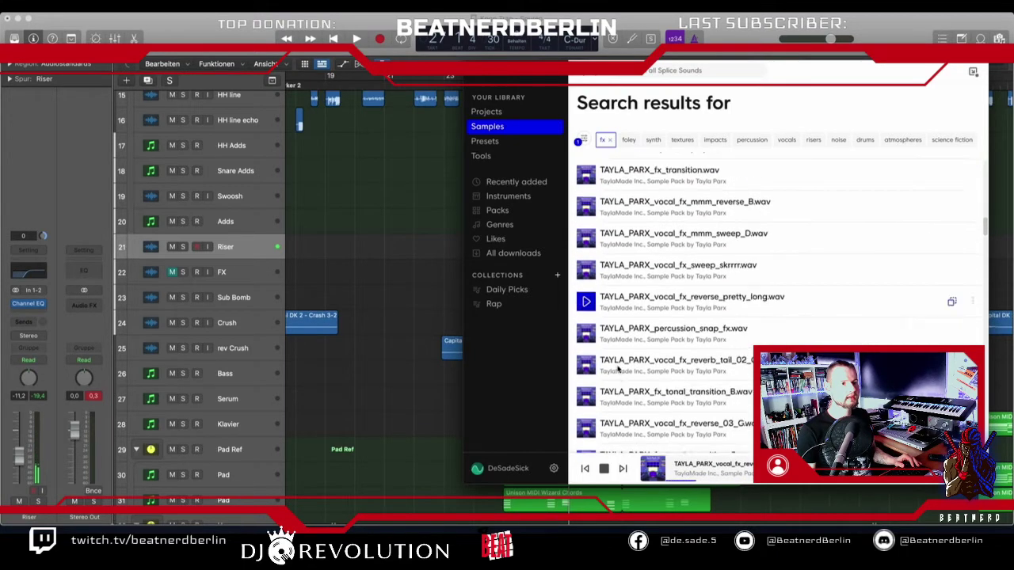
- Audition the KSHMR vocal and stadium crowd samples, ELIMINATE_fx_swell_storytime and KARRA_vocal_transition_06_Ebm further down the fx results
{"action": "scroll", "coordinate": [616, 369], "scroll_direction": "down", "scroll_amount": 10}
{"action": "scroll", "coordinate": [610, 369], "scroll_direction": "up", "scroll_amount": 1}
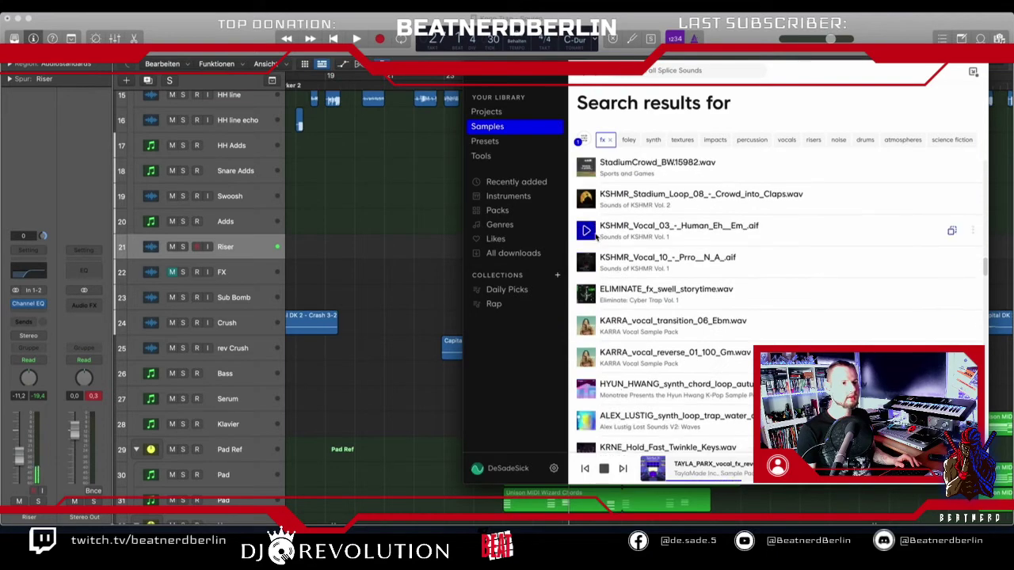
{"action": "left_click", "coordinate": [586, 230]}
{"action": "left_click", "coordinate": [586, 199]}
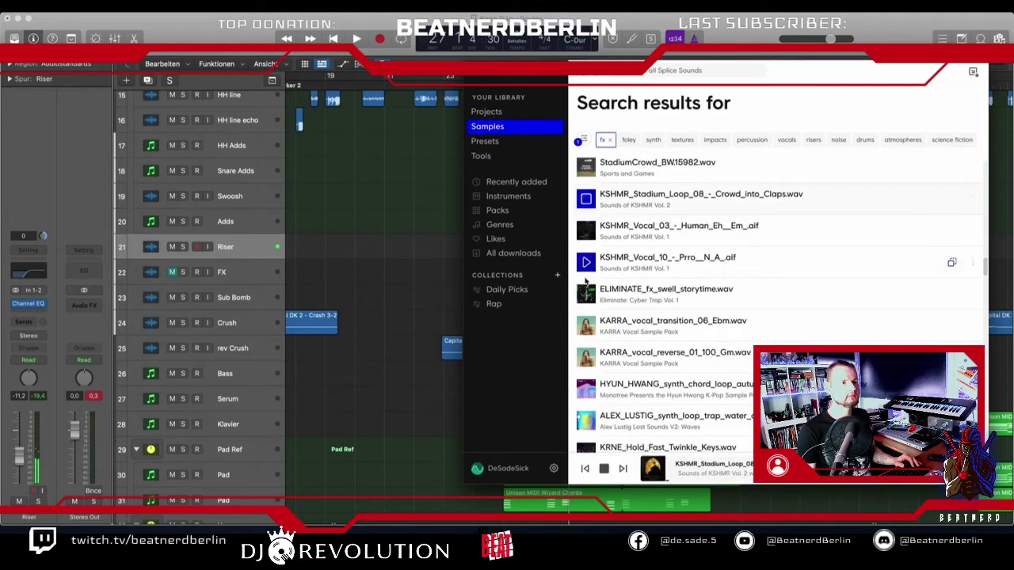
{"action": "left_click", "coordinate": [585, 297]}
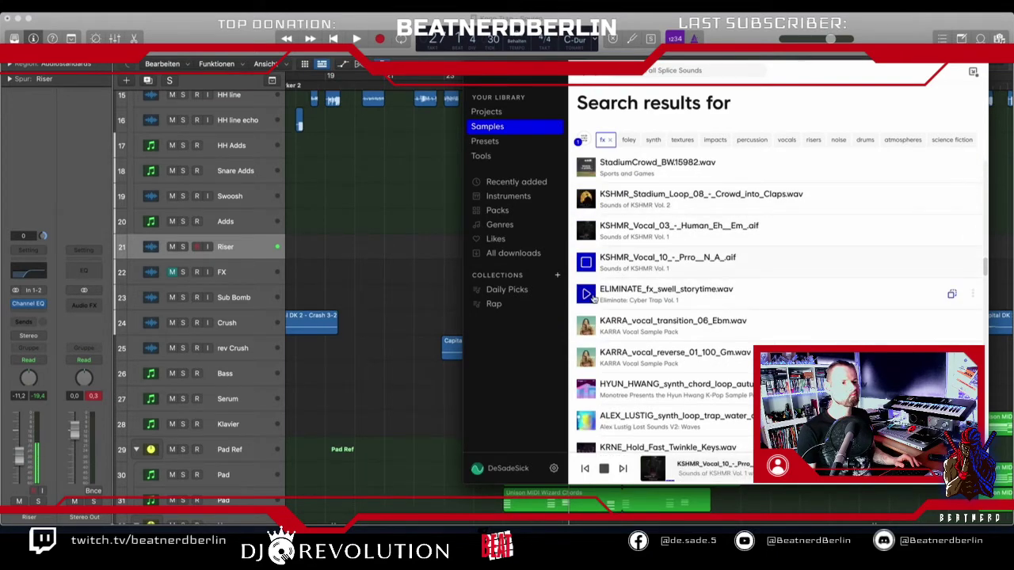
{"action": "left_click", "coordinate": [586, 326]}
- Audition the melodic samples from the HYUN_HWANG synth chord loop through KITTY_music_box_chord_Amin, including the guitar loops
{"action": "left_click", "coordinate": [586, 389]}
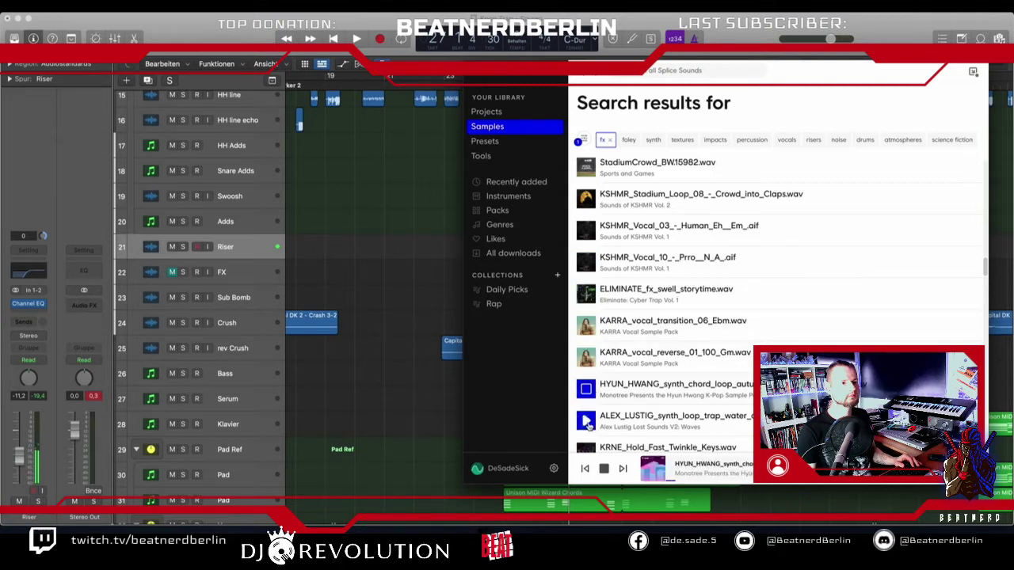
{"action": "left_click", "coordinate": [586, 421]}
{"action": "scroll", "coordinate": [586, 434], "scroll_direction": "down", "scroll_amount": 3}
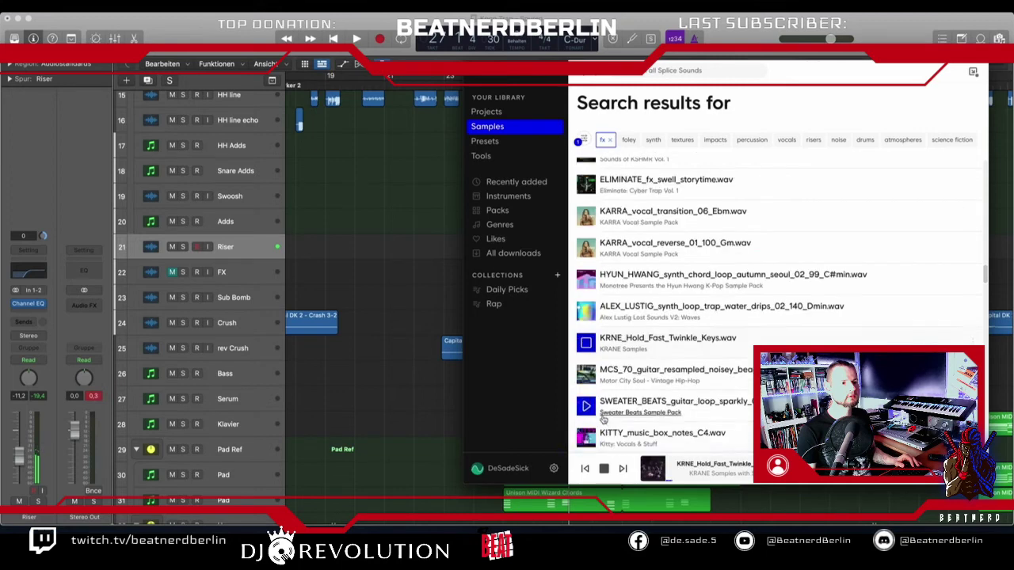
{"action": "left_click", "coordinate": [587, 346]}
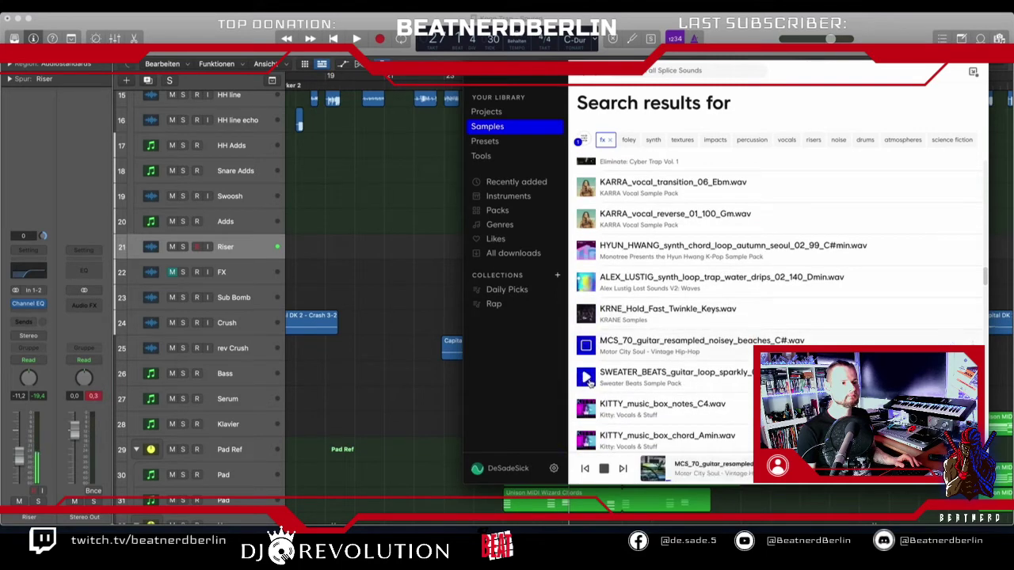
{"action": "left_click", "coordinate": [586, 377]}
{"action": "left_click", "coordinate": [586, 409]}
{"action": "left_click", "coordinate": [586, 437]}
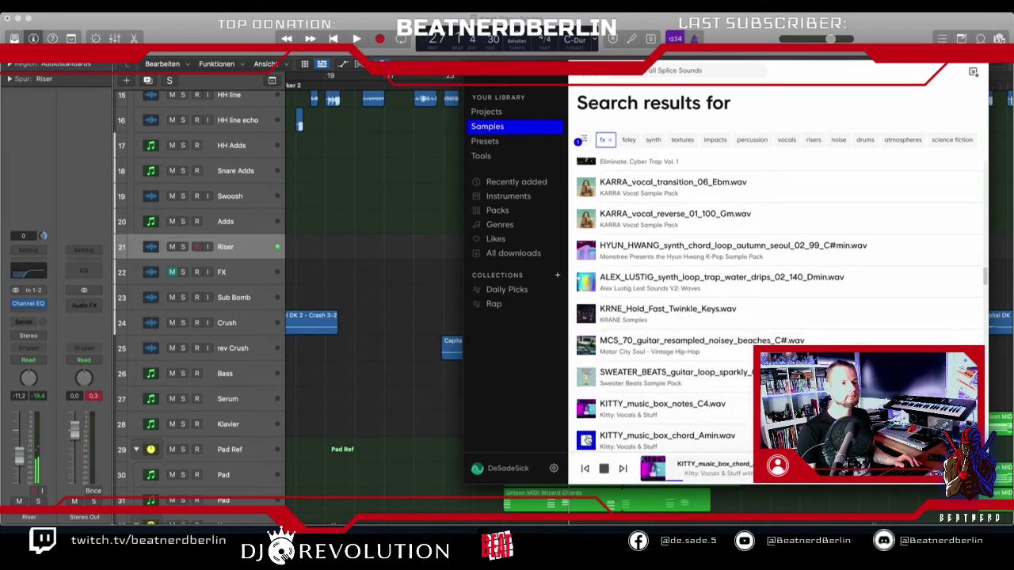
- Switch back to Logic Pro, duplicate the Crush track and move the crash region at bar 25 onto the duplicate
{"action": "key", "text": "super+Tab"}
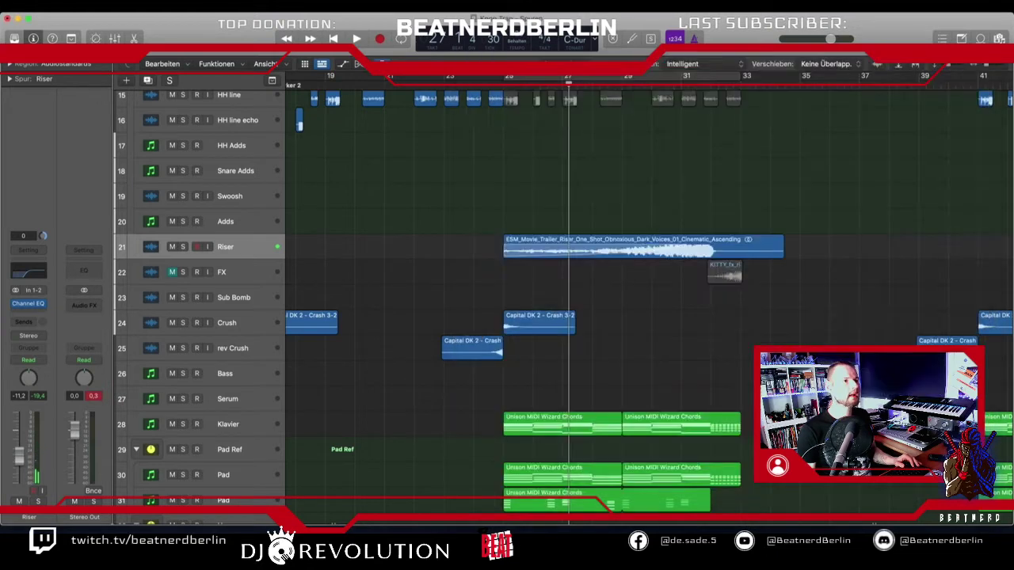
{"action": "left_click", "coordinate": [209, 323]}
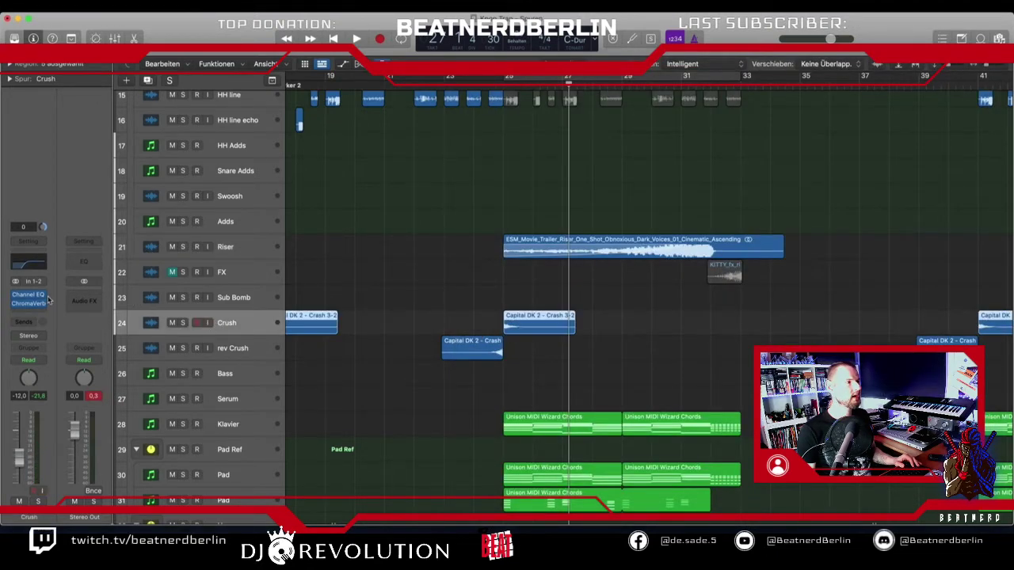
{"action": "left_click", "coordinate": [147, 80]}
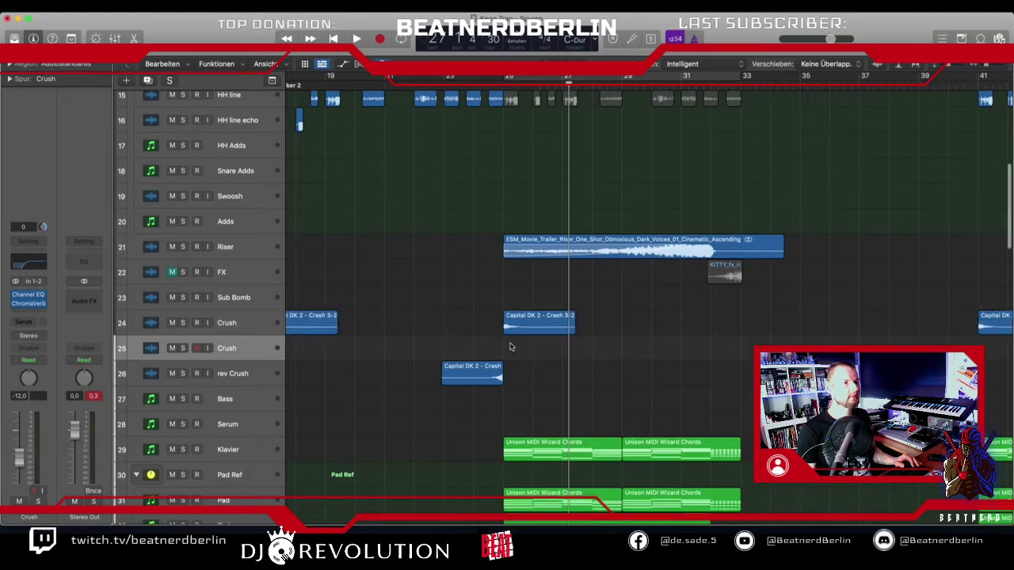
{"action": "left_click_drag", "start_coordinate": [509, 326], "coordinate": [508, 351]}
- Rename the duplicated Crush track as Crush pre
{"action": "double_click", "coordinate": [244, 347]}
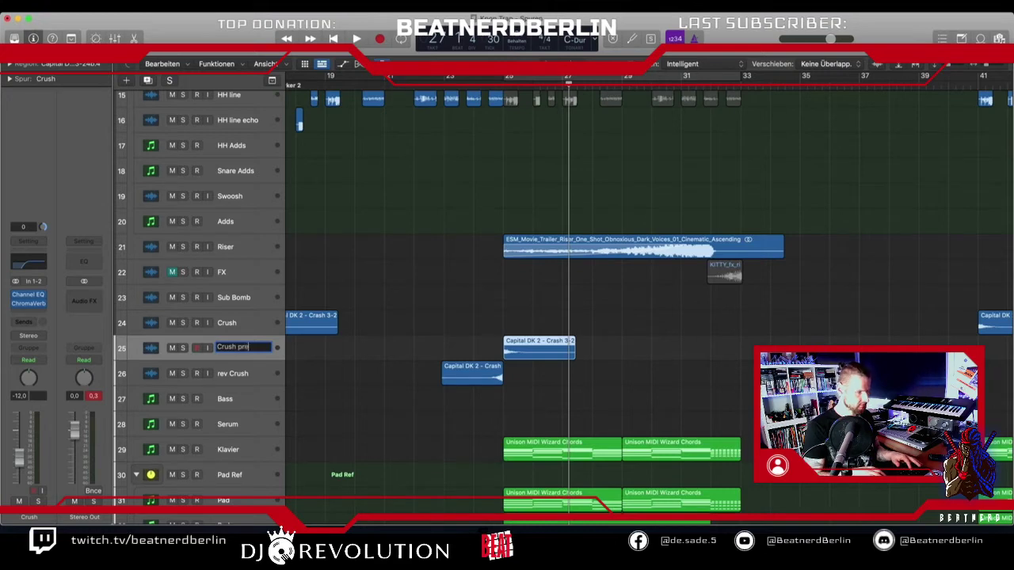
{"action": "type", "text": "pre"}
{"action": "key", "text": "Return"}
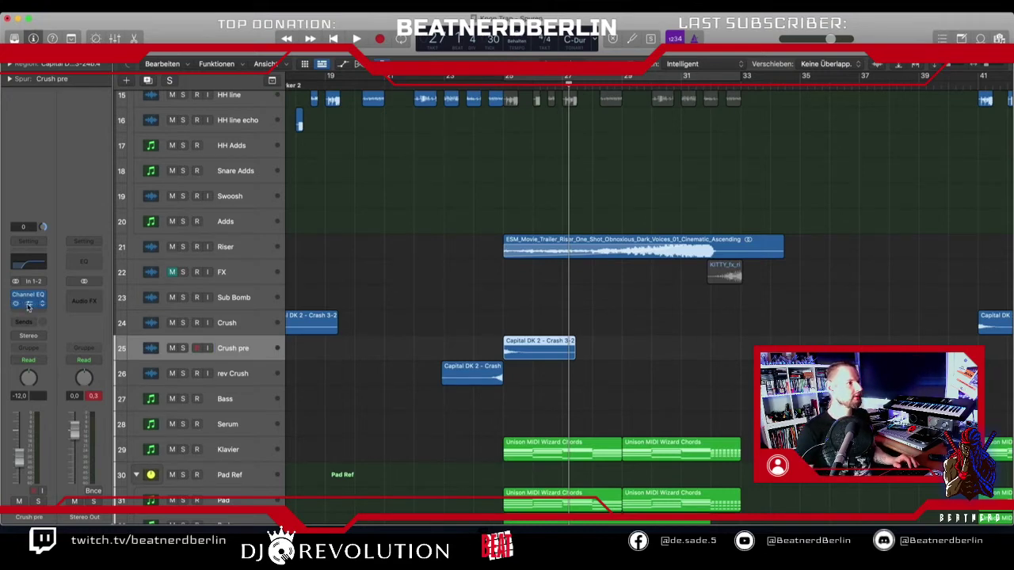
- Raise the wet level slightly in the Crush pre track's ChromaVerb and close the plug-in window
{"action": "left_click", "coordinate": [27, 305]}
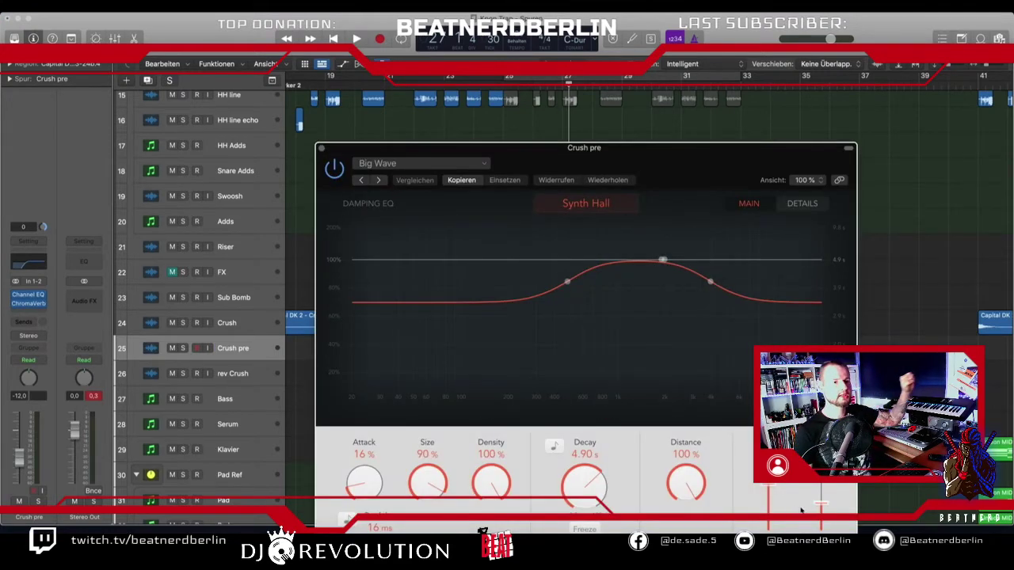
{"action": "left_click_drag", "start_coordinate": [820, 503], "coordinate": [820, 496]}
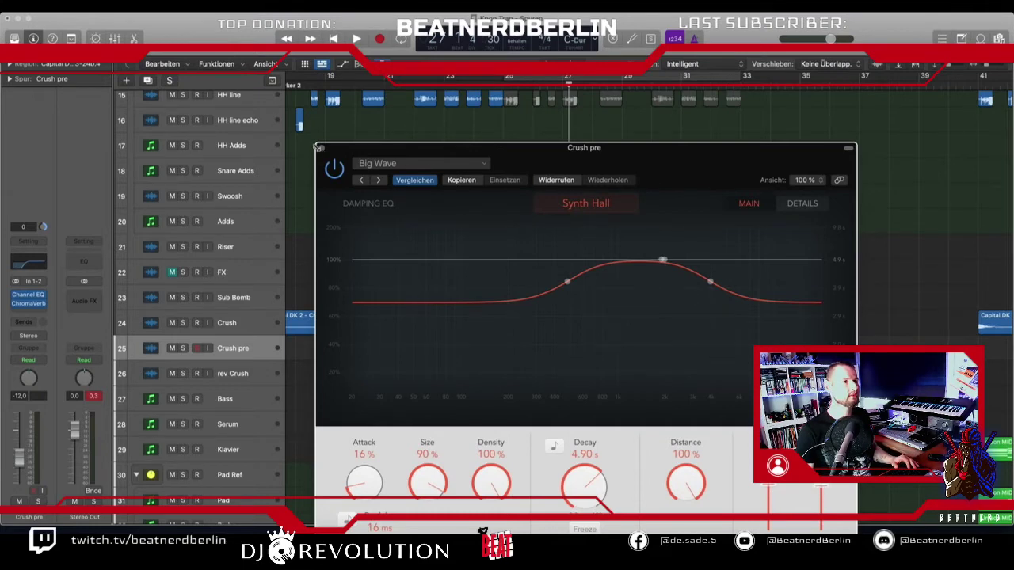
{"action": "left_click", "coordinate": [321, 149]}
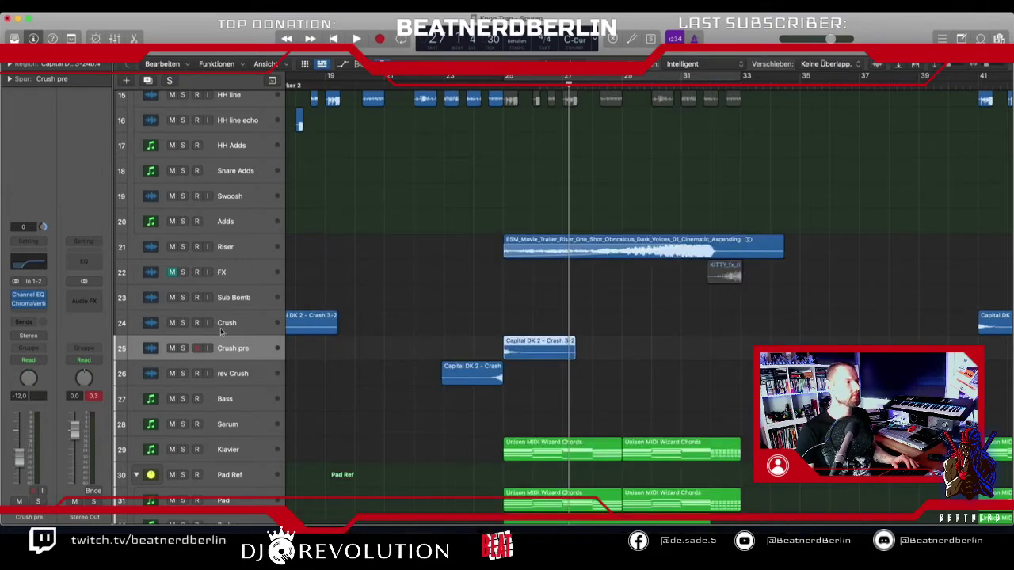
- Play the arrangement from about bar 23 to listen to the crash on the Crush pre track
{"action": "left_click_drag", "start_coordinate": [567, 82], "coordinate": [451, 83]}
{"action": "key", "text": "space"}
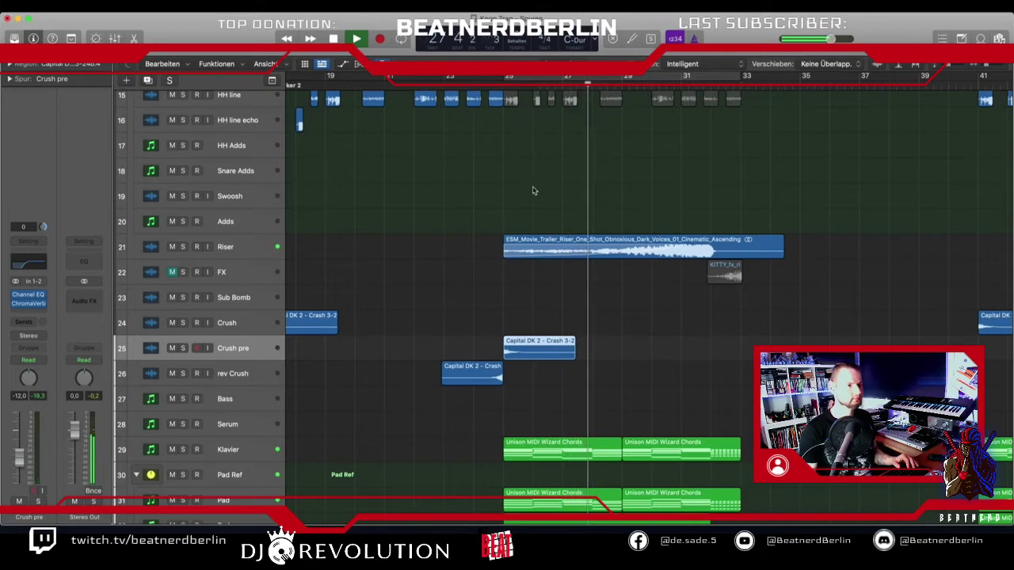
- Look through the instrument tracks between bars 25 and 33 while the arrangement plays, and stop playback at about bar 32
{"action": "scroll", "coordinate": [536, 196], "scroll_direction": "down", "scroll_amount": 2}
{"action": "scroll", "coordinate": [536, 196], "scroll_direction": "down", "scroll_amount": 5}
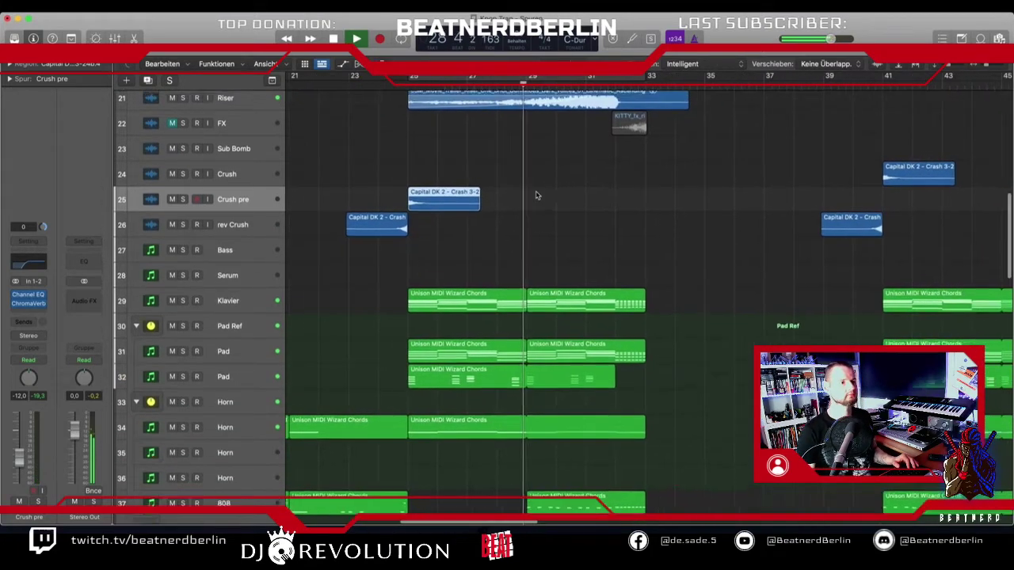
{"action": "scroll", "coordinate": [535, 196], "scroll_direction": "down", "scroll_amount": 7}
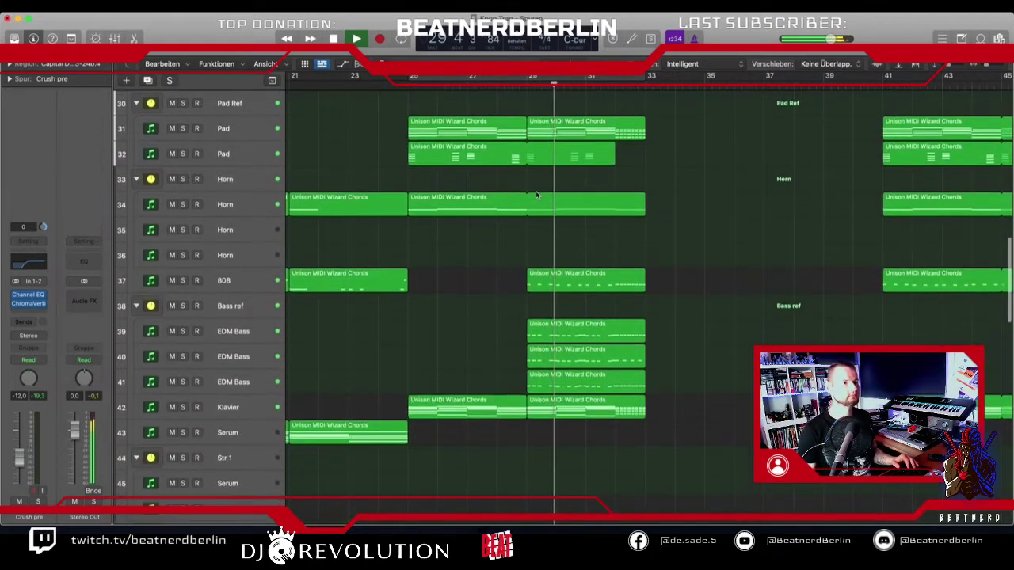
{"action": "scroll", "coordinate": [535, 196], "scroll_direction": "up", "scroll_amount": 15}
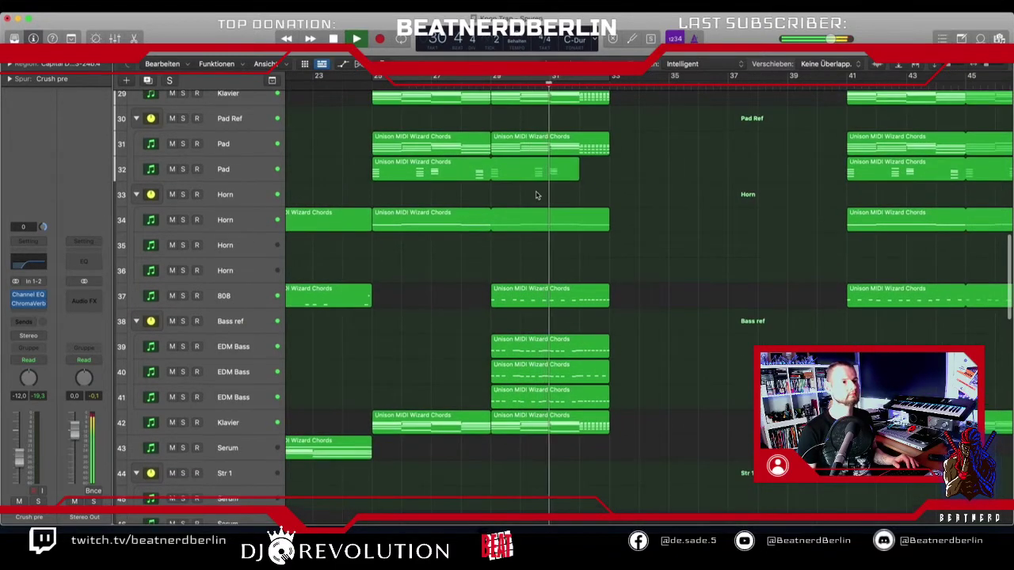
{"action": "scroll", "coordinate": [535, 195], "scroll_direction": "up", "scroll_amount": 1}
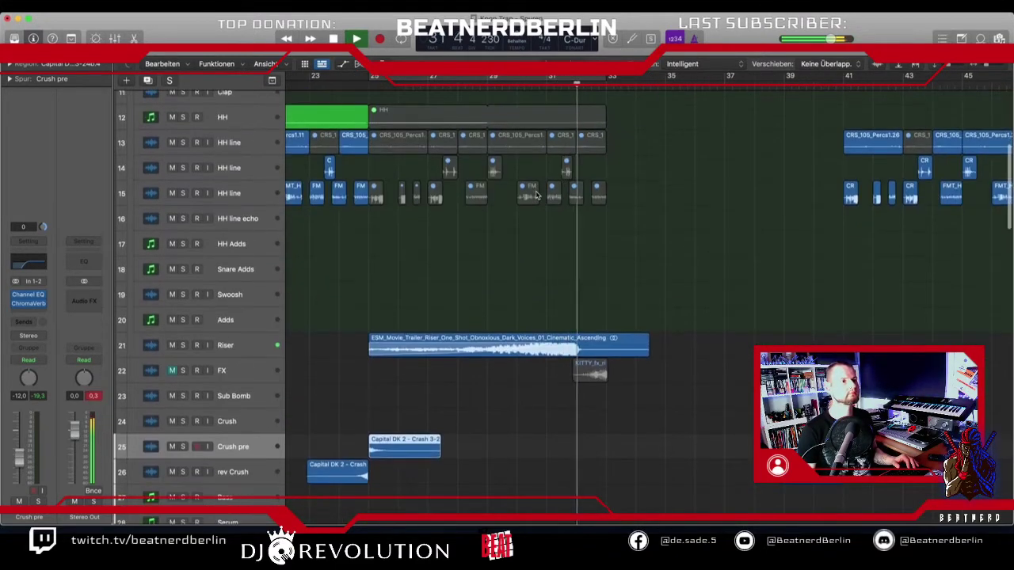
{"action": "key", "text": "space"}
- Shorten the second Unison MIDI Wizard Chords regions on Pad track 31, Klavier track 29 and Horn track 34 to end at bar 32
{"action": "scroll", "coordinate": [542, 194], "scroll_direction": "down", "scroll_amount": 10}
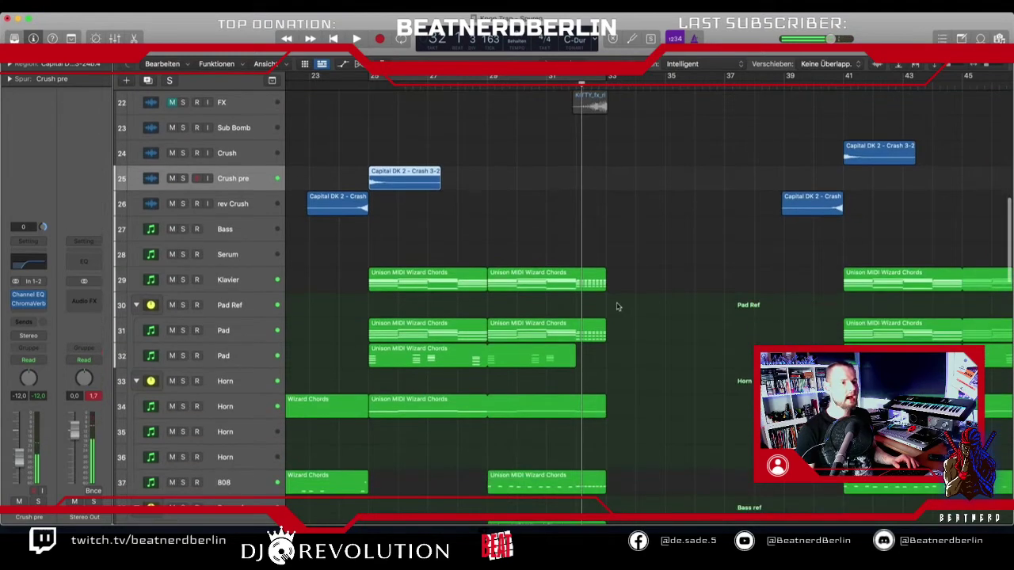
{"action": "left_click_drag", "start_coordinate": [603, 341], "coordinate": [576, 341]}
{"action": "left_click_drag", "start_coordinate": [603, 284], "coordinate": [575, 284]}
{"action": "scroll", "coordinate": [604, 362], "scroll_direction": "down", "scroll_amount": 2}
{"action": "left_click_drag", "start_coordinate": [604, 362], "coordinate": [575, 362]}
- Shorten the bar 29 regions on the 808, the three EDM Bass tracks and Klavier track 42 to end at bar 32
{"action": "scroll", "coordinate": [598, 331], "scroll_direction": "down", "scroll_amount": 5}
{"action": "left_click_drag", "start_coordinate": [604, 308], "coordinate": [576, 315]}
{"action": "left_click_drag", "start_coordinate": [606, 355], "coordinate": [576, 407]}
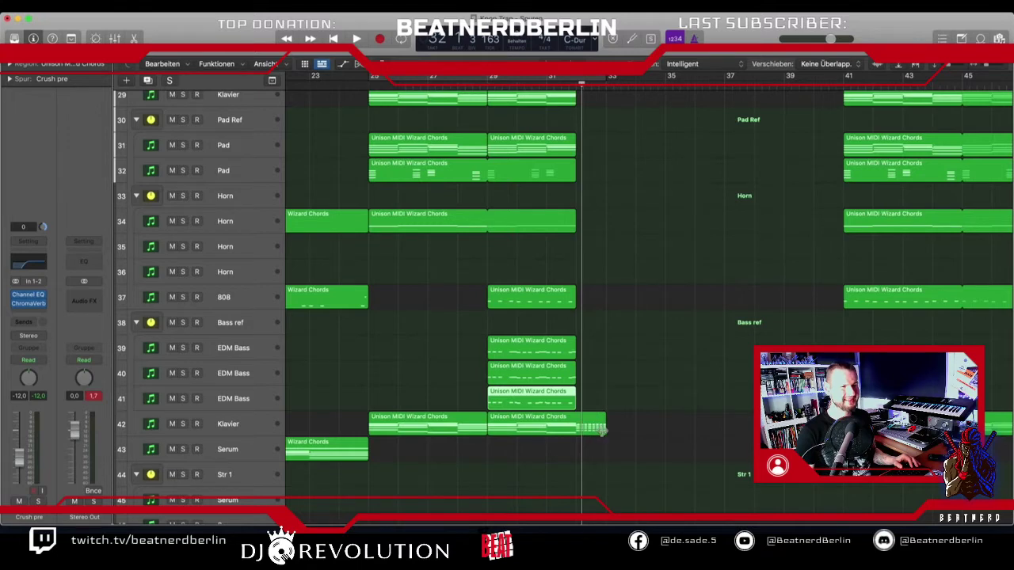
{"action": "left_click_drag", "start_coordinate": [602, 430], "coordinate": [576, 430]}
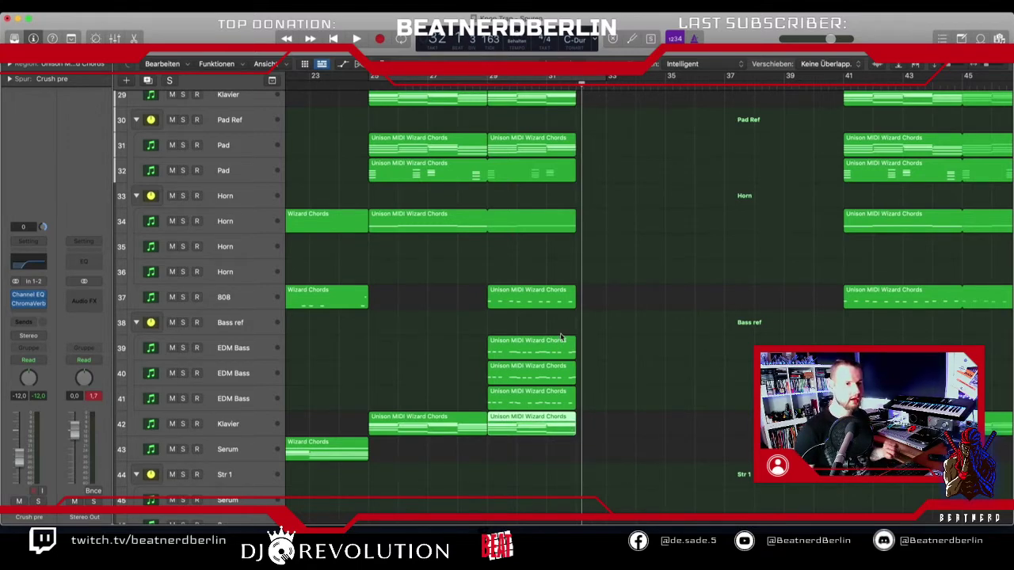
- Play the arrangement from just before bar 25 and check all tracks for regions that run past bar 32
{"action": "scroll", "coordinate": [614, 337], "scroll_direction": "up", "scroll_amount": 5}
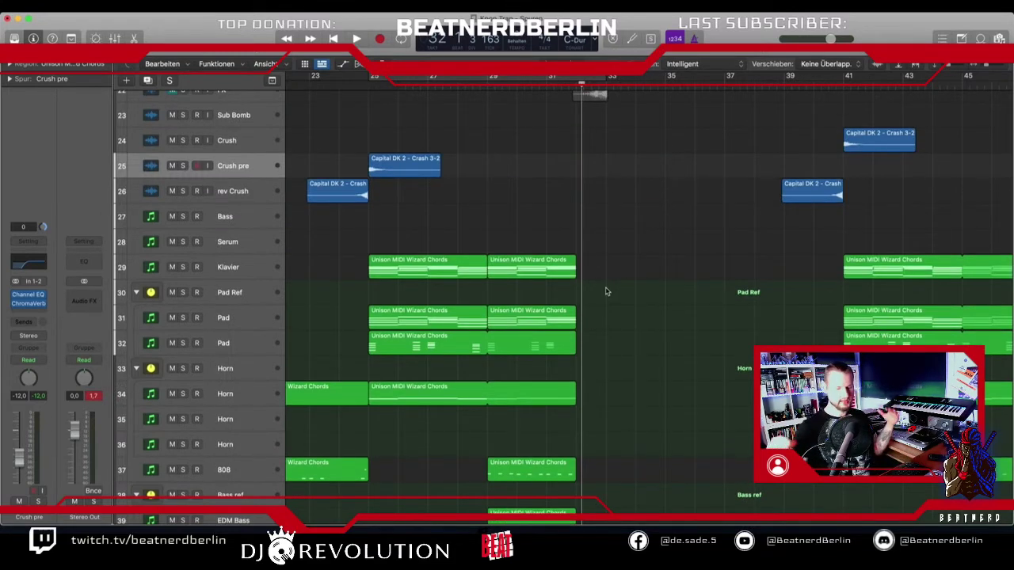
{"action": "scroll", "coordinate": [606, 292], "scroll_direction": "up", "scroll_amount": 8}
{"action": "scroll", "coordinate": [581, 264], "scroll_direction": "down", "scroll_amount": 1}
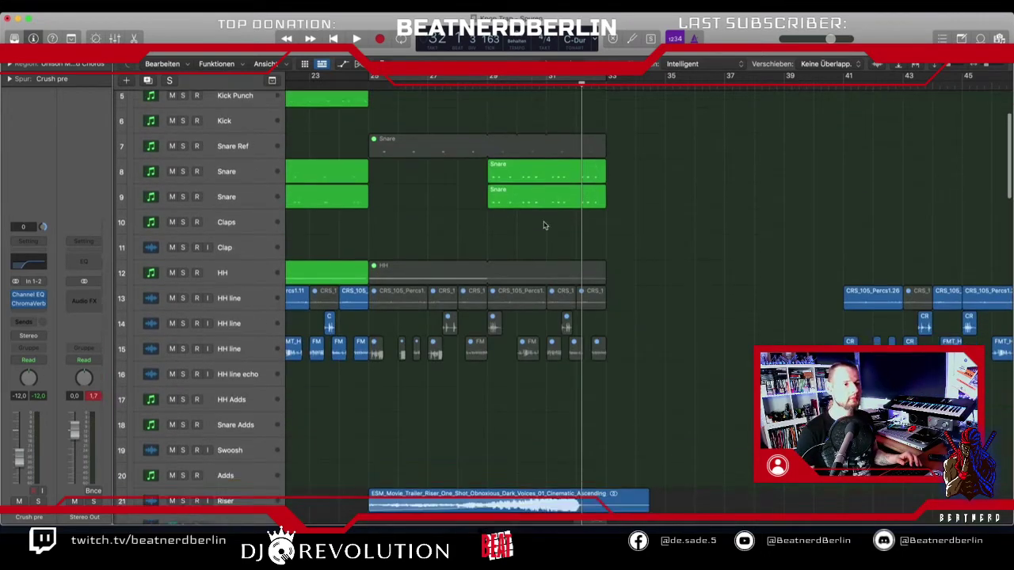
{"action": "left_click", "coordinate": [358, 89]}
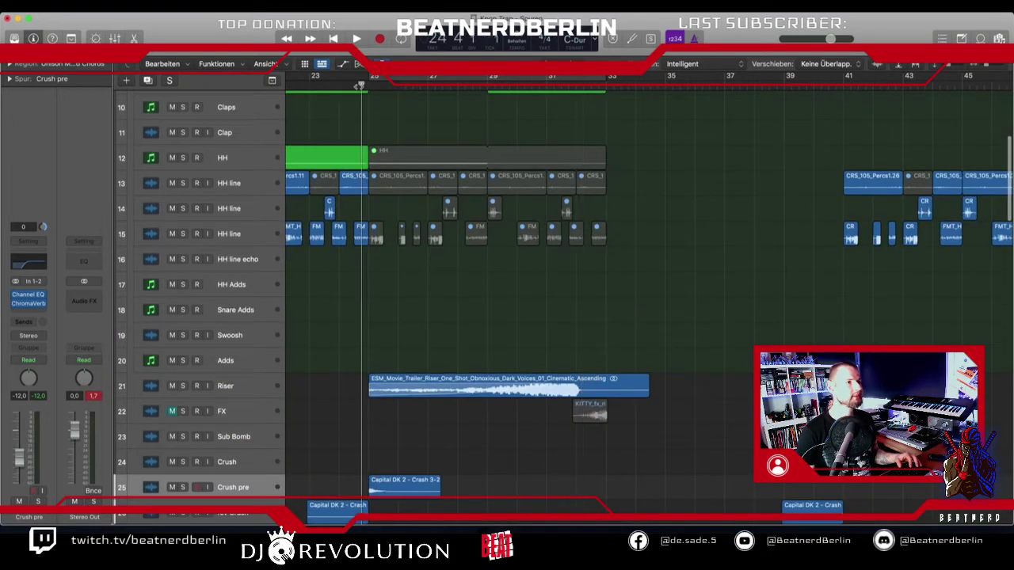
{"action": "key", "text": "space"}
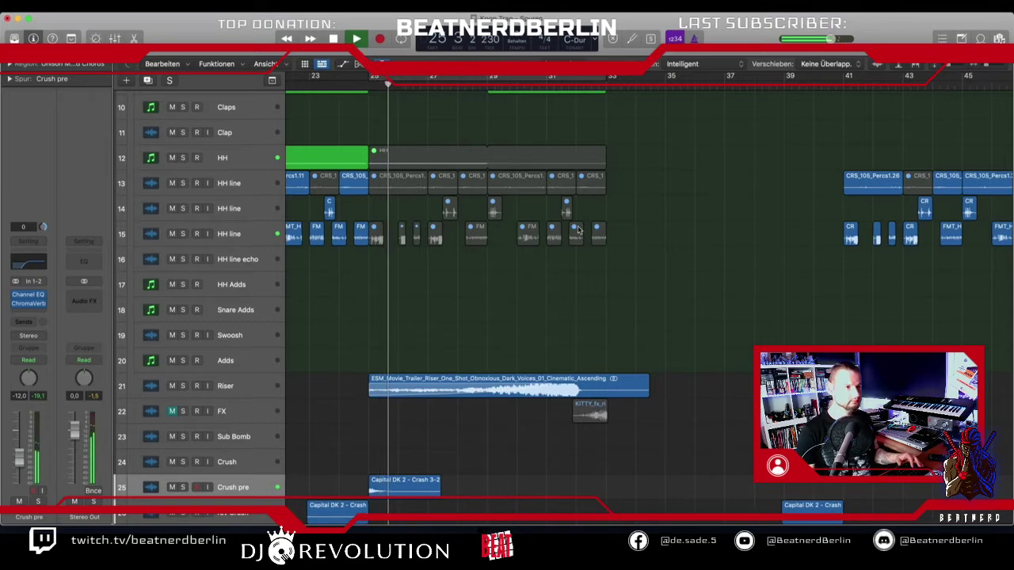
{"action": "scroll", "coordinate": [522, 174], "scroll_direction": "down", "scroll_amount": 15}
{"action": "scroll", "coordinate": [578, 229], "scroll_direction": "down", "scroll_amount": 6}
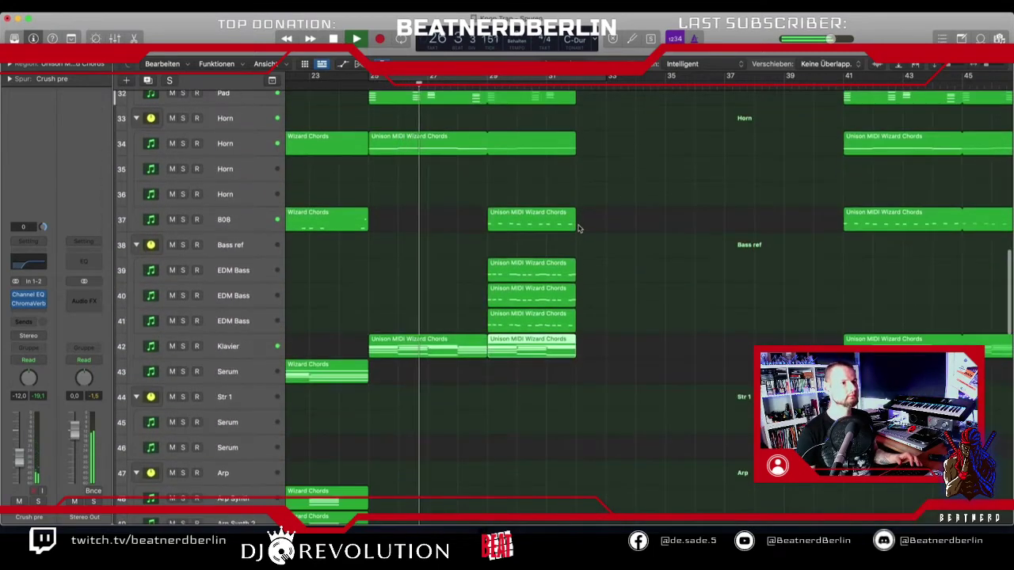
{"action": "scroll", "coordinate": [578, 228], "scroll_direction": "up", "scroll_amount": 9}
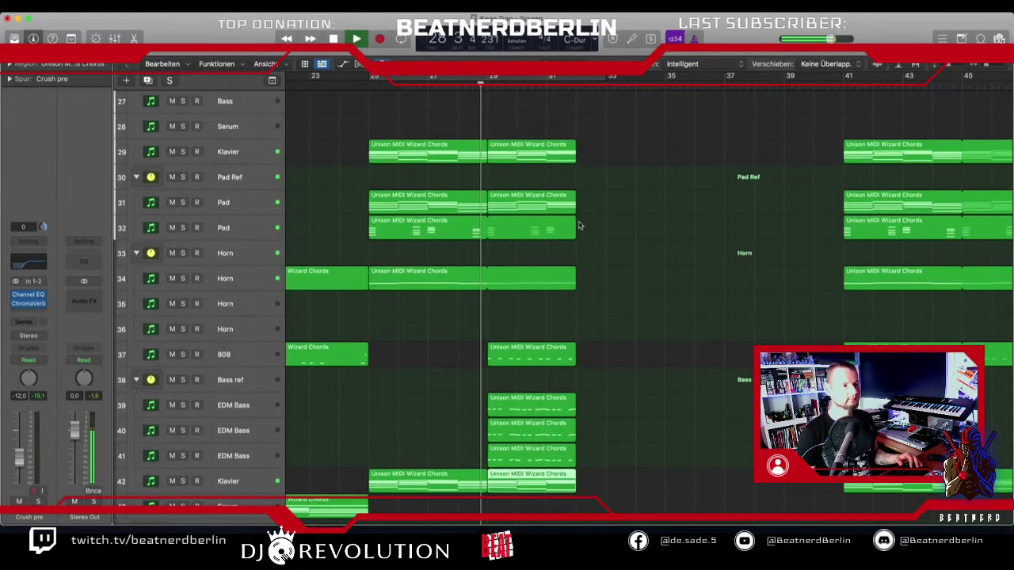
{"action": "scroll", "coordinate": [578, 225], "scroll_direction": "down", "scroll_amount": 15}
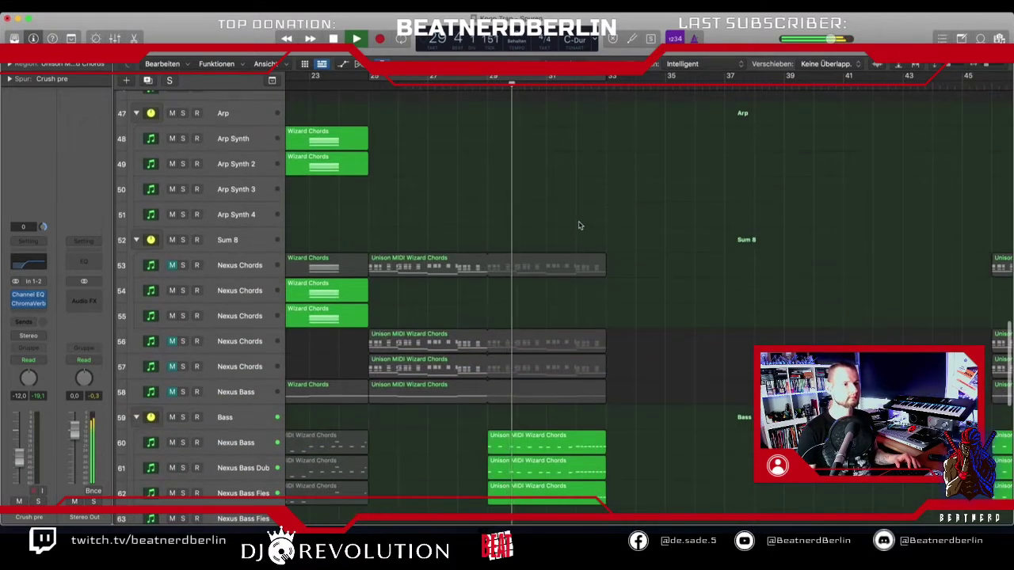
{"action": "scroll", "coordinate": [578, 226], "scroll_direction": "down", "scroll_amount": 7}
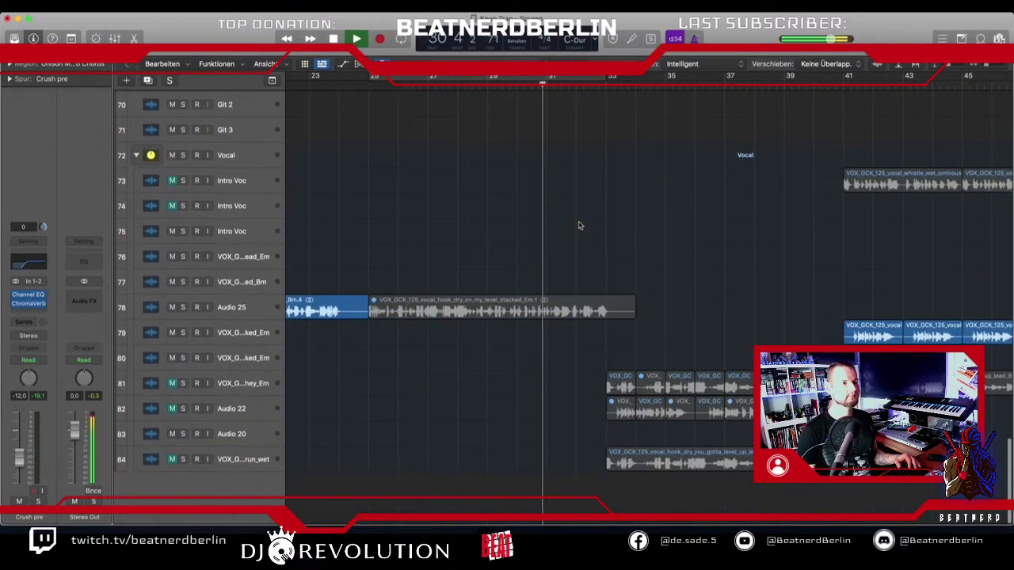
{"action": "scroll", "coordinate": [578, 226], "scroll_direction": "up", "scroll_amount": 8}
{"action": "scroll", "coordinate": [578, 226], "scroll_direction": "up", "scroll_amount": 20}
{"action": "key", "text": "space"}
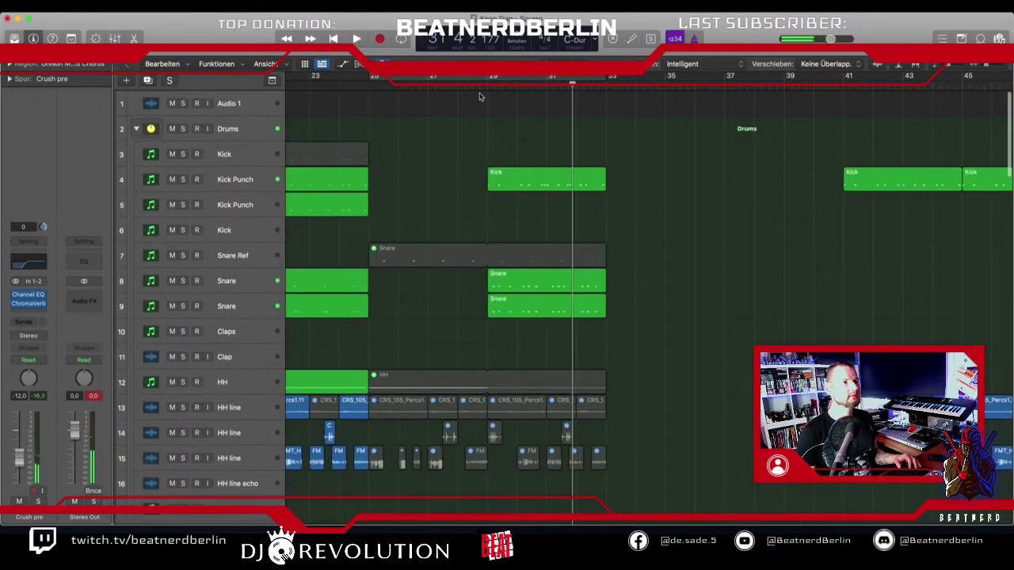
- Play the section from bar 29 to listen to the kick and snare patterns leading into the break
{"action": "left_click", "coordinate": [488, 83]}
{"action": "key", "text": "space"}
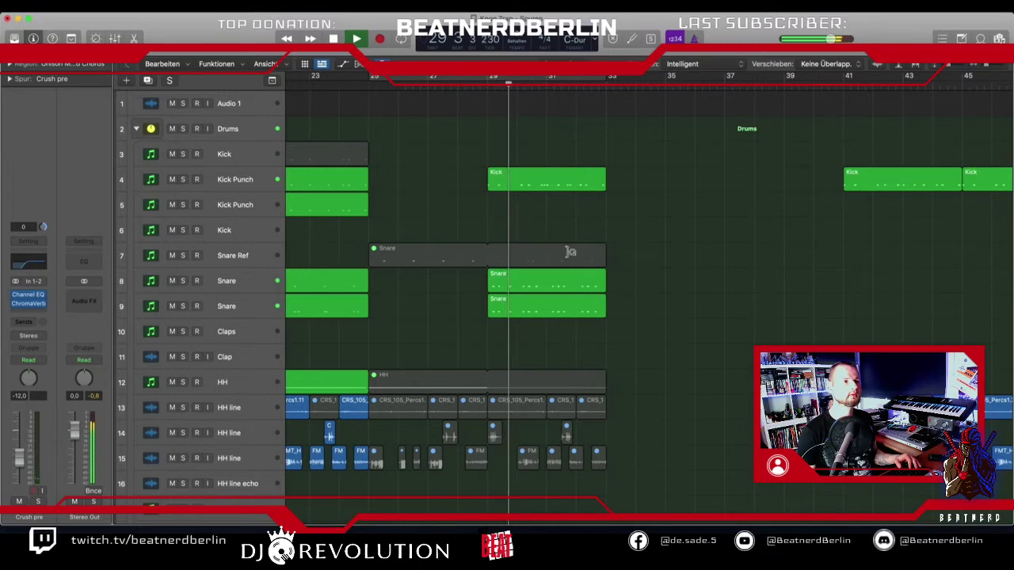
{"action": "left_click", "coordinate": [554, 310]}
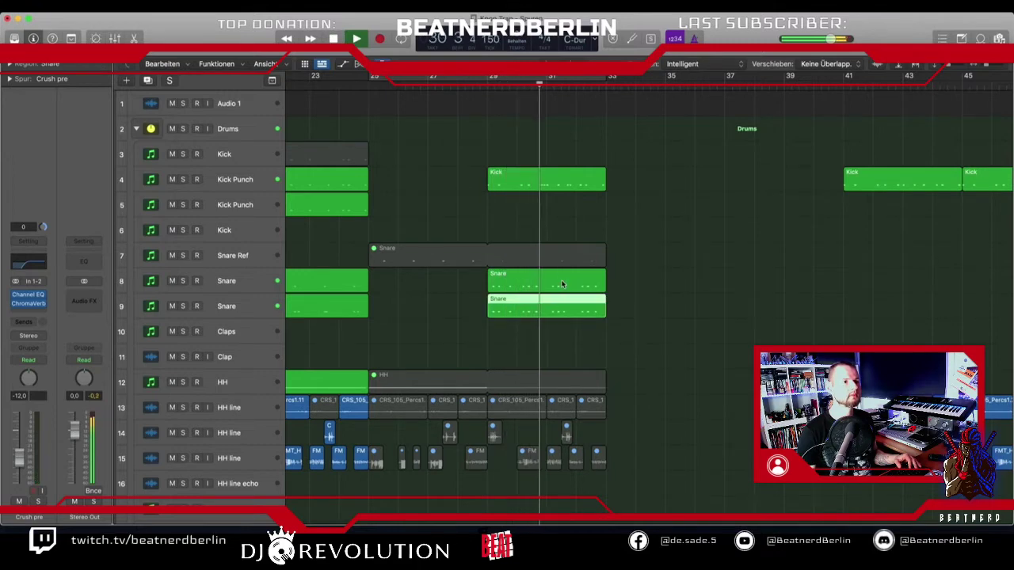
{"action": "key", "text": "space"}
{"action": "left_click", "coordinate": [551, 218]}
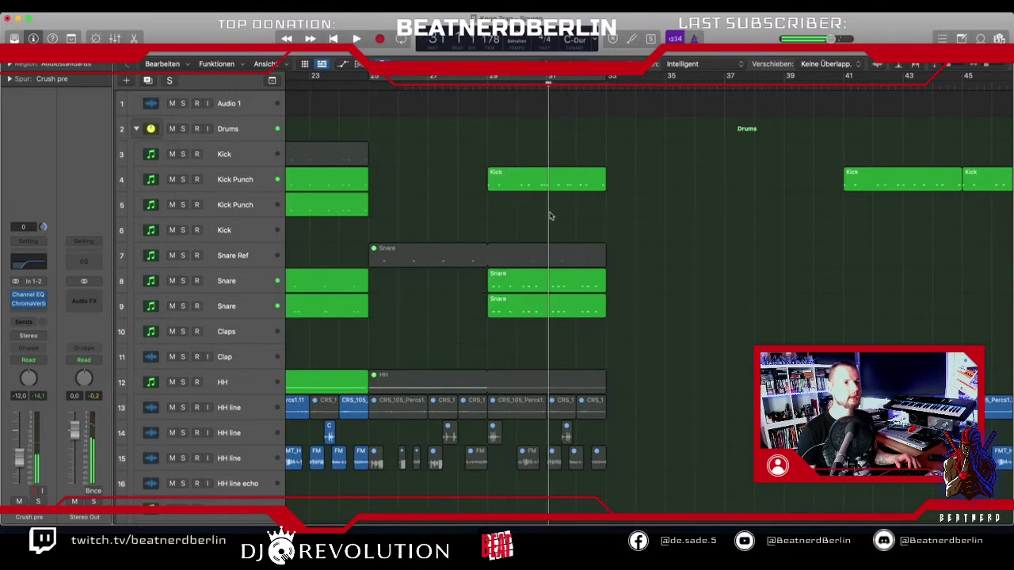
- Open the bar 29 Kick region and replace its notes from bar 31 onwards with evenly spaced quarter-note hits, playing them back
{"action": "double_click", "coordinate": [552, 185]}
{"action": "scroll", "coordinate": [396, 409], "scroll_direction": "left", "scroll_amount": 5}
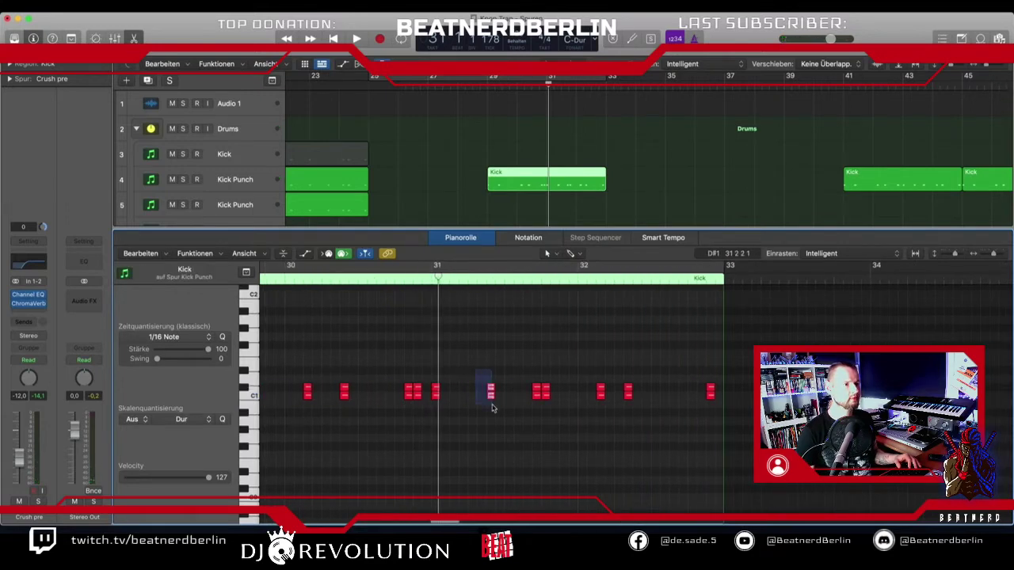
{"action": "left_click_drag", "start_coordinate": [492, 408], "coordinate": [710, 409]}
{"action": "key", "text": "Delete"}
{"action": "left_click_drag", "start_coordinate": [509, 373], "coordinate": [595, 400]}
{"action": "key", "text": "space"}
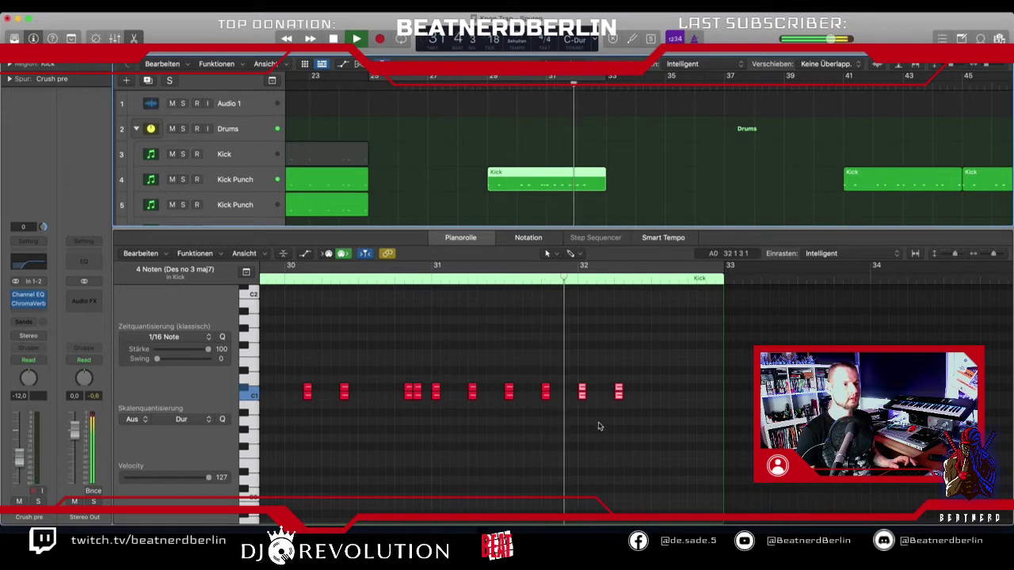
{"action": "key", "text": "space"}
- Try extending the kick build-up into bar 32 with eighth- and sixteenth-note hits and listen to it with the beat
{"action": "left_click_drag", "start_coordinate": [582, 400], "coordinate": [646, 390]}
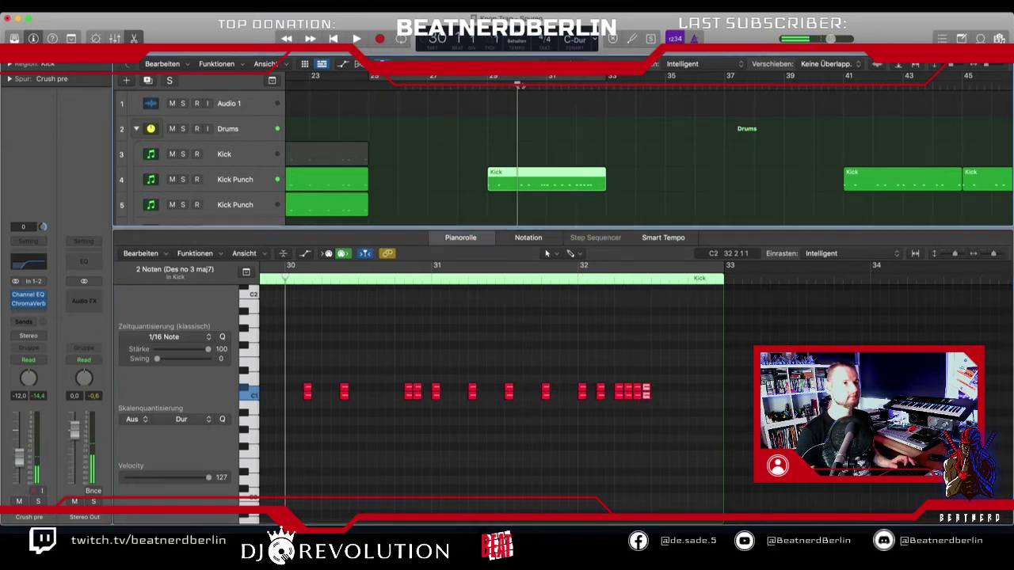
{"action": "left_click", "coordinate": [521, 82]}
{"action": "key", "text": "space"}
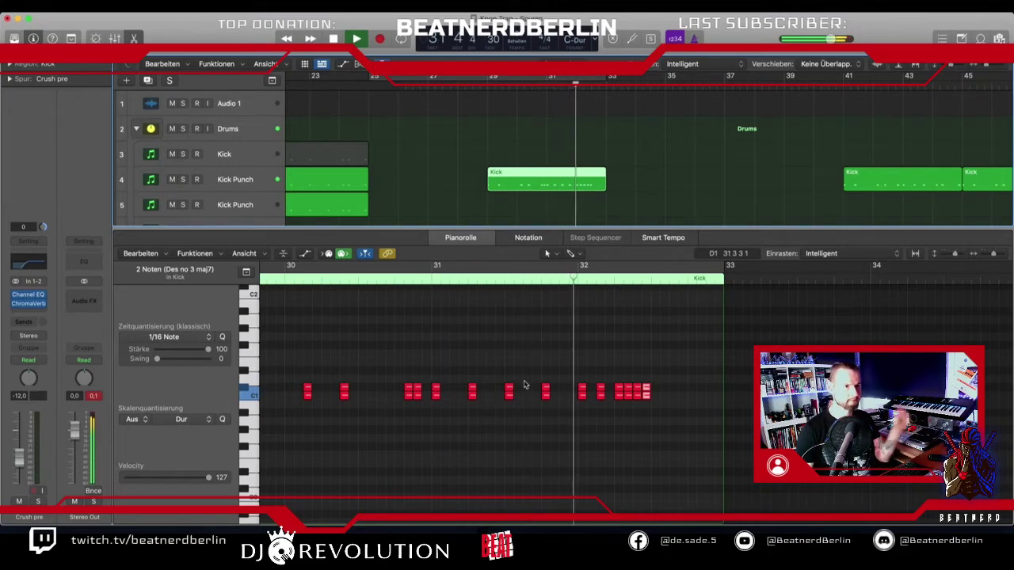
{"action": "key", "text": "space"}
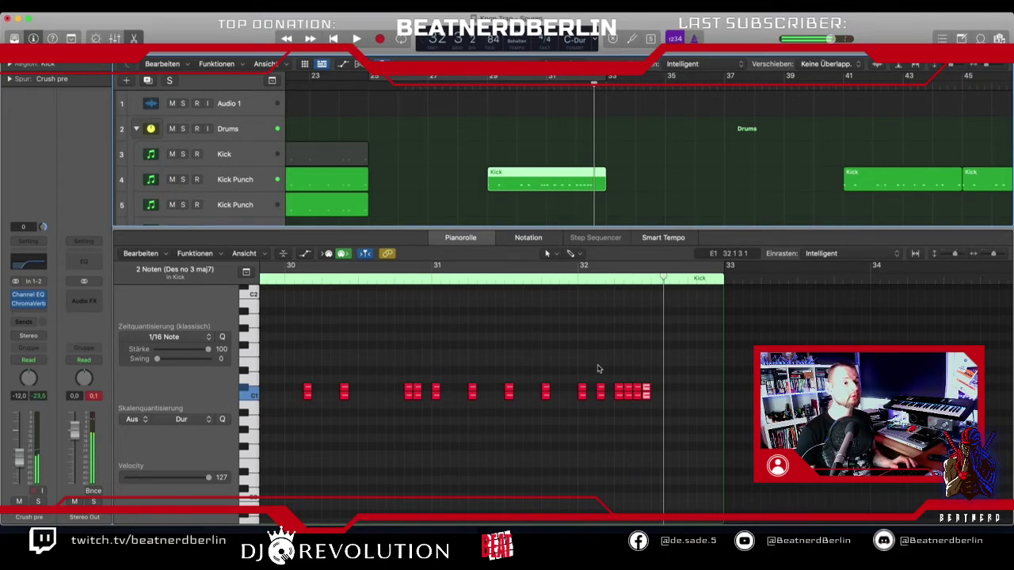
{"action": "key", "text": "space"}
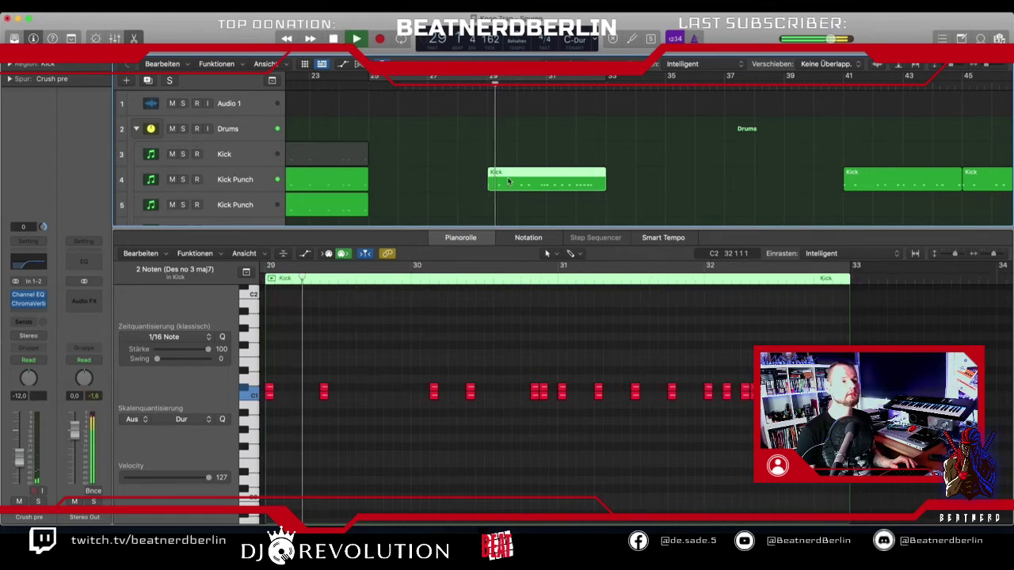
{"action": "left_click", "coordinate": [681, 386]}
{"action": "key", "text": "space"}
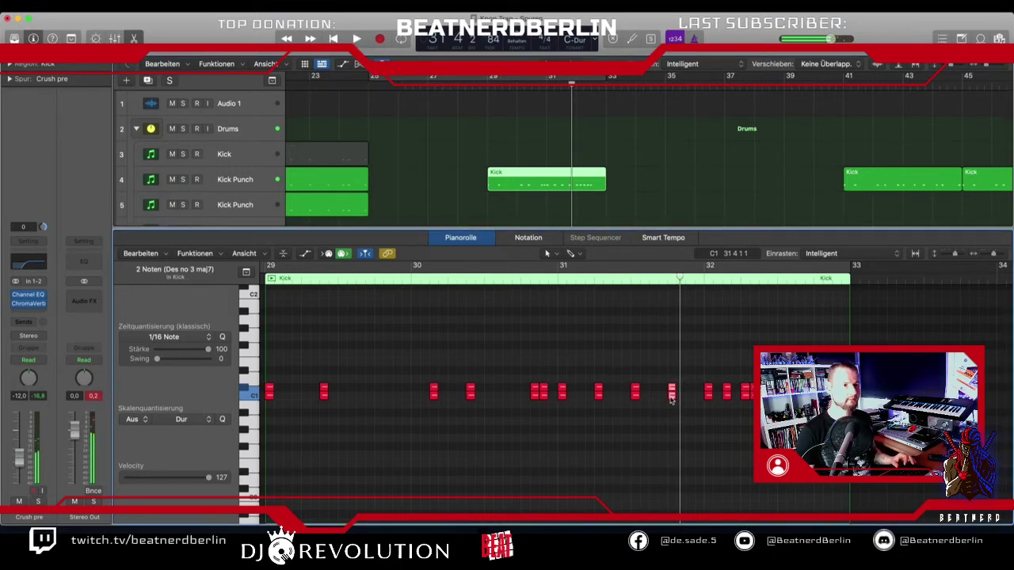
- Fill beat 4 of bar 31 with sixteenth-note kicks, delete the kick notes in bar 32 and play the result
{"action": "left_click_drag", "start_coordinate": [672, 399], "coordinate": [756, 416]}
{"action": "left_click", "coordinate": [707, 375]}
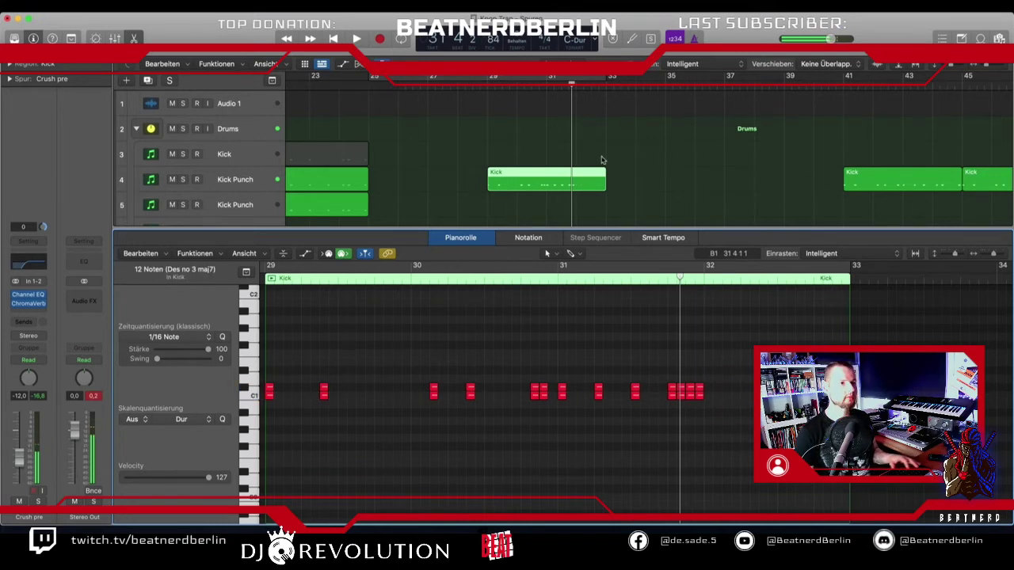
{"action": "double_click", "coordinate": [541, 89]}
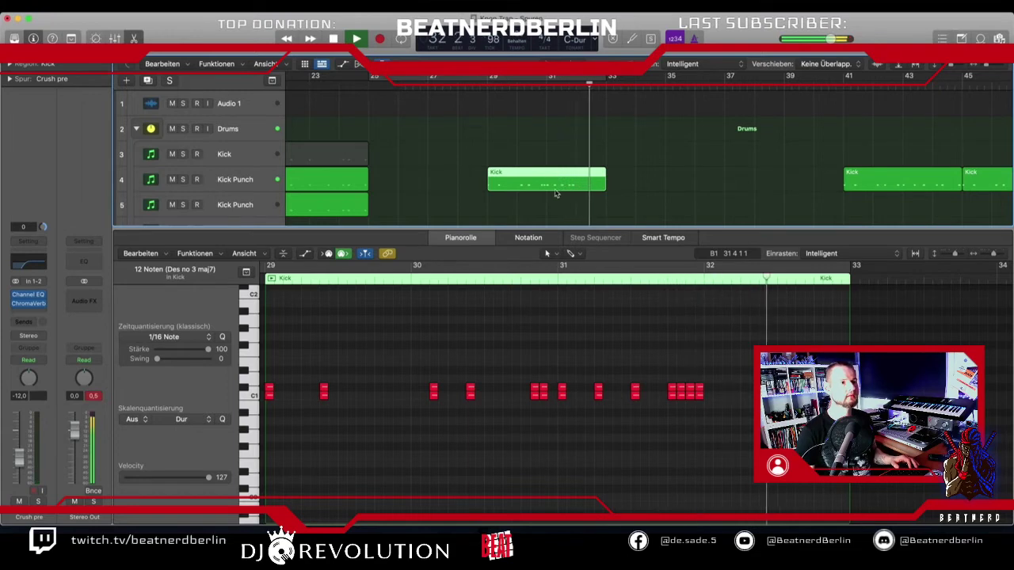
{"action": "key", "text": "space"}
- Shorten the bar 29 regions on both Snare tracks to end at bar 32
{"action": "scroll", "coordinate": [594, 170], "scroll_direction": "down", "scroll_amount": 4}
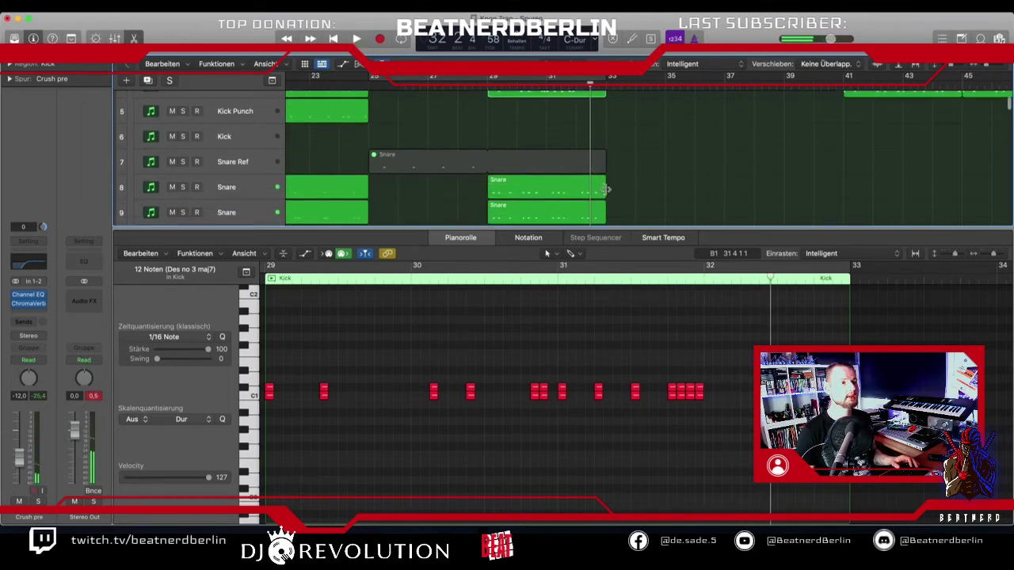
{"action": "left_click_drag", "start_coordinate": [606, 189], "coordinate": [576, 196]}
{"action": "scroll", "coordinate": [590, 186], "scroll_direction": "down", "scroll_amount": 1}
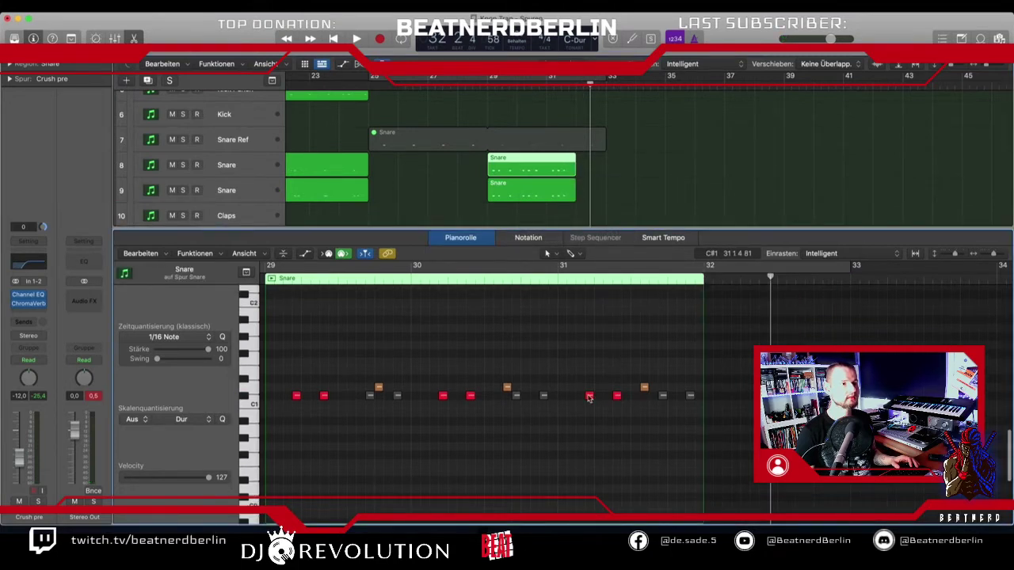
- Rebuild bar 31 of the track 8 Snare region as a roll, with eighth-note hits in the first half and sixteenths in the second
{"action": "mouse_move", "coordinate": [589, 399]}
{"action": "mouse_move", "coordinate": [588, 398]}
{"action": "left_mouse_down"}
{"action": "mouse_move", "coordinate": [562, 397]}
{"action": "mouse_move", "coordinate": [598, 399]}
{"action": "left_mouse_up"}
{"action": "left_click", "coordinate": [644, 389]}
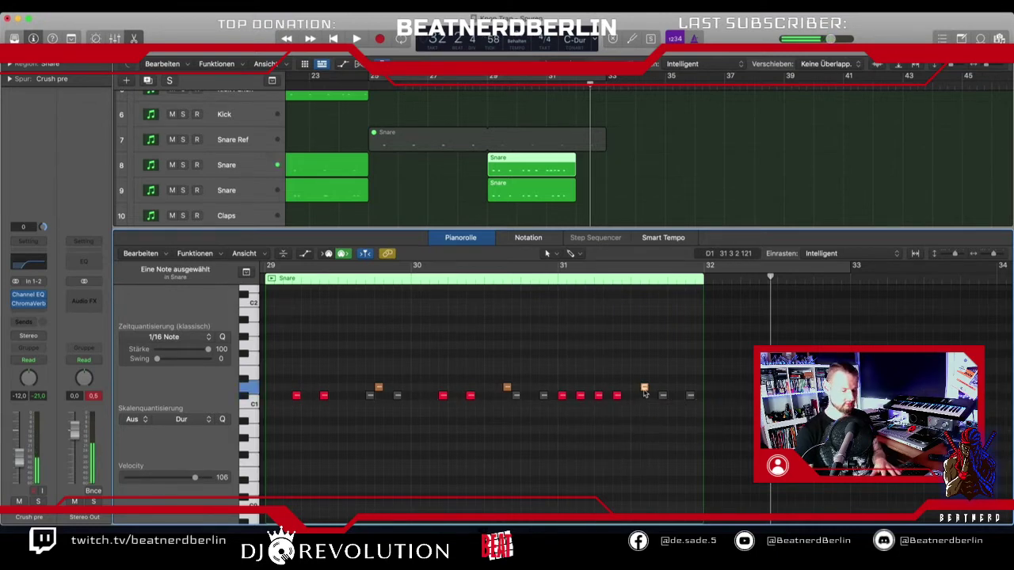
{"action": "left_click_drag", "start_coordinate": [616, 403], "coordinate": [644, 398]}
{"action": "key", "text": "BackSpace"}
- Replace the bar 29 region on Snare track 9 with a copy of the edited track 8 region and play it from bar 29
{"action": "left_click", "coordinate": [544, 191]}
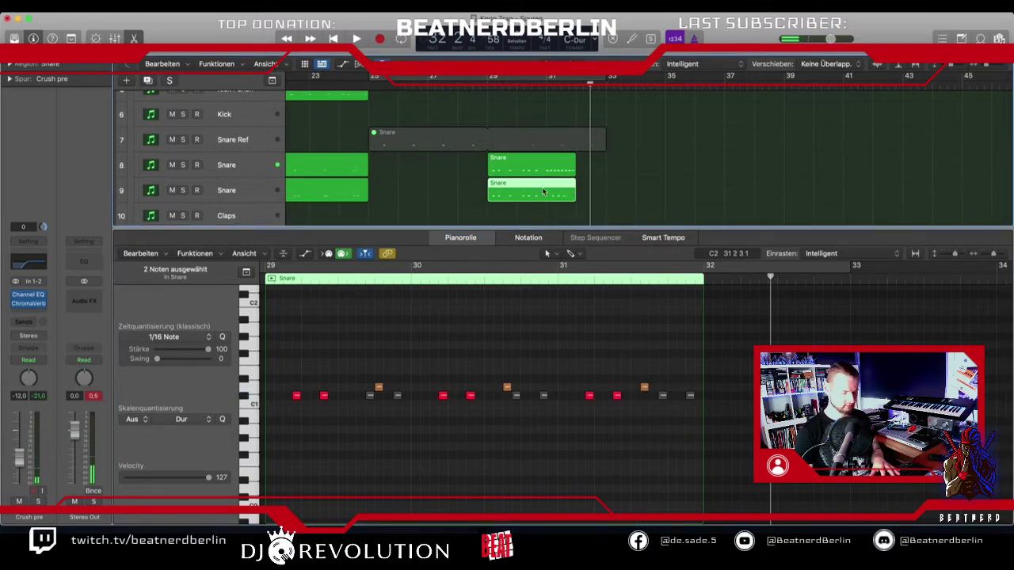
{"action": "key", "text": "Delete"}
{"action": "left_click", "coordinate": [539, 166]}
{"action": "left_click_drag", "start_coordinate": [539, 166], "coordinate": [539, 192]}
{"action": "double_click", "coordinate": [488, 90]}
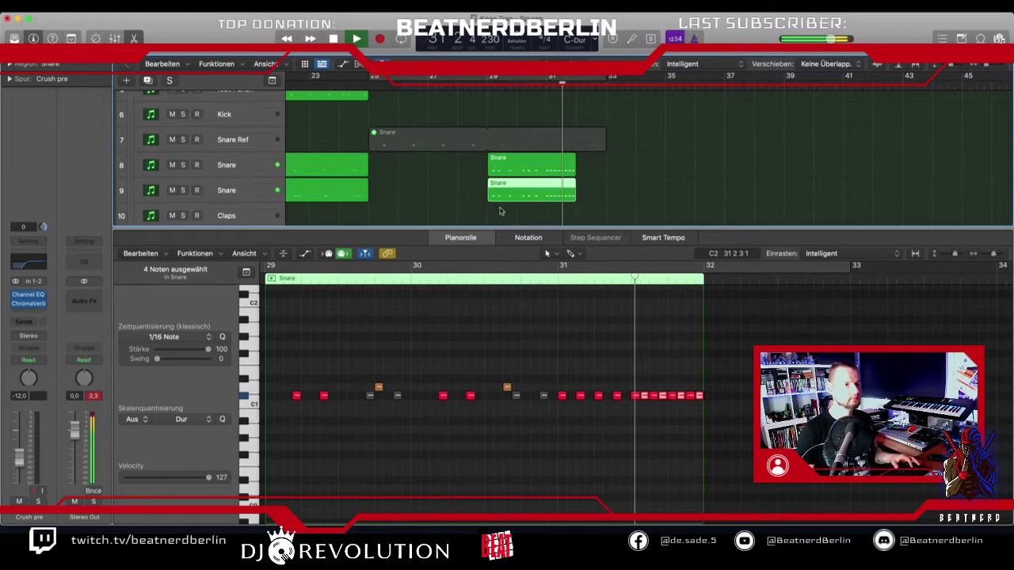
{"action": "key", "text": "space"}
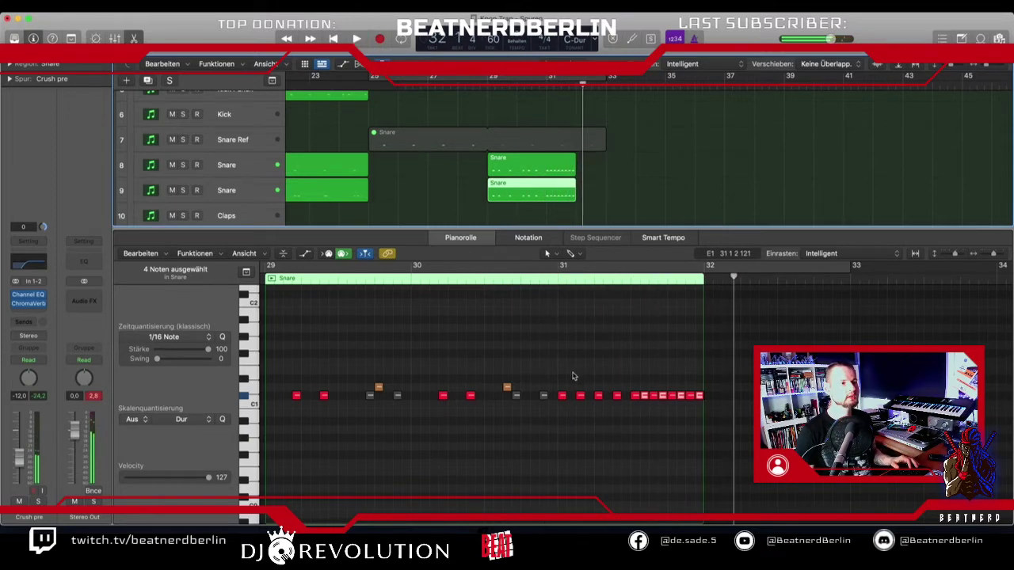
- Thin the bar 31 roll in the Snare track 9 region by deleting the second and fourth eighth-note hits, and play it
{"action": "left_click", "coordinate": [581, 396]}
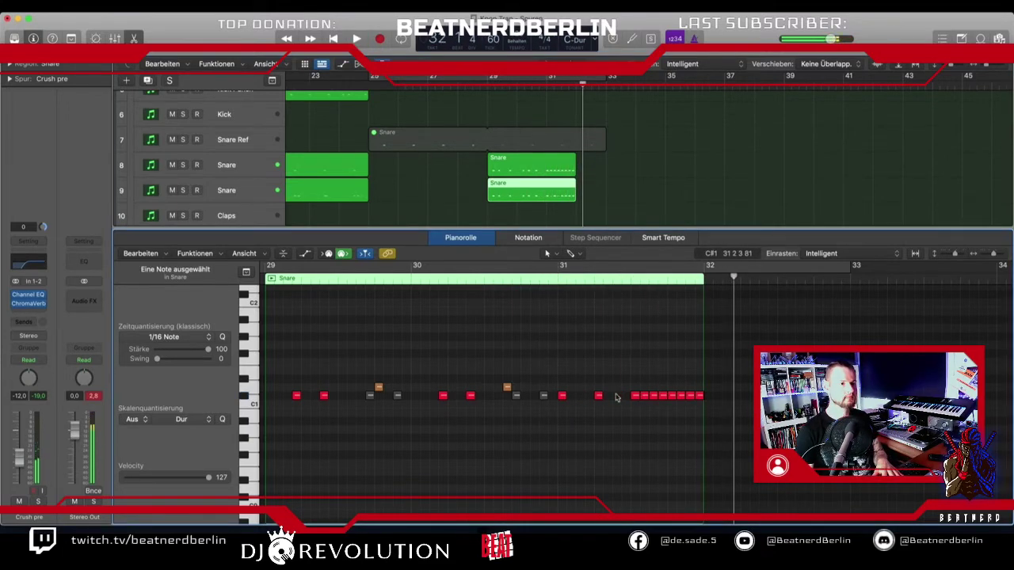
{"action": "double_click", "coordinate": [531, 88]}
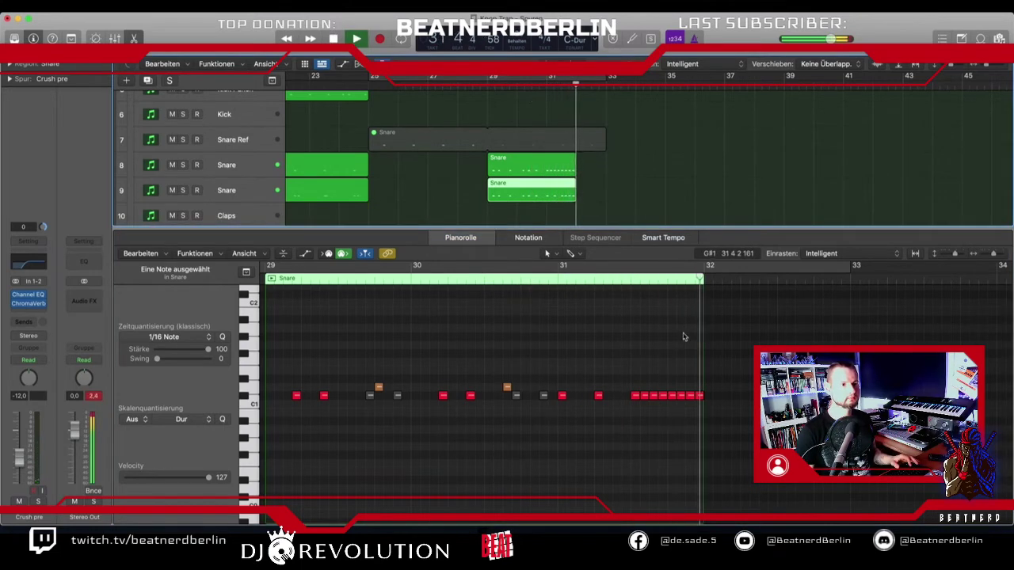
{"action": "key", "text": "space"}
{"action": "left_click_drag", "start_coordinate": [651, 398], "coordinate": [645, 400]}
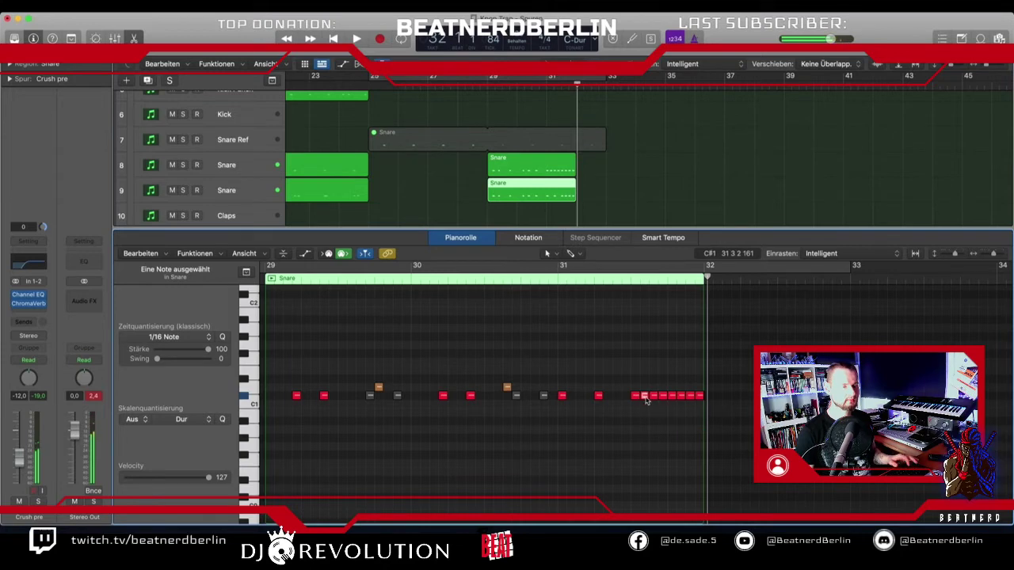
- Compare the bar 29 Kick region, delete the second sixteenth-note hit of bar 31 beat 3 in the Snare track 8 region, and play it
{"action": "scroll", "coordinate": [555, 147], "scroll_direction": "up", "scroll_amount": 4}
{"action": "left_click", "coordinate": [554, 147]}
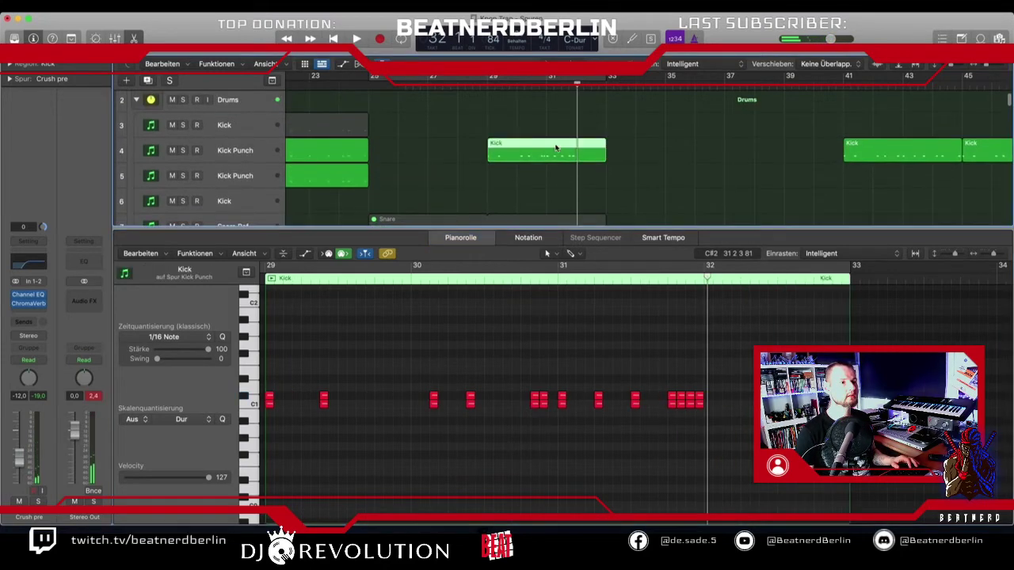
{"action": "scroll", "coordinate": [554, 148], "scroll_direction": "down", "scroll_amount": 3}
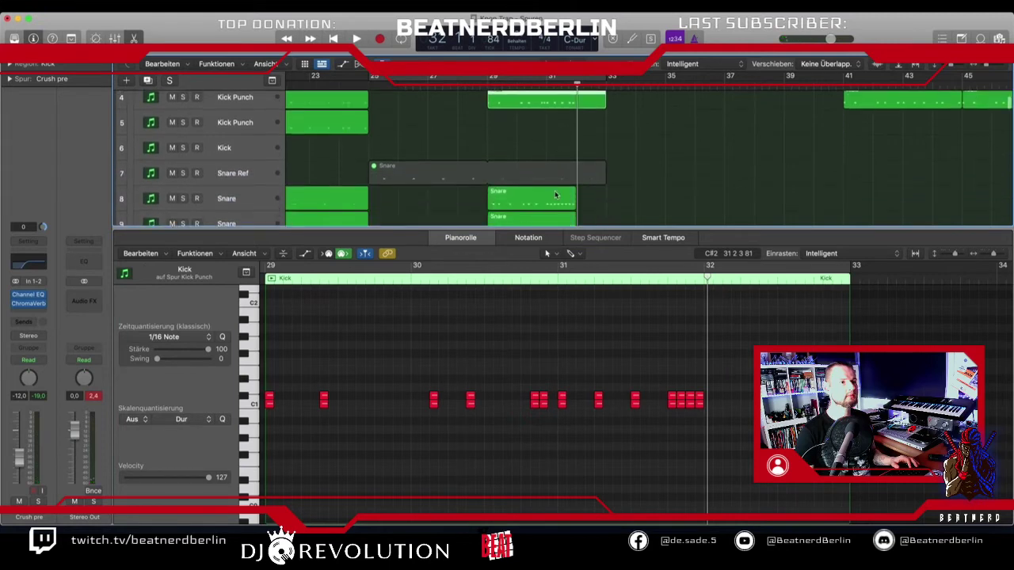
{"action": "left_click", "coordinate": [556, 199]}
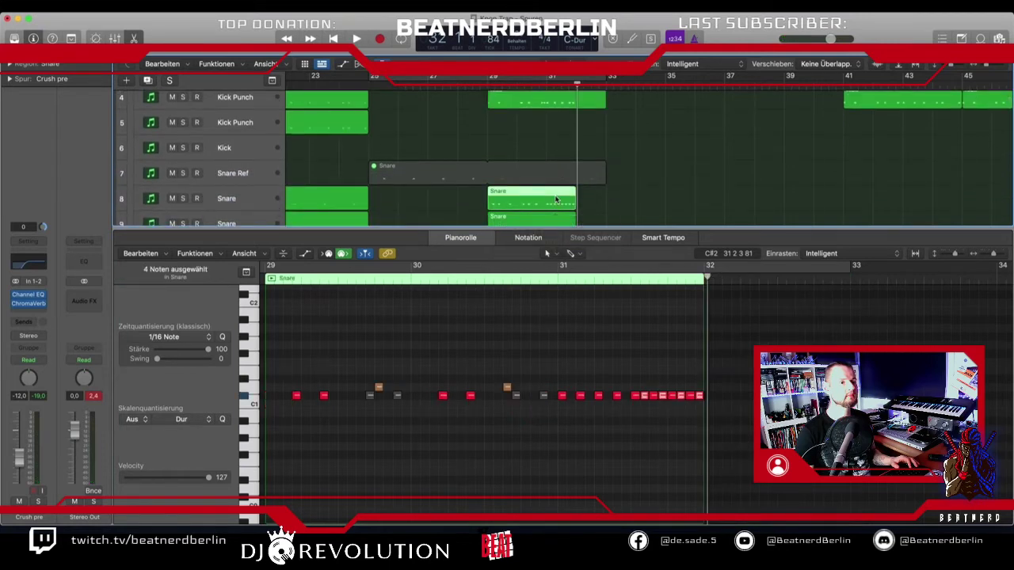
{"action": "left_click", "coordinate": [645, 395]}
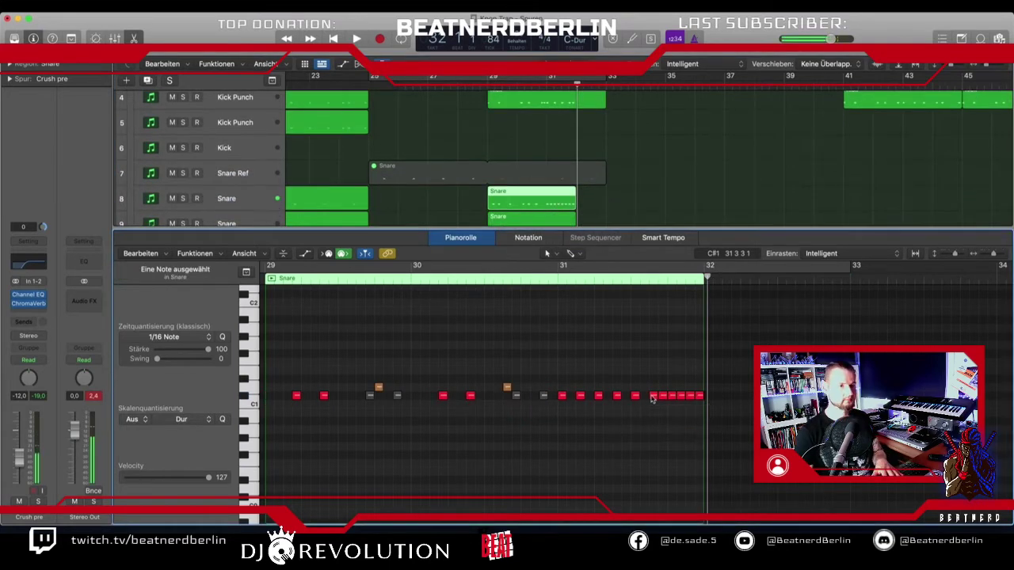
{"action": "key", "text": "space"}
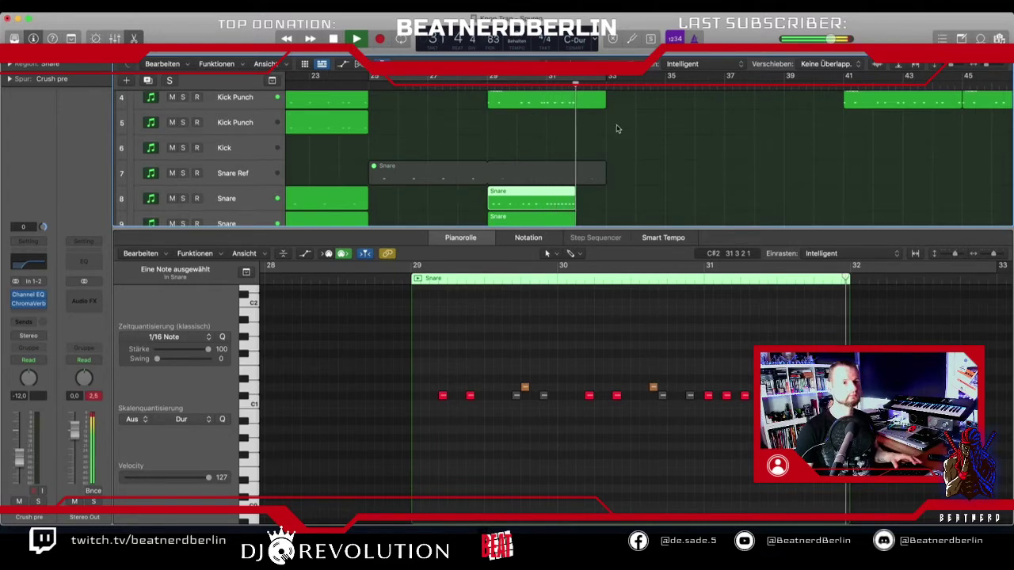
{"action": "key", "text": "space"}
- Close the note editor and shorten the bar 29 regions on Nexus Bass, Nexus Bass Dub and Nexus Bass Fies to end at bar 32
{"action": "key", "text": "e"}
{"action": "scroll", "coordinate": [617, 137], "scroll_direction": "down", "scroll_amount": 5}
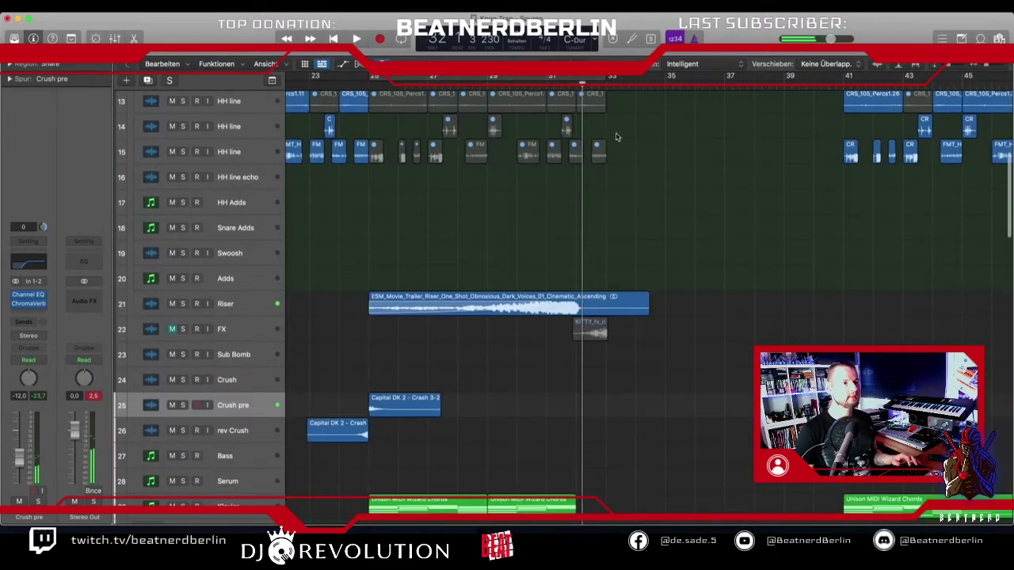
{"action": "scroll", "coordinate": [617, 159], "scroll_direction": "down", "scroll_amount": 20}
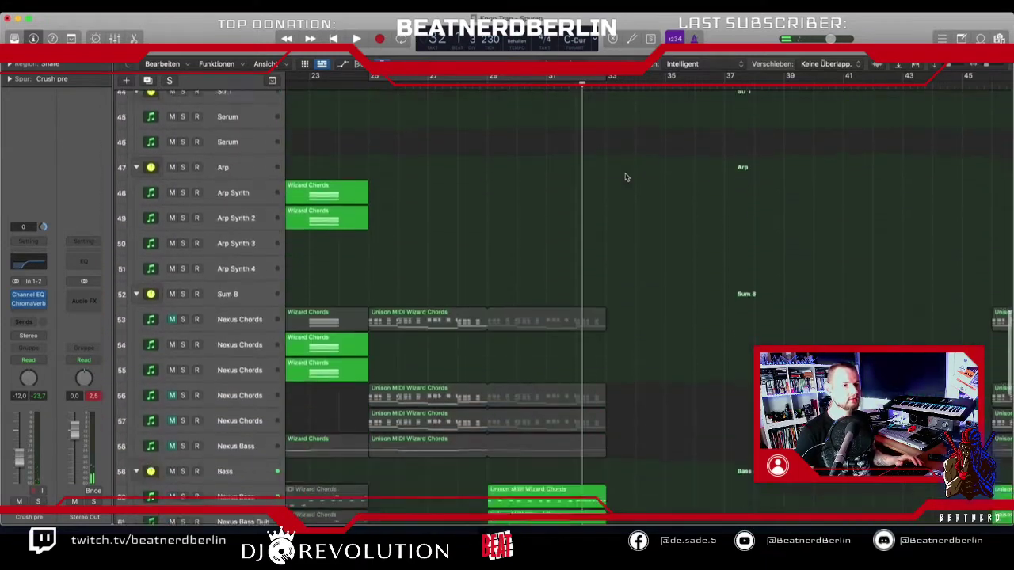
{"action": "scroll", "coordinate": [626, 178], "scroll_direction": "up", "scroll_amount": 3}
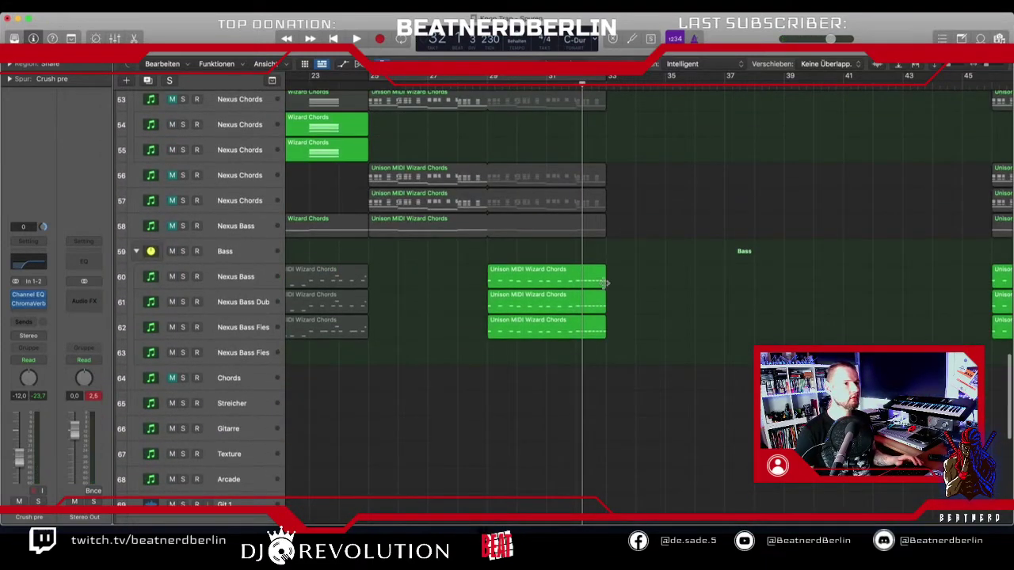
{"action": "left_click_drag", "start_coordinate": [605, 334], "coordinate": [576, 338]}
- Unmute the FX track that holds the KITTY_fx_riser_105 region
{"action": "scroll", "coordinate": [577, 317], "scroll_direction": "up", "scroll_amount": 15}
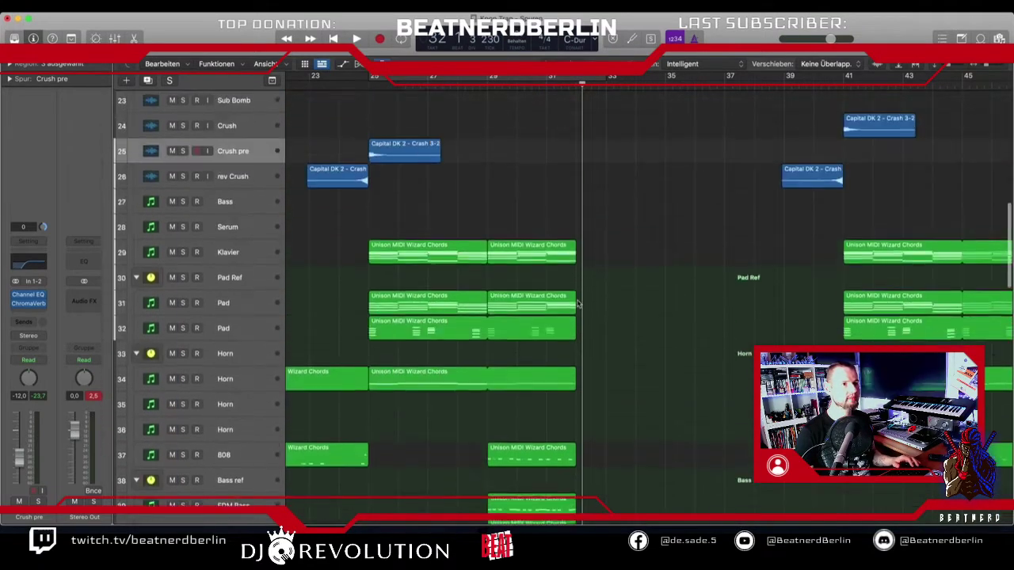
{"action": "scroll", "coordinate": [577, 303], "scroll_direction": "up", "scroll_amount": 4}
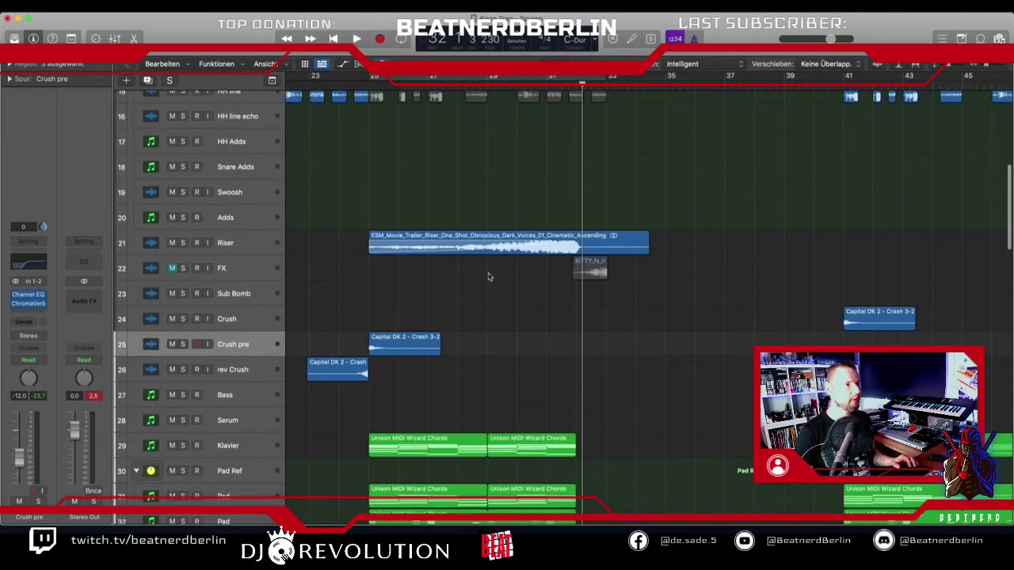
{"action": "left_click", "coordinate": [174, 269]}
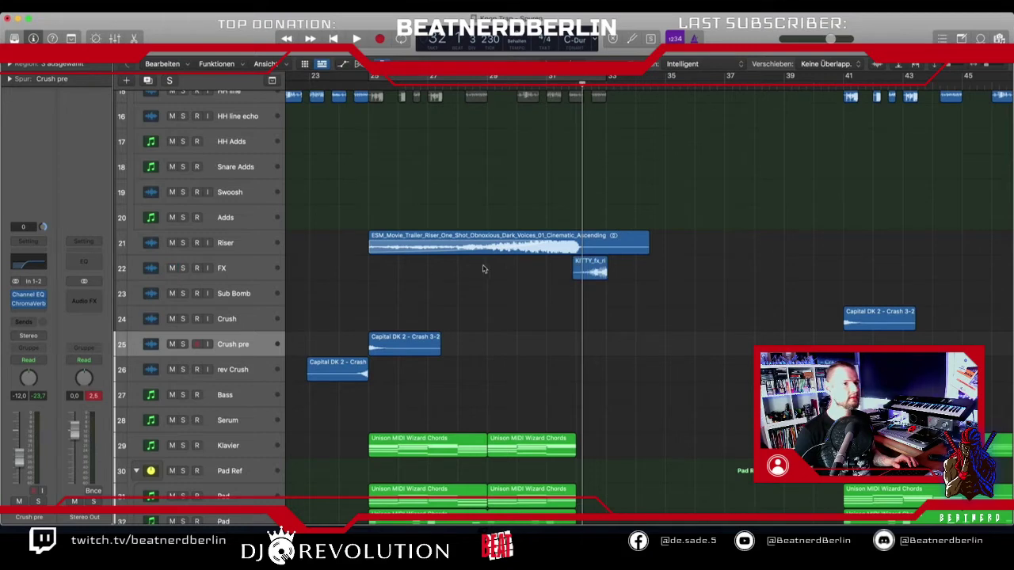
- Move the KITTY_fx_riser_105 region to beat 4 of bar 31 and set the FX track's flex mode to Rhythmisch
{"action": "scroll", "coordinate": [487, 269], "scroll_direction": "up", "scroll_amount": 5}
{"action": "scroll", "coordinate": [485, 269], "scroll_direction": "right", "scroll_amount": 5}
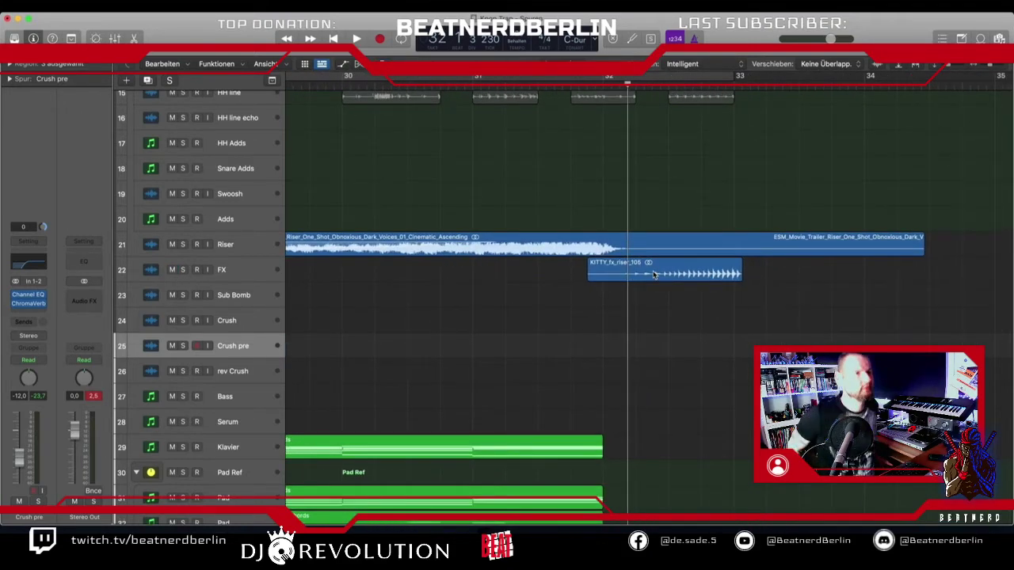
{"action": "left_click_drag", "start_coordinate": [654, 274], "coordinate": [639, 274]}
{"action": "left_click", "coordinate": [356, 65]}
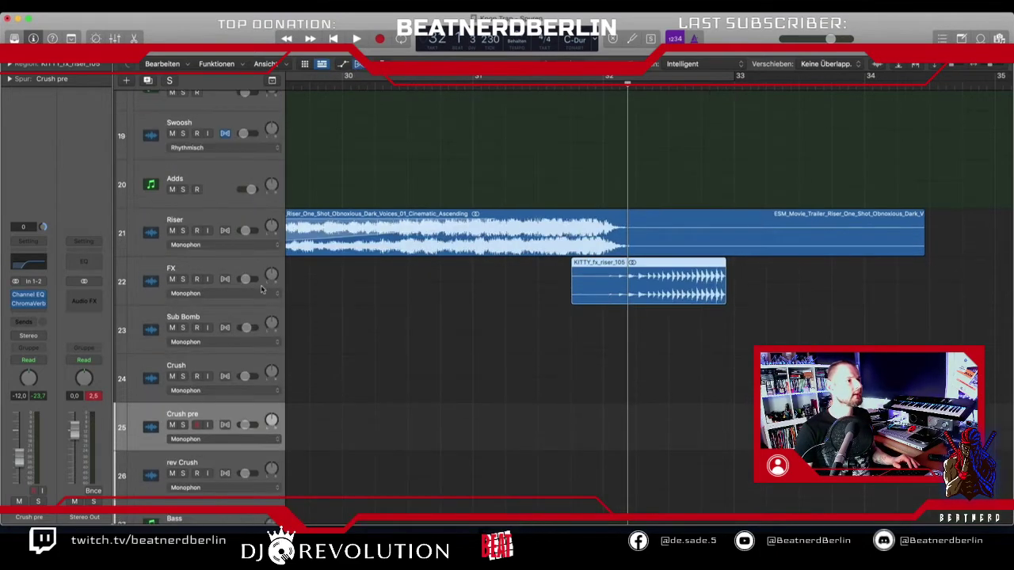
{"action": "left_click", "coordinate": [231, 271]}
{"action": "left_click", "coordinate": [230, 293]}
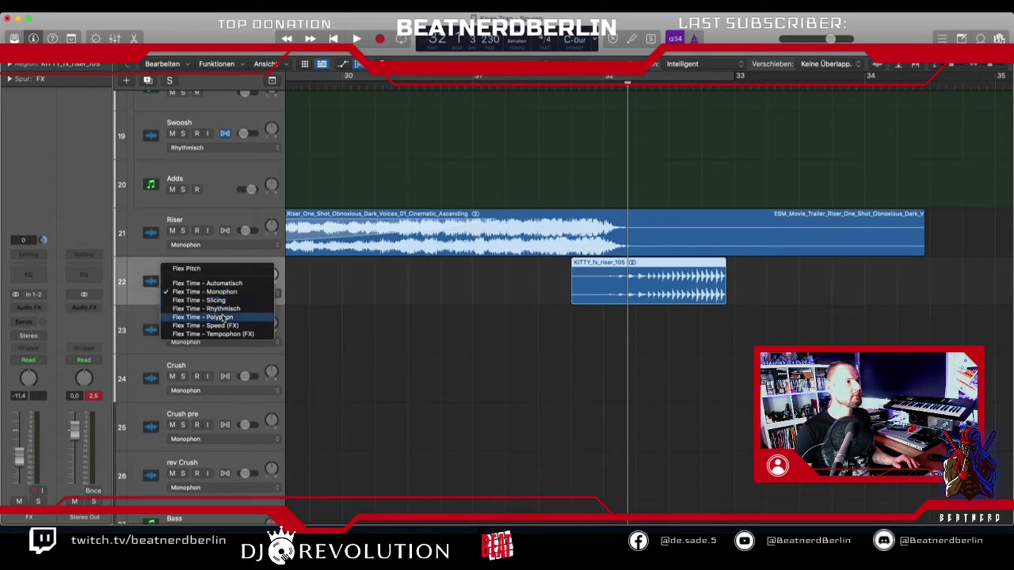
{"action": "left_click", "coordinate": [268, 309]}
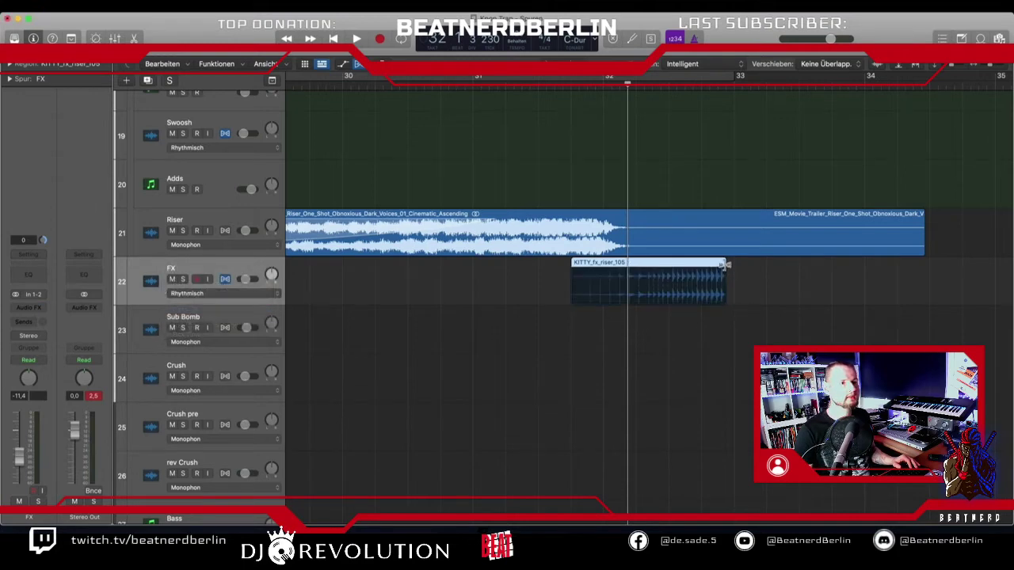
- Try to time-stretch the KITTY_fx_riser_105 region to beat 2 of bar 33, and undo both the stretch and the region move
{"action": "left_click_drag", "start_coordinate": [725, 265], "coordinate": [764, 265]}
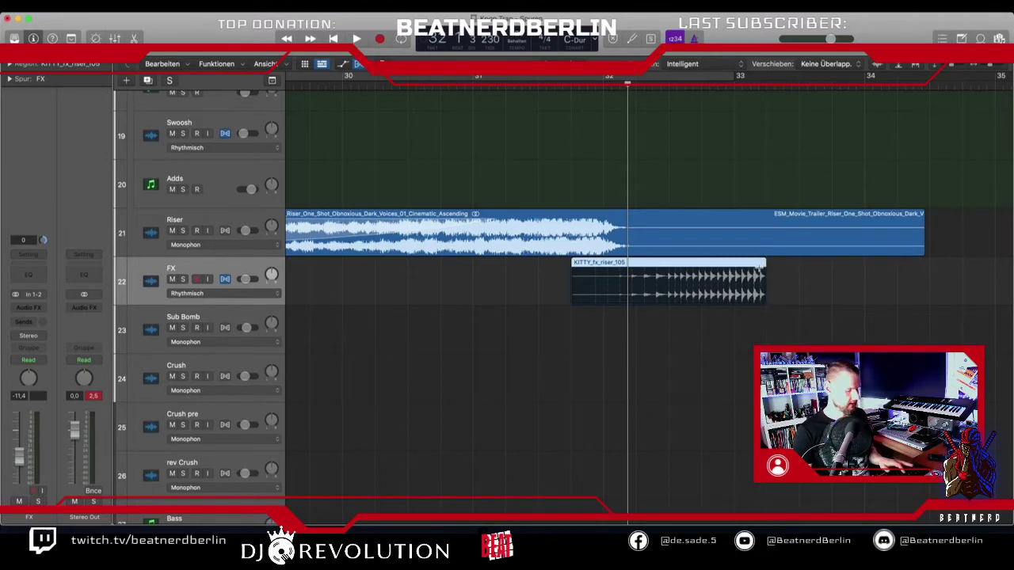
{"action": "key", "text": "super+z"}
{"action": "key", "text": "super+z"}
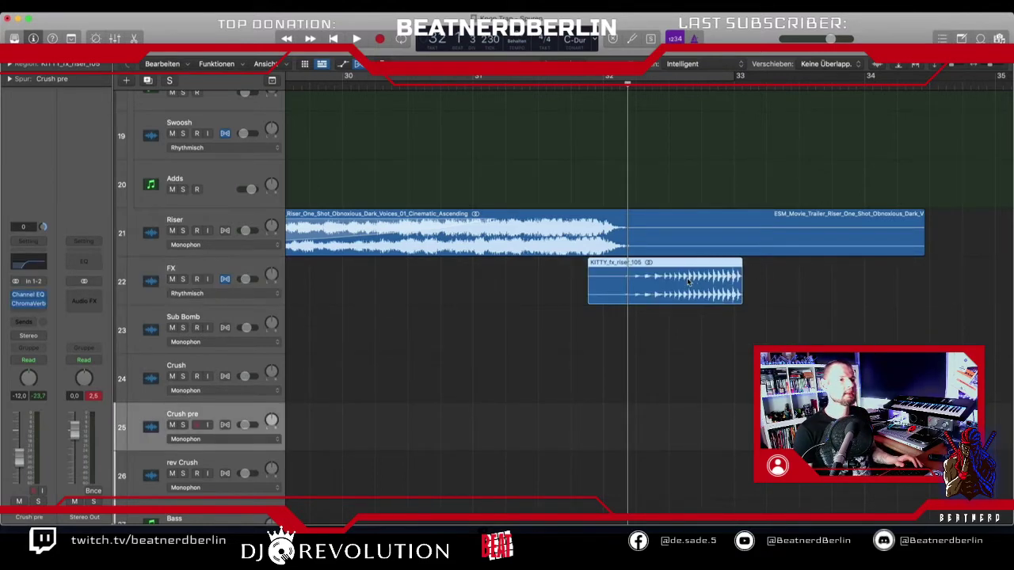
- With Rhythmisch flex enabled on the FX track, move the riser region to beat 4 of bar 31 and compress it to one bar
{"action": "left_click", "coordinate": [231, 275]}
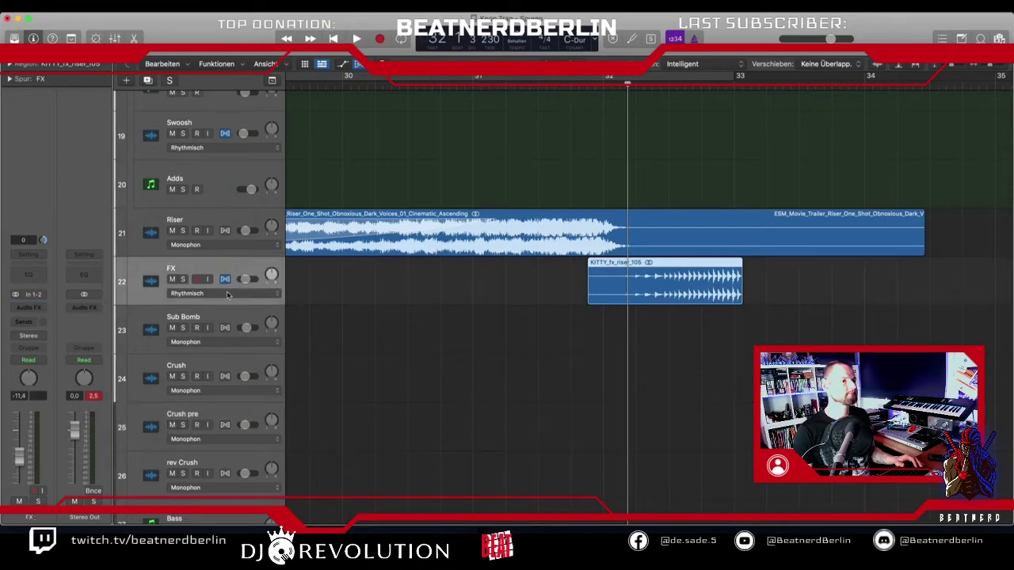
{"action": "left_click", "coordinate": [227, 295]}
{"action": "left_click", "coordinate": [230, 293]}
{"action": "left_click", "coordinate": [226, 279]}
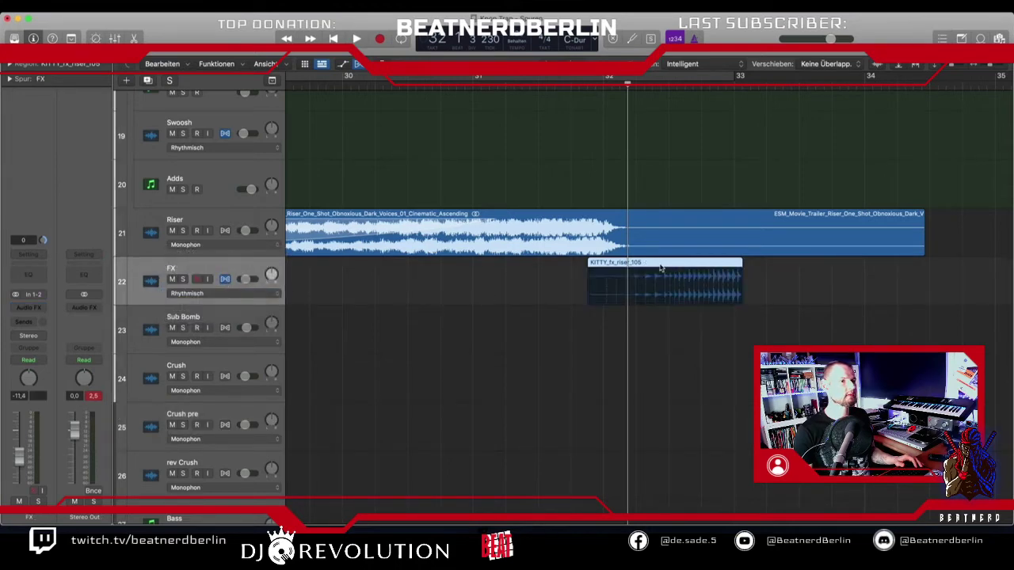
{"action": "left_click_drag", "start_coordinate": [660, 269], "coordinate": [644, 269]}
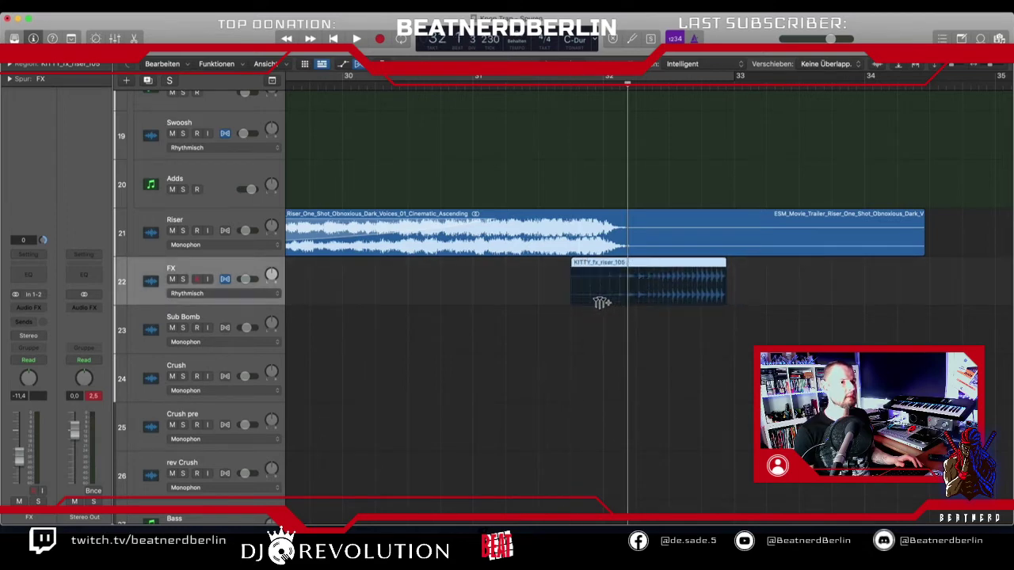
{"action": "left_click_drag", "start_coordinate": [727, 263], "coordinate": [700, 265]}
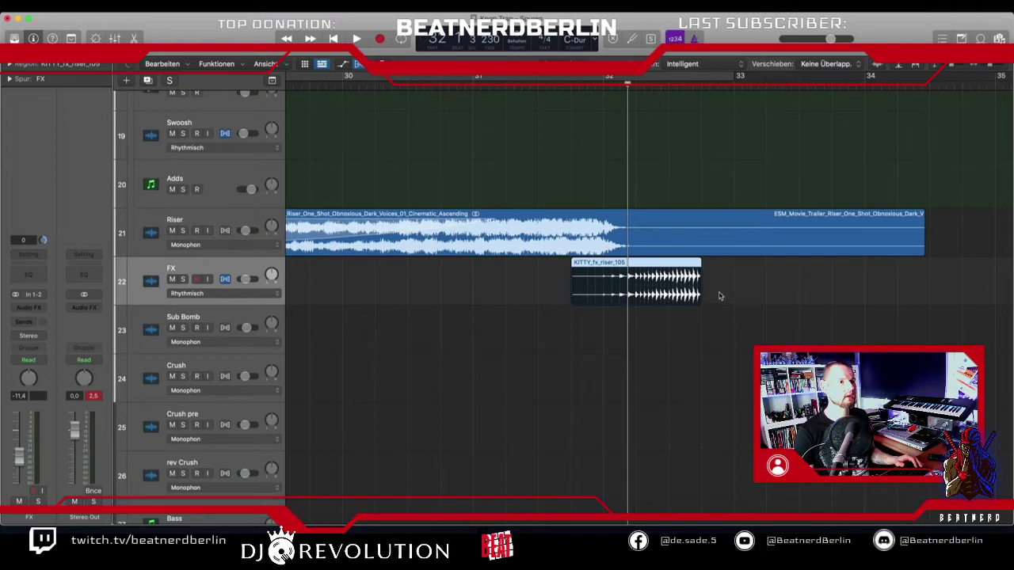
{"action": "left_click", "coordinate": [358, 64]}
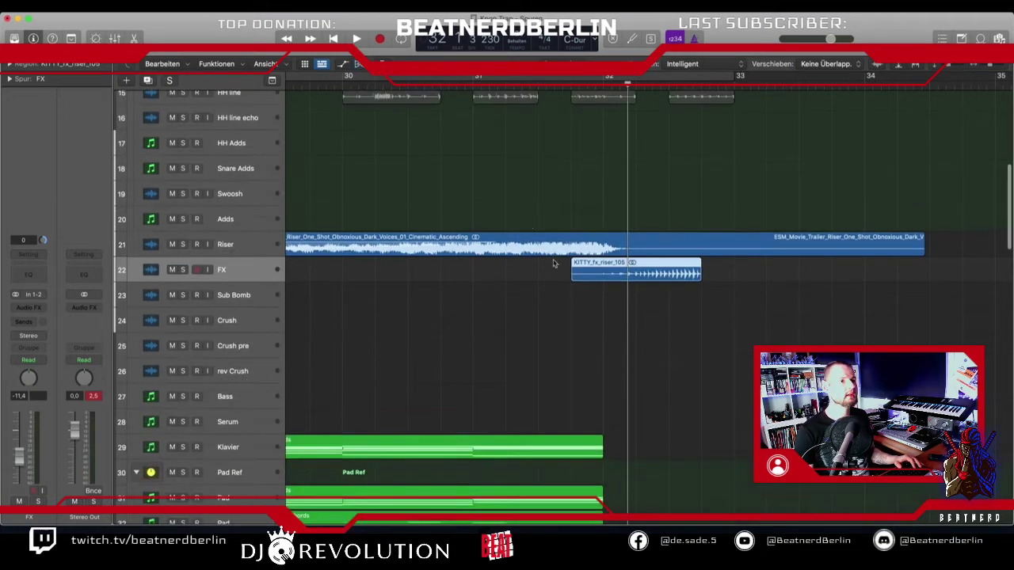
- Move the one-bar KITTY_fx_riser_105 region so that it starts at bar 32
{"action": "scroll", "coordinate": [602, 300], "scroll_direction": "up", "scroll_amount": 5}
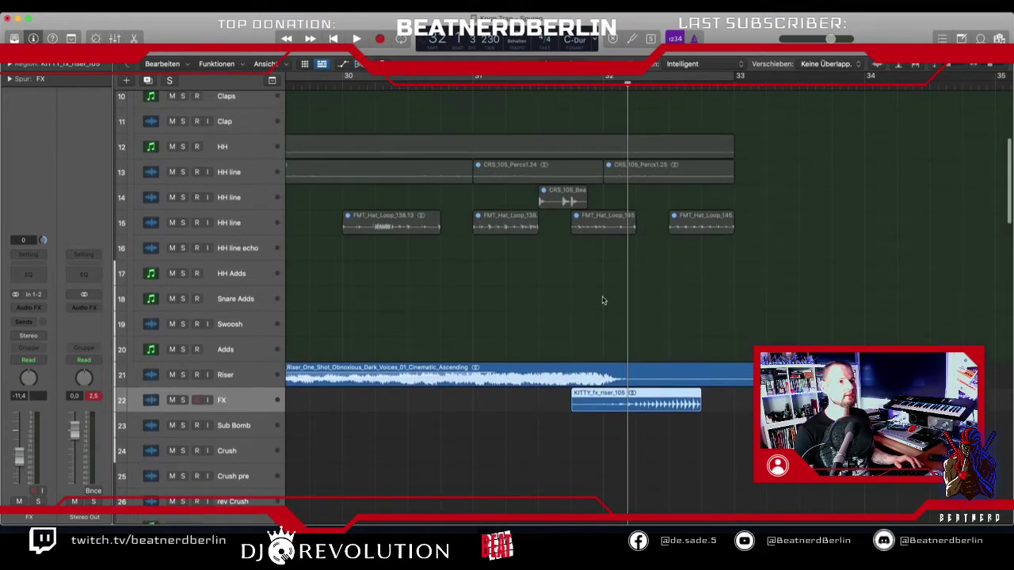
{"action": "key", "text": "super+Left"}
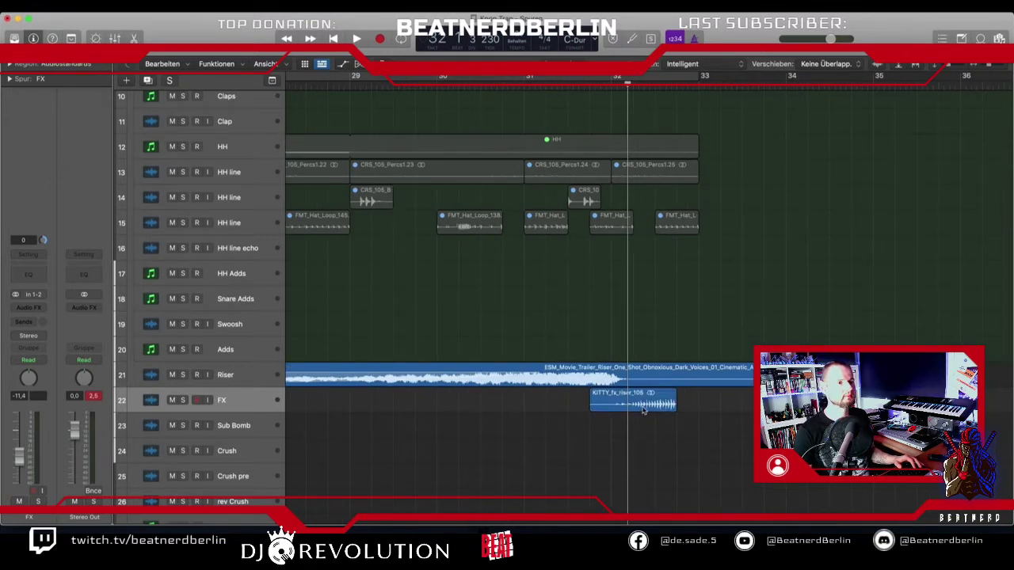
{"action": "left_click_drag", "start_coordinate": [643, 410], "coordinate": [665, 410]}
{"action": "scroll", "coordinate": [695, 446], "scroll_direction": "down", "scroll_amount": 3}
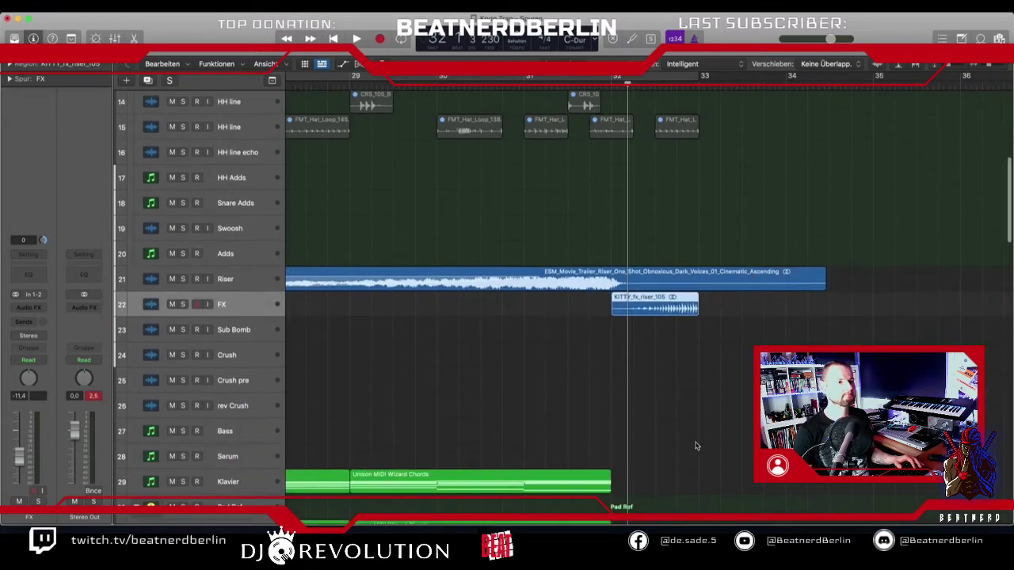
{"action": "scroll", "coordinate": [695, 446], "scroll_direction": "down", "scroll_amount": 1}
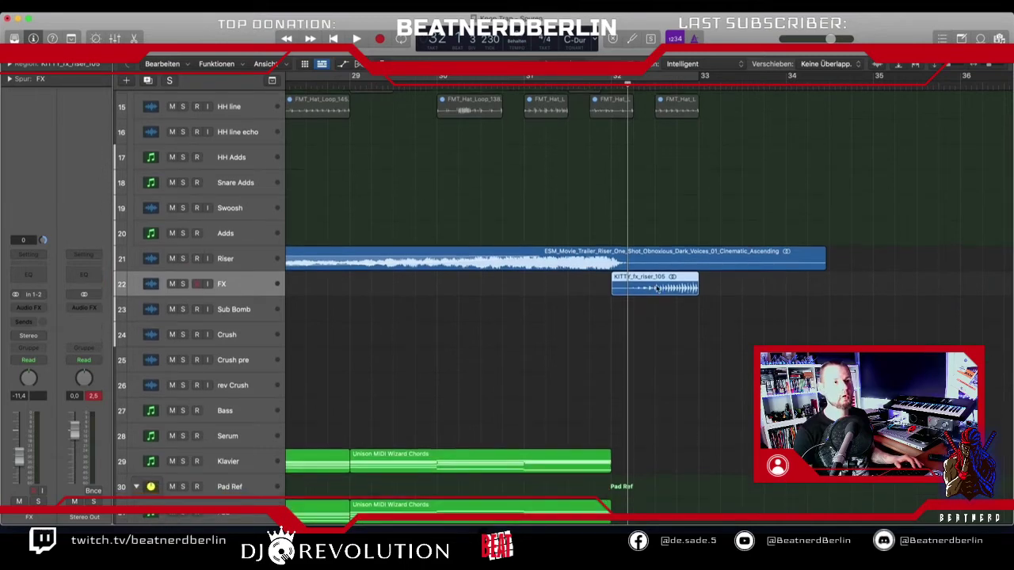
- Play the transition from bar 30 and shorten the ESM_Movie_Trailer_Riser region on the Riser track to end at bar 33
{"action": "left_click", "coordinate": [437, 84]}
{"action": "key", "text": "space"}
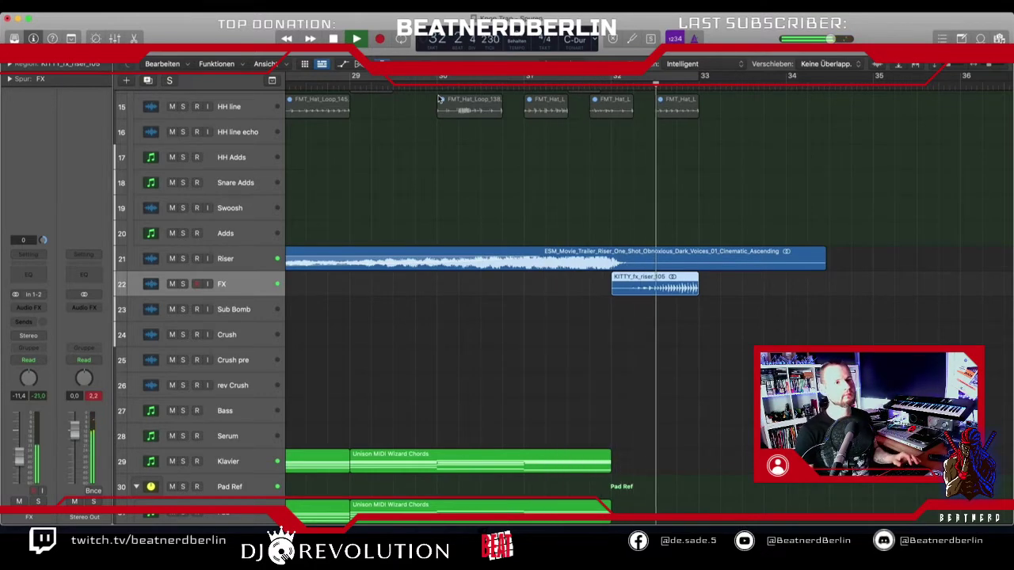
{"action": "key", "text": "space"}
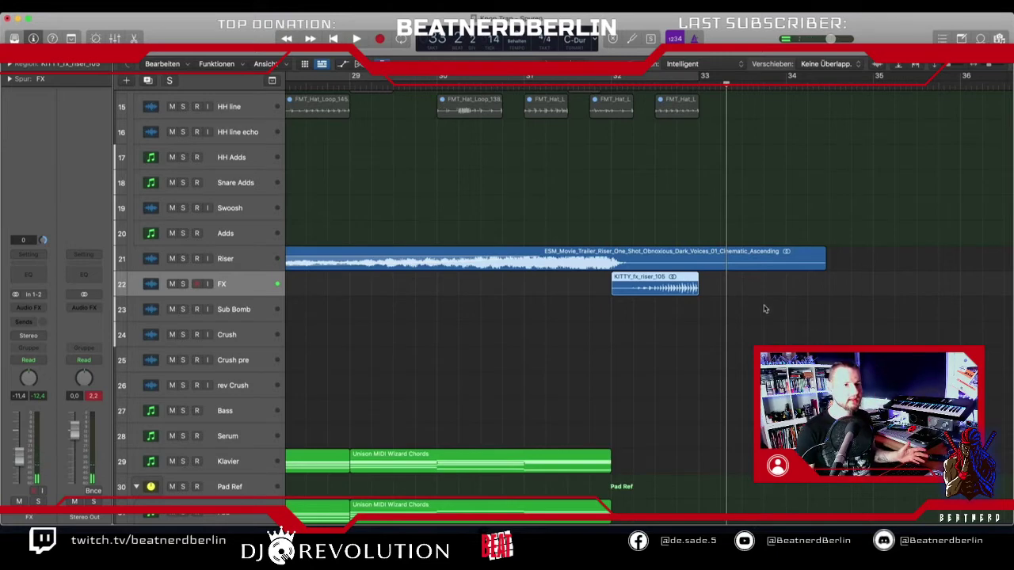
{"action": "left_click_drag", "start_coordinate": [822, 270], "coordinate": [698, 271]}
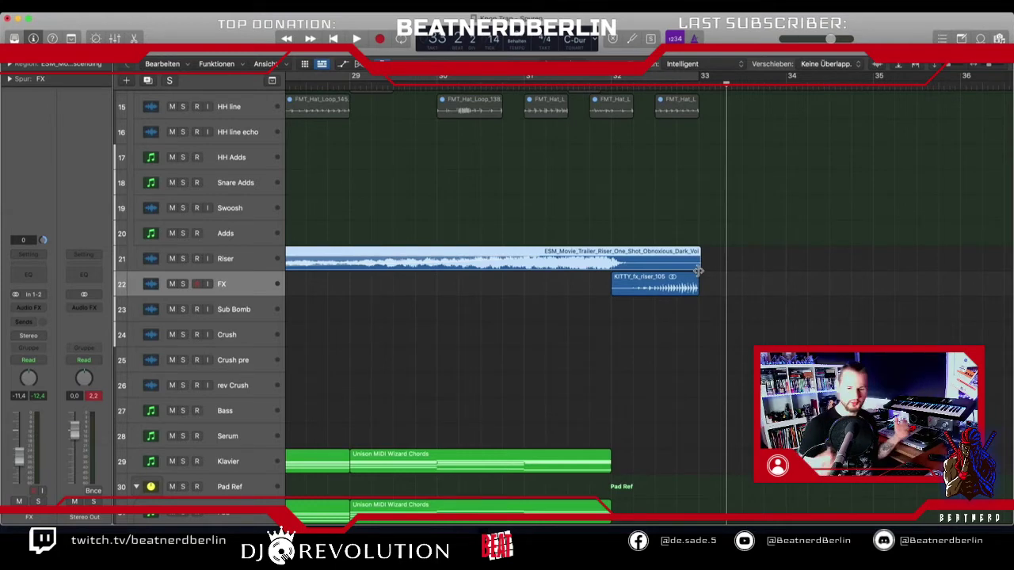
- Look through the tracks of the Vocal stack for a hook region that could fill the section from bar 25
{"action": "scroll", "coordinate": [701, 293], "scroll_direction": "down", "scroll_amount": 15}
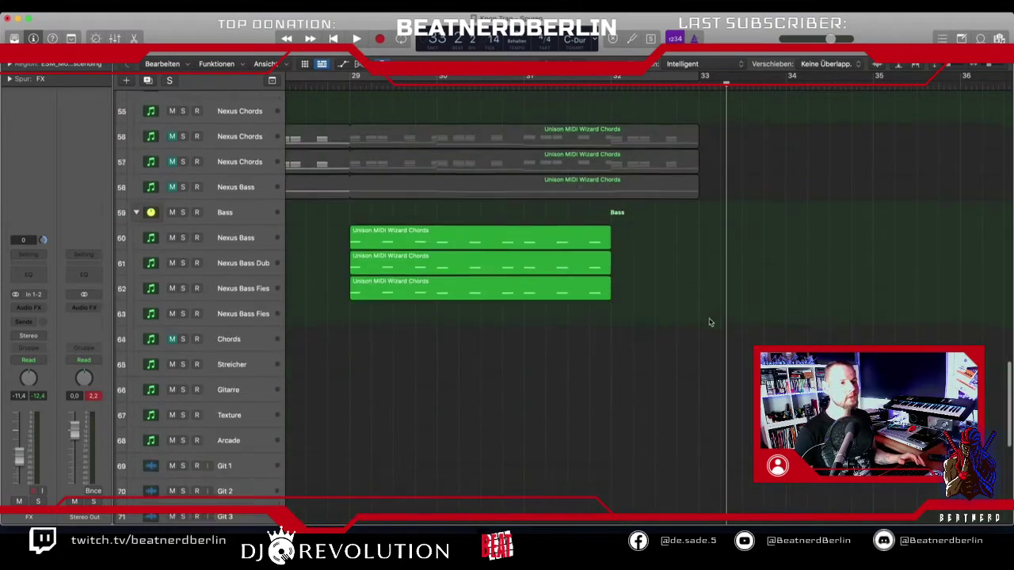
{"action": "scroll", "coordinate": [708, 314], "scroll_direction": "down", "scroll_amount": 3}
{"action": "scroll", "coordinate": [708, 314], "scroll_direction": "down", "scroll_amount": 4}
{"action": "scroll", "coordinate": [708, 314], "scroll_direction": "left", "scroll_amount": 5}
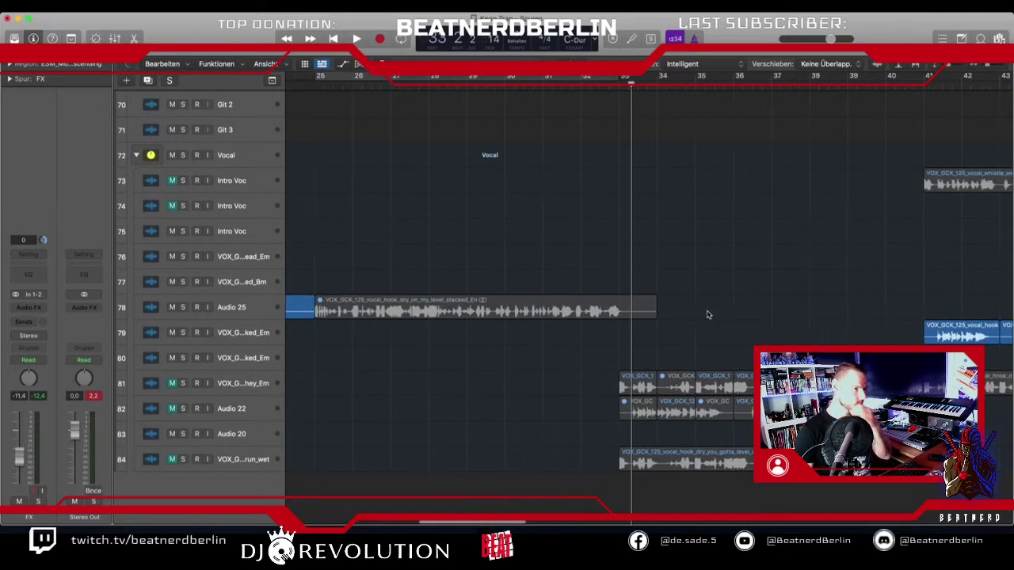
{"action": "scroll", "coordinate": [708, 315], "scroll_direction": "left", "scroll_amount": 8}
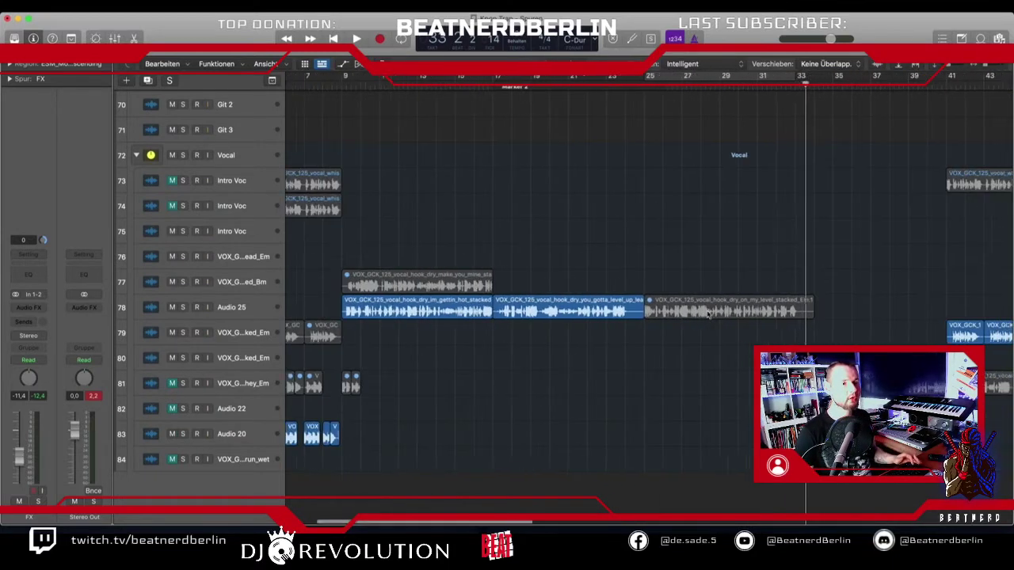
{"action": "scroll", "coordinate": [708, 315], "scroll_direction": "down", "scroll_amount": 2}
{"action": "scroll", "coordinate": [707, 315], "scroll_direction": "right", "scroll_amount": 5}
{"action": "scroll", "coordinate": [708, 315], "scroll_direction": "left", "scroll_amount": 3}
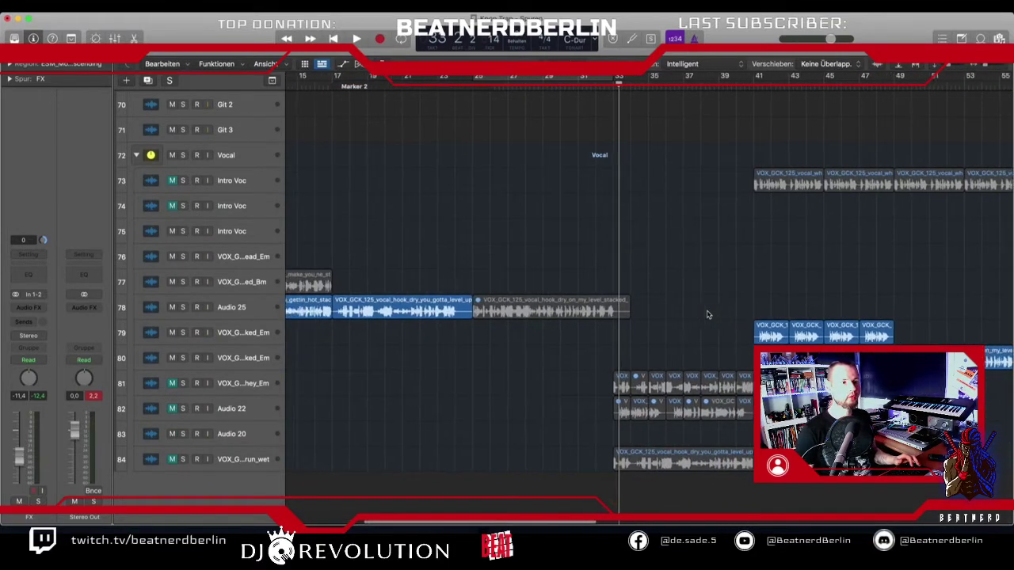
- Try the on_my_level_stacked region of track 80 at bar 25, play it there, and move it back out of the section
{"action": "left_click", "coordinate": [815, 336]}
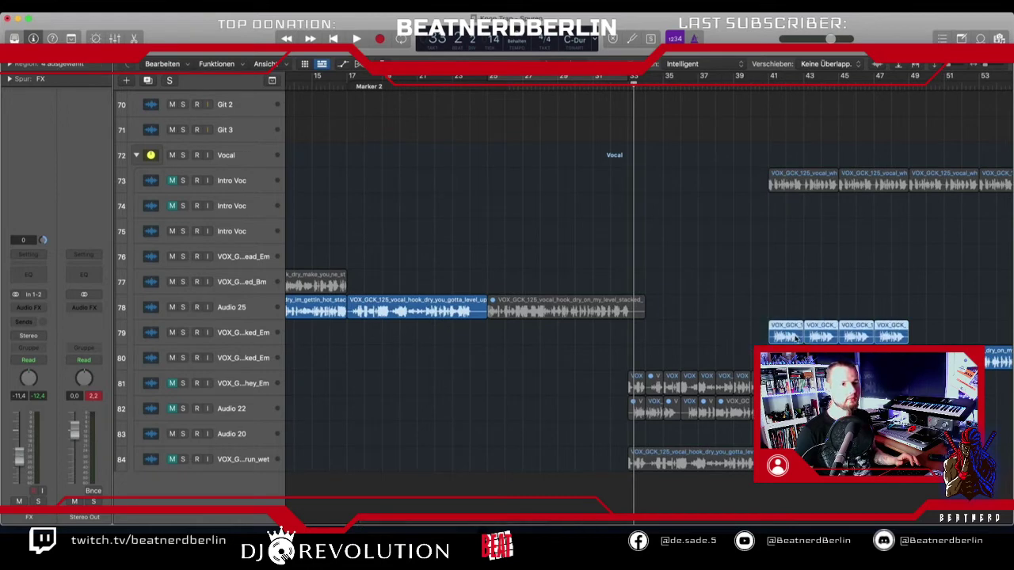
{"action": "left_click_drag", "start_coordinate": [956, 358], "coordinate": [535, 358]}
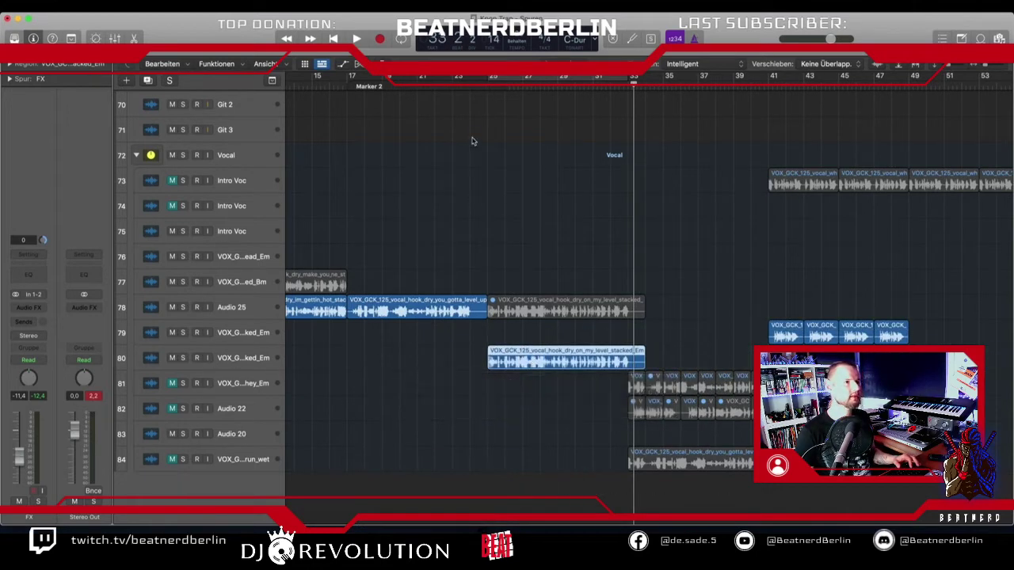
{"action": "left_click", "coordinate": [496, 87]}
{"action": "key", "text": "space"}
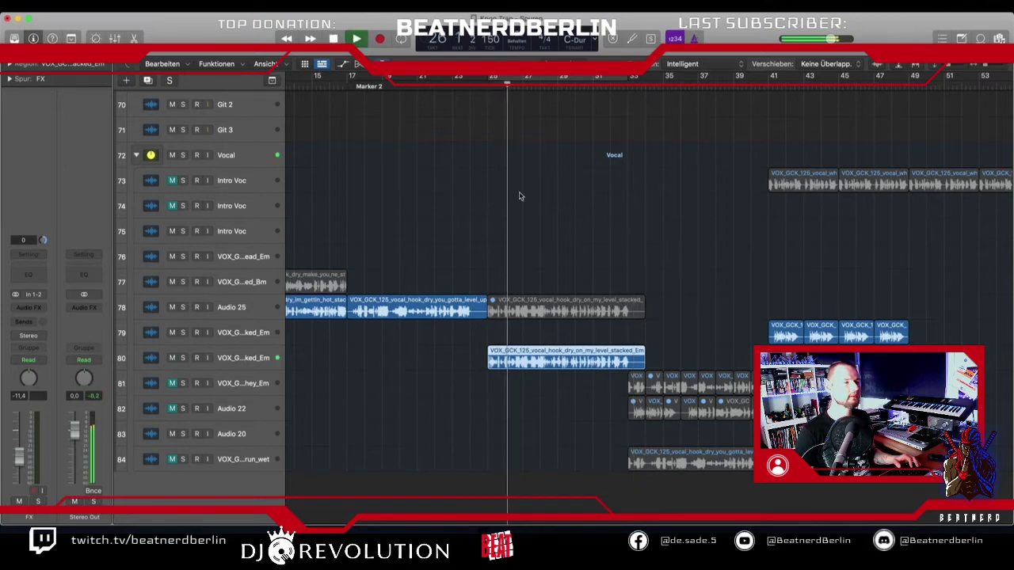
{"action": "key", "text": "space"}
{"action": "left_click_drag", "start_coordinate": [519, 363], "coordinate": [800, 365]}
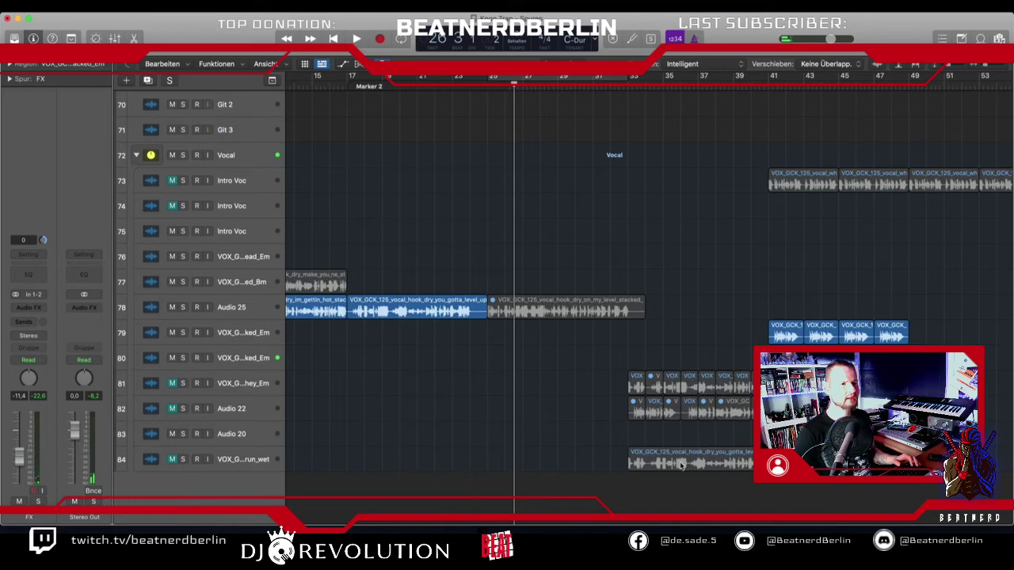
- Move the you_gotta_level_up region on track 84 from bar 33 to bar 25, unmute the track and play the section
{"action": "left_click_drag", "start_coordinate": [681, 465], "coordinate": [543, 471]}
{"action": "left_click", "coordinate": [168, 464]}
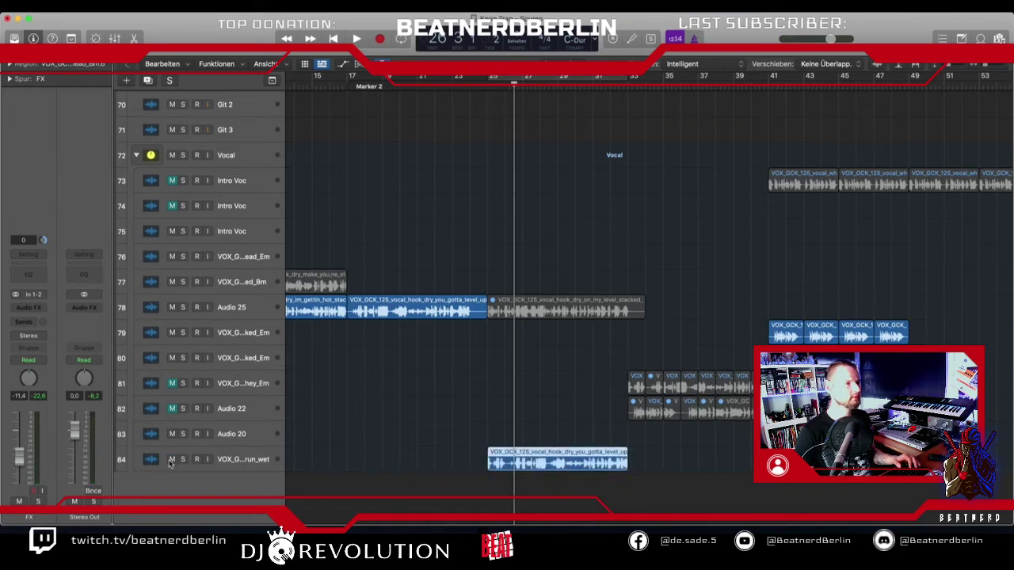
{"action": "left_click", "coordinate": [452, 85]}
{"action": "key", "text": "space"}
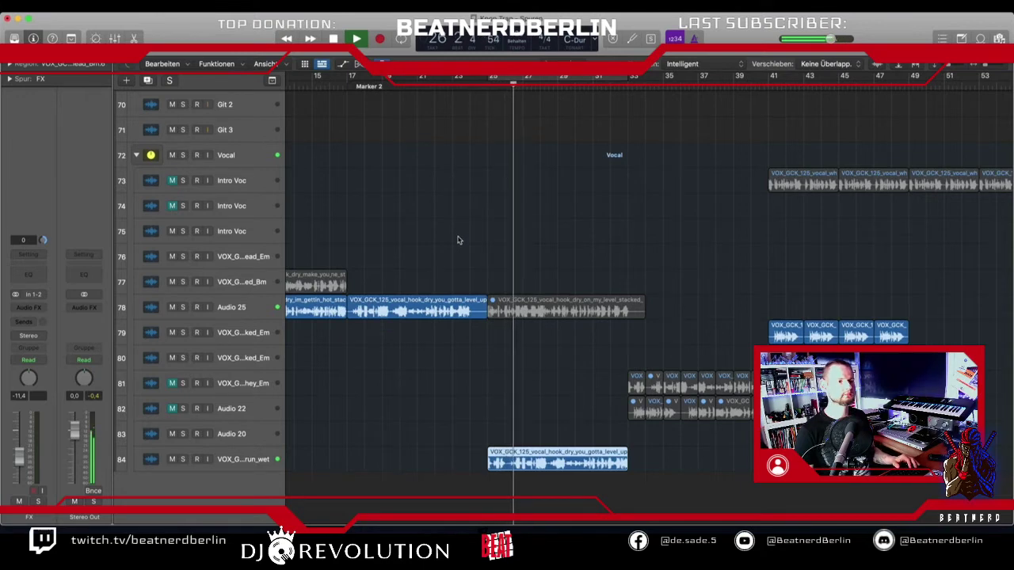
{"action": "left_click", "coordinate": [291, 461]}
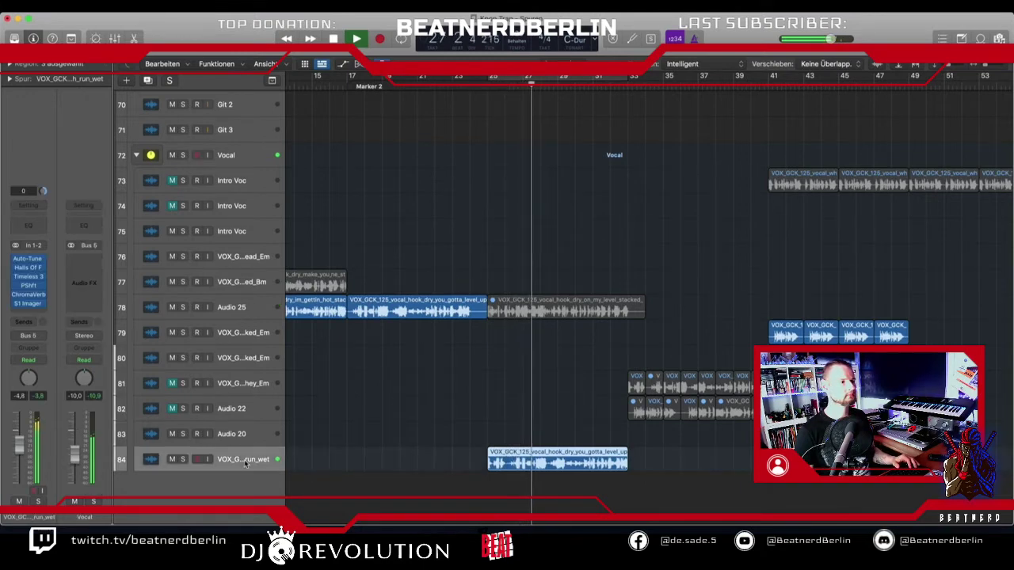
{"action": "key", "text": "space"}
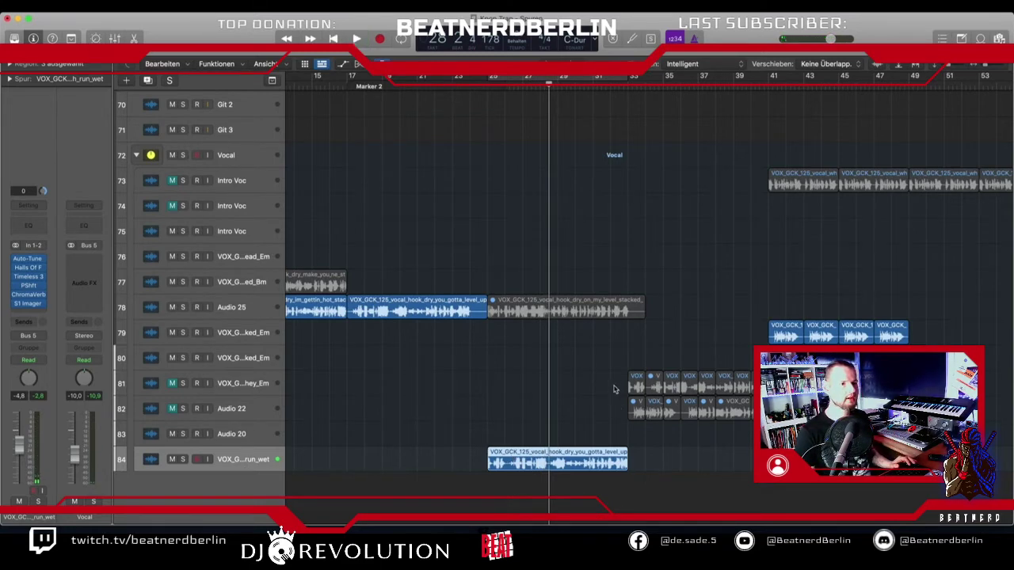
- Unmute tracks 81 and 82, move their hook regions from bar 33 to bar 25, mute track 84 and play through to bar 33
{"action": "left_click_drag", "start_coordinate": [174, 384], "coordinate": [173, 405]}
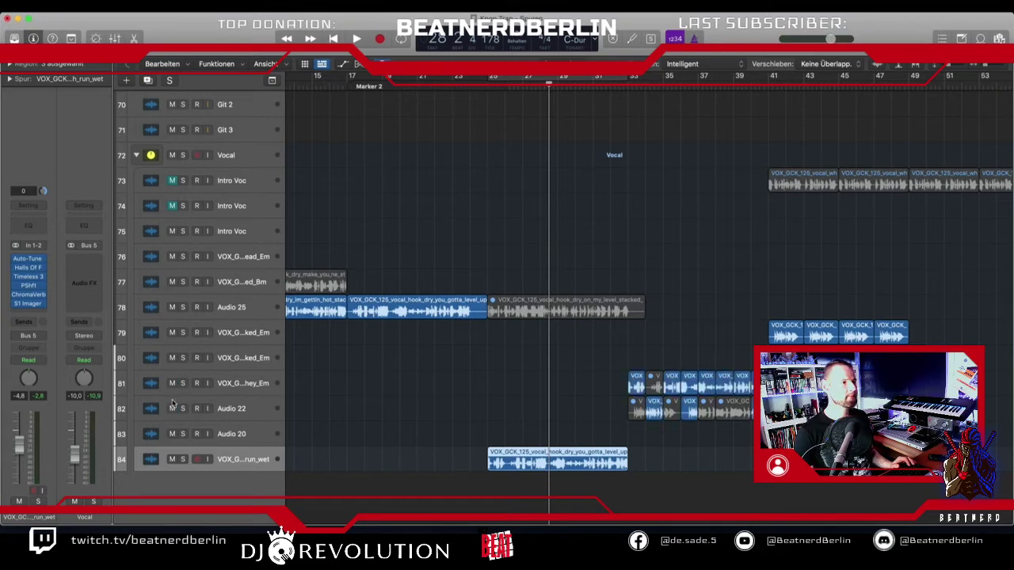
{"action": "left_click_drag", "start_coordinate": [590, 361], "coordinate": [734, 427]}
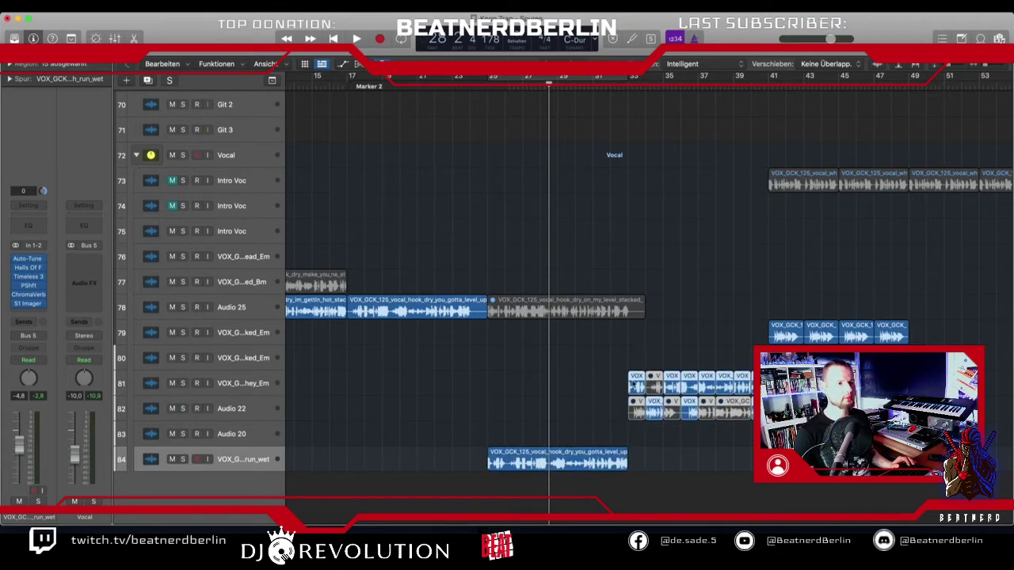
{"action": "left_click_drag", "start_coordinate": [634, 383], "coordinate": [493, 383]}
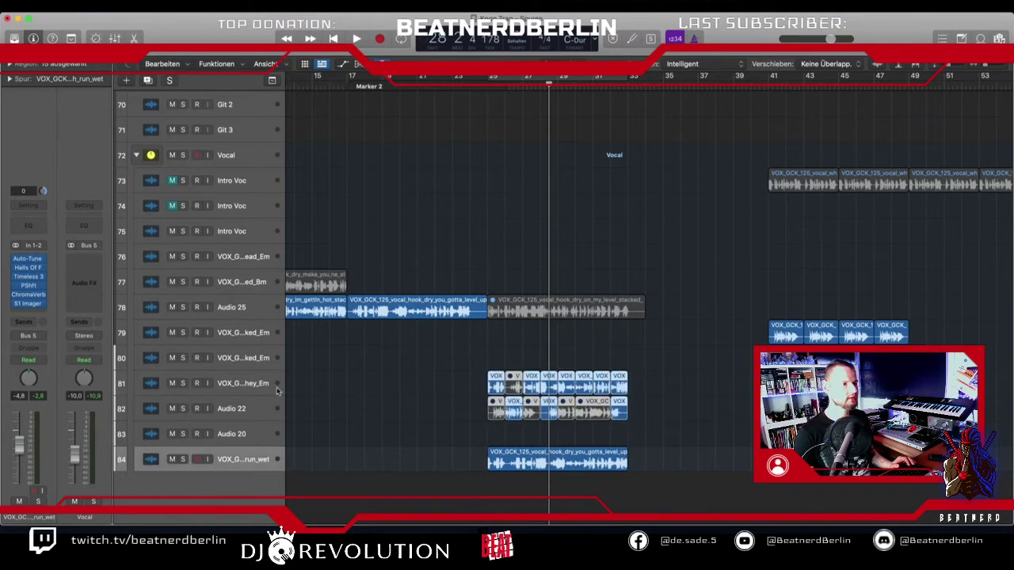
{"action": "left_click", "coordinate": [172, 460]}
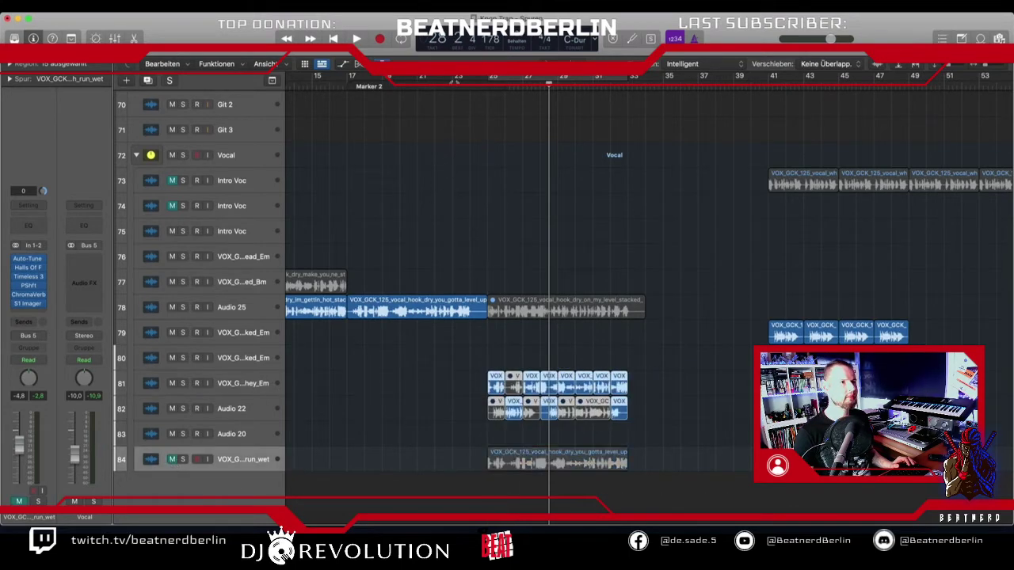
{"action": "key", "text": "space"}
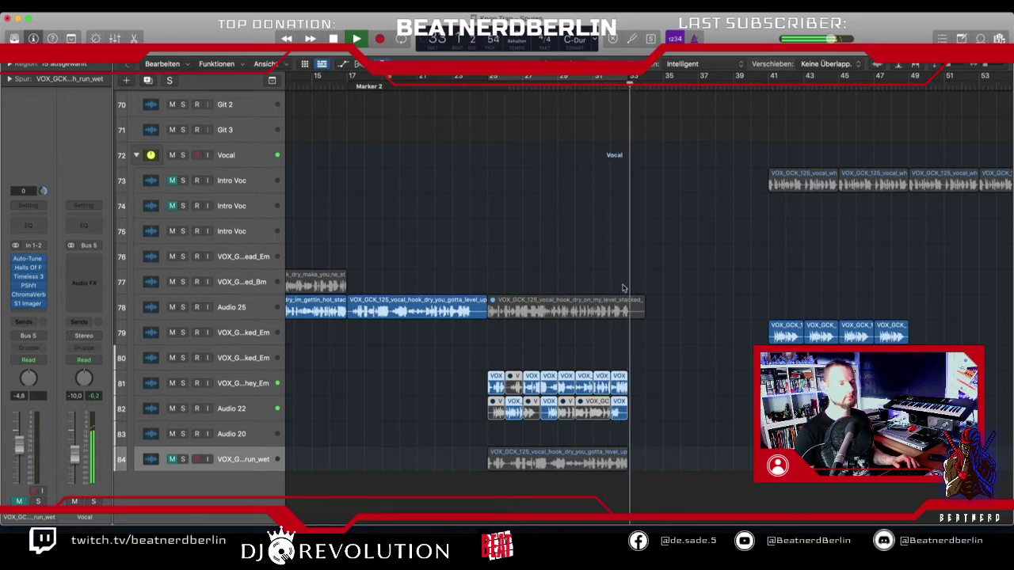
{"action": "key", "text": "space"}
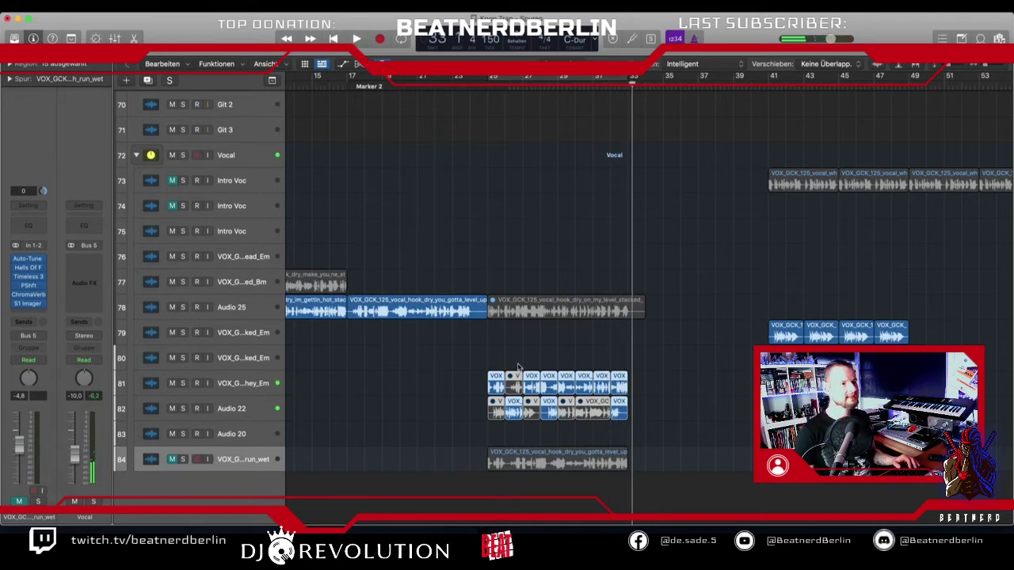
- Unmute the muted region on track 81, mute all Audio 22 regions between bars 25 and 33, and play from bar 24
{"action": "left_click_drag", "start_coordinate": [519, 368], "coordinate": [640, 385]}
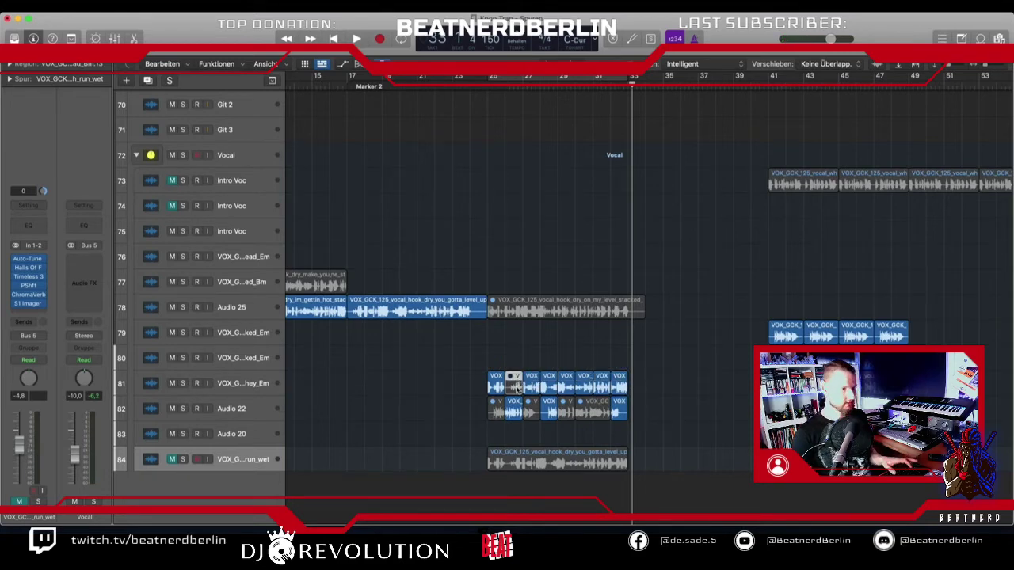
{"action": "left_click_drag", "start_coordinate": [644, 412], "coordinate": [497, 413]}
{"action": "key", "text": "ctrl+m"}
{"action": "key", "text": "ctrl+m"}
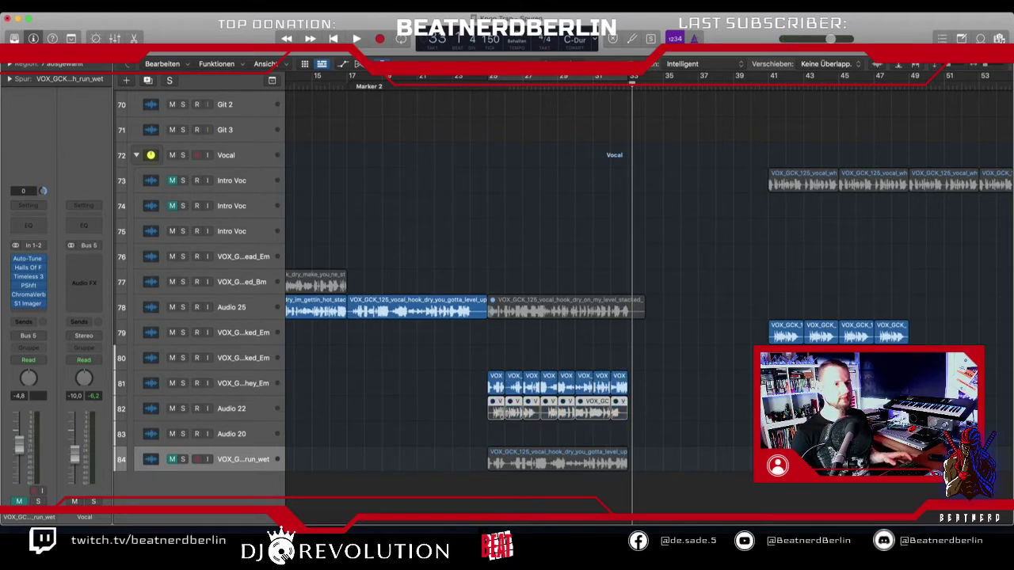
{"action": "left_click_drag", "start_coordinate": [507, 87], "coordinate": [472, 91]}
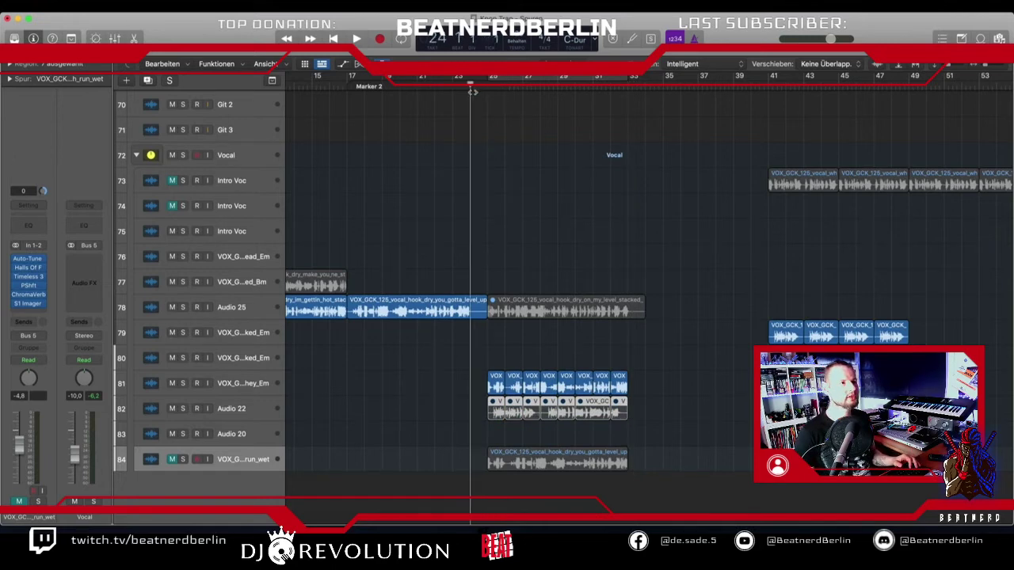
{"action": "key", "text": "space"}
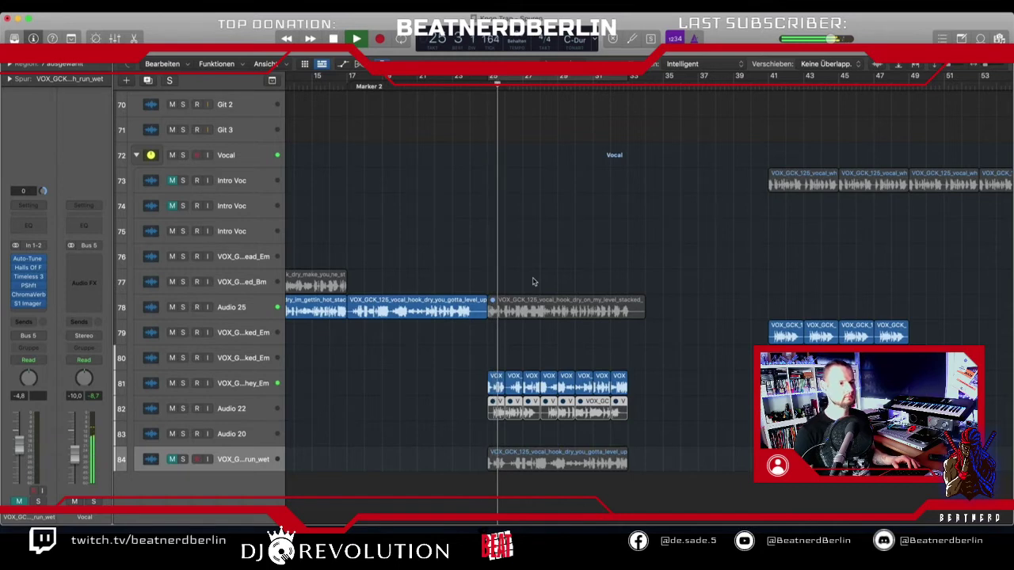
{"action": "key", "text": "super+Right"}
{"action": "key", "text": "super+Right"}
{"action": "key", "text": "super+Right"}
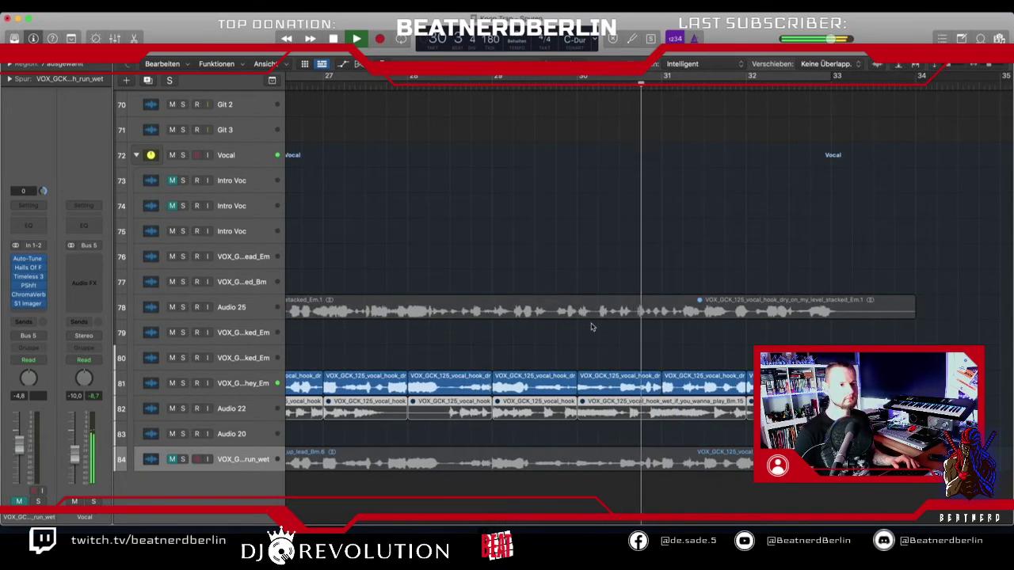
{"action": "key", "text": "space"}
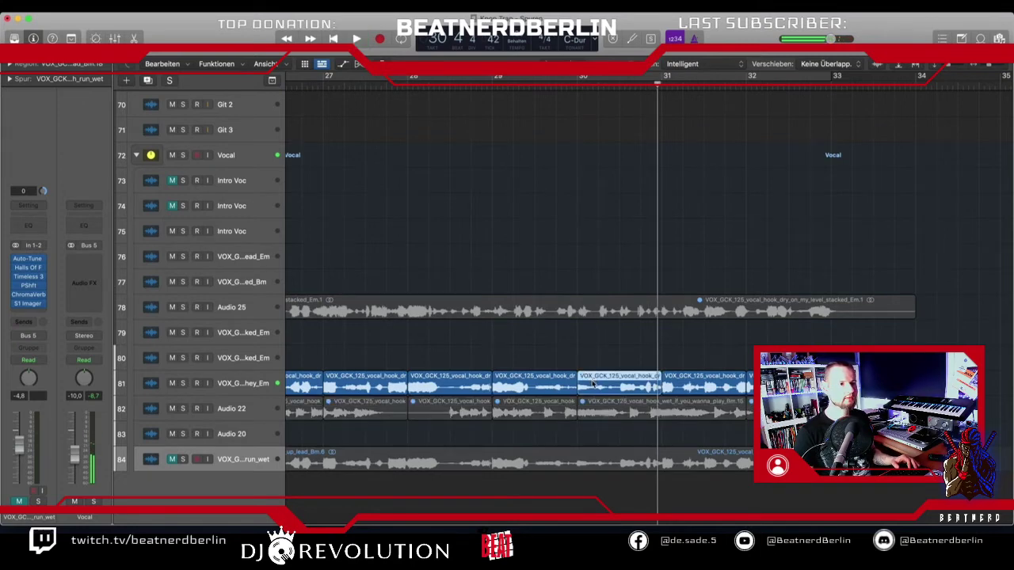
- Move track 81's bar 30 region to Audio 20 and mute it, copy the bar 29 region into the gap, and play the result
{"action": "left_click_drag", "start_coordinate": [593, 385], "coordinate": [592, 436]}
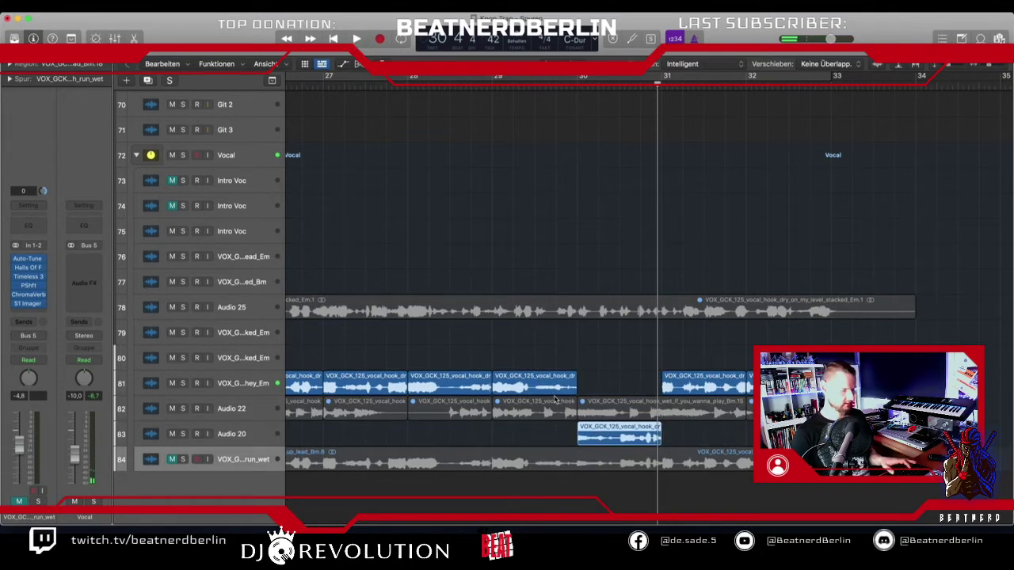
{"action": "left_click", "coordinate": [519, 387]}
{"action": "left_click_drag", "start_coordinate": [518, 388], "coordinate": [605, 388]}
{"action": "left_click", "coordinate": [429, 86]}
{"action": "key", "text": "space"}
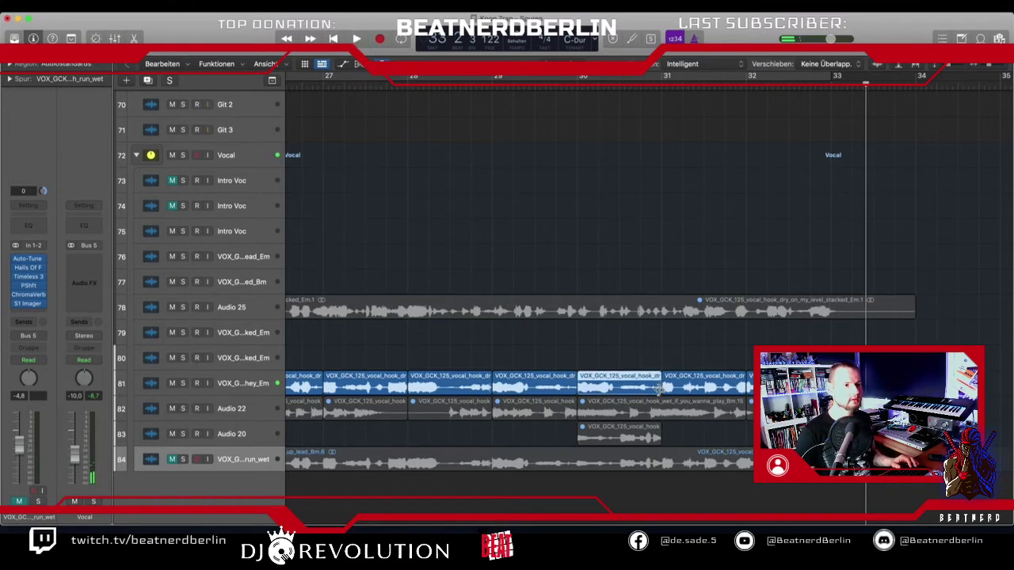
- Shorten the copied region at bar 30 on track 81 to end just before beat 4, checking the trim by playback
{"action": "left_click_drag", "start_coordinate": [657, 388], "coordinate": [645, 388]}
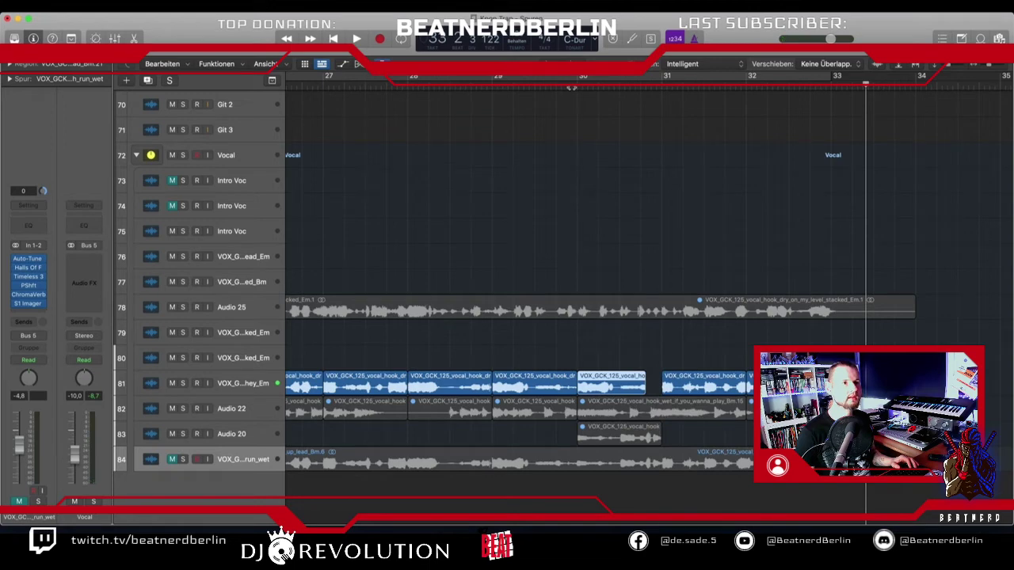
{"action": "double_click", "coordinate": [575, 84]}
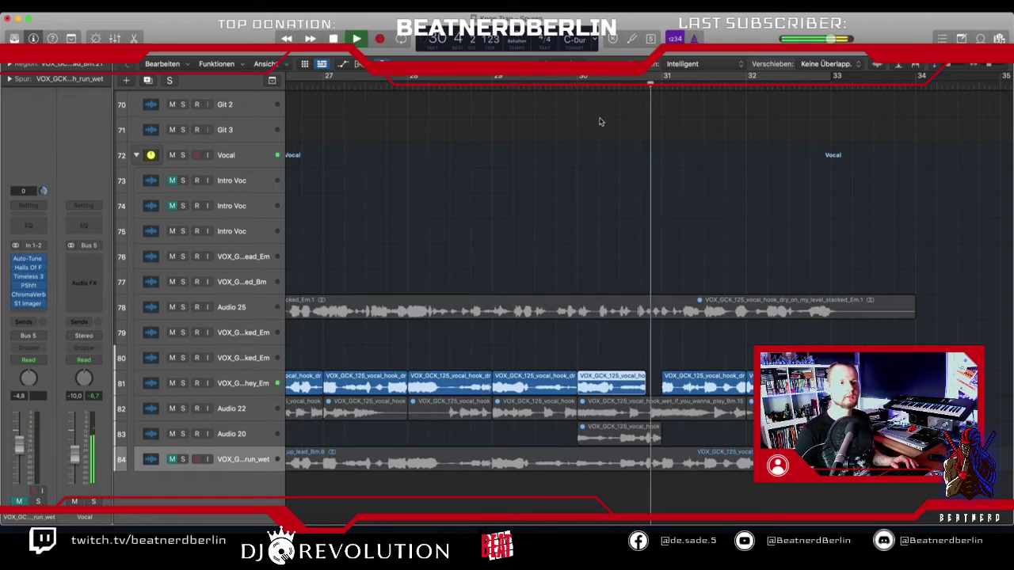
{"action": "key", "text": "space"}
{"action": "scroll", "coordinate": [611, 249], "scroll_direction": "up", "scroll_amount": 5}
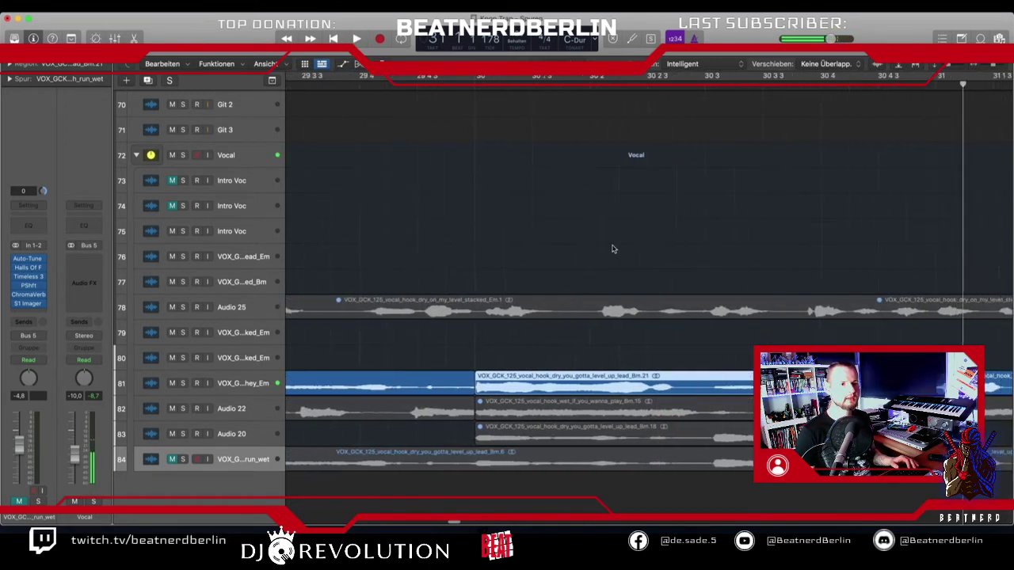
{"action": "left_click_drag", "start_coordinate": [757, 391], "coordinate": [752, 391]}
{"action": "left_click", "coordinate": [512, 83]}
{"action": "key", "text": "space"}
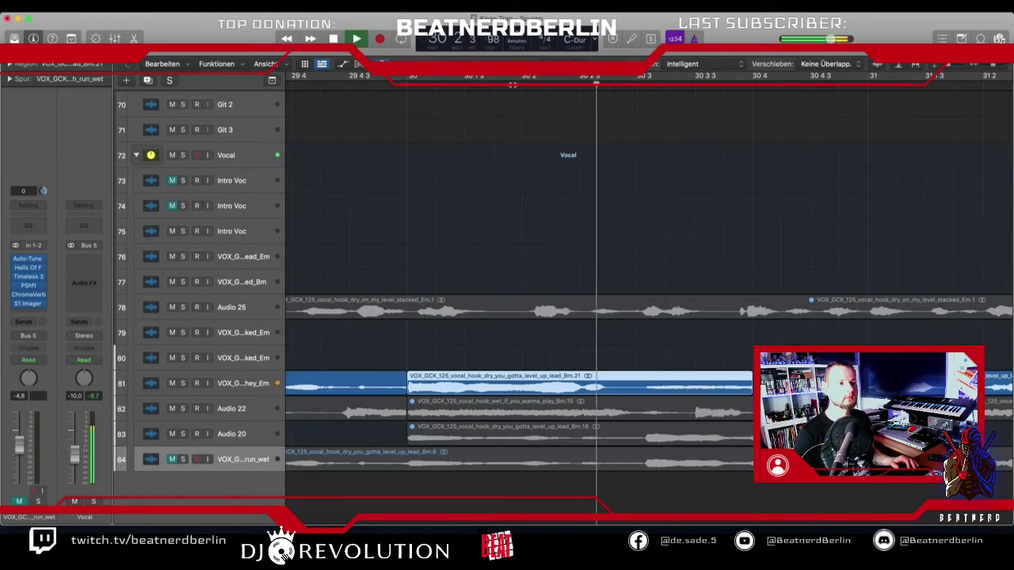
{"action": "key", "text": "space"}
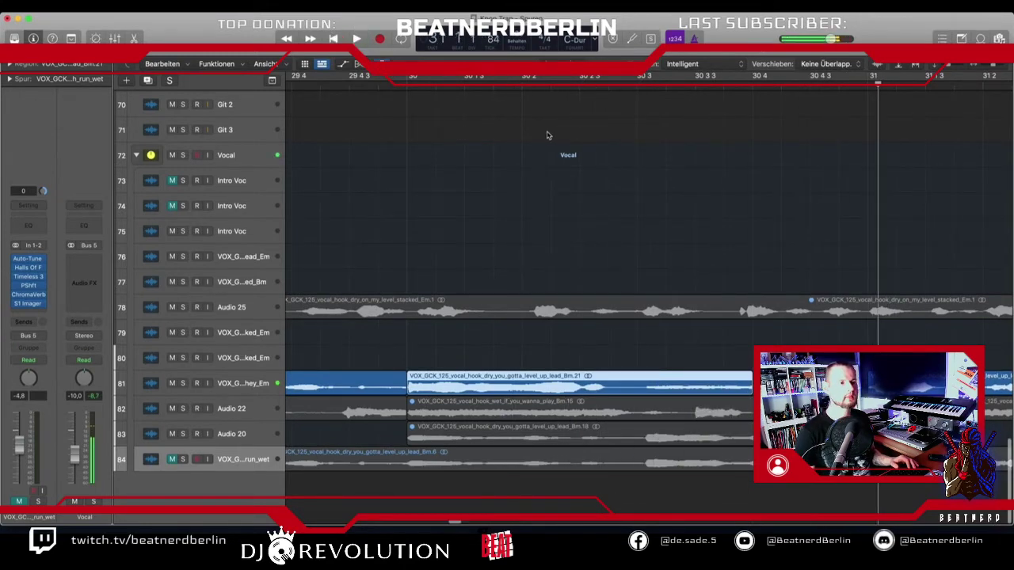
- Select track 81 and play the arrangement from bar 22 into bar 24 to check the lead-in to the hook
{"action": "key", "text": "super+Left"}
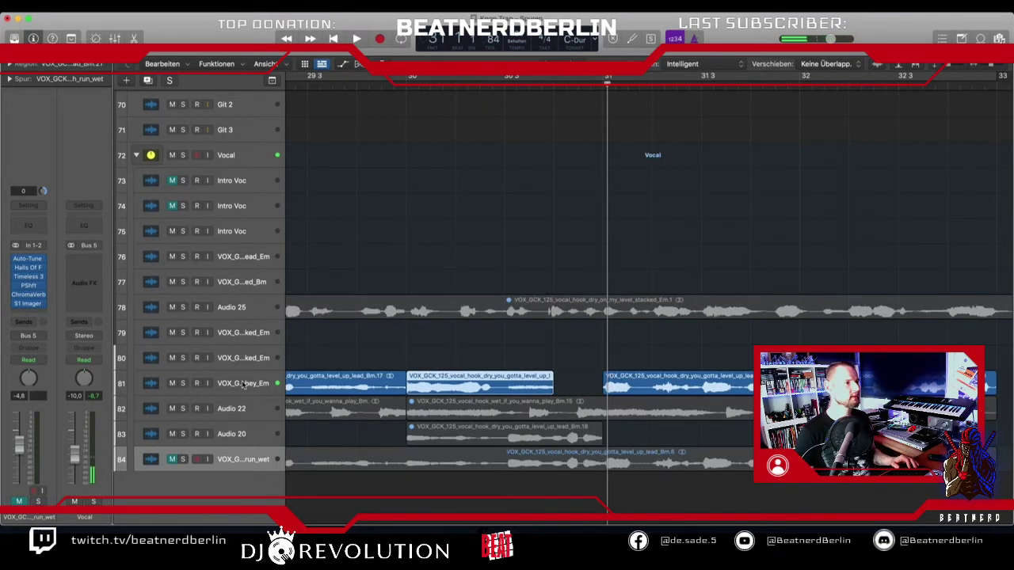
{"action": "left_click", "coordinate": [243, 383]}
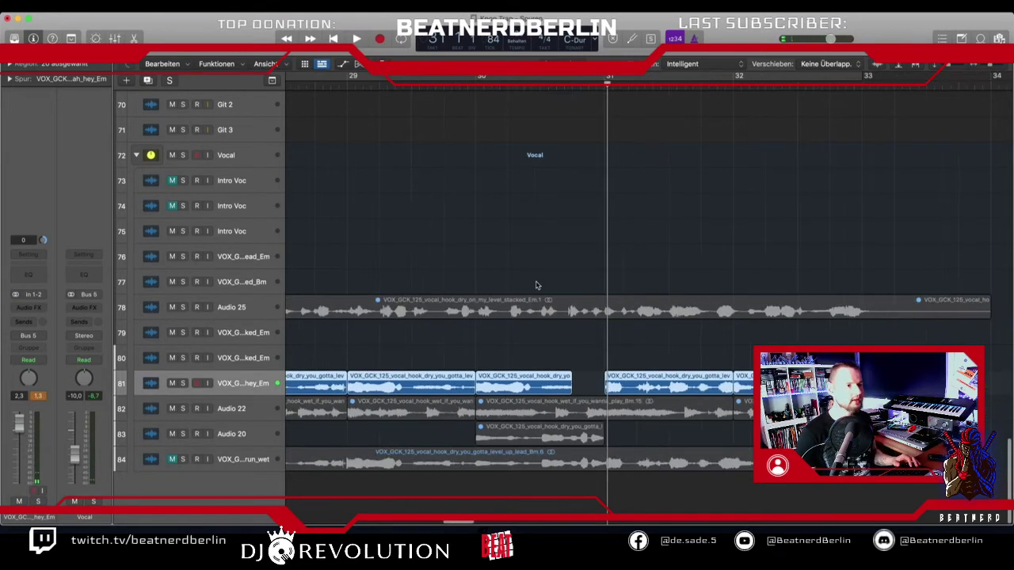
{"action": "key", "text": "super+Left"}
{"action": "key", "text": "super+Left"}
{"action": "key", "text": "super+Left"}
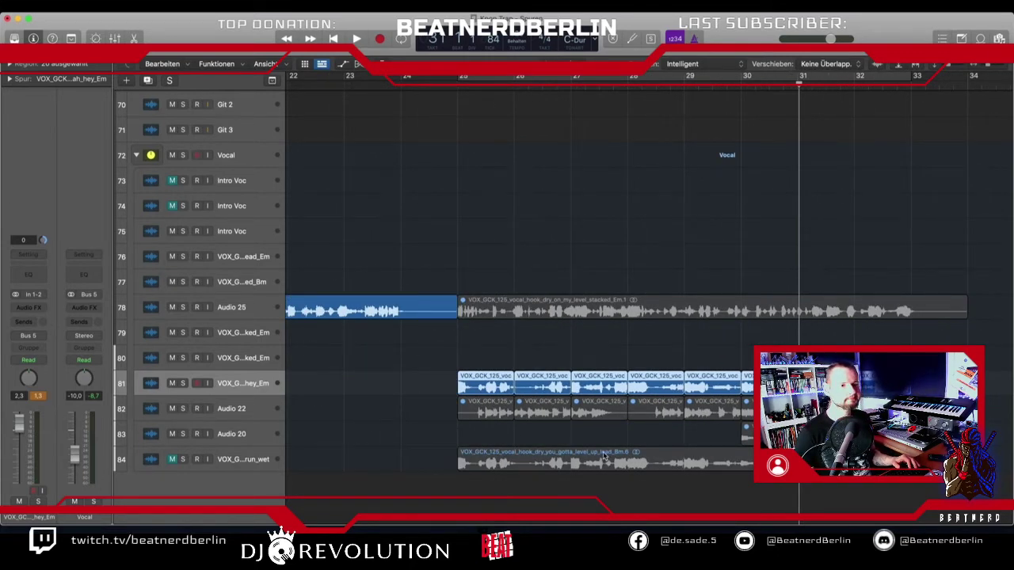
{"action": "key", "text": "super+Left"}
{"action": "key", "text": "super+Left"}
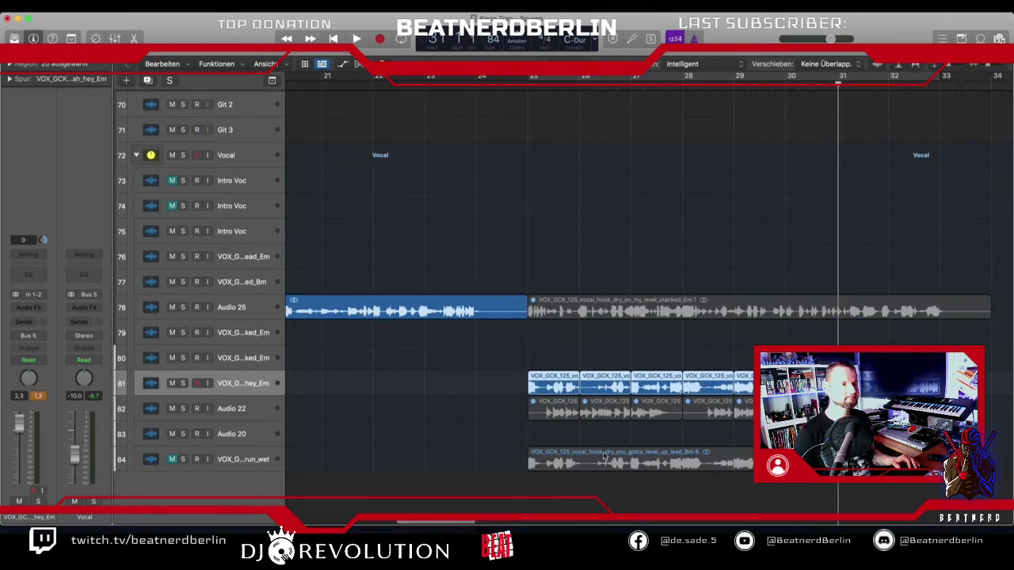
{"action": "left_click", "coordinate": [379, 80]}
{"action": "key", "text": "space"}
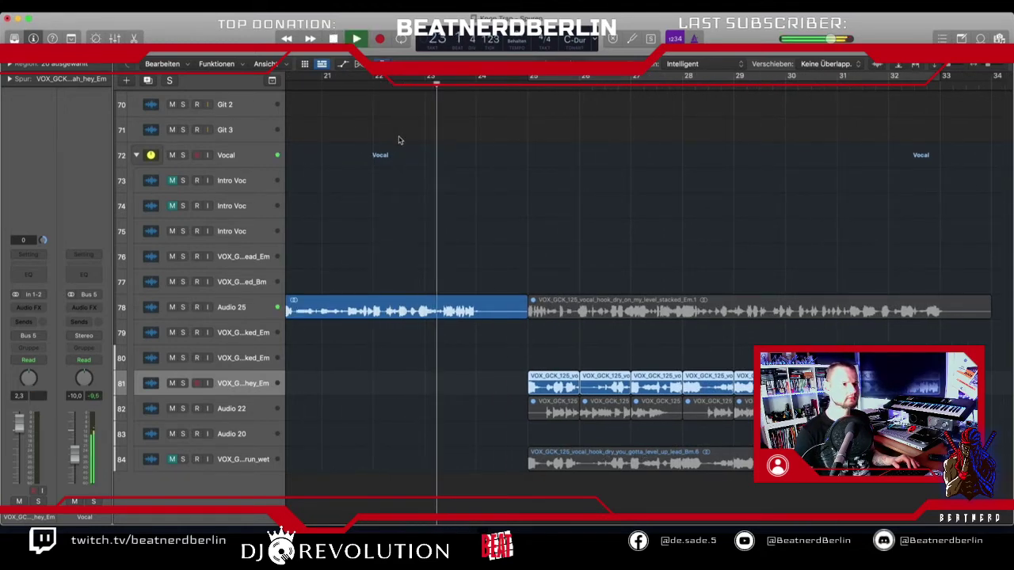
{"action": "key", "text": "space"}
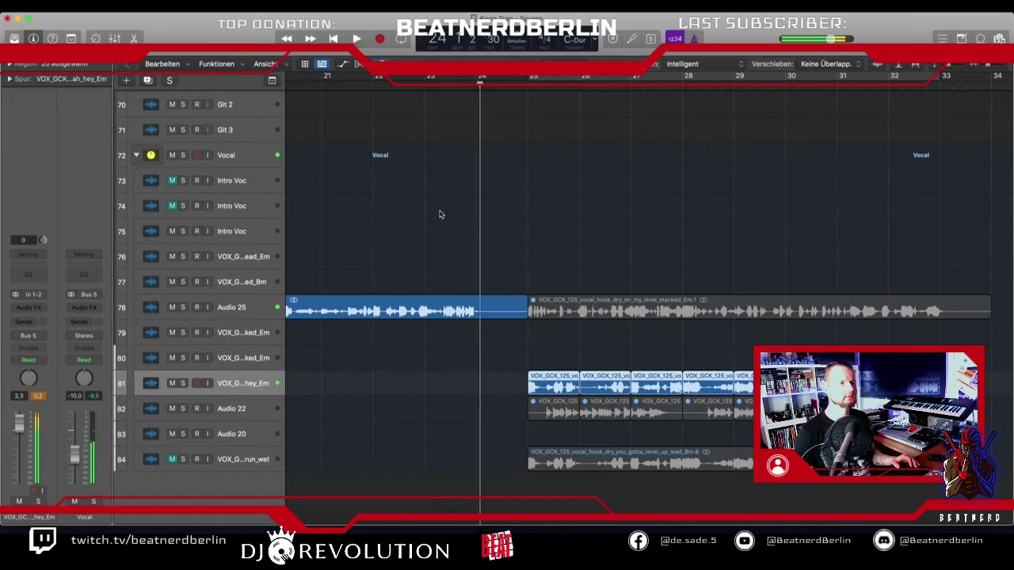
- Duplicate the Audio 25 track with its settings, and play from the end of bar 23 to locate the last vocal phrase
{"action": "key", "text": "super+Right"}
{"action": "key", "text": "super+Right"}
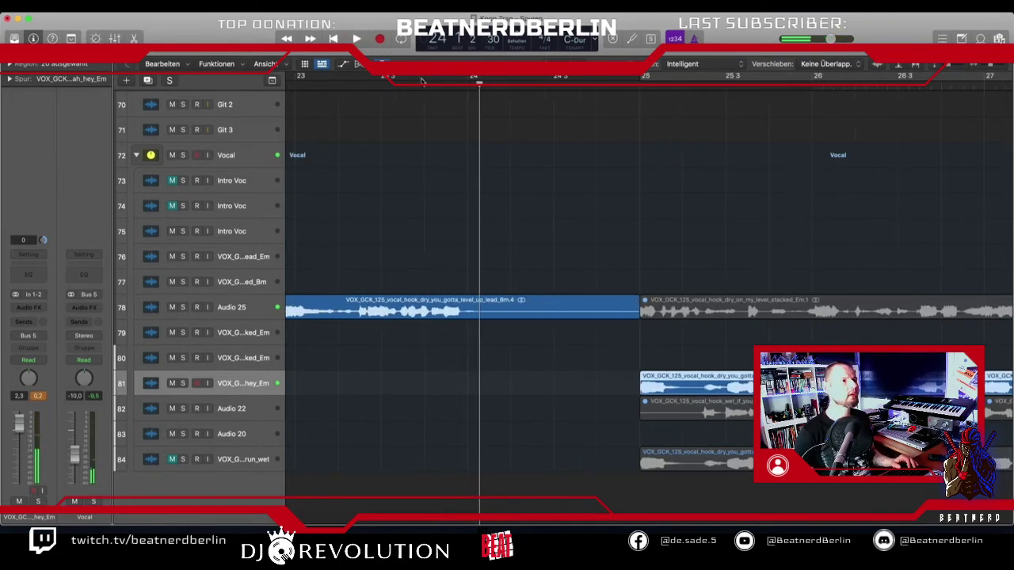
{"action": "left_click", "coordinate": [218, 306]}
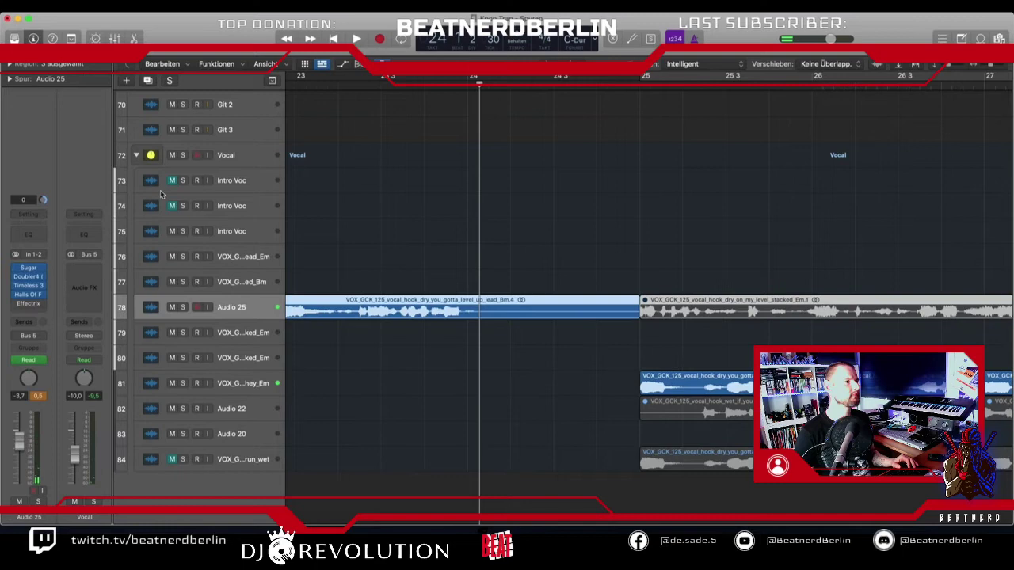
{"action": "left_click", "coordinate": [147, 80]}
{"action": "left_click", "coordinate": [431, 81]}
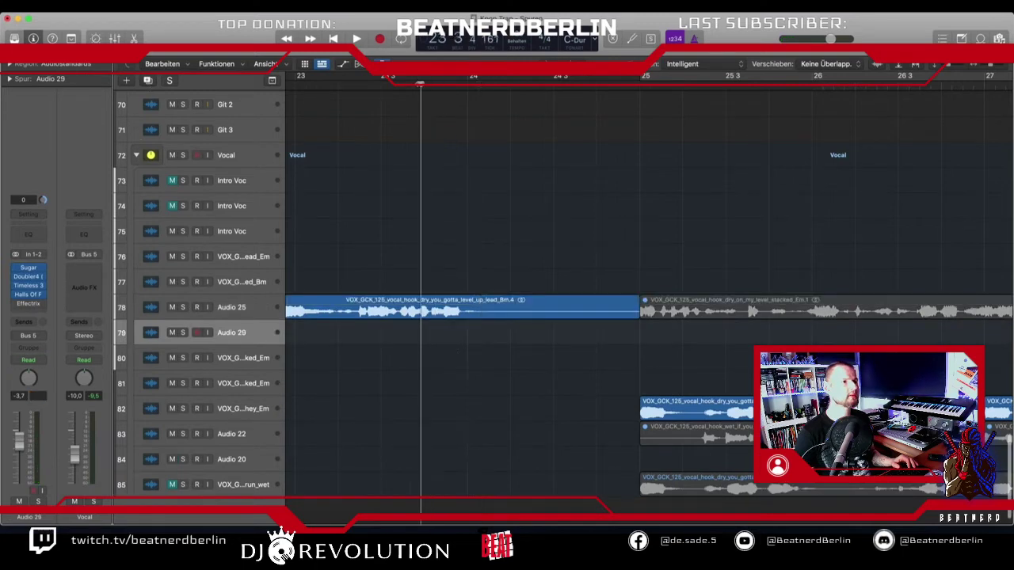
{"action": "key", "text": "space"}
{"action": "key", "text": "space"}
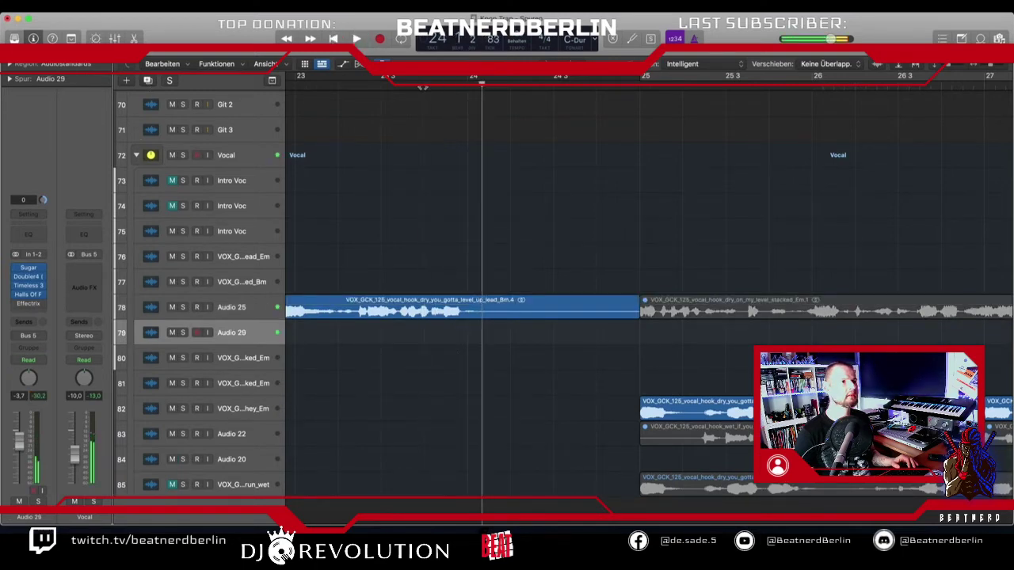
- Split Audio 25's vocal at bar 23 beat 4, trim the piece to one beat, and repeat it four times across bar 24 on Audio 29
{"action": "key", "text": "t"}
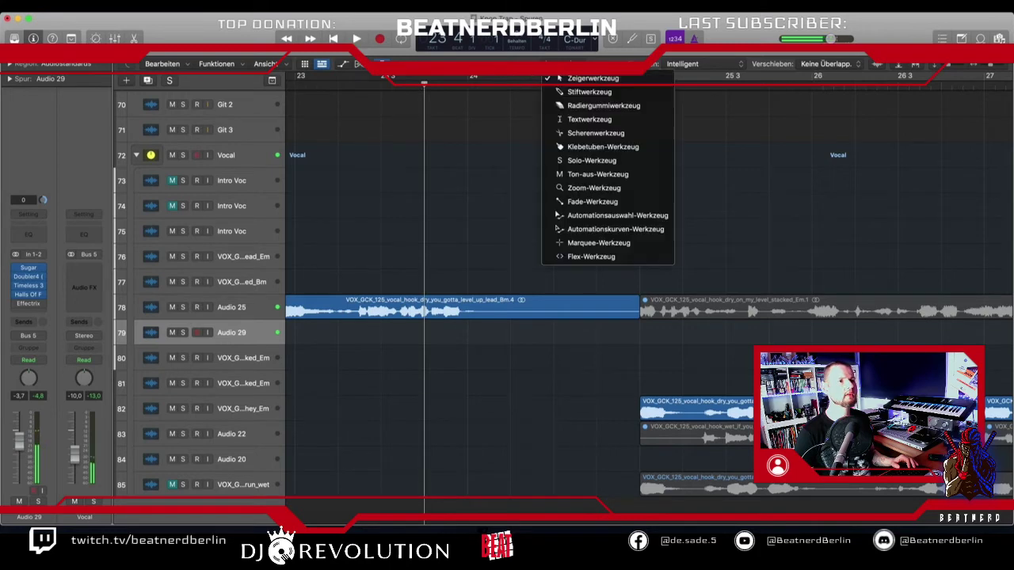
{"action": "left_click", "coordinate": [572, 134]}
{"action": "left_click", "coordinate": [425, 311]}
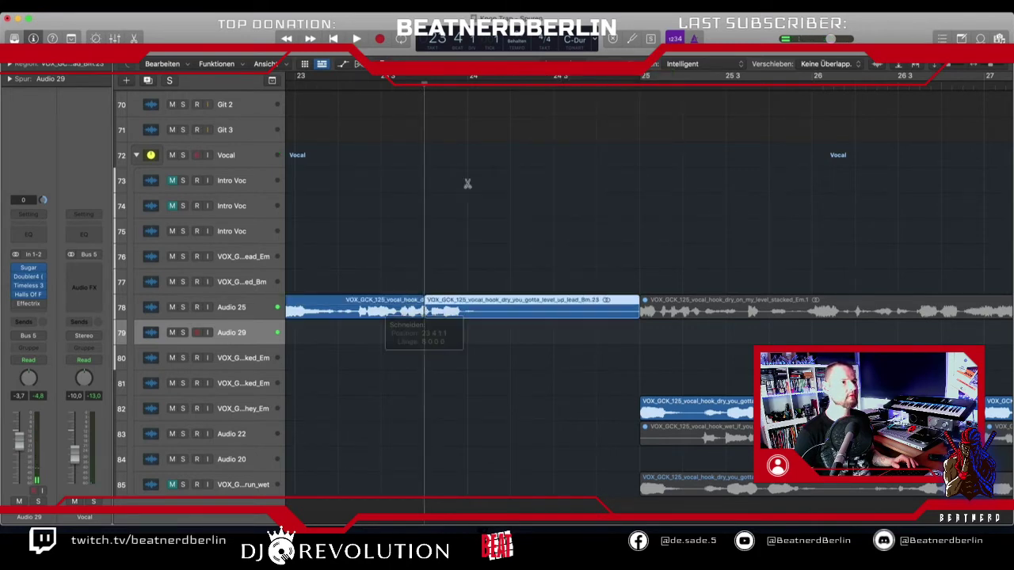
{"action": "key", "text": "t"}
{"action": "key", "text": "t"}
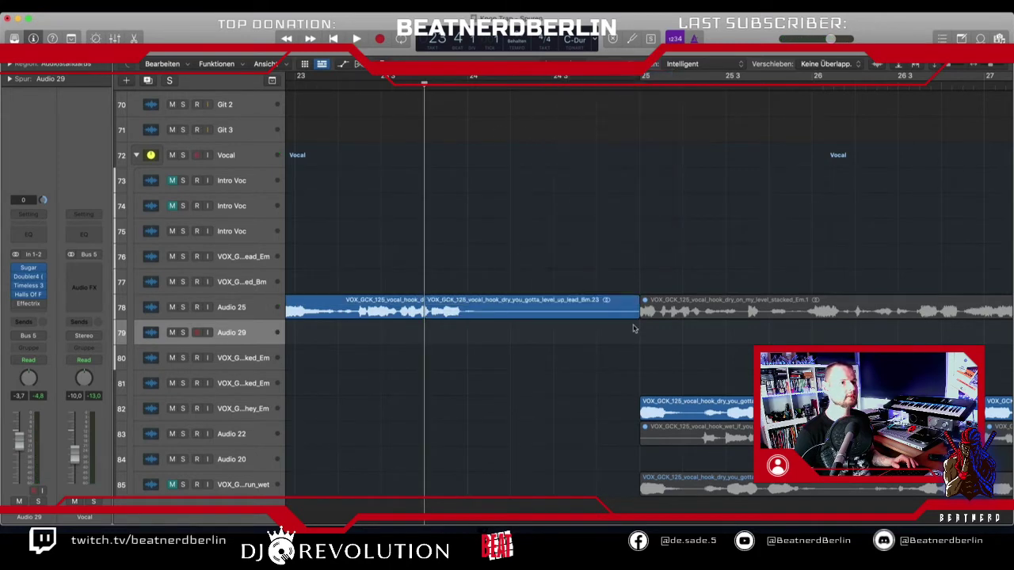
{"action": "left_click_drag", "start_coordinate": [635, 316], "coordinate": [571, 337]}
{"action": "left_click", "coordinate": [489, 338], "text": "shift"}
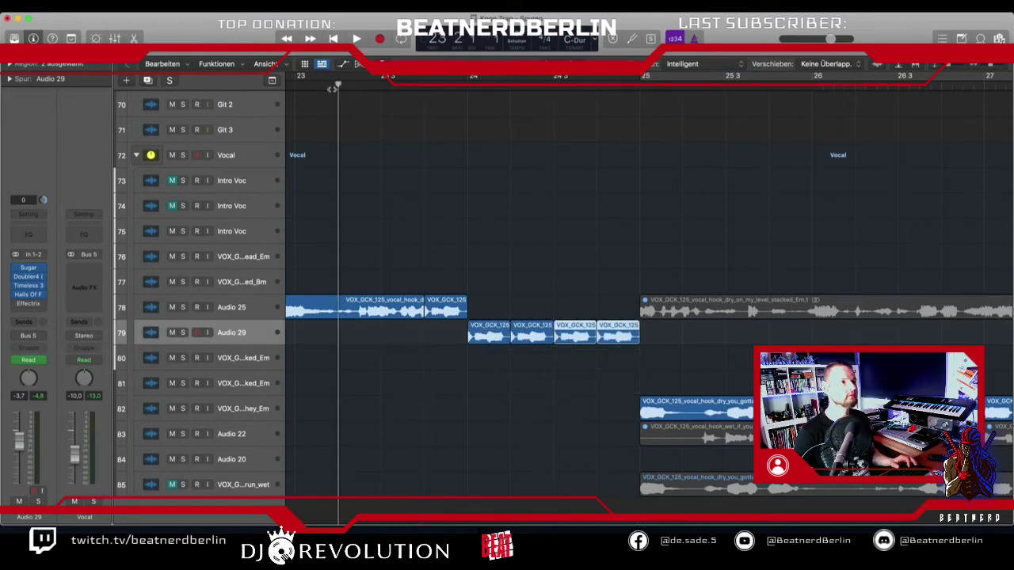
{"action": "key", "text": "space"}
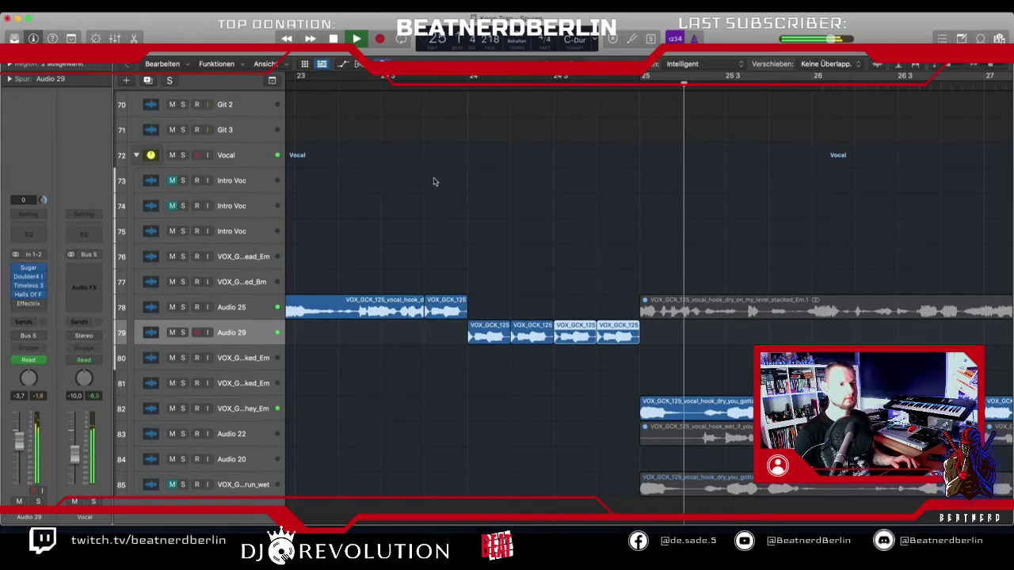
{"action": "key", "text": "space"}
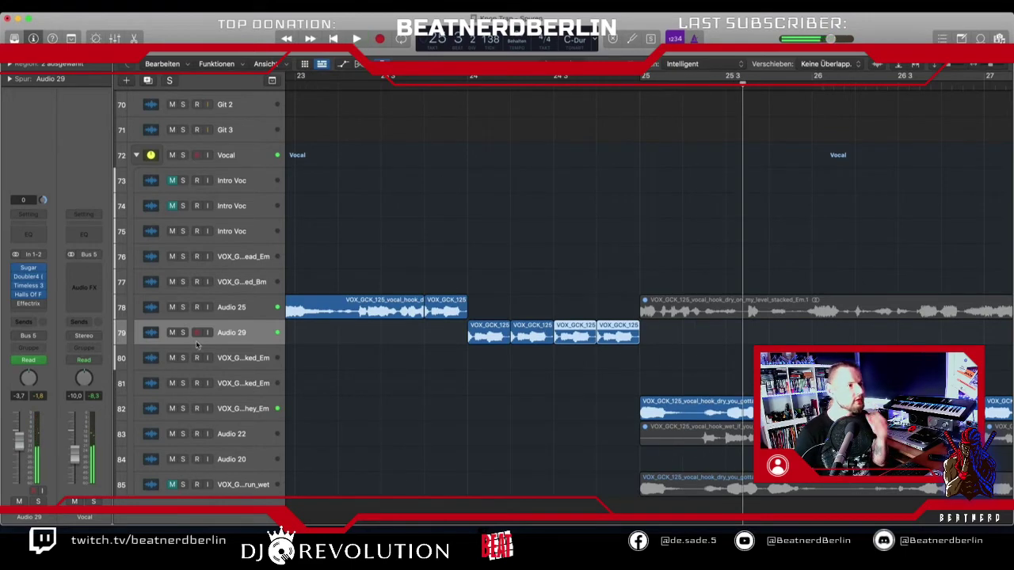
- Insert the stereo Soundtoys Little AlterBoy plug-in on Audio 29
{"action": "left_click", "coordinate": [34, 313]}
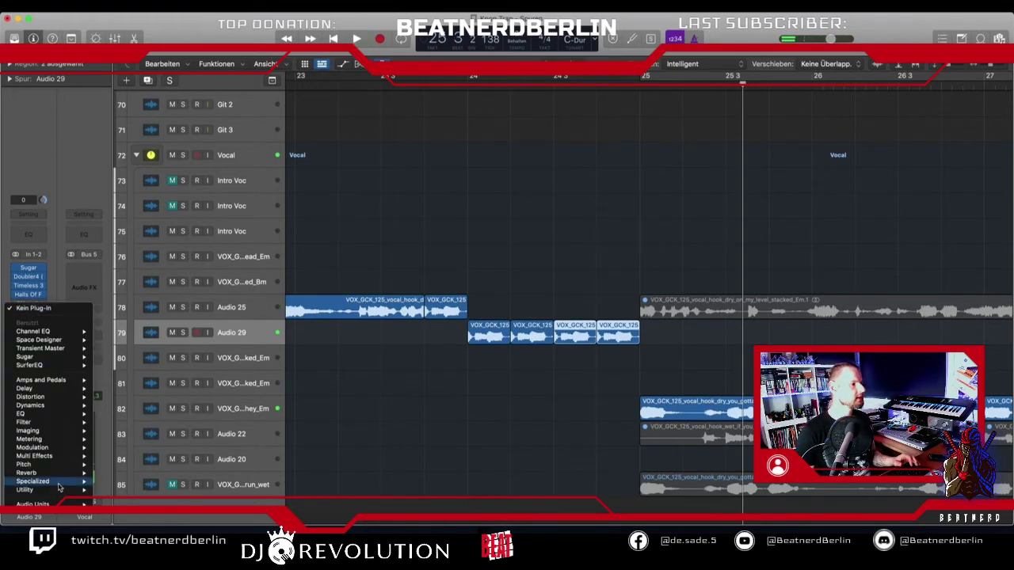
{"action": "mouse_move", "coordinate": [66, 503]}
{"action": "mouse_move", "coordinate": [145, 485]}
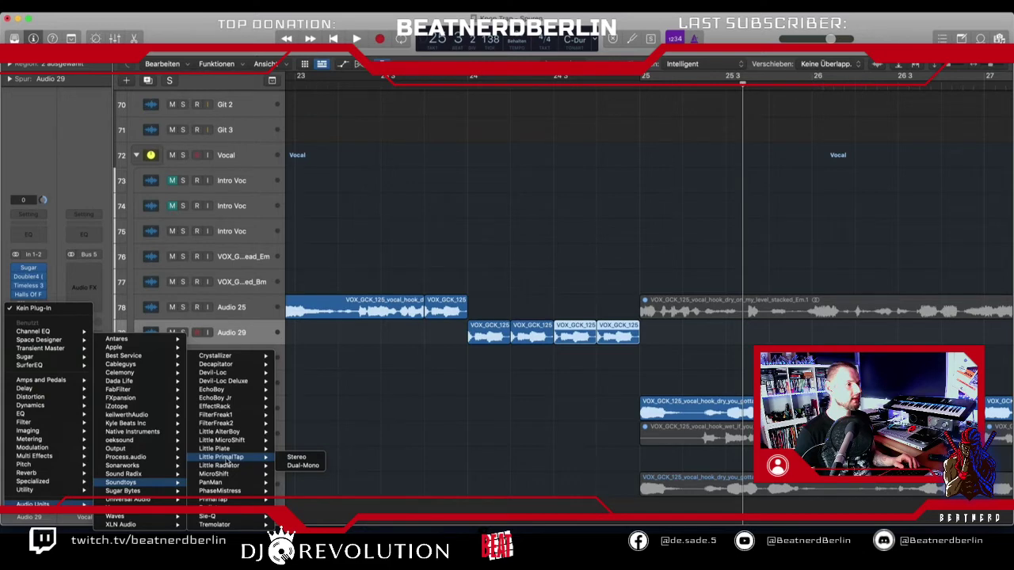
{"action": "mouse_move", "coordinate": [255, 434]}
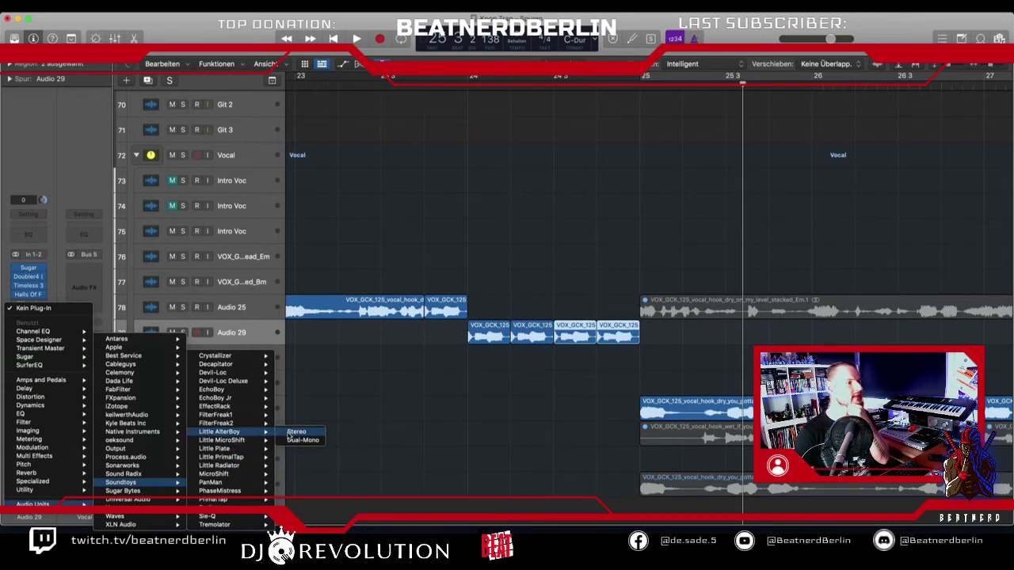
{"action": "left_click", "coordinate": [297, 431]}
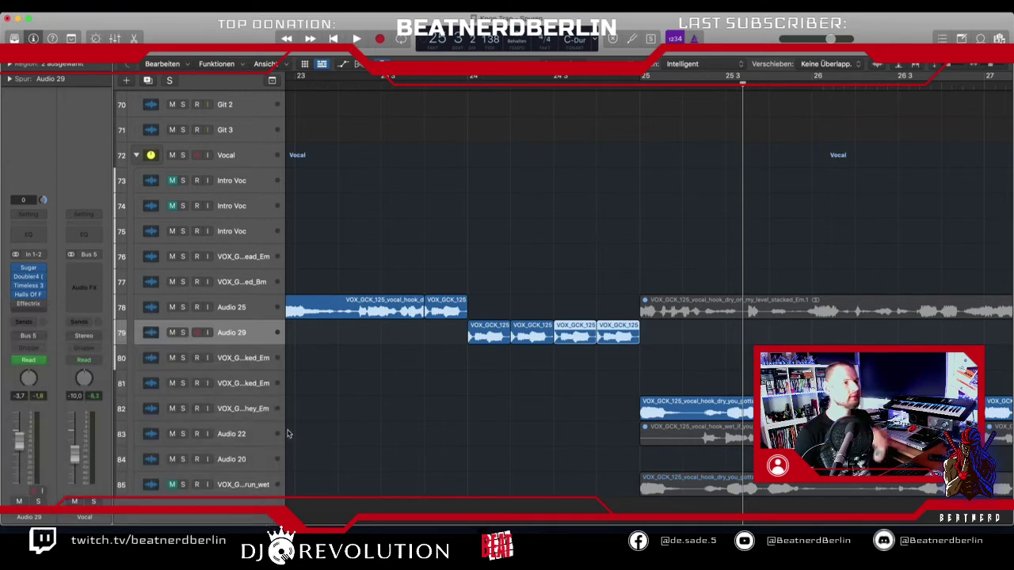
{"action": "left_click_drag", "start_coordinate": [495, 163], "coordinate": [444, 335]}
- Cycle bars 24 to 26 and try out Little AlterBoy's formant control during playback
{"action": "left_click_drag", "start_coordinate": [470, 78], "coordinate": [762, 78]}
{"action": "key", "text": "space"}
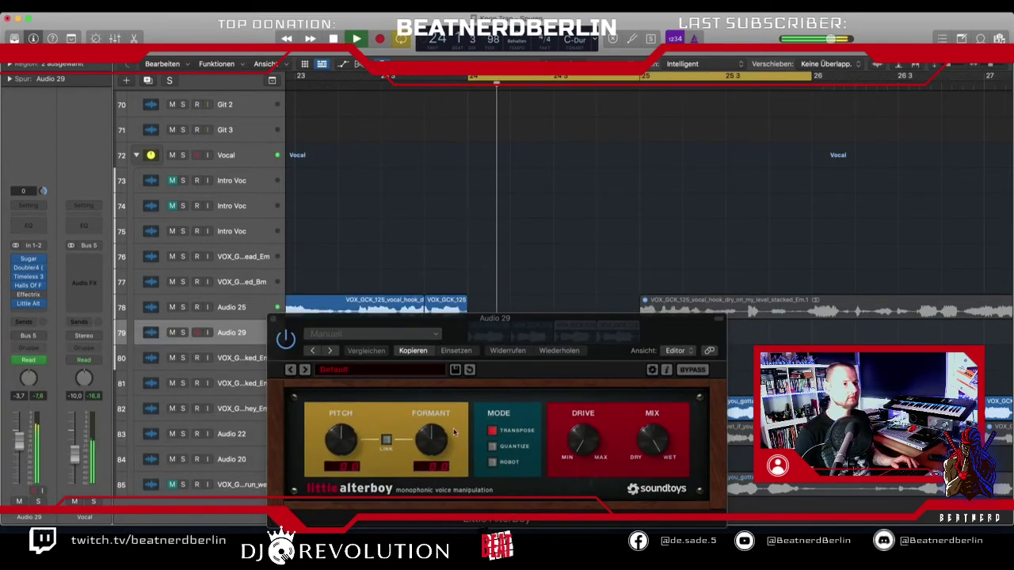
{"action": "left_click_drag", "start_coordinate": [430, 438], "coordinate": [422, 402]}
{"action": "key", "text": "space"}
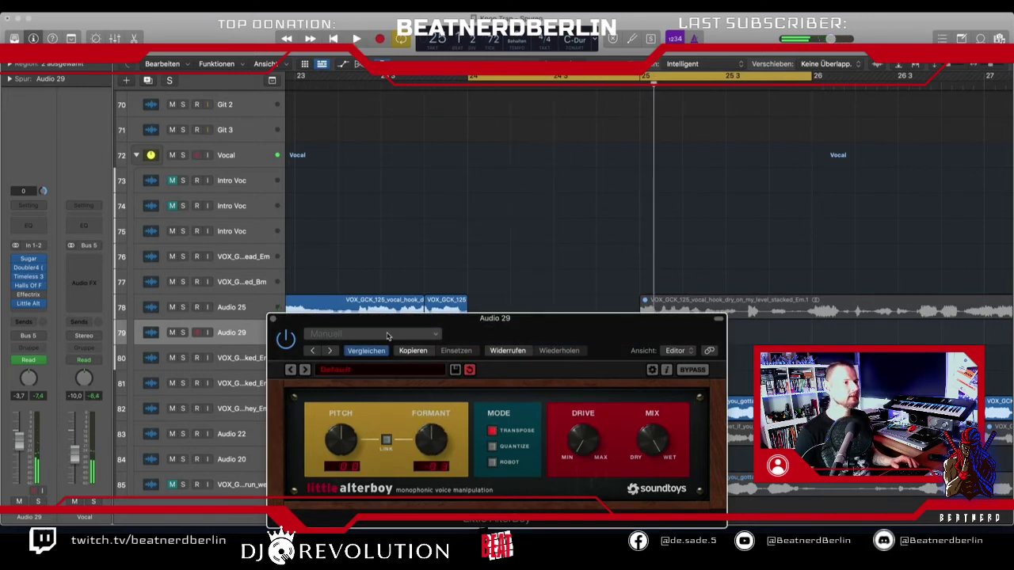
- Set Audio 29's automation to Touch, extend the cycle back to bar 23 beat 3, and record an upward formant sweep during playback
{"action": "left_click_drag", "start_coordinate": [434, 318], "coordinate": [662, 59]}
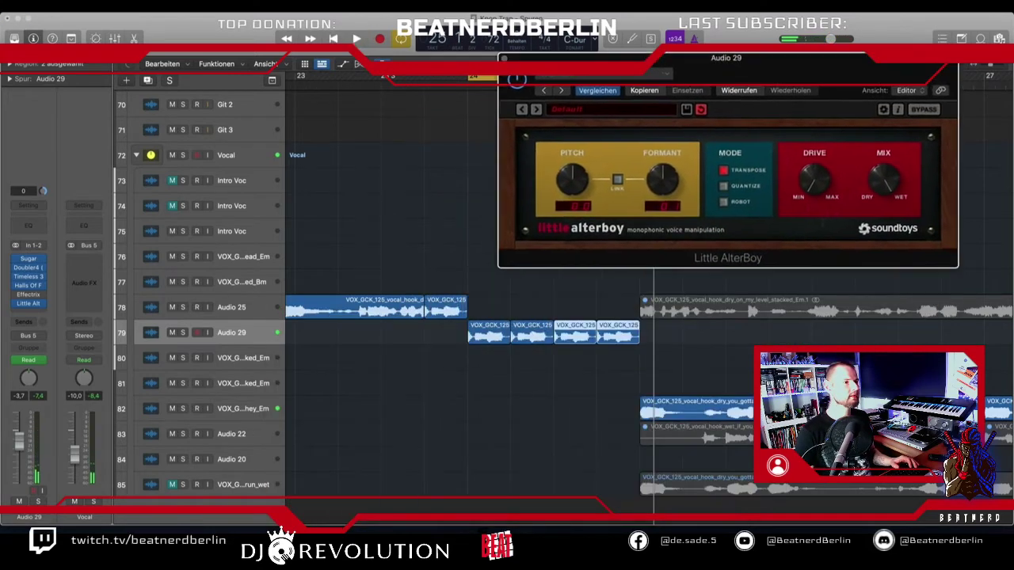
{"action": "left_click", "coordinate": [41, 360]}
{"action": "left_click", "coordinate": [26, 369]}
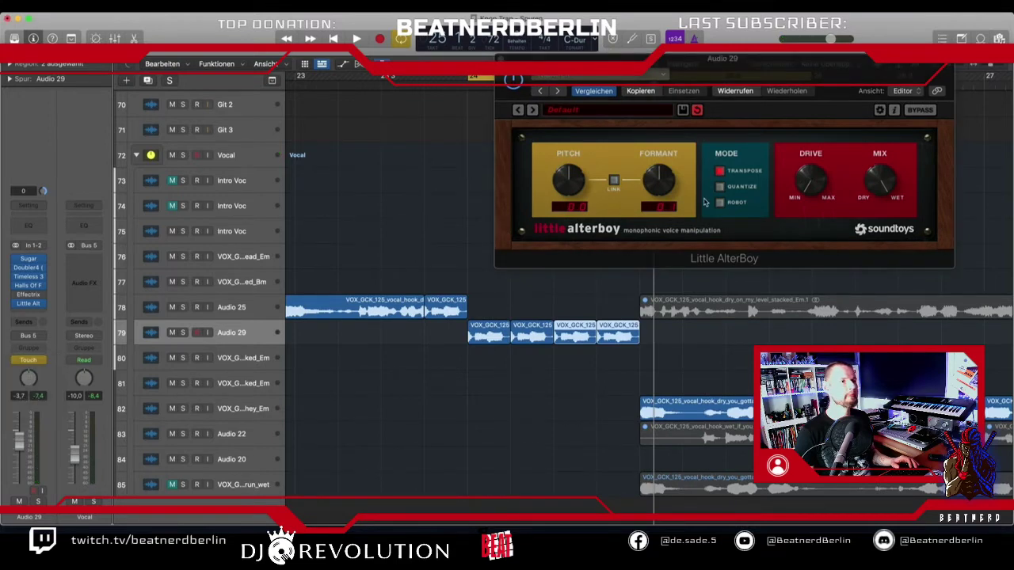
{"action": "left_click_drag", "start_coordinate": [465, 83], "coordinate": [382, 85]}
{"action": "key", "text": "space"}
{"action": "left_click_drag", "start_coordinate": [650, 194], "coordinate": [653, 156]}
{"action": "key", "text": "space"}
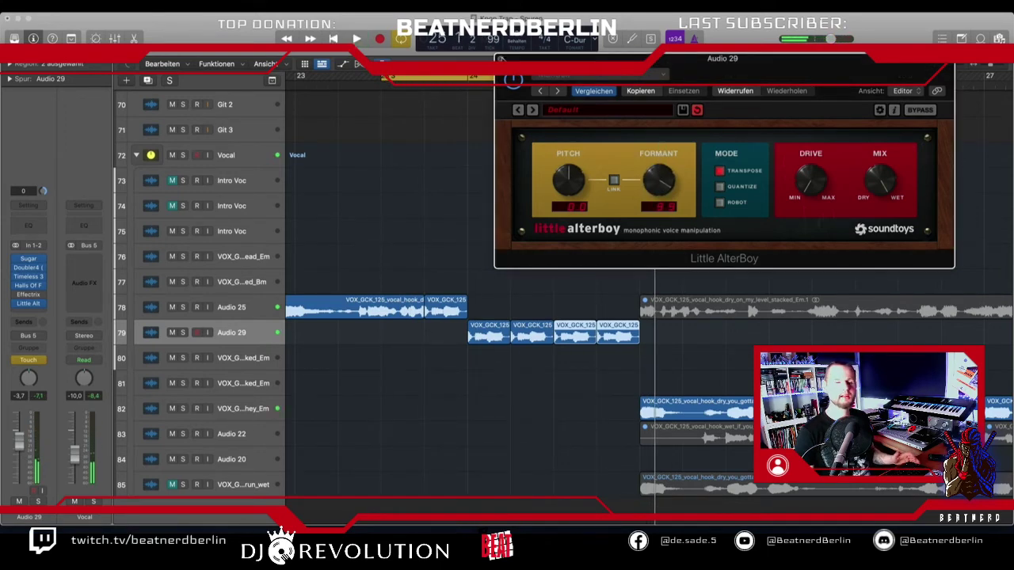
- Close Little AlterBoy, return Audio 29's automation mode to Read, and play the cycled section to check the formant sweep
{"action": "left_click", "coordinate": [500, 59]}
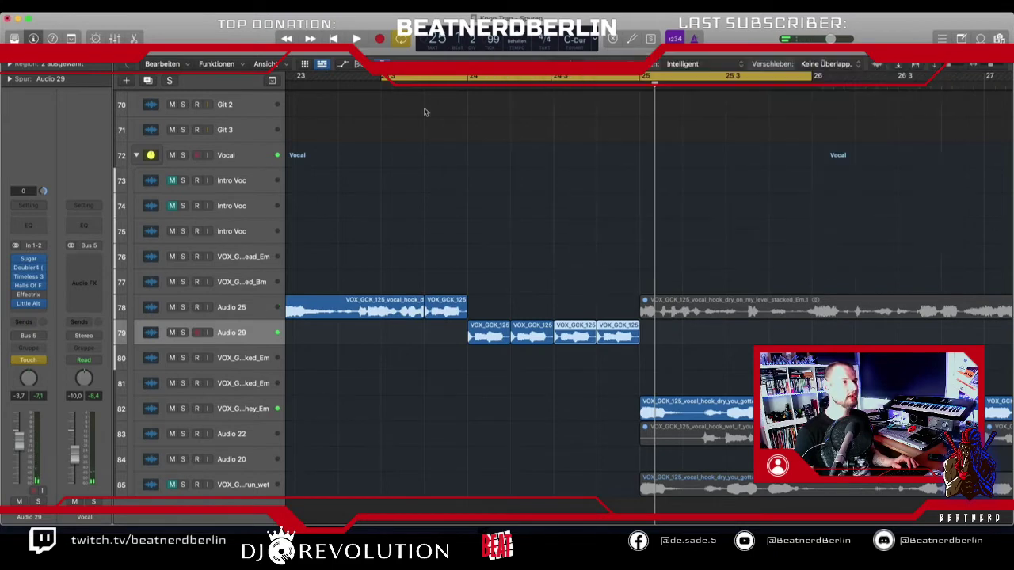
{"action": "left_click", "coordinate": [40, 359]}
{"action": "left_click", "coordinate": [32, 353]}
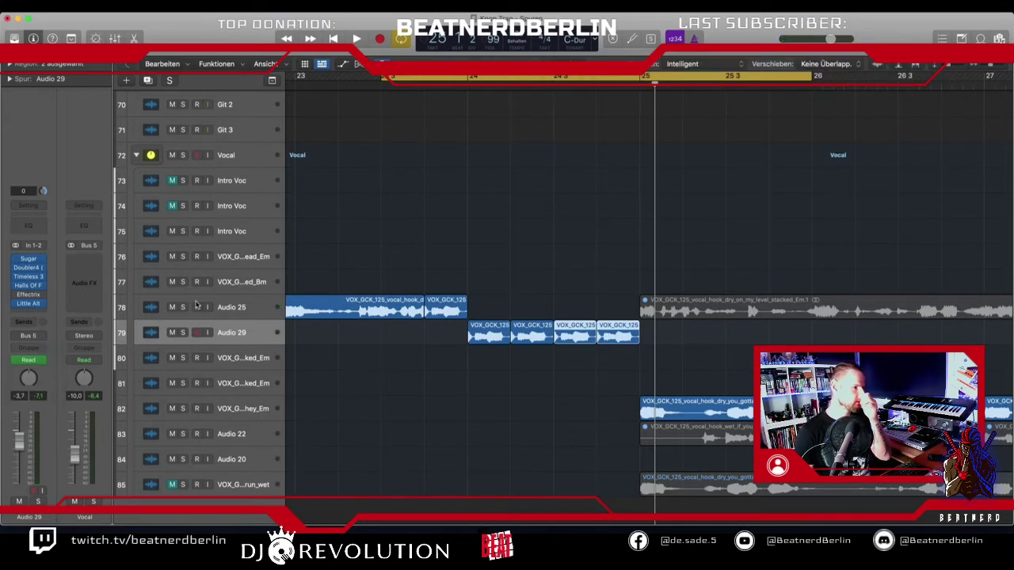
{"action": "left_click", "coordinate": [29, 313]}
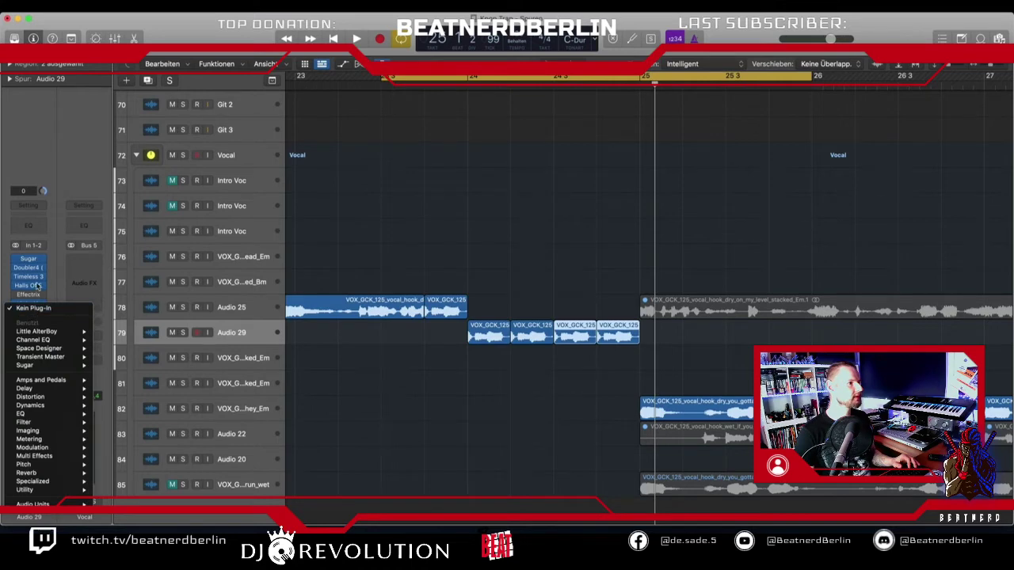
{"action": "key", "text": "Escape"}
{"action": "key", "text": "space"}
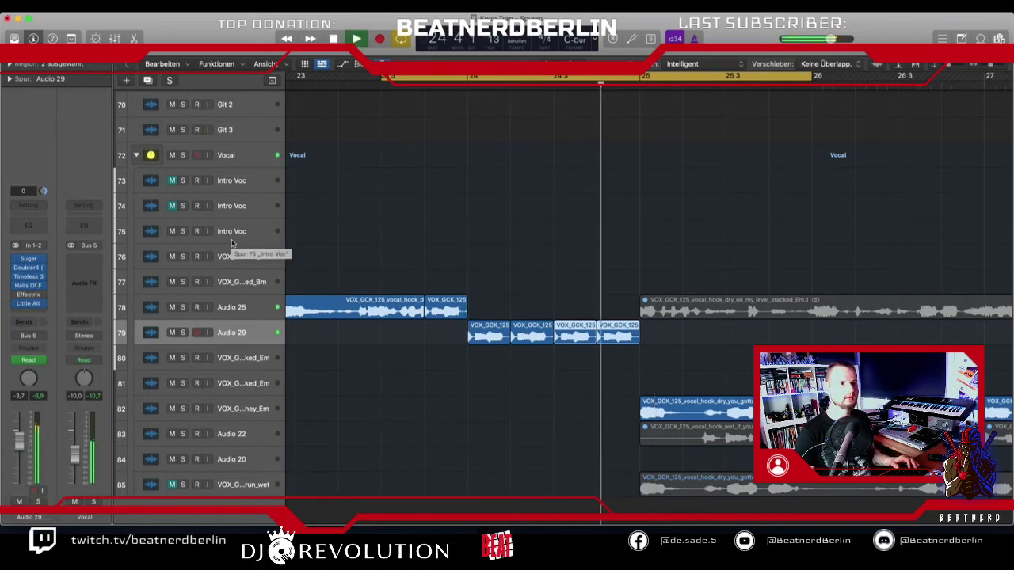
{"action": "key", "text": "space"}
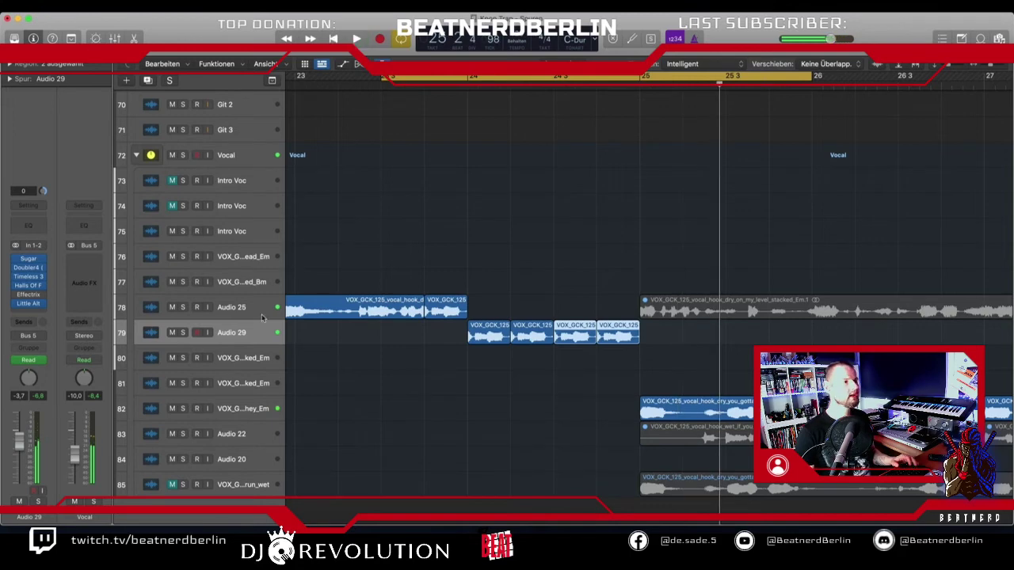
- Turn off cycle playback and go to the riser and crash regions around bar 25
{"action": "left_click", "coordinate": [450, 77]}
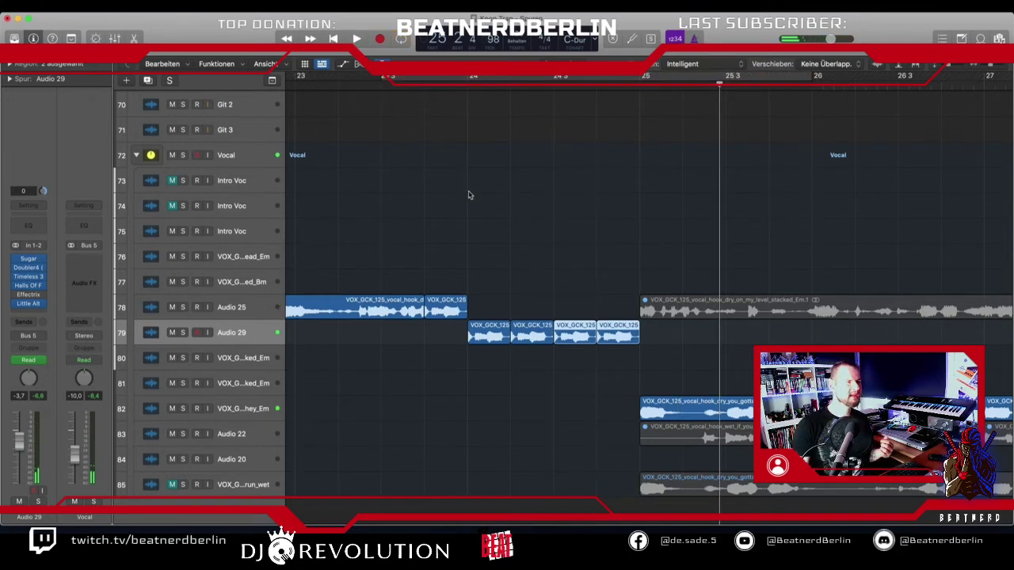
{"action": "key", "text": "super+Left"}
{"action": "key", "text": "super+Left"}
{"action": "key", "text": "super+Left"}
{"action": "scroll", "coordinate": [469, 195], "scroll_direction": "up", "scroll_amount": 5}
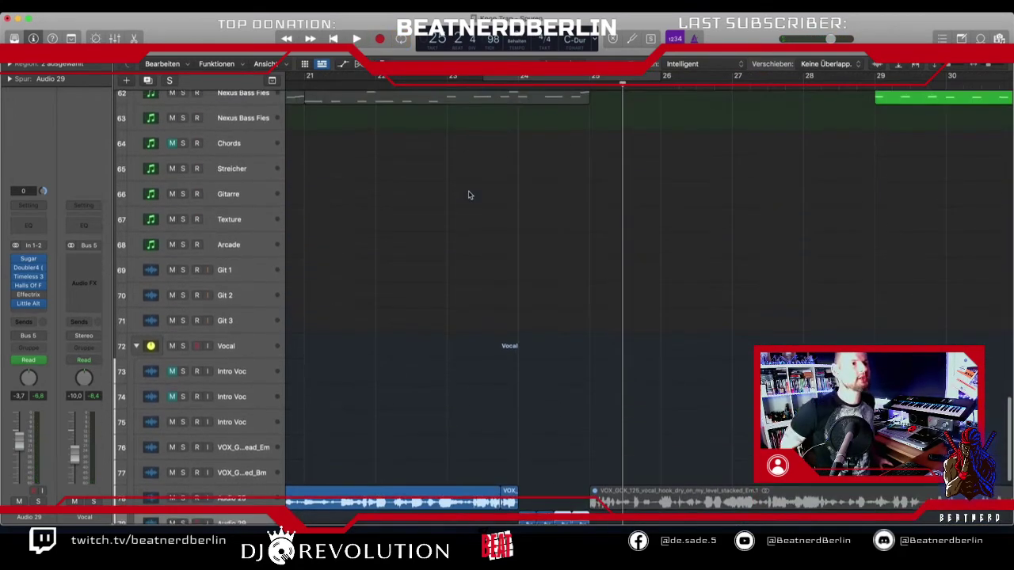
{"action": "scroll", "coordinate": [468, 194], "scroll_direction": "up", "scroll_amount": 15}
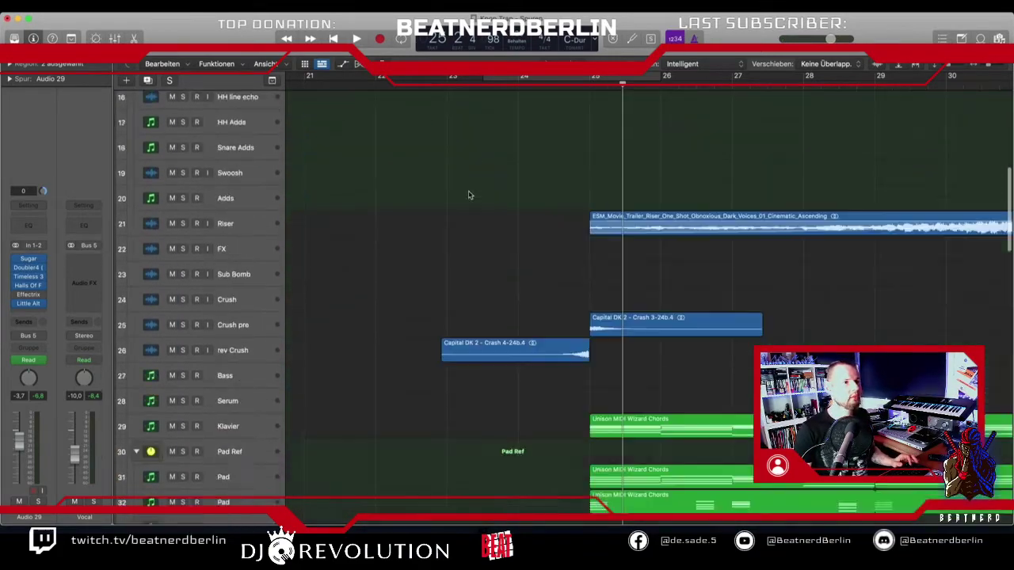
{"action": "scroll", "coordinate": [468, 194], "scroll_direction": "down", "scroll_amount": 1}
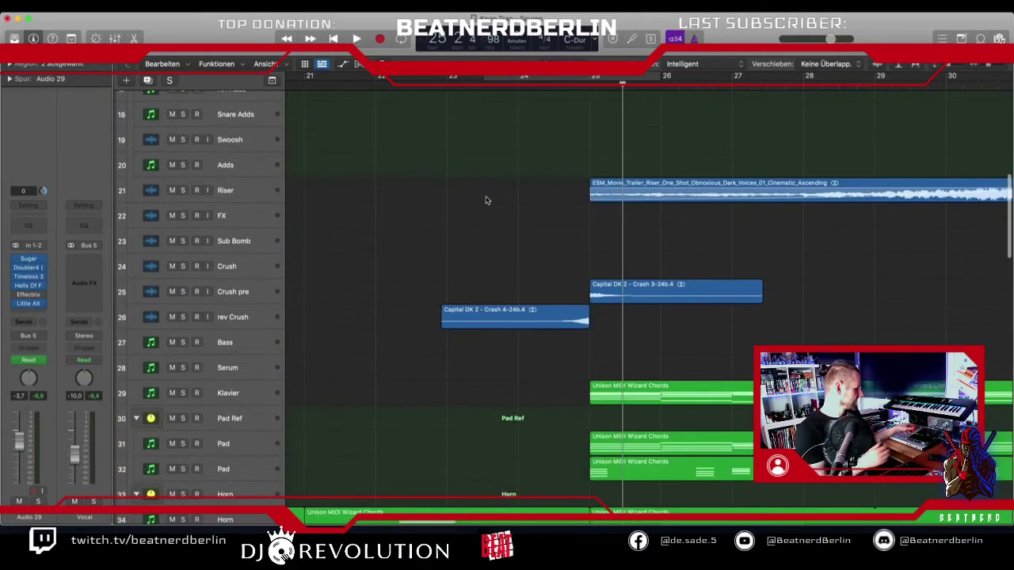
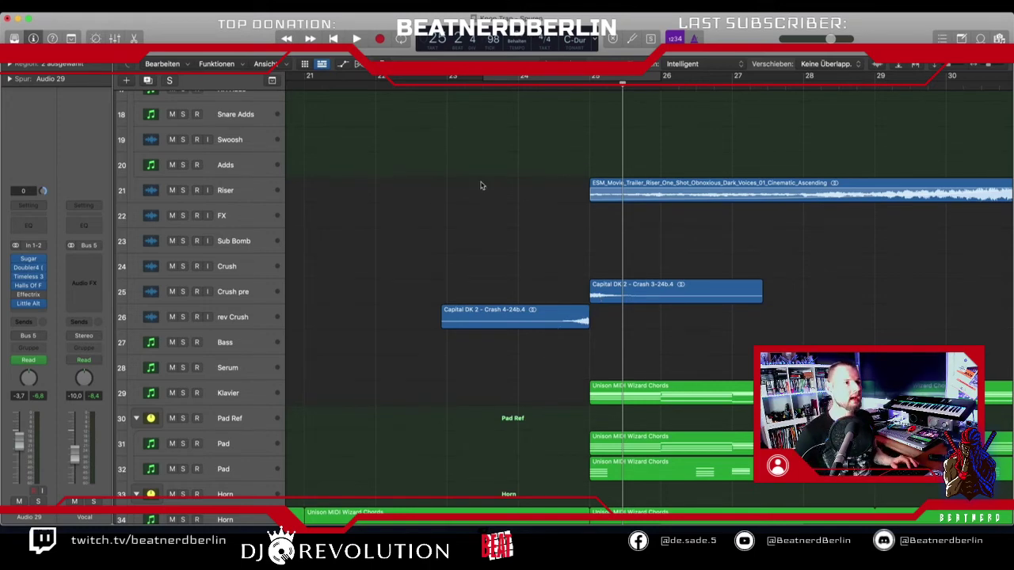
- Play the arrangement from bar 23 to hear the transition into bar 25, and bring the kick tracks into view
{"action": "left_click", "coordinate": [432, 81]}
{"action": "key", "text": "space"}
{"action": "scroll", "coordinate": [457, 158], "scroll_direction": "up", "scroll_amount": 10}
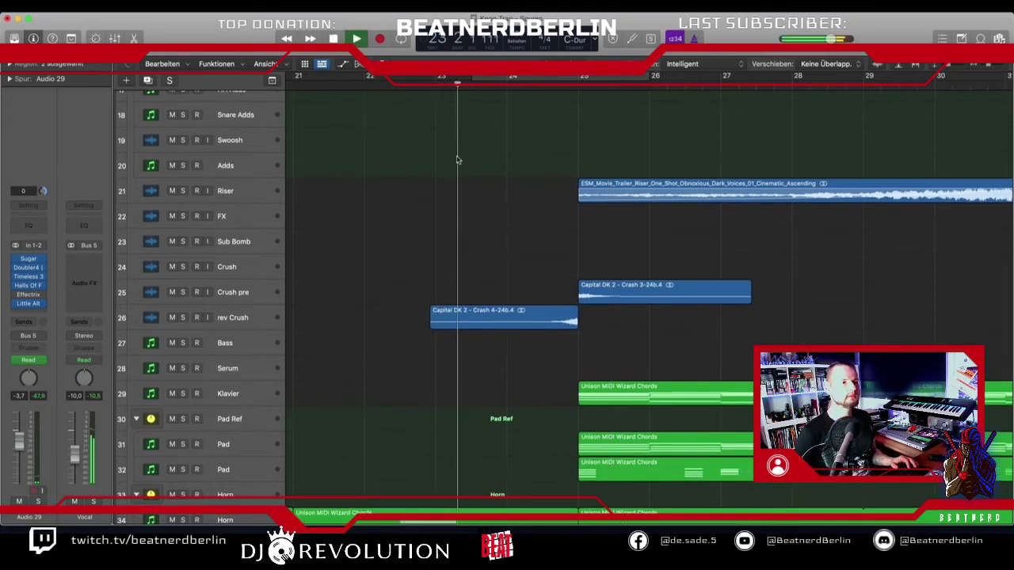
{"action": "scroll", "coordinate": [457, 158], "scroll_direction": "up", "scroll_amount": 3}
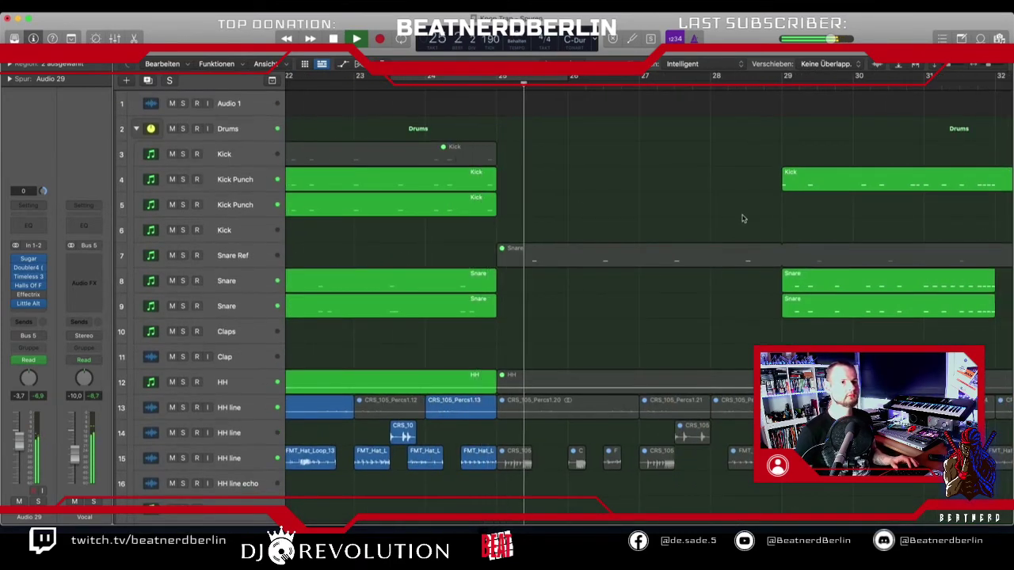
- Copy the Kick Punch region from bar 29 to bar 25 and shorten the copy to about one beat
{"action": "left_click", "coordinate": [790, 188]}
{"action": "left_click_drag", "start_coordinate": [790, 187], "coordinate": [505, 188]}
{"action": "left_click_drag", "start_coordinate": [780, 180], "coordinate": [518, 180]}
- Copy the 808 region from bar 29 to bar 25 and shorten the copy to about one beat
{"action": "scroll", "coordinate": [520, 337], "scroll_direction": "down", "scroll_amount": 5}
{"action": "scroll", "coordinate": [520, 336], "scroll_direction": "down", "scroll_amount": 6}
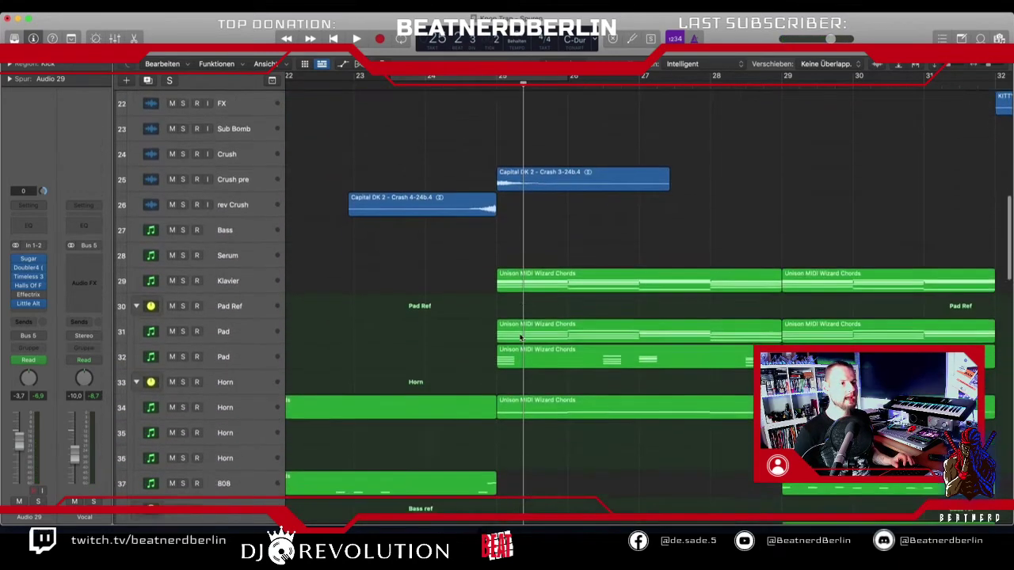
{"action": "scroll", "coordinate": [520, 337], "scroll_direction": "left", "scroll_amount": 3}
{"action": "key", "text": "super+Left"}
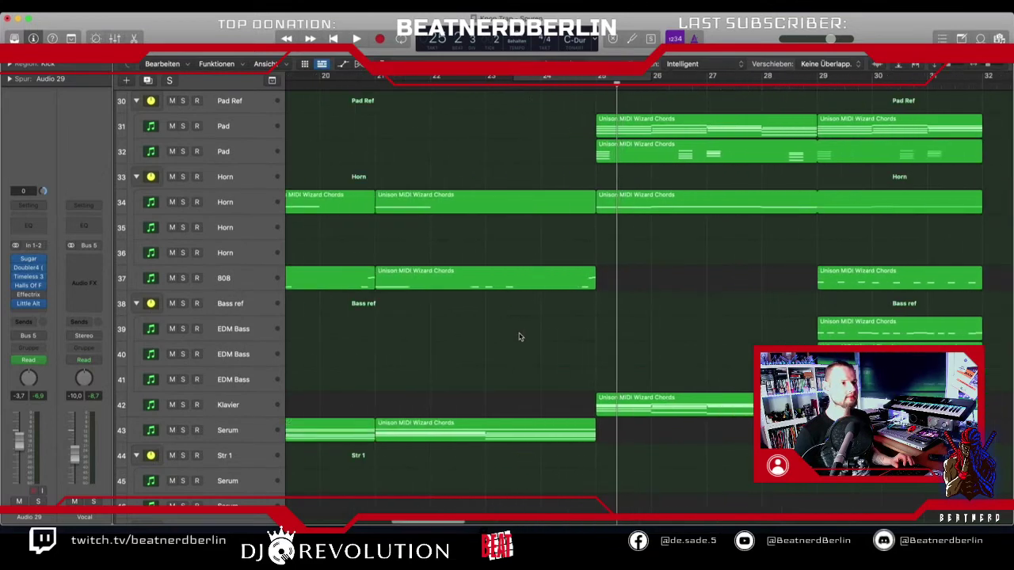
{"action": "scroll", "coordinate": [521, 337], "scroll_direction": "right", "scroll_amount": 2}
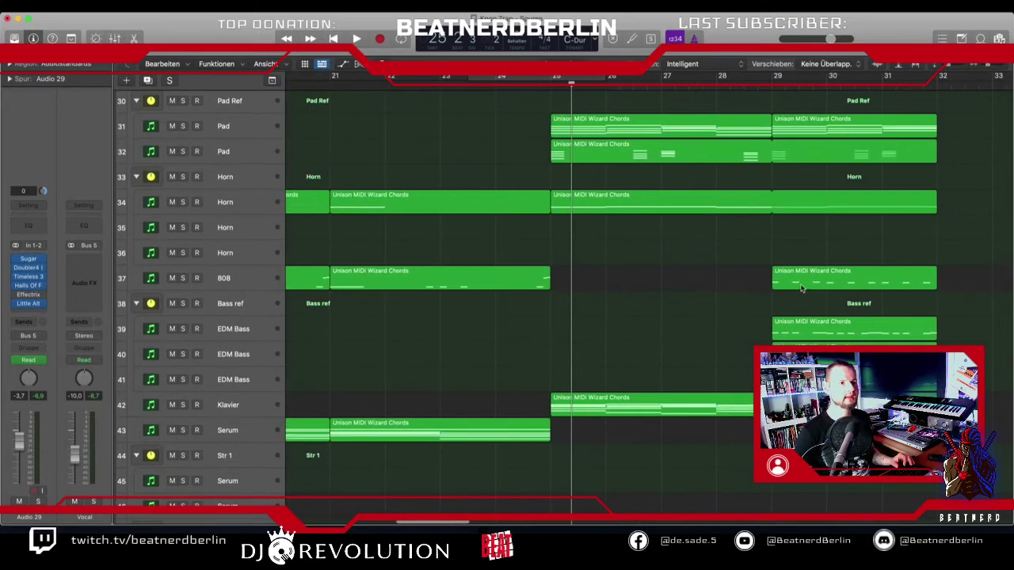
{"action": "left_click_drag", "start_coordinate": [801, 288], "coordinate": [580, 288]}
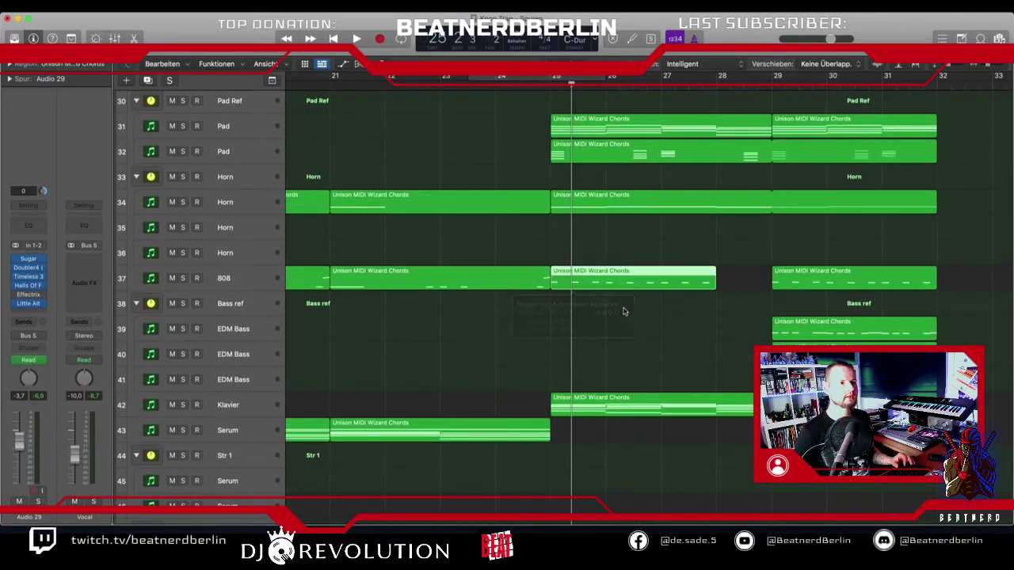
{"action": "left_click_drag", "start_coordinate": [714, 285], "coordinate": [565, 293]}
- Play from bar 23 to past bar 33 and follow the riser, chord and bass regions with the new hits
{"action": "scroll", "coordinate": [563, 307], "scroll_direction": "up", "scroll_amount": 3}
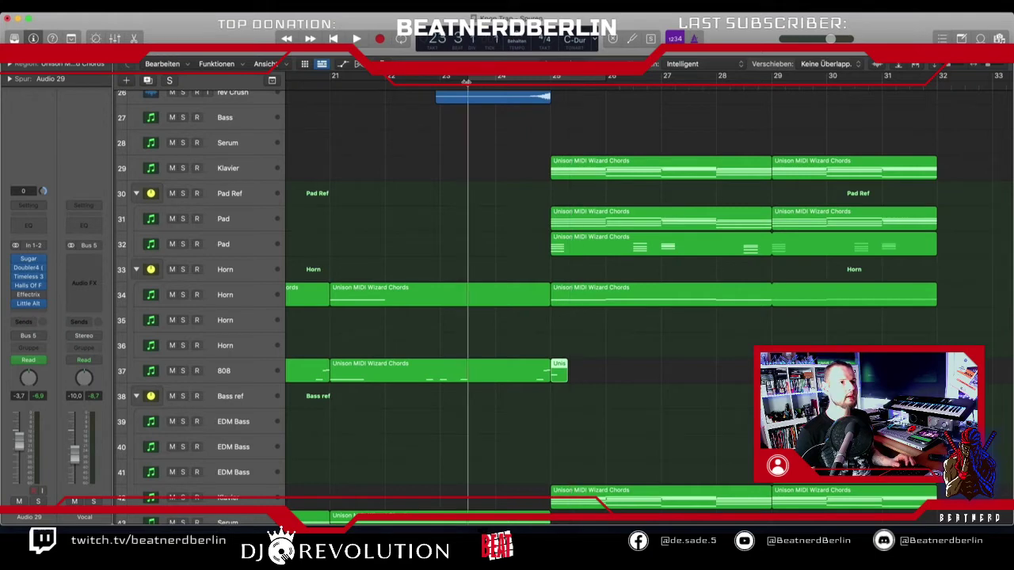
{"action": "key", "text": "space"}
{"action": "scroll", "coordinate": [540, 212], "scroll_direction": "up", "scroll_amount": 5}
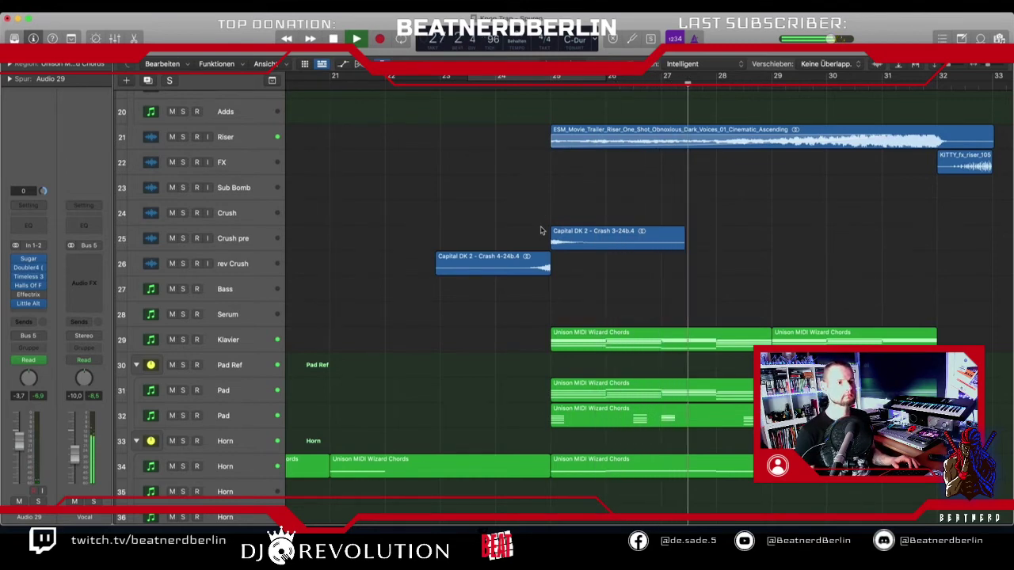
{"action": "scroll", "coordinate": [543, 230], "scroll_direction": "down", "scroll_amount": 1}
{"action": "scroll", "coordinate": [543, 230], "scroll_direction": "down", "scroll_amount": 5}
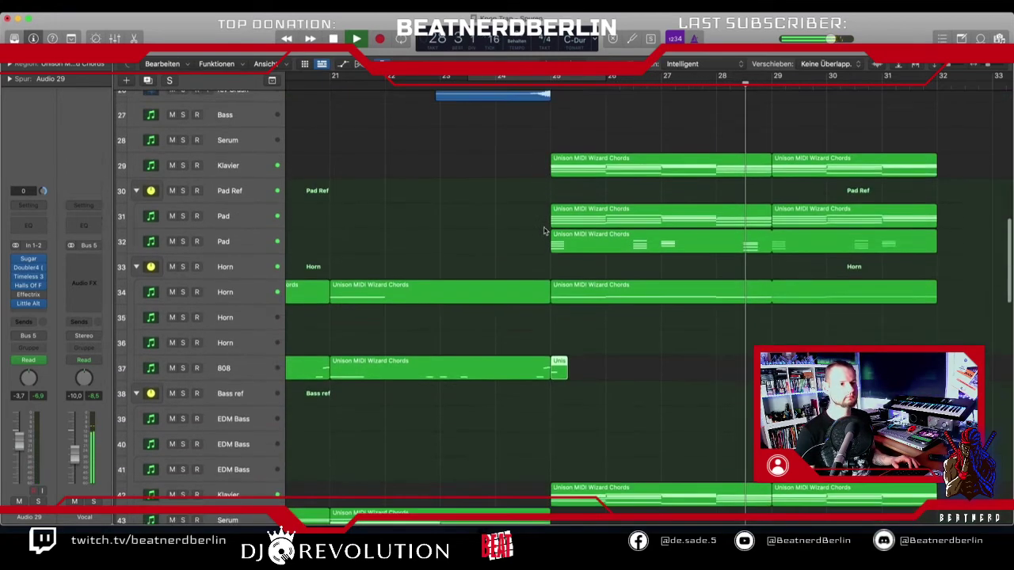
{"action": "scroll", "coordinate": [544, 230], "scroll_direction": "down", "scroll_amount": 3}
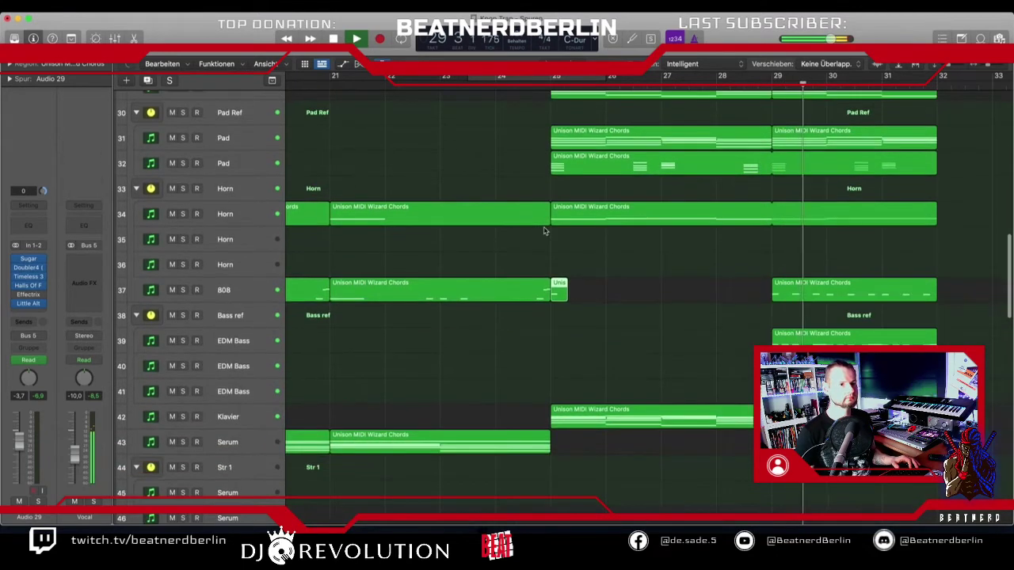
{"action": "scroll", "coordinate": [543, 230], "scroll_direction": "down", "scroll_amount": 5}
{"action": "scroll", "coordinate": [544, 230], "scroll_direction": "up", "scroll_amount": 5}
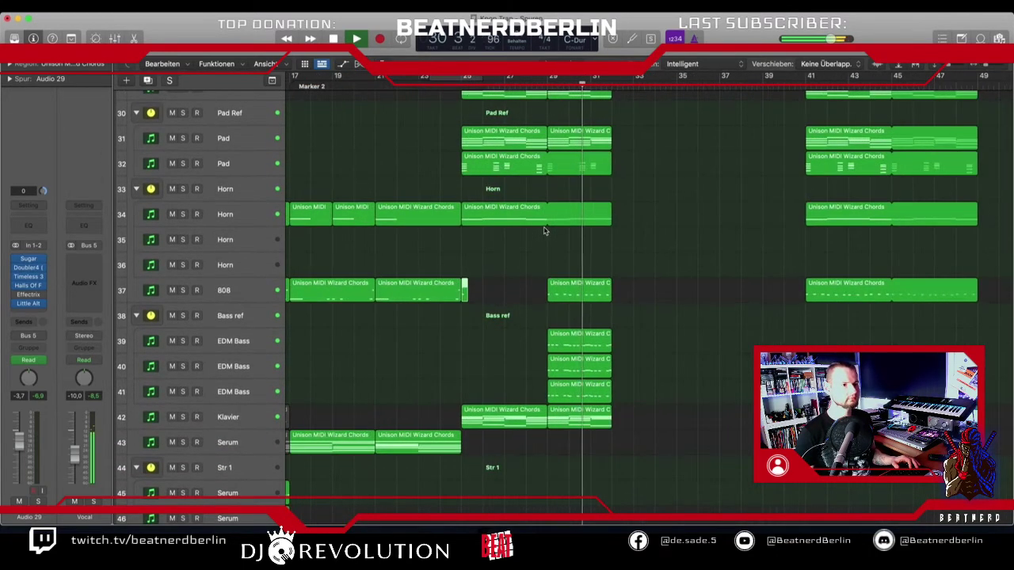
{"action": "scroll", "coordinate": [543, 231], "scroll_direction": "right", "scroll_amount": 5}
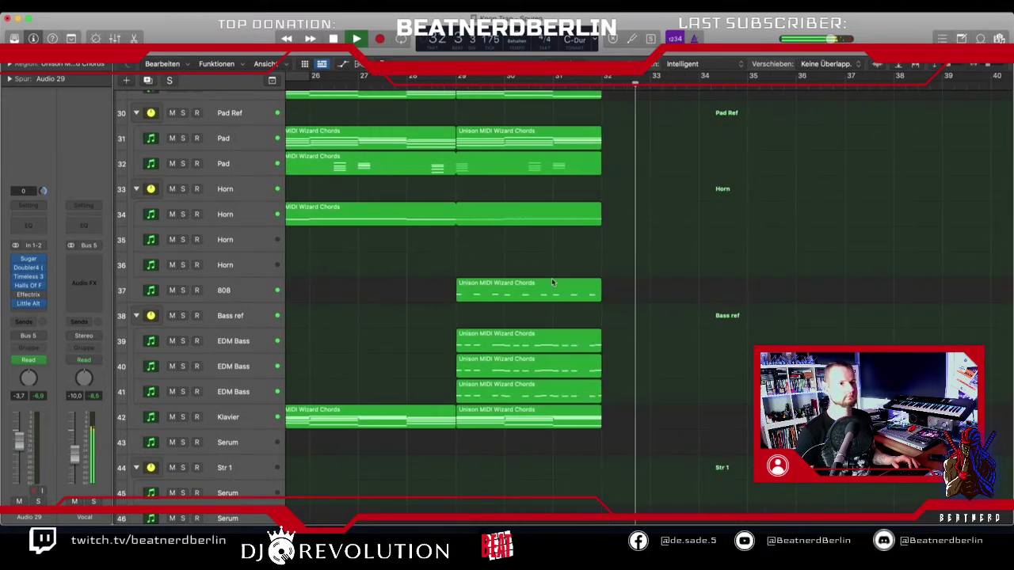
{"action": "key", "text": "space"}
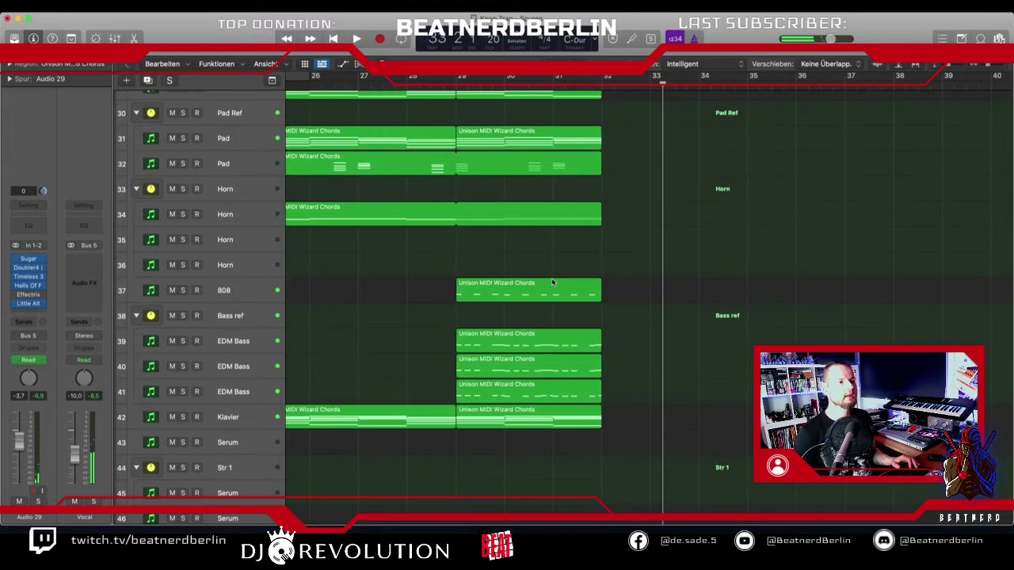
- Look through the drum, effect, chord and bass tracks for regions usable in the section from bar 25 to 33
{"action": "scroll", "coordinate": [552, 281], "scroll_direction": "right", "scroll_amount": 3}
{"action": "key", "text": "super+Left"}
{"action": "key", "text": "super+Left"}
{"action": "scroll", "coordinate": [553, 282], "scroll_direction": "down", "scroll_amount": 10}
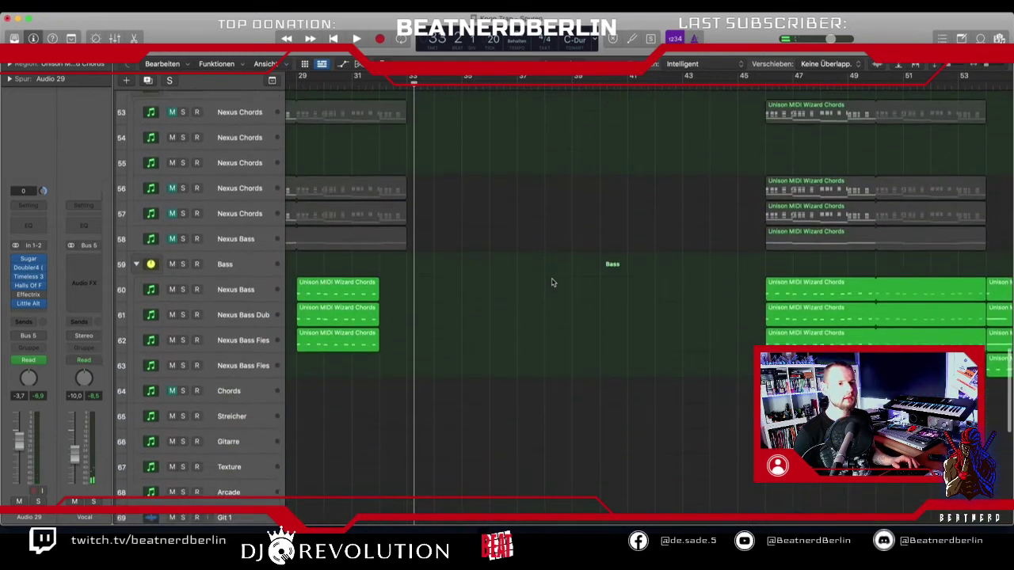
{"action": "key", "text": "super+Left"}
{"action": "key", "text": "super+Left"}
{"action": "scroll", "coordinate": [553, 283], "scroll_direction": "up", "scroll_amount": 15}
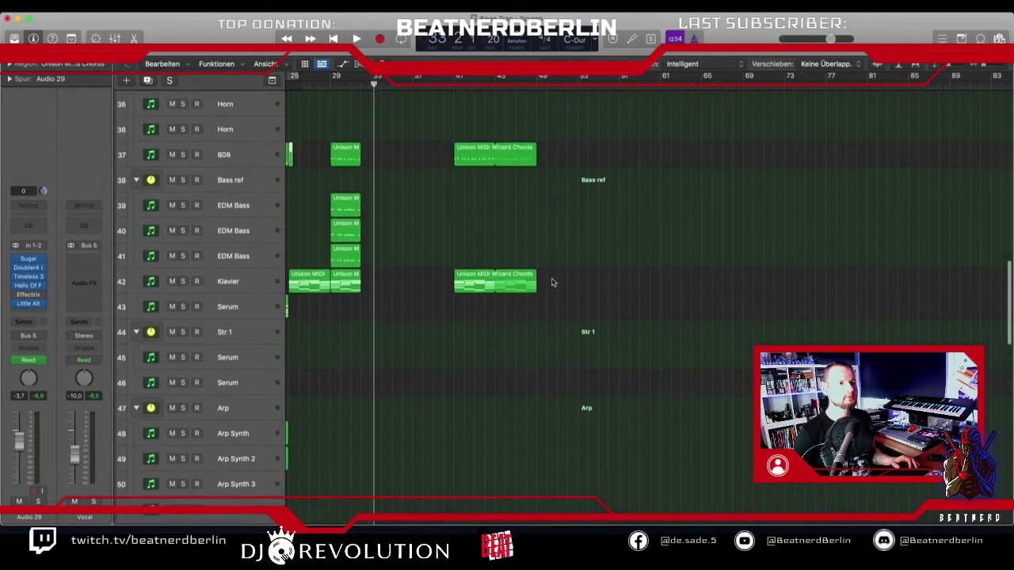
{"action": "scroll", "coordinate": [553, 283], "scroll_direction": "up", "scroll_amount": 20}
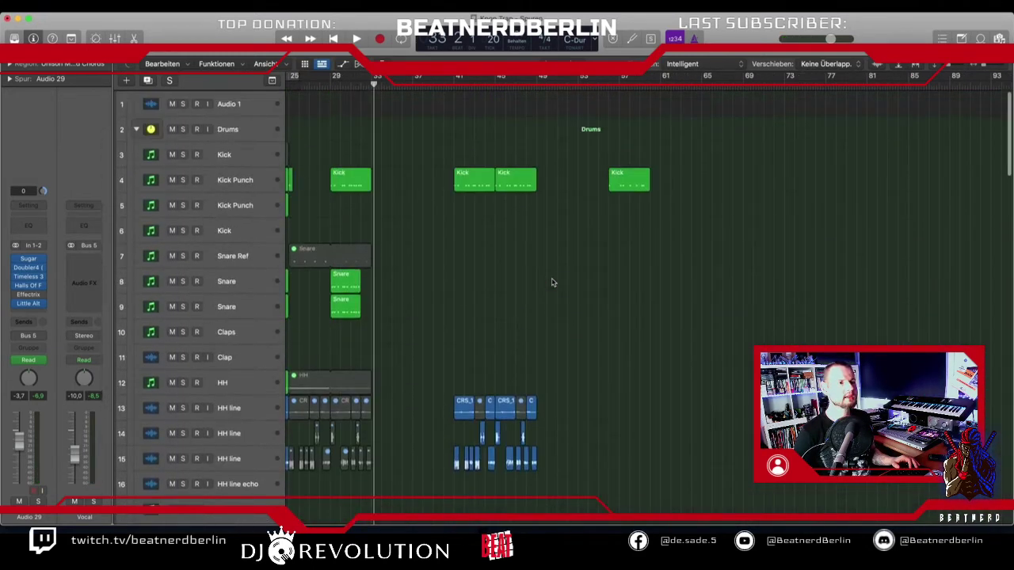
{"action": "scroll", "coordinate": [553, 282], "scroll_direction": "left", "scroll_amount": 10}
{"action": "scroll", "coordinate": [553, 282], "scroll_direction": "down", "scroll_amount": 10}
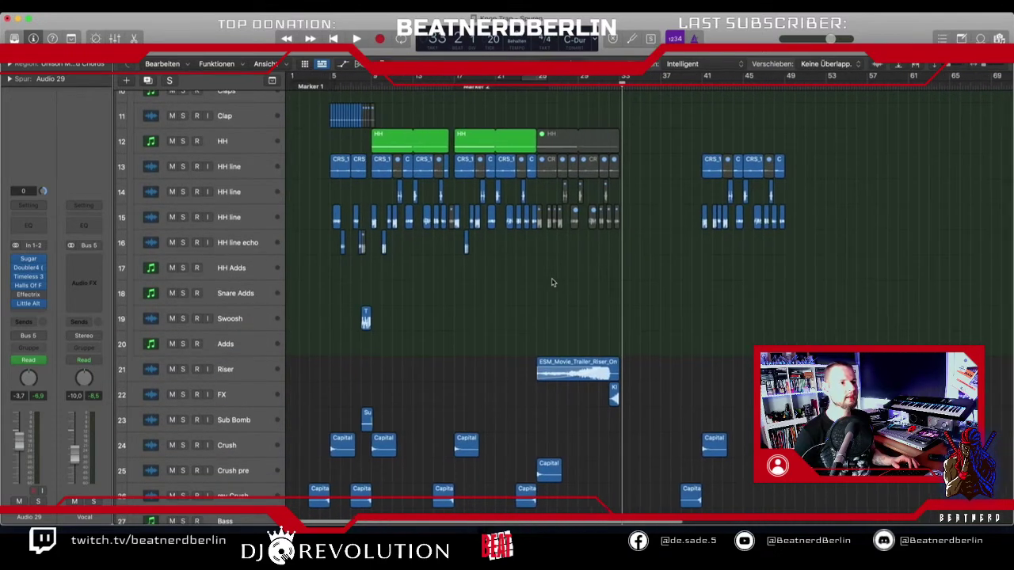
{"action": "scroll", "coordinate": [553, 283], "scroll_direction": "down", "scroll_amount": 15}
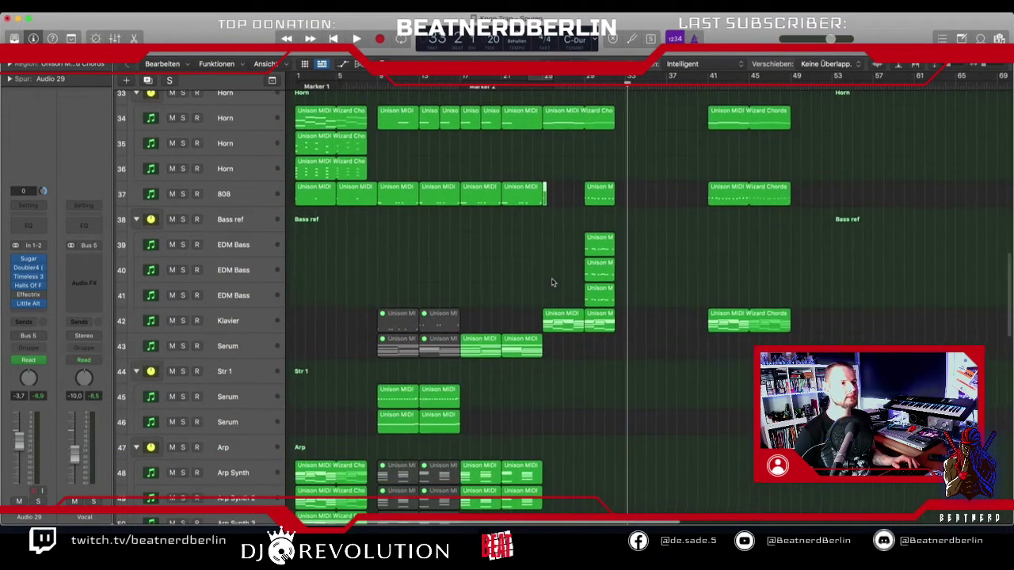
{"action": "scroll", "coordinate": [552, 283], "scroll_direction": "down", "scroll_amount": 15}
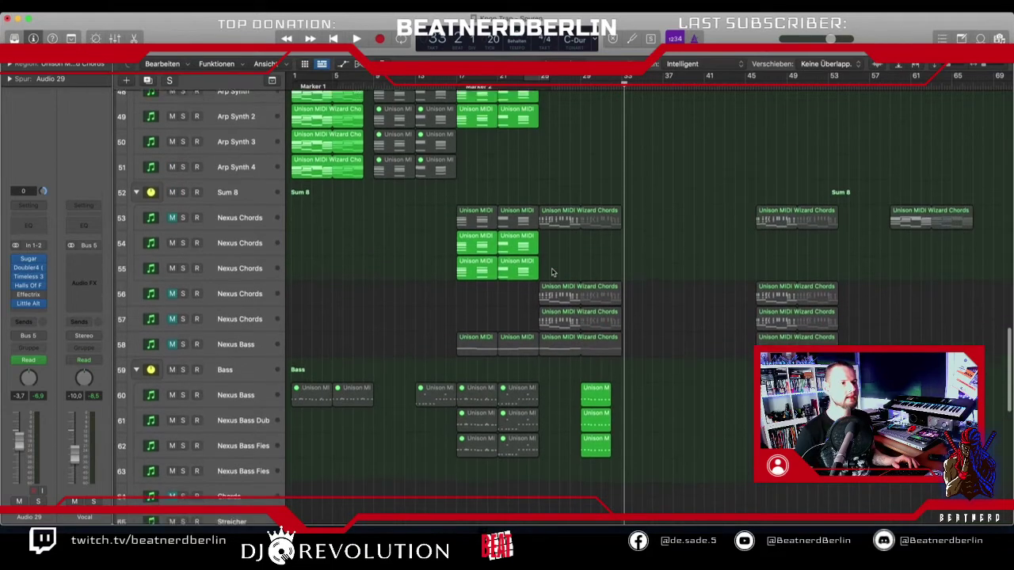
- Unmute Nexus Bass track 58 and audition it in solo from bar 17
{"action": "scroll", "coordinate": [553, 272], "scroll_direction": "up", "scroll_amount": 1}
{"action": "left_click", "coordinate": [171, 364]}
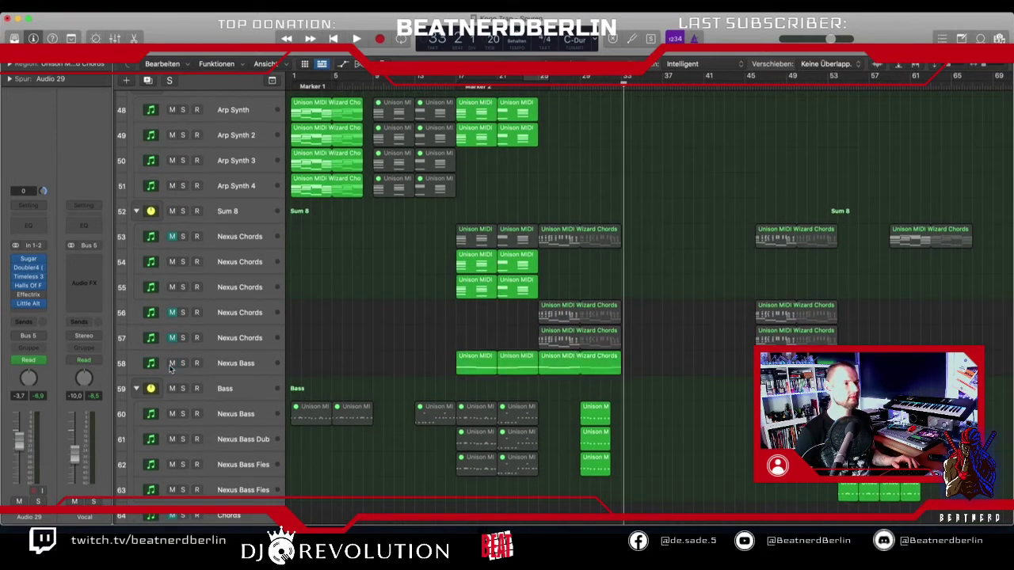
{"action": "left_click", "coordinate": [183, 363]}
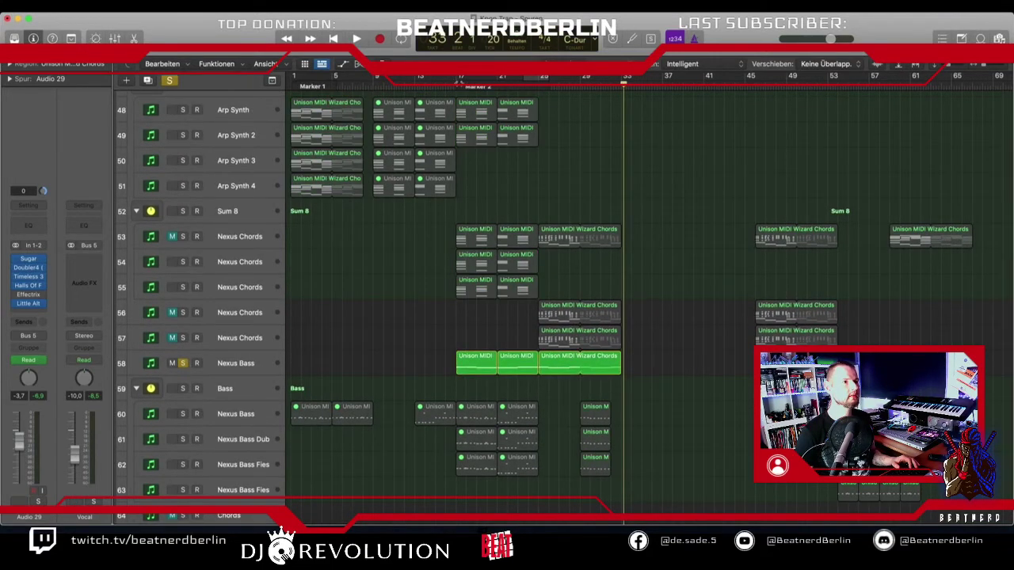
{"action": "key", "text": "space"}
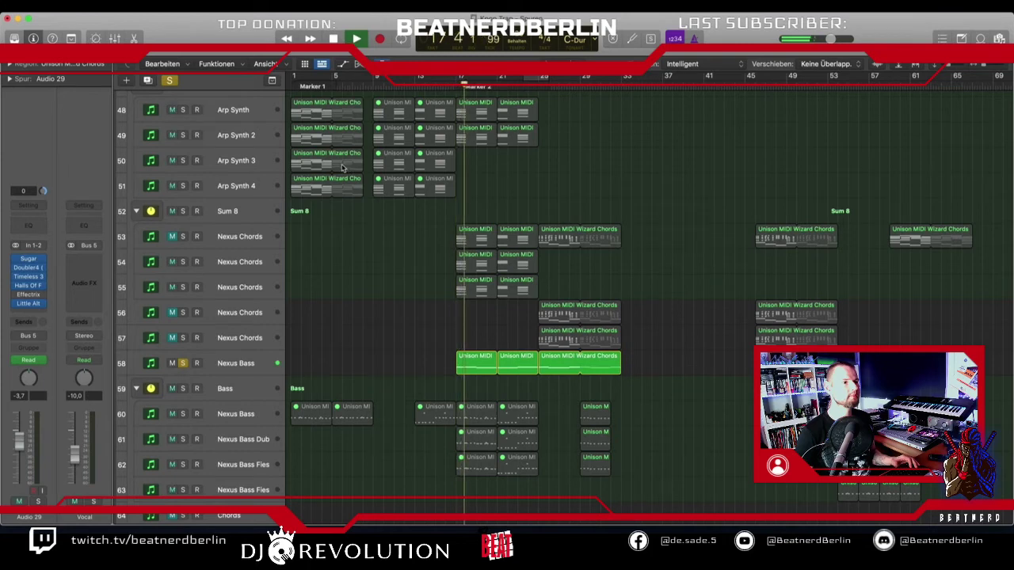
{"action": "key", "text": "space"}
{"action": "left_click", "coordinate": [183, 363]}
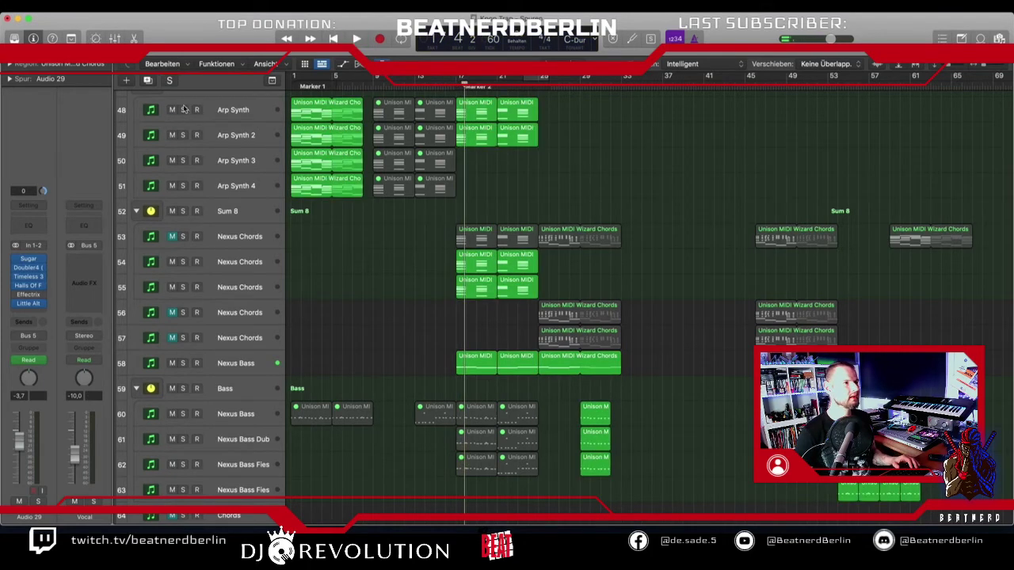
- Mute Nexus Bass track 58 and play briefly from bar 25 without it
{"action": "scroll", "coordinate": [485, 342], "scroll_direction": "up", "scroll_amount": 7}
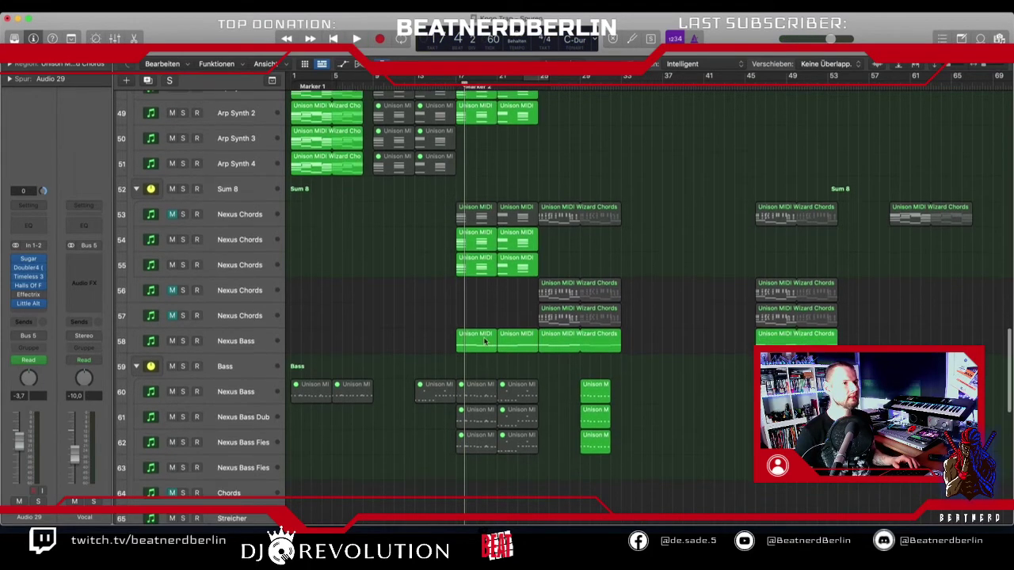
{"action": "scroll", "coordinate": [484, 342], "scroll_direction": "up", "scroll_amount": 7}
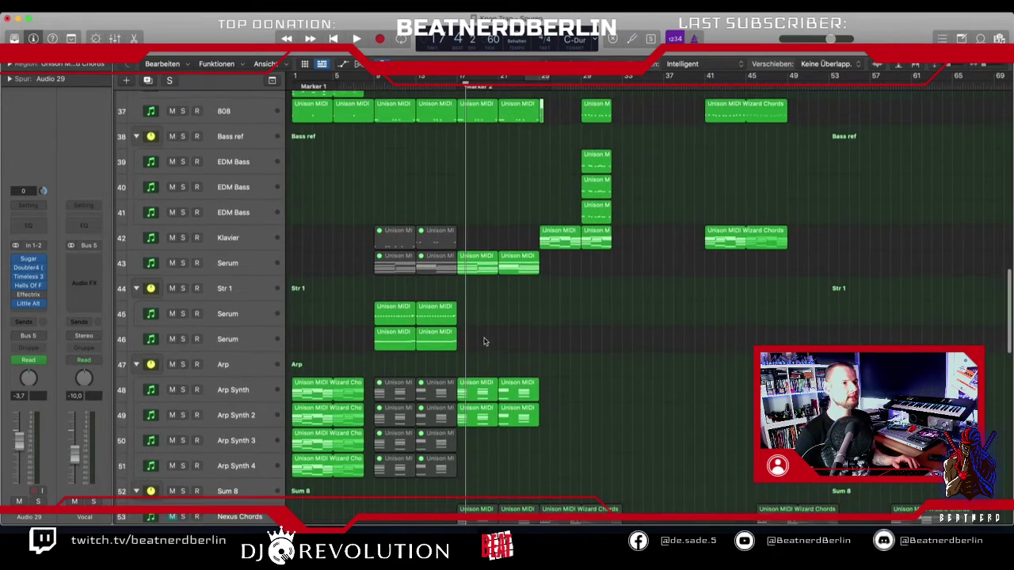
{"action": "scroll", "coordinate": [485, 342], "scroll_direction": "down", "scroll_amount": 16}
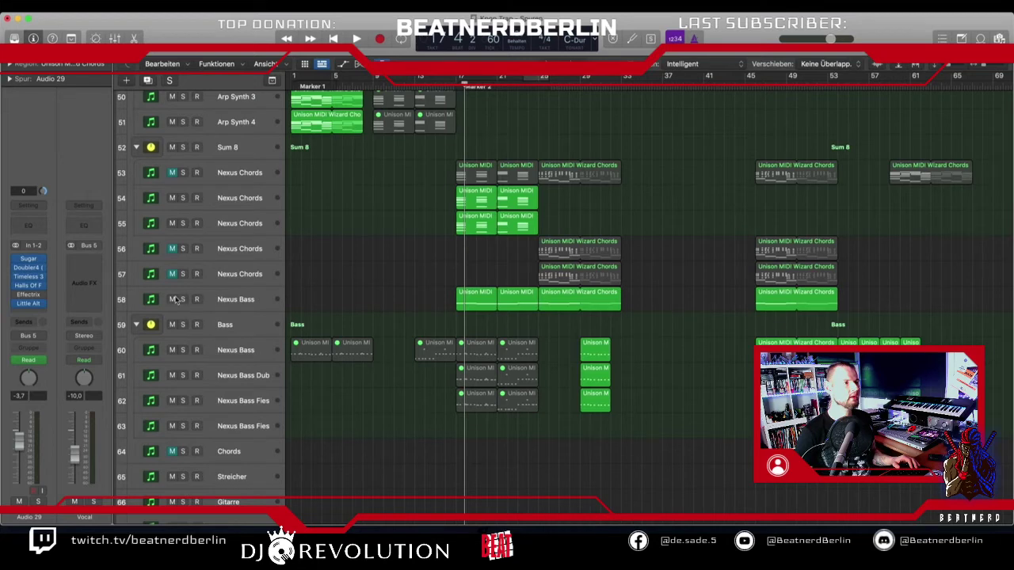
{"action": "left_click", "coordinate": [173, 299]}
{"action": "scroll", "coordinate": [552, 185], "scroll_direction": "up", "scroll_amount": 1}
{"action": "left_click", "coordinate": [542, 82]}
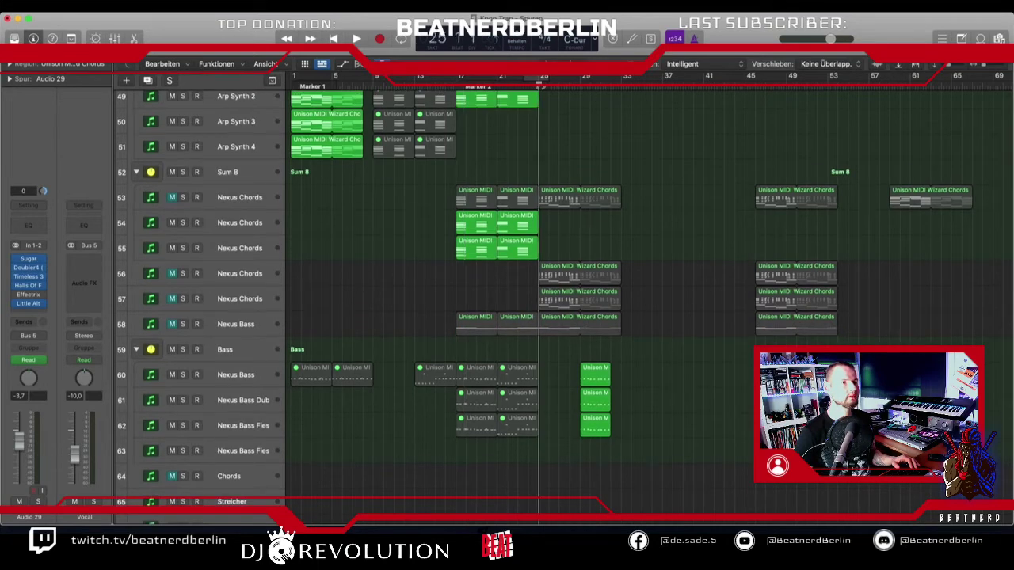
{"action": "key", "text": "space"}
{"action": "key", "text": "space"}
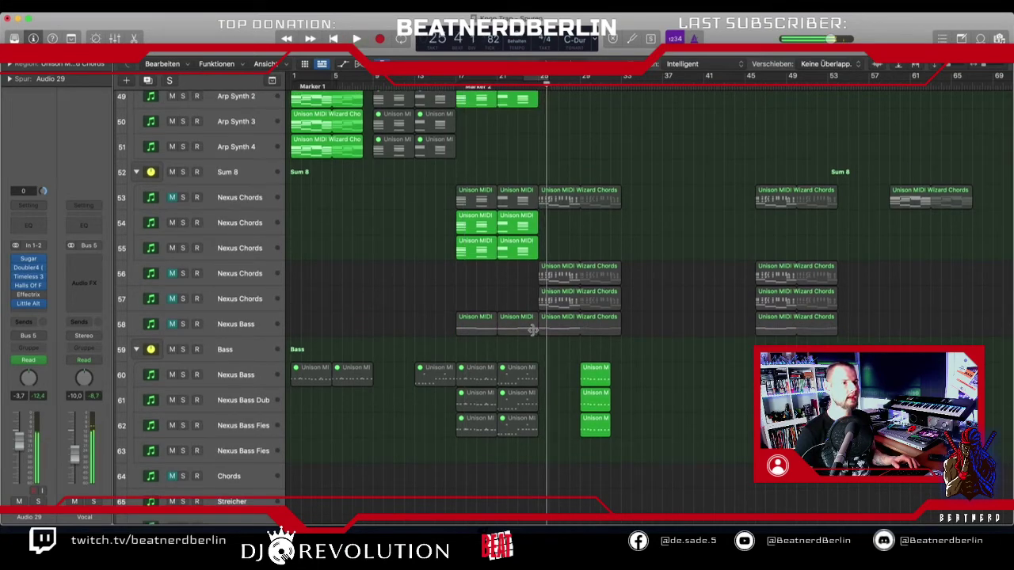
- Mute only the two Nexus Bass regions between bars 17 and 25 on track 58, and unmute the track itself
{"action": "left_click_drag", "start_coordinate": [491, 338], "coordinate": [526, 333]}
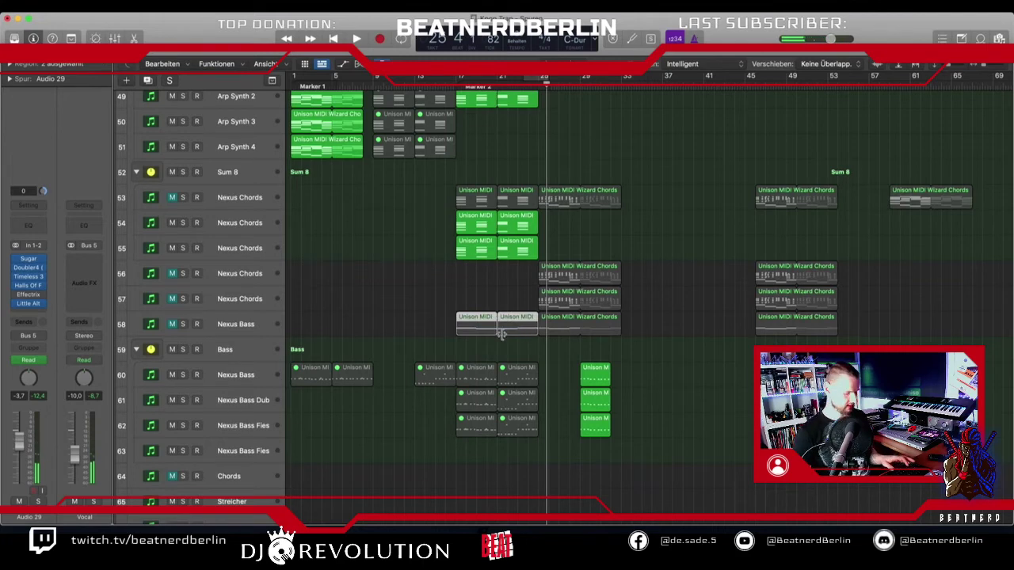
{"action": "left_click", "coordinate": [171, 324]}
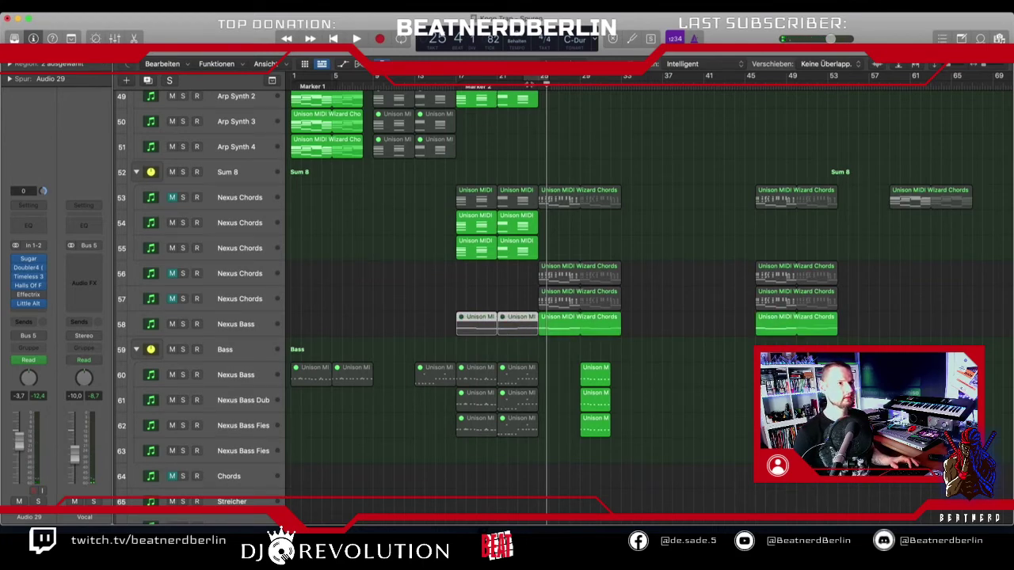
- Play from around bar 23 into bar 25 to check how the Nexus Bass comes in
{"action": "left_click", "coordinate": [517, 83]}
{"action": "key", "text": "space"}
{"action": "key", "text": "super+Right"}
{"action": "key", "text": "super+Right"}
{"action": "key", "text": "super+Right"}
{"action": "scroll", "coordinate": [507, 159], "scroll_direction": "right", "scroll_amount": 2}
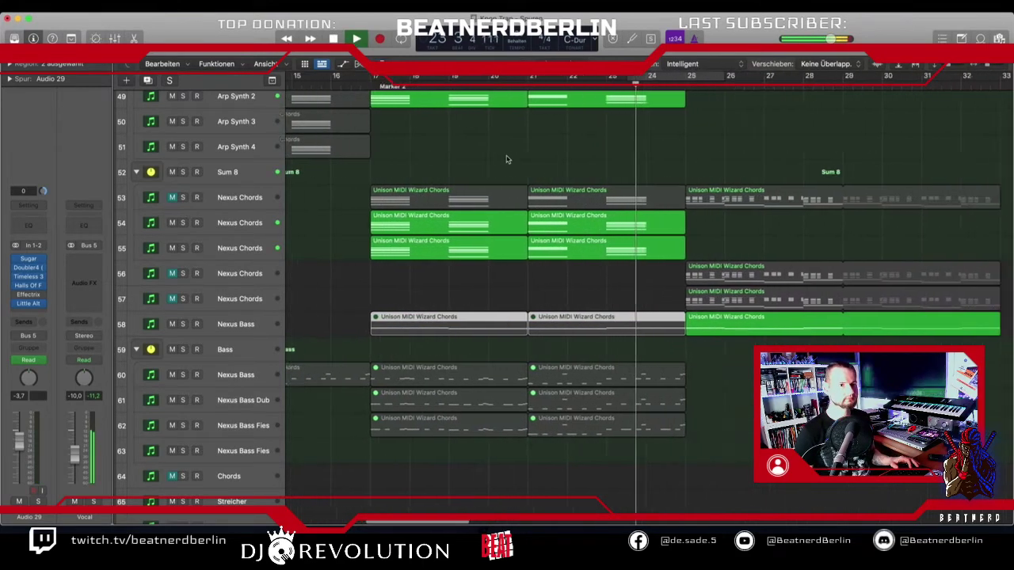
{"action": "scroll", "coordinate": [507, 159], "scroll_direction": "right", "scroll_amount": 5}
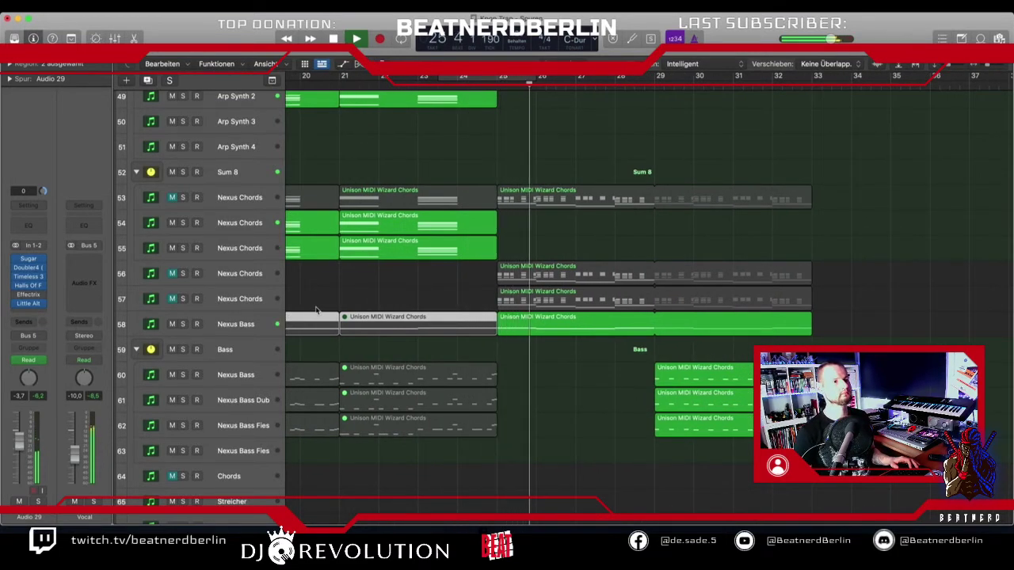
- Raise the volume of Nexus Bass track 58 to -12.4 dB and set the playhead back to bar 23
{"action": "left_click", "coordinate": [184, 327]}
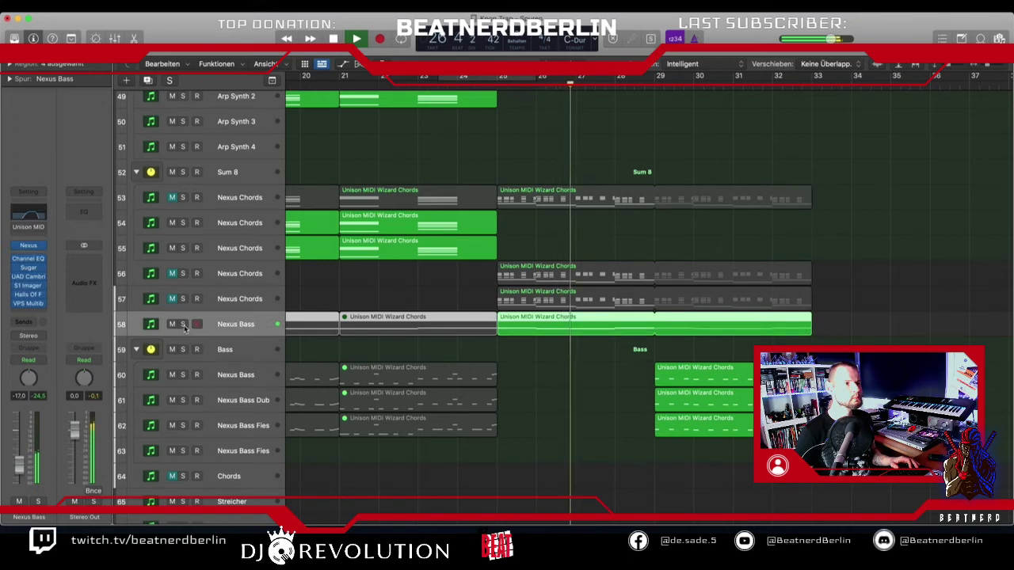
{"action": "left_click", "coordinate": [182, 324]}
{"action": "key", "text": "space"}
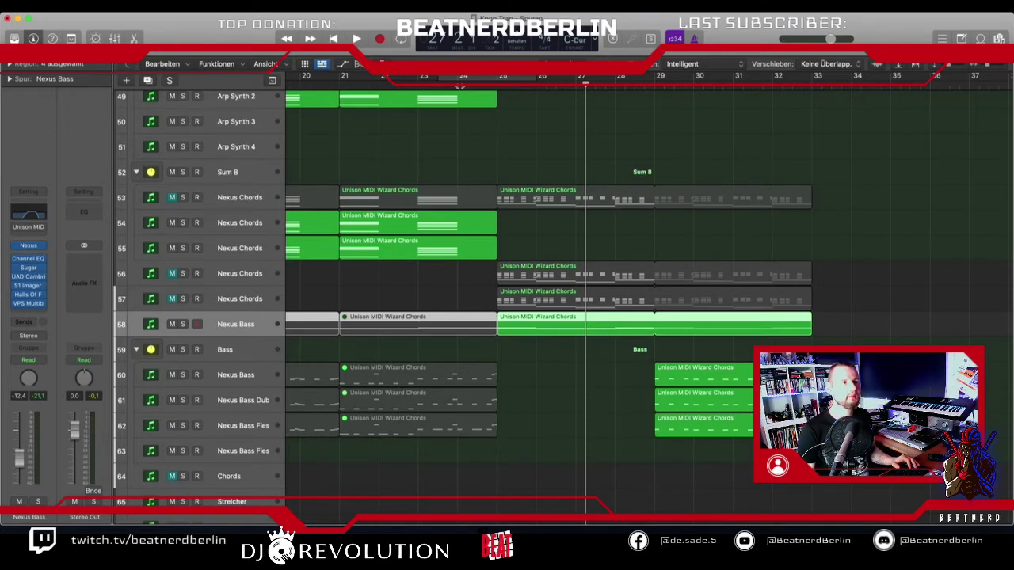
{"action": "left_click_drag", "start_coordinate": [460, 86], "coordinate": [418, 85]}
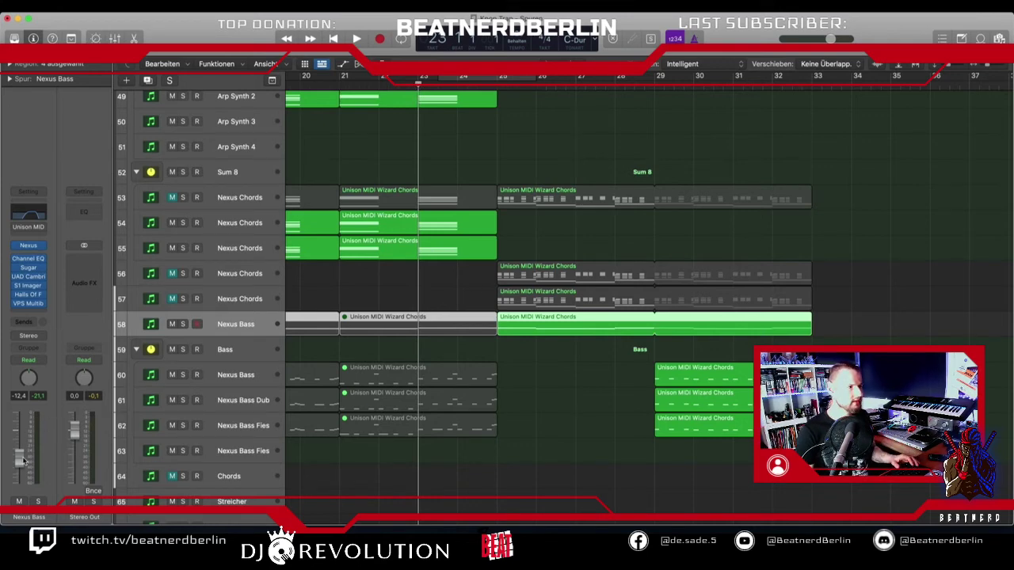
- Play from bar 23 past bar 33 while setting the volume of Nexus Bass track 58 to -12.6 dB
{"action": "key", "text": "space"}
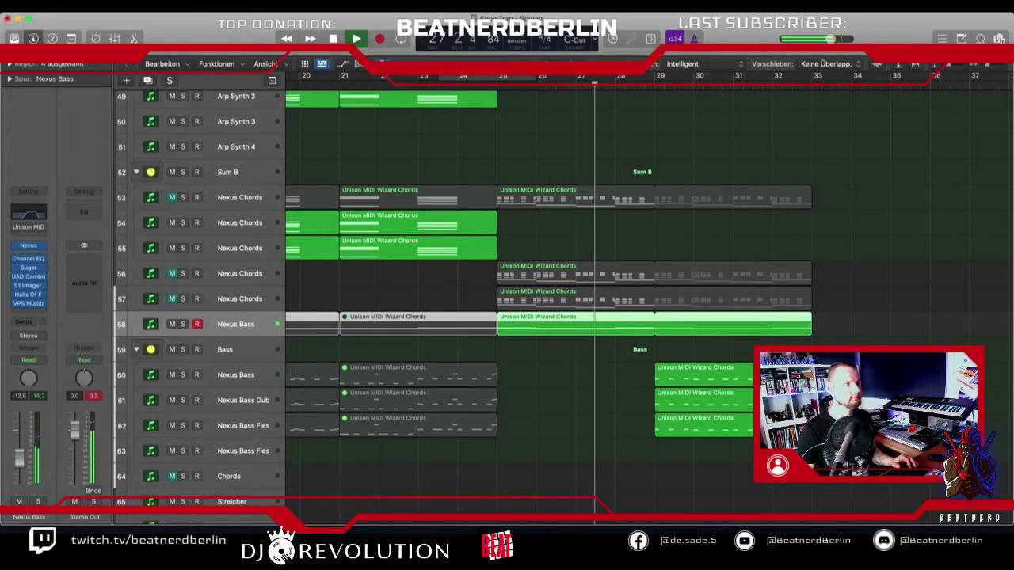
{"action": "left_click_drag", "start_coordinate": [18, 453], "coordinate": [17, 456]}
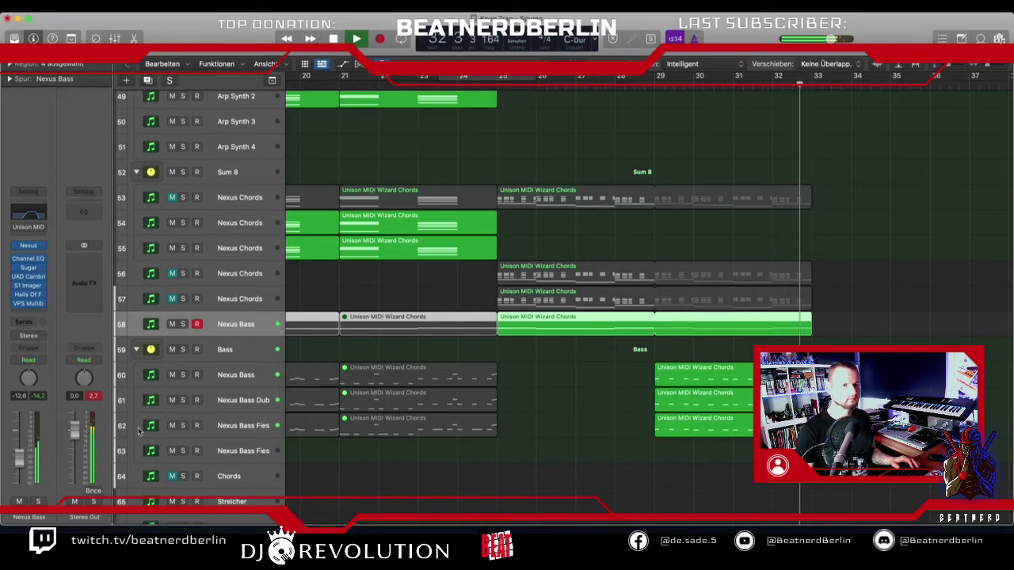
{"action": "key", "text": "space"}
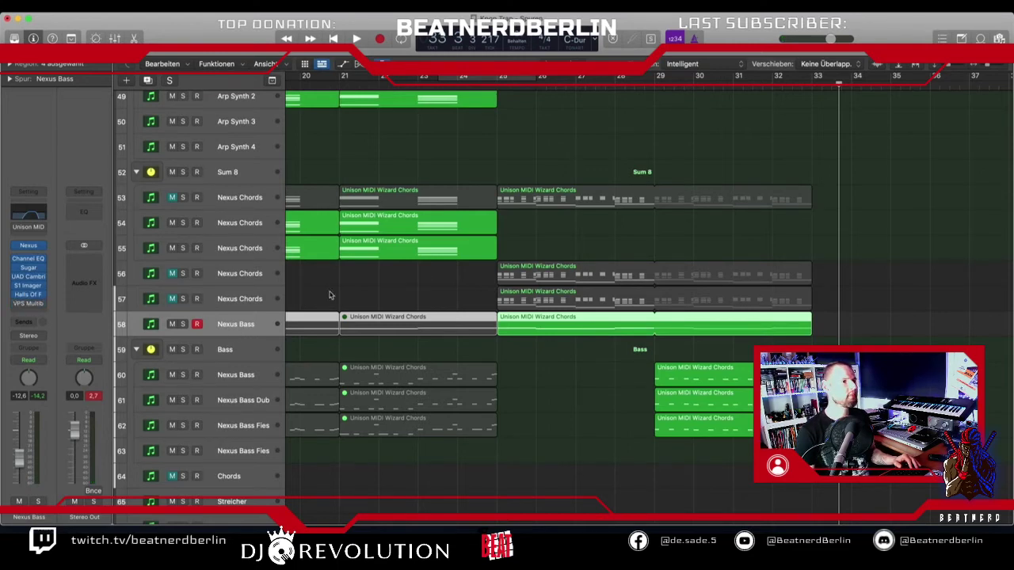
- Cycle from bar 25 to about bar 28.5 and listen to Nexus Bass track 58 in solo
{"action": "left_click_drag", "start_coordinate": [500, 79], "coordinate": [634, 77]}
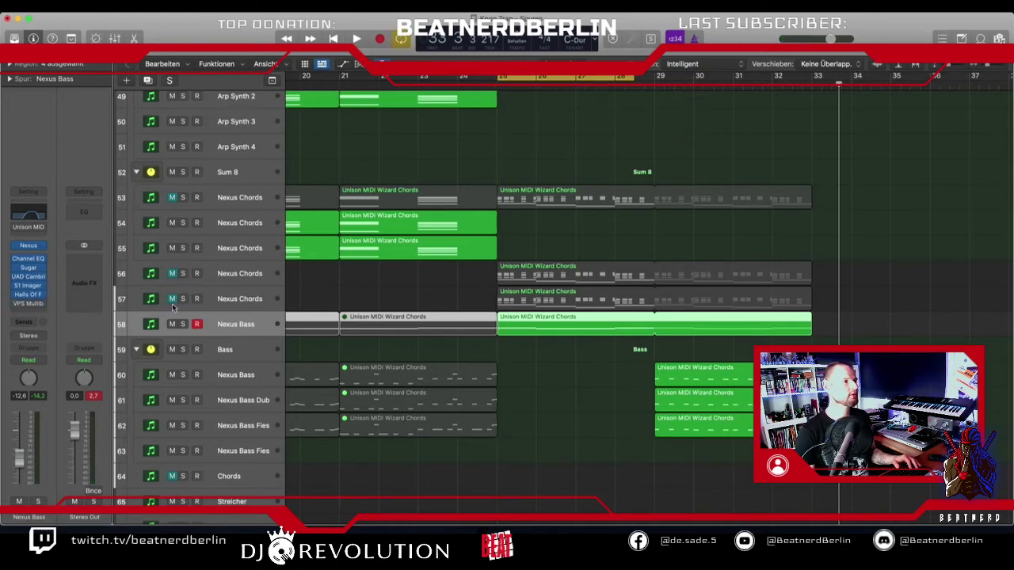
{"action": "left_click", "coordinate": [182, 326]}
{"action": "key", "text": "space"}
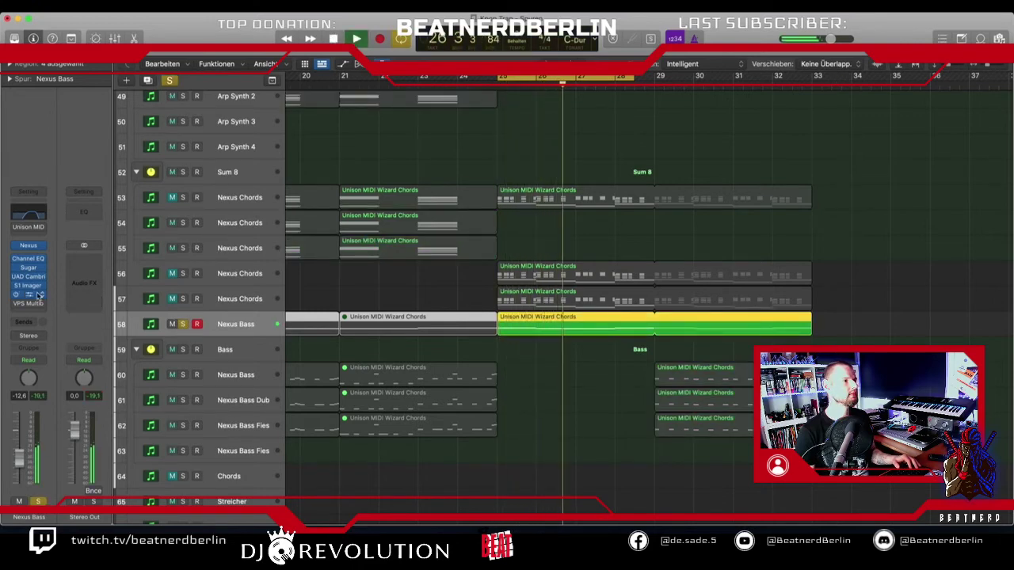
{"action": "mouse_move", "coordinate": [28, 297]}
{"action": "mouse_move", "coordinate": [28, 247]}
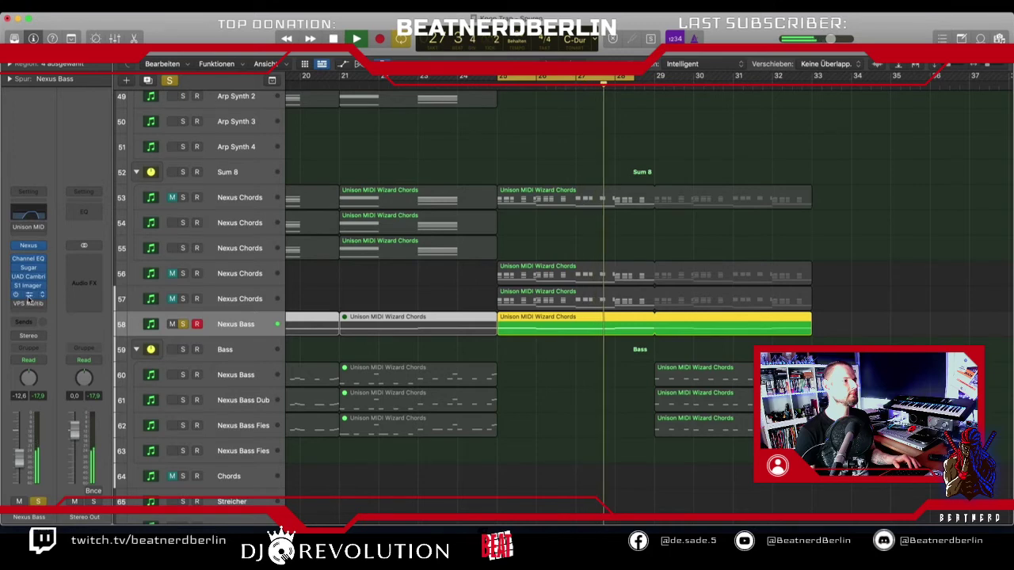
{"action": "key", "text": "space"}
- Audition other K-Pop bass presets in the Nexus instrument of track 58 and load Psyco Bass
{"action": "left_click", "coordinate": [28, 246]}
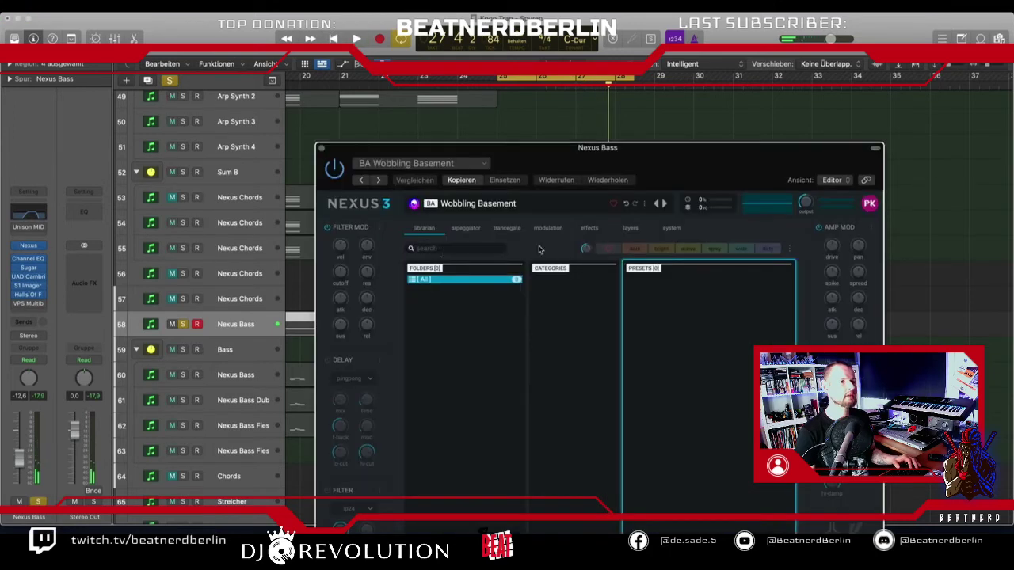
{"action": "left_click_drag", "start_coordinate": [563, 151], "coordinate": [543, 48]}
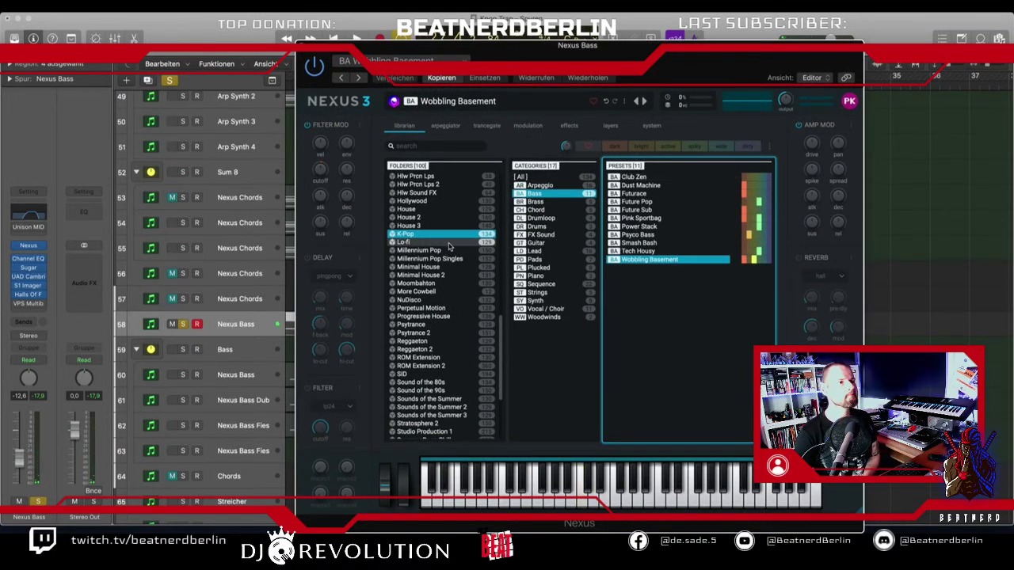
{"action": "left_click", "coordinate": [619, 202]}
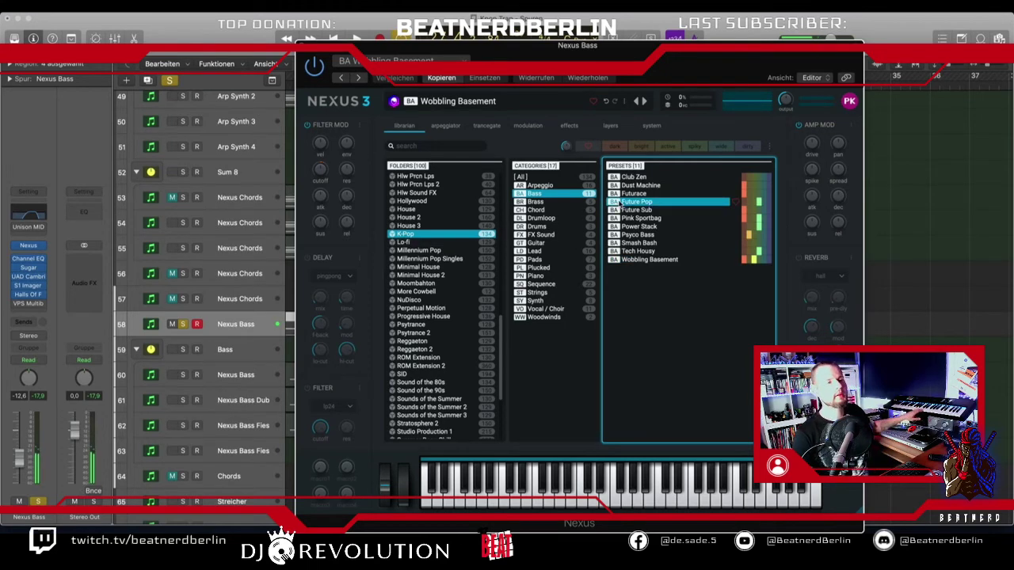
{"action": "left_click", "coordinate": [630, 210]}
{"action": "left_click", "coordinate": [634, 219]}
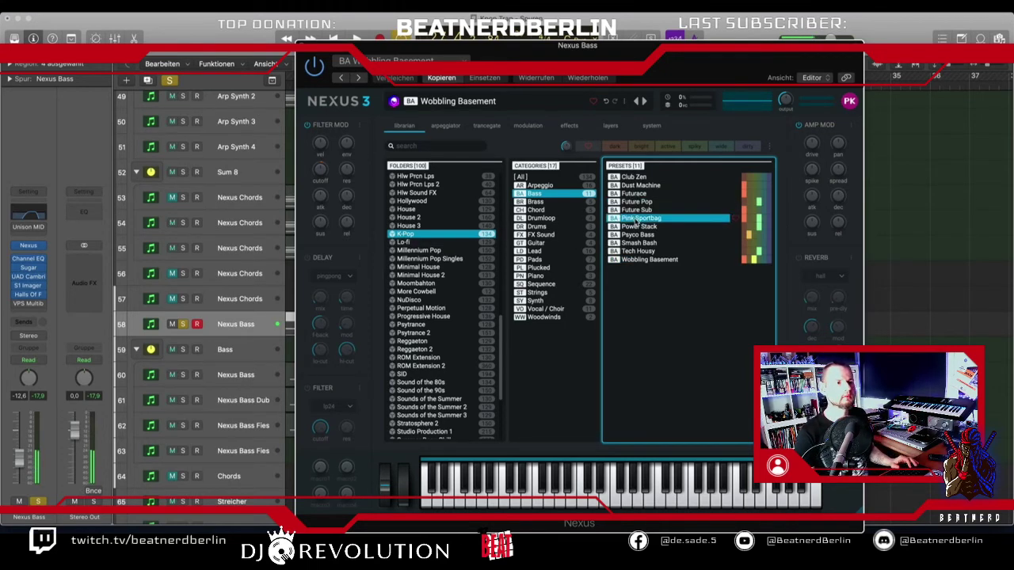
{"action": "left_click", "coordinate": [637, 227]}
{"action": "left_click", "coordinate": [636, 235]}
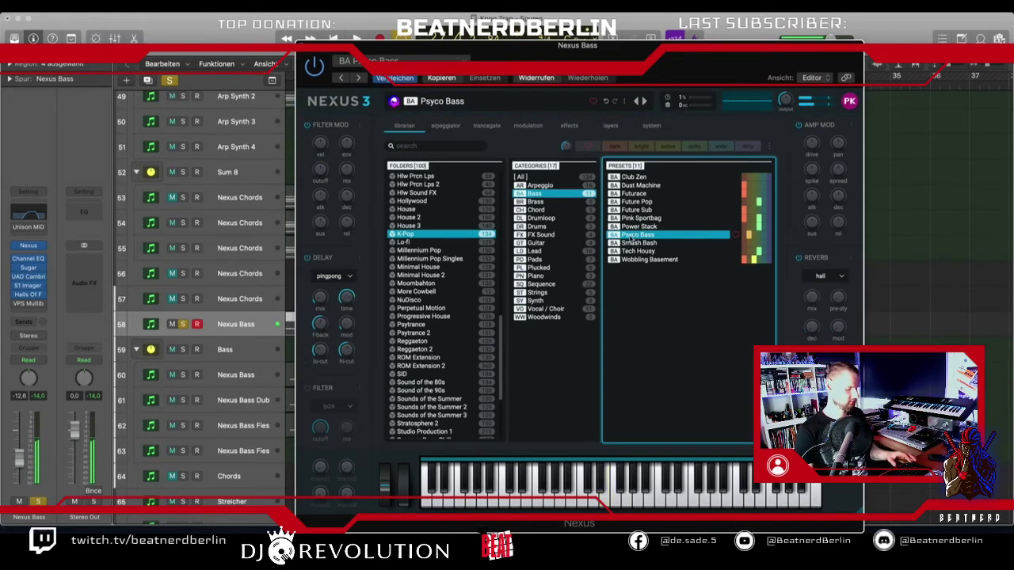
{"action": "key", "text": "space"}
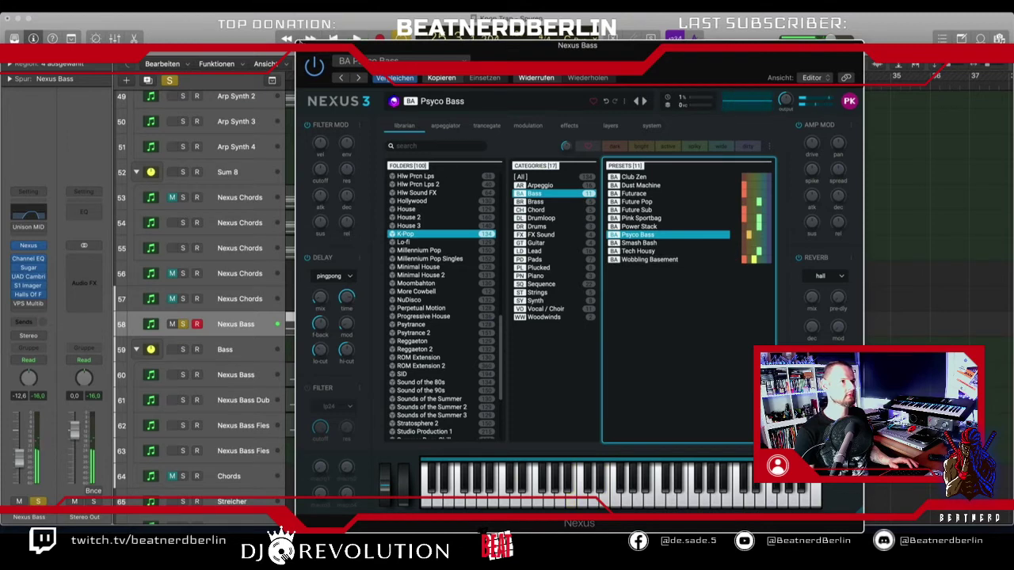
{"action": "left_click", "coordinate": [301, 41]}
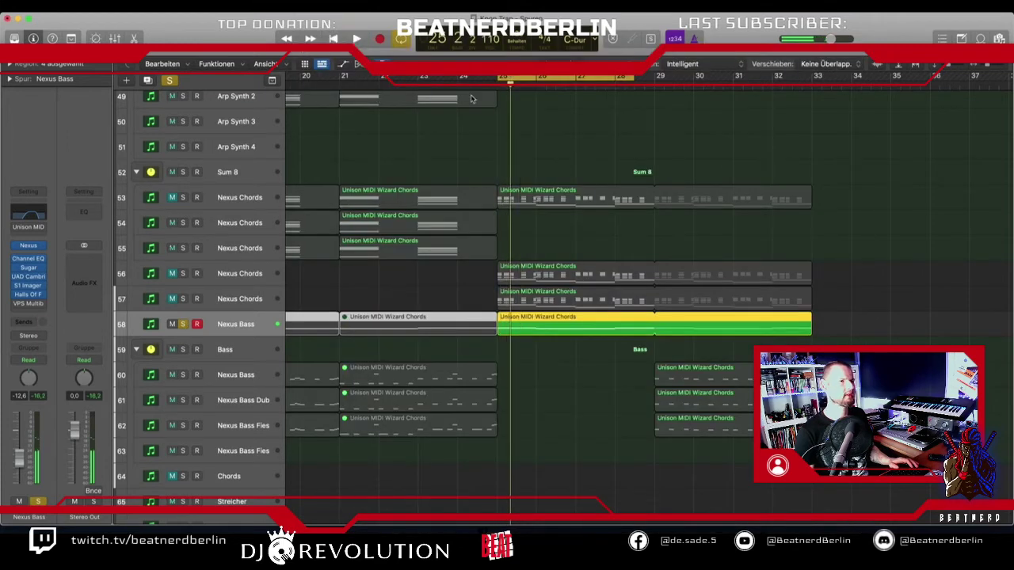
- Turn off the cycle and the solo, and play the full mix from bar 23
{"action": "left_click", "coordinate": [510, 77]}
{"action": "left_click_drag", "start_coordinate": [510, 83], "coordinate": [418, 82]}
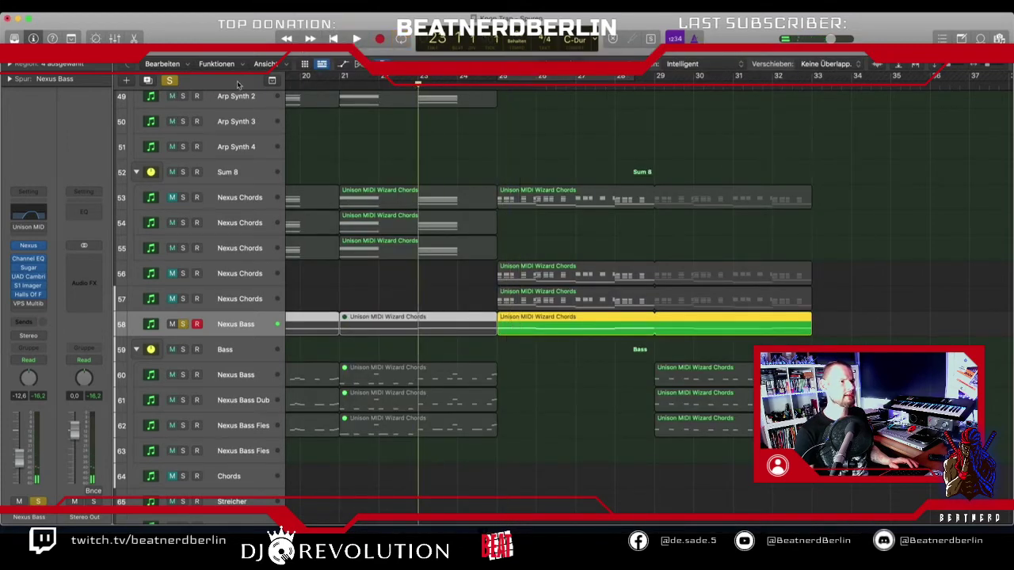
{"action": "left_click", "coordinate": [172, 81]}
{"action": "key", "text": "space"}
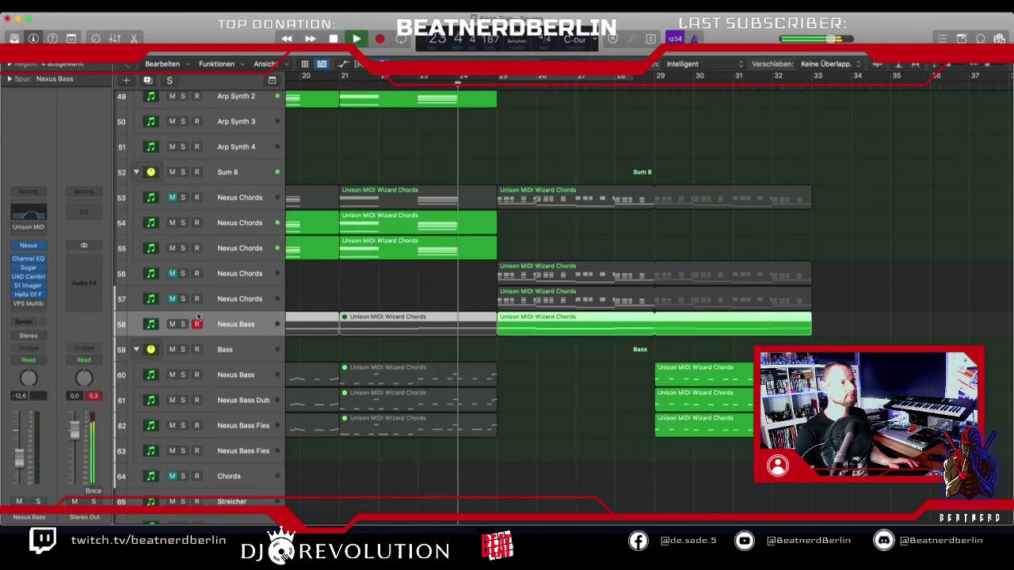
- Lower Nexus Bass track 58 to -16.6 dB and shorten its last region to end at bar 32
{"action": "left_click_drag", "start_coordinate": [20, 464], "coordinate": [20, 478]}
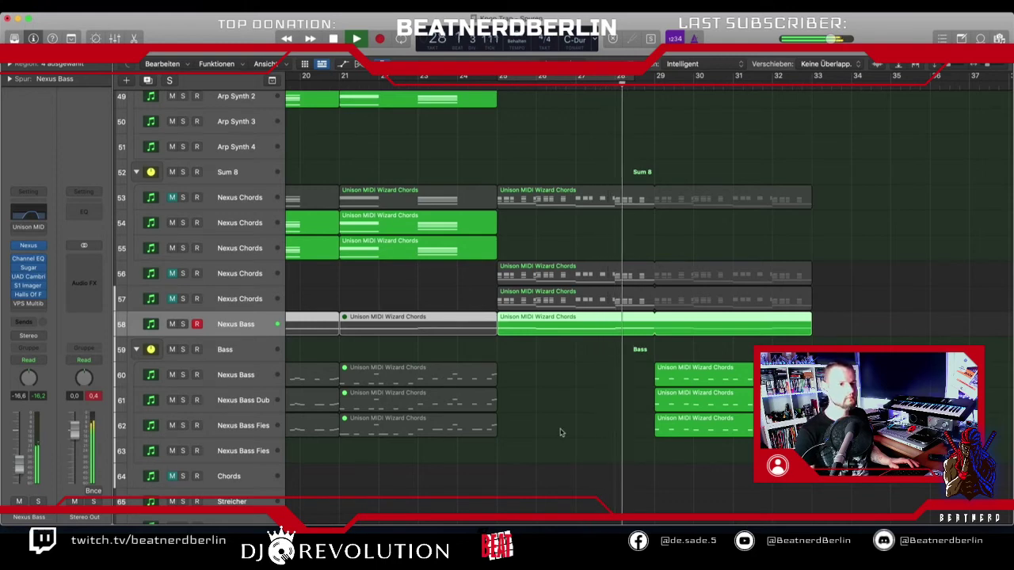
{"action": "left_click_drag", "start_coordinate": [809, 326], "coordinate": [768, 341]}
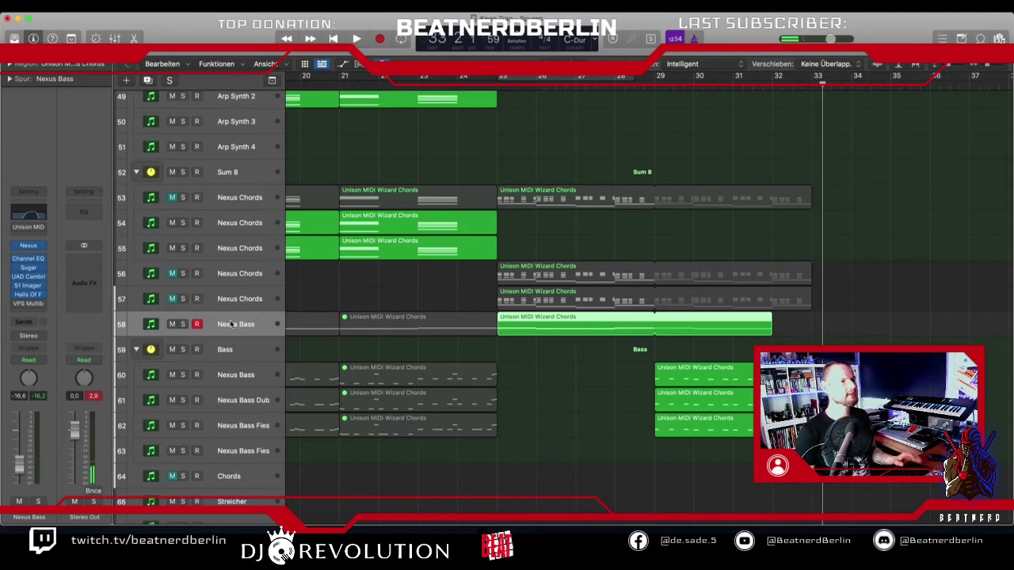
- Play the arrangement from bar 16 through the transition at bar 25, checking which tracks play in each section
{"action": "scroll", "coordinate": [388, 293], "scroll_direction": "up", "scroll_amount": 4}
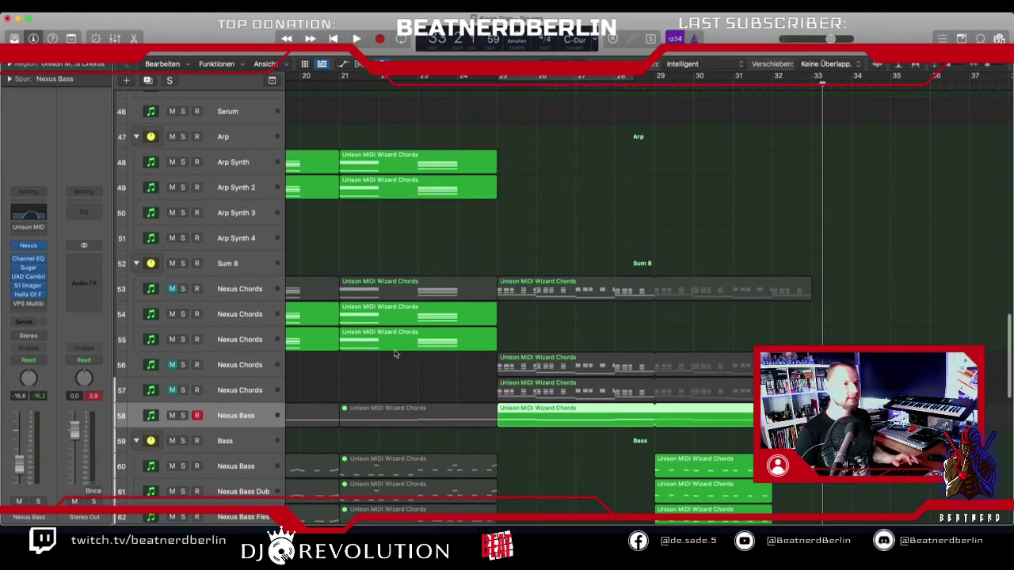
{"action": "scroll", "coordinate": [402, 365], "scroll_direction": "left", "scroll_amount": 10}
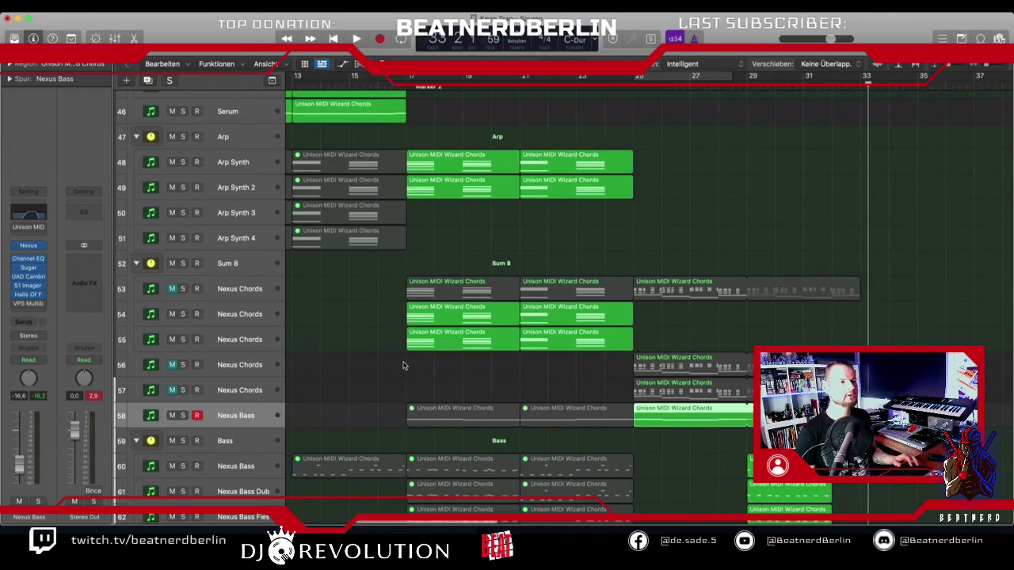
{"action": "scroll", "coordinate": [607, 260], "scroll_direction": "right", "scroll_amount": 5}
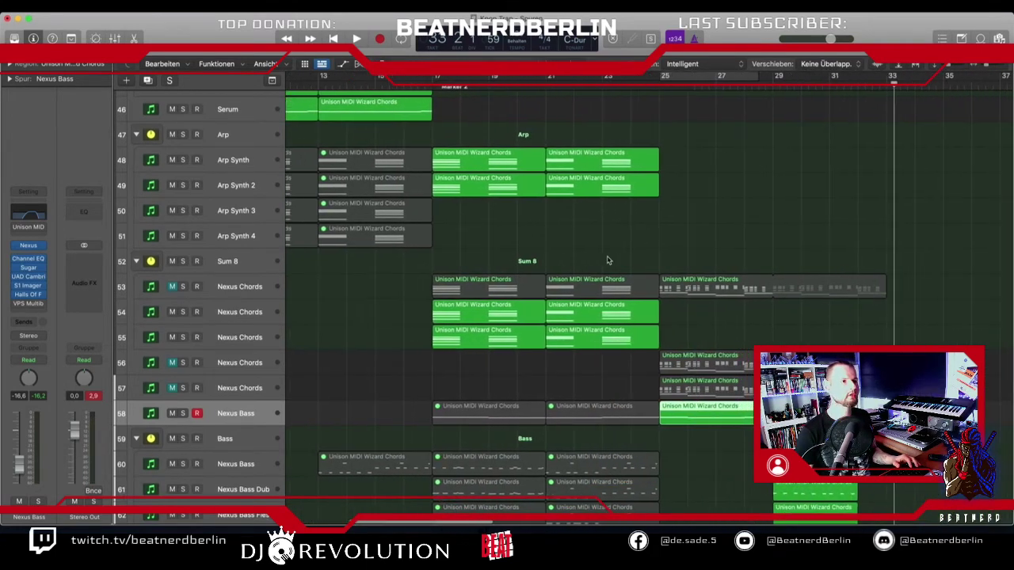
{"action": "left_click", "coordinate": [509, 90]}
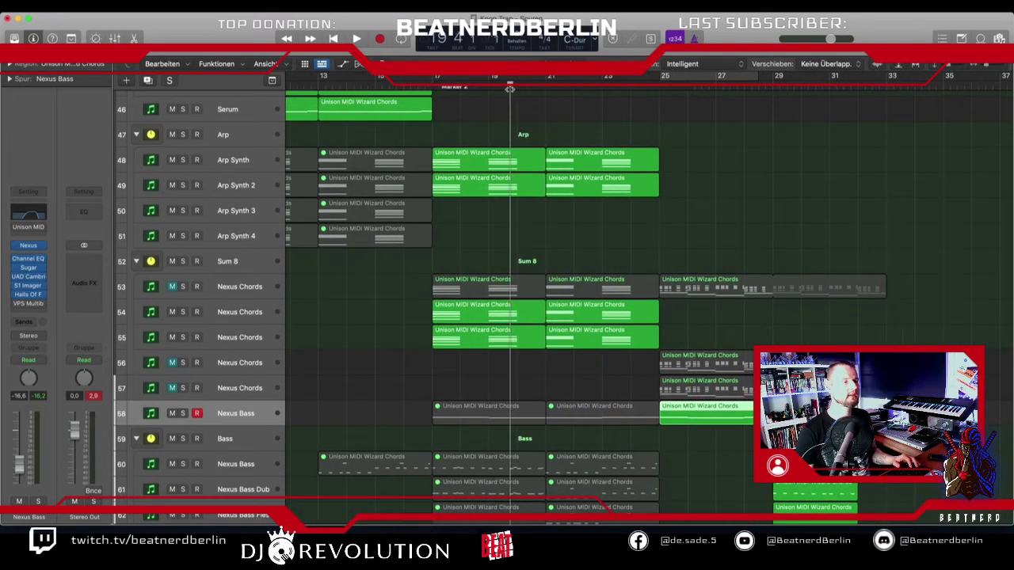
{"action": "scroll", "coordinate": [509, 90], "scroll_direction": "up", "scroll_amount": 15}
{"action": "scroll", "coordinate": [509, 89], "scroll_direction": "left", "scroll_amount": 10}
{"action": "scroll", "coordinate": [509, 90], "scroll_direction": "right", "scroll_amount": 3}
{"action": "scroll", "coordinate": [509, 89], "scroll_direction": "down", "scroll_amount": 6}
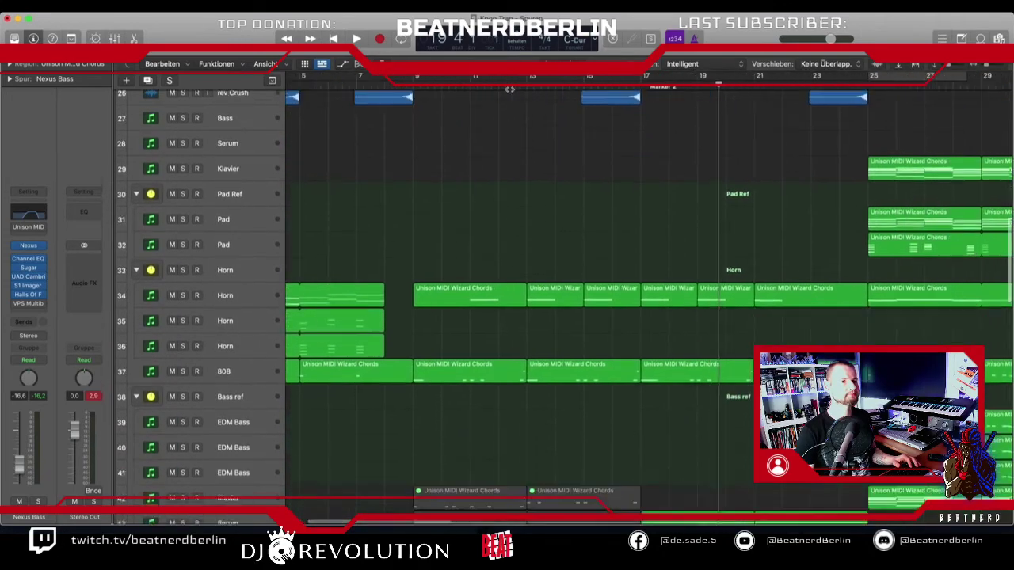
{"action": "key", "text": "super+Left"}
{"action": "scroll", "coordinate": [615, 206], "scroll_direction": "down", "scroll_amount": 6}
{"action": "scroll", "coordinate": [615, 205], "scroll_direction": "down", "scroll_amount": 4}
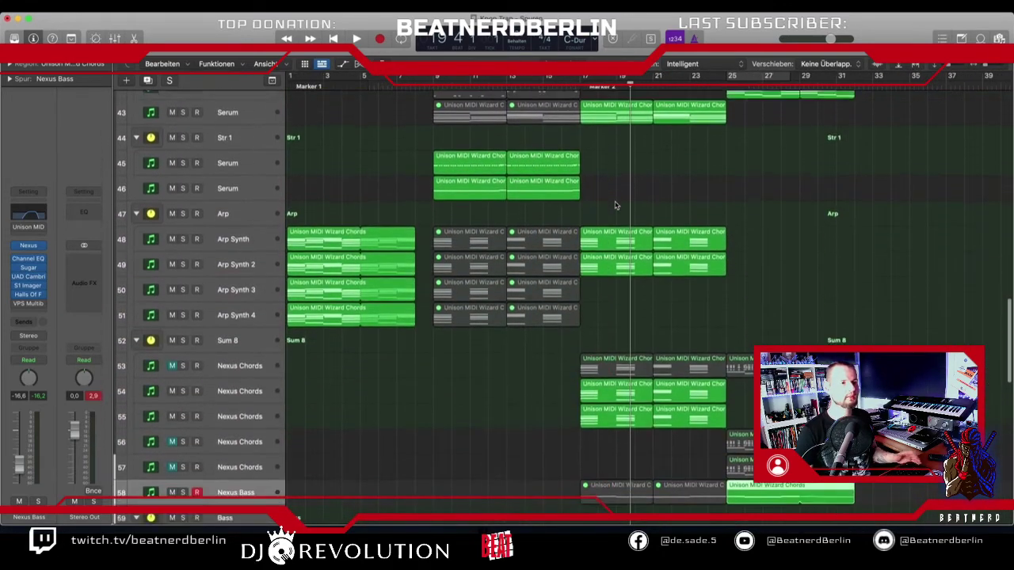
{"action": "left_click", "coordinate": [560, 87]}
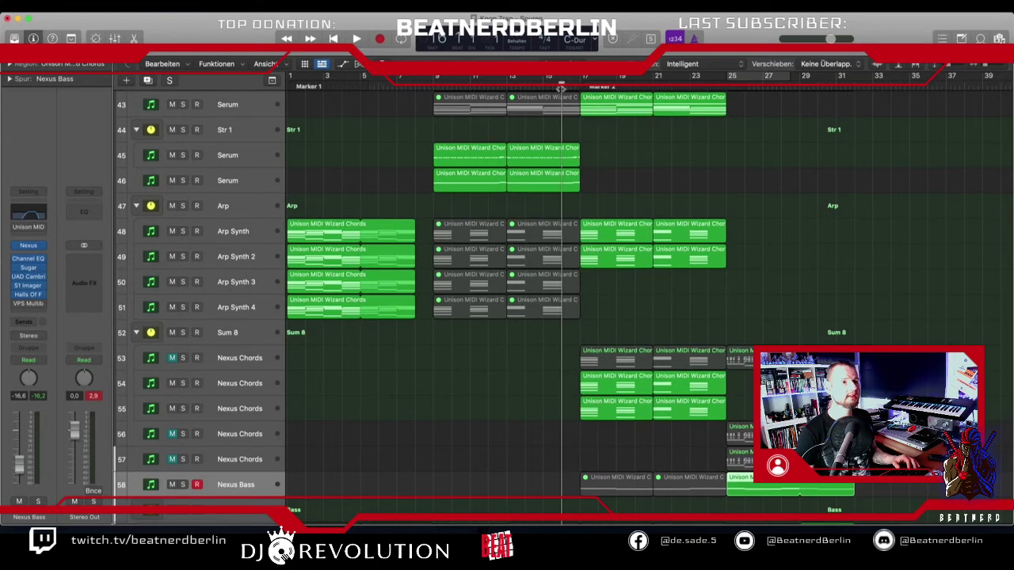
{"action": "scroll", "coordinate": [726, 477], "scroll_direction": "right", "scroll_amount": 3}
{"action": "key", "text": "space"}
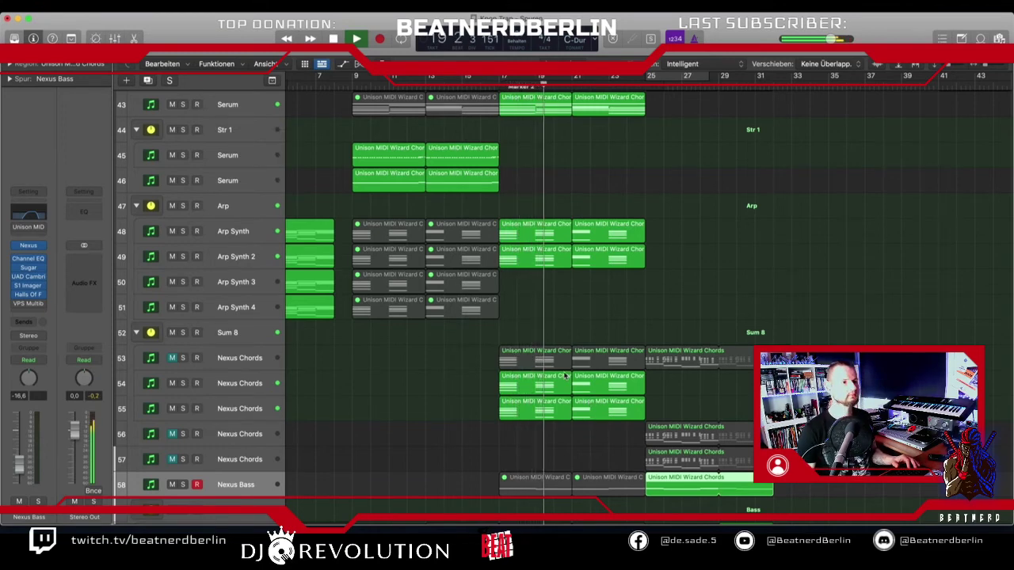
{"action": "scroll", "coordinate": [565, 374], "scroll_direction": "up", "scroll_amount": 8}
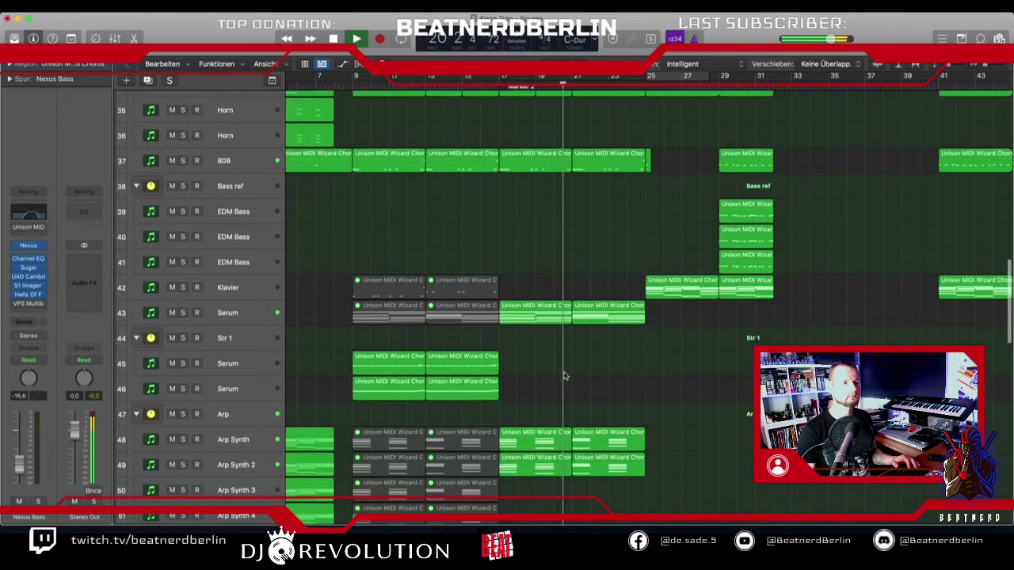
{"action": "scroll", "coordinate": [564, 376], "scroll_direction": "down", "scroll_amount": 6}
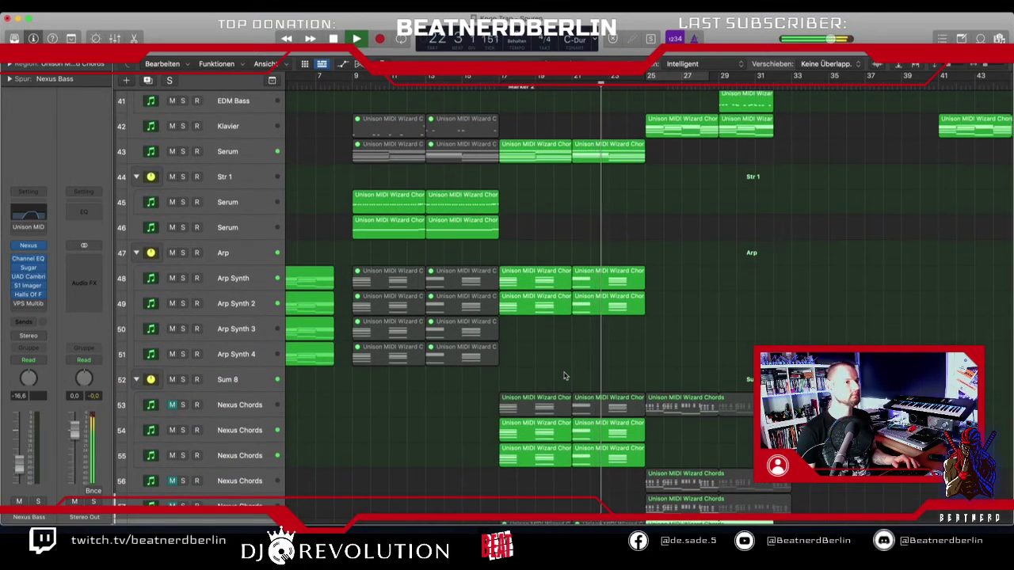
{"action": "scroll", "coordinate": [564, 376], "scroll_direction": "down", "scroll_amount": 12}
{"action": "scroll", "coordinate": [564, 375], "scroll_direction": "up", "scroll_amount": 20}
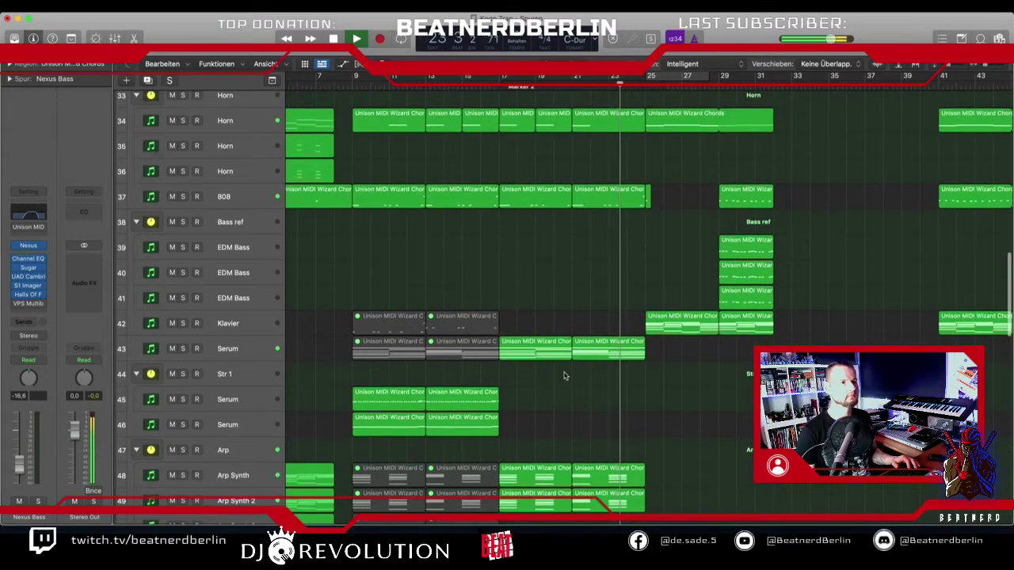
{"action": "scroll", "coordinate": [565, 375], "scroll_direction": "down", "scroll_amount": 6}
{"action": "scroll", "coordinate": [565, 376], "scroll_direction": "right", "scroll_amount": 3}
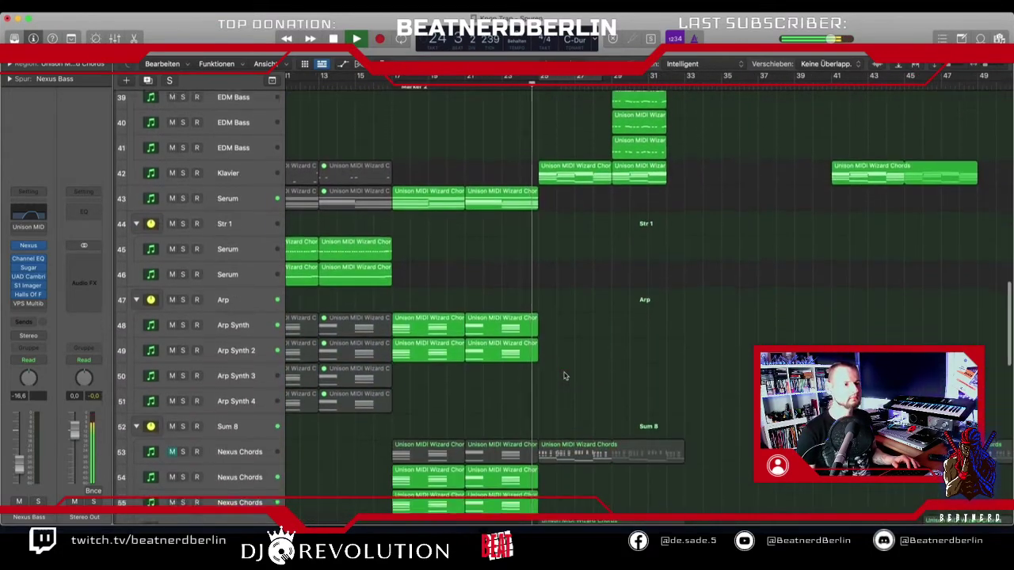
{"action": "scroll", "coordinate": [565, 375], "scroll_direction": "down", "scroll_amount": 7}
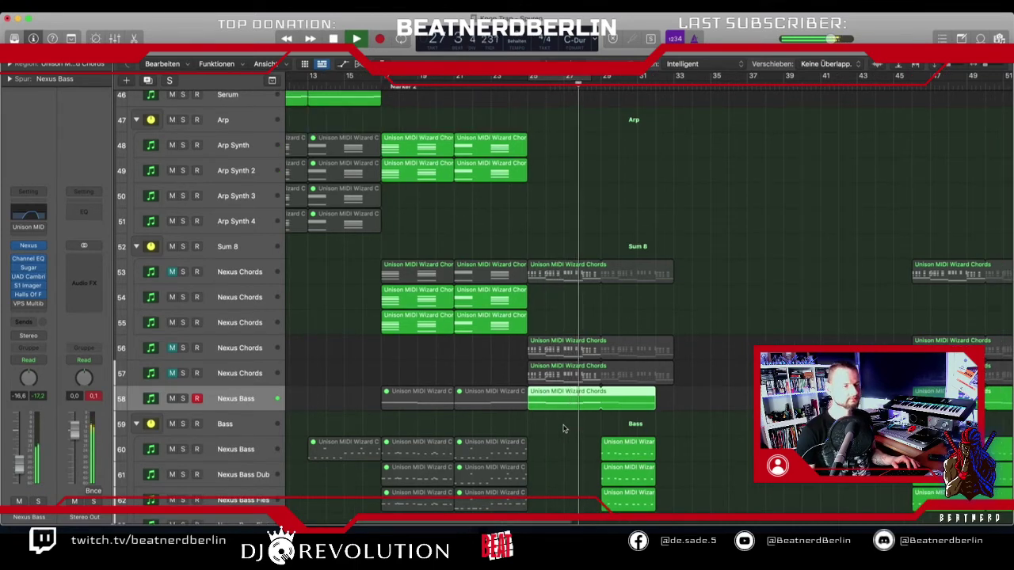
{"action": "scroll", "coordinate": [564, 429], "scroll_direction": "right", "scroll_amount": 2}
{"action": "scroll", "coordinate": [564, 428], "scroll_direction": "up", "scroll_amount": 1}
- Copy the rev Crush region that leads into bar 25 so that the copy ends at bar 33
{"action": "scroll", "coordinate": [564, 428], "scroll_direction": "up", "scroll_amount": 20}
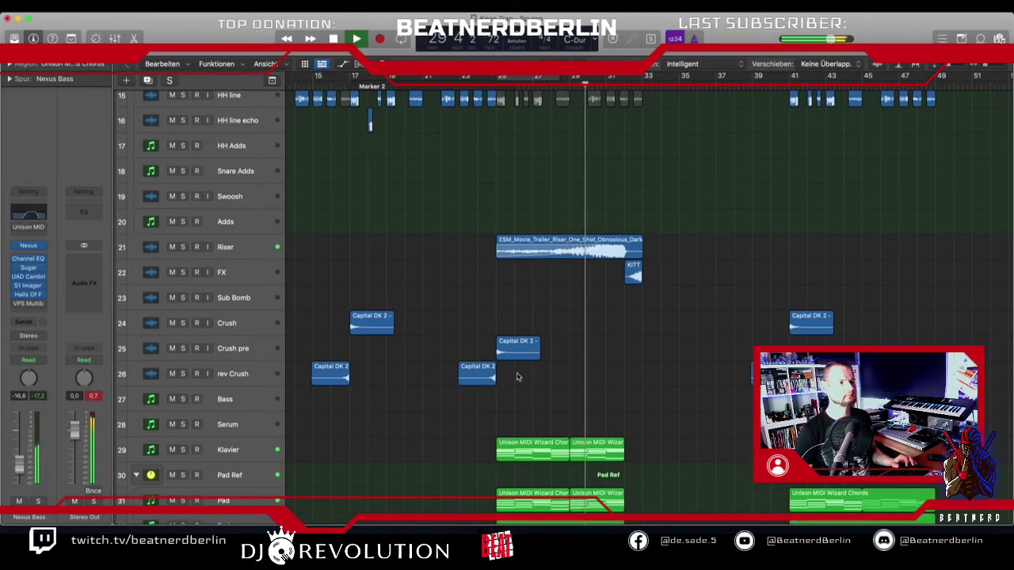
{"action": "left_click", "coordinate": [489, 380]}
{"action": "left_click_drag", "start_coordinate": [489, 379], "coordinate": [635, 379]}
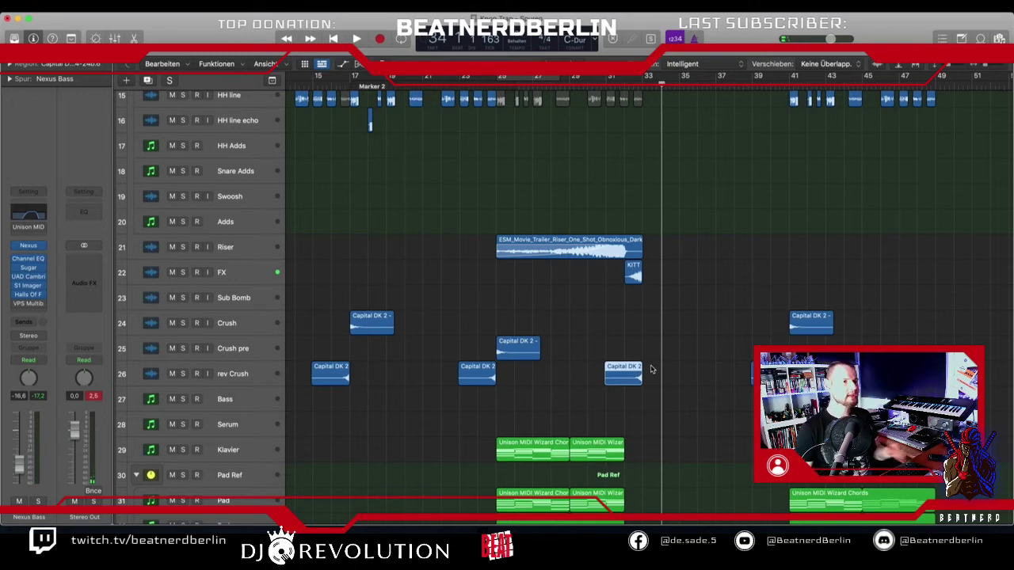
{"action": "scroll", "coordinate": [651, 369], "scroll_direction": "down", "scroll_amount": 10}
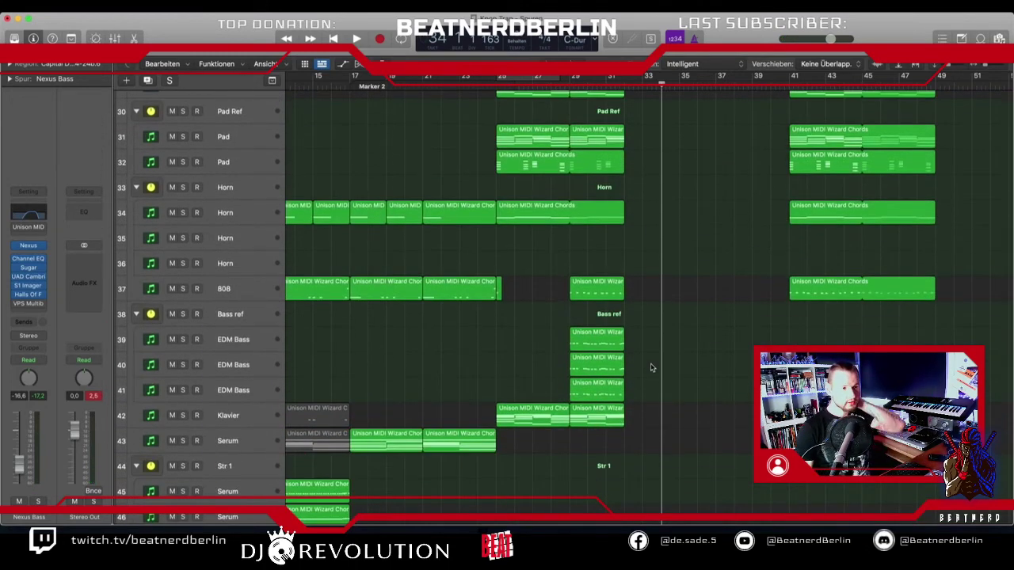
{"action": "scroll", "coordinate": [646, 381], "scroll_direction": "down", "scroll_amount": 7}
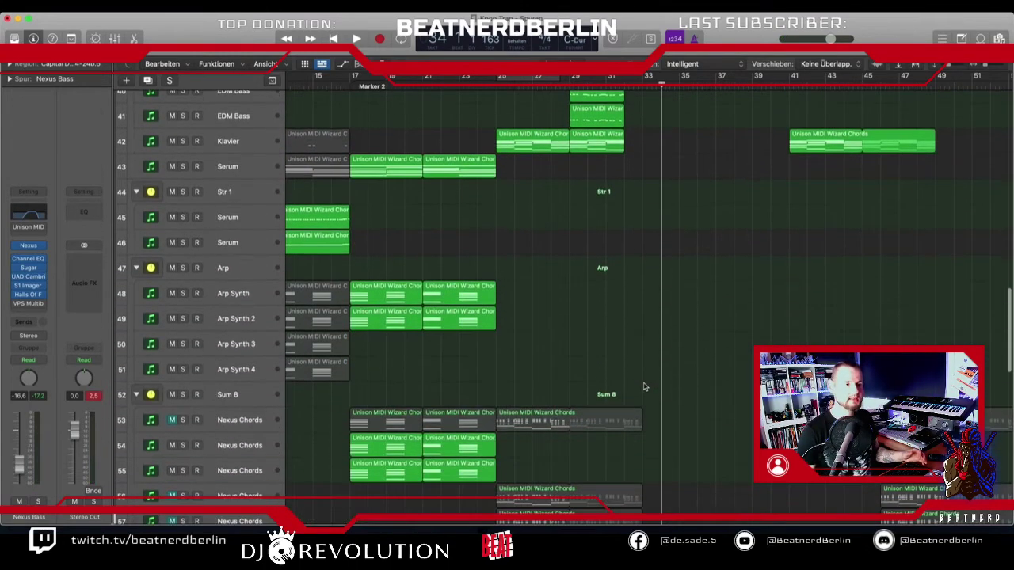
{"action": "scroll", "coordinate": [655, 431], "scroll_direction": "down", "scroll_amount": 13}
{"action": "scroll", "coordinate": [656, 432], "scroll_direction": "up", "scroll_amount": 10}
{"action": "scroll", "coordinate": [656, 432], "scroll_direction": "left", "scroll_amount": 5}
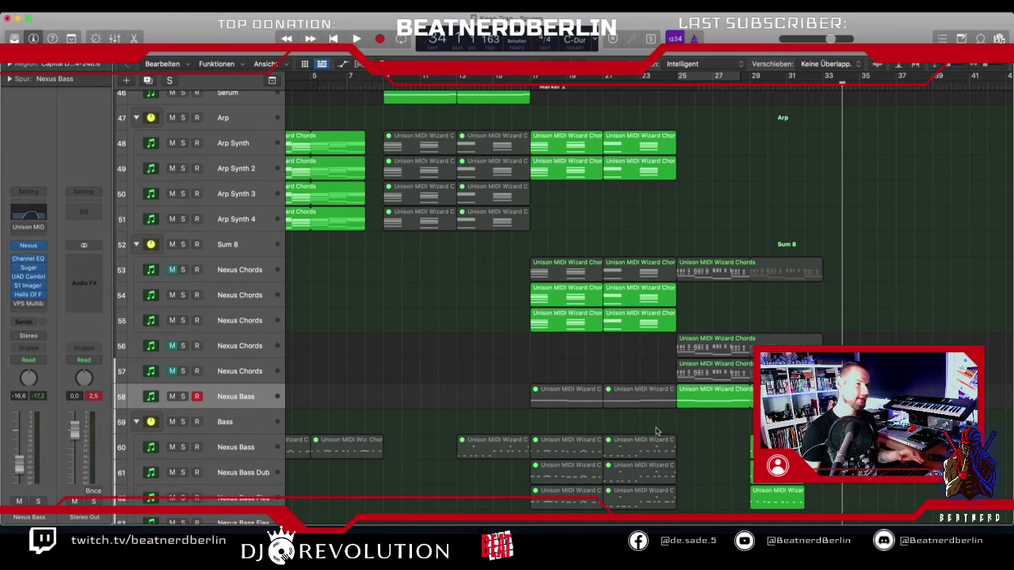
- Play the full arrangement from bar 1, checking the chord, horn and drum tracks as the first sections pass
{"action": "scroll", "coordinate": [655, 431], "scroll_direction": "up", "scroll_amount": 5}
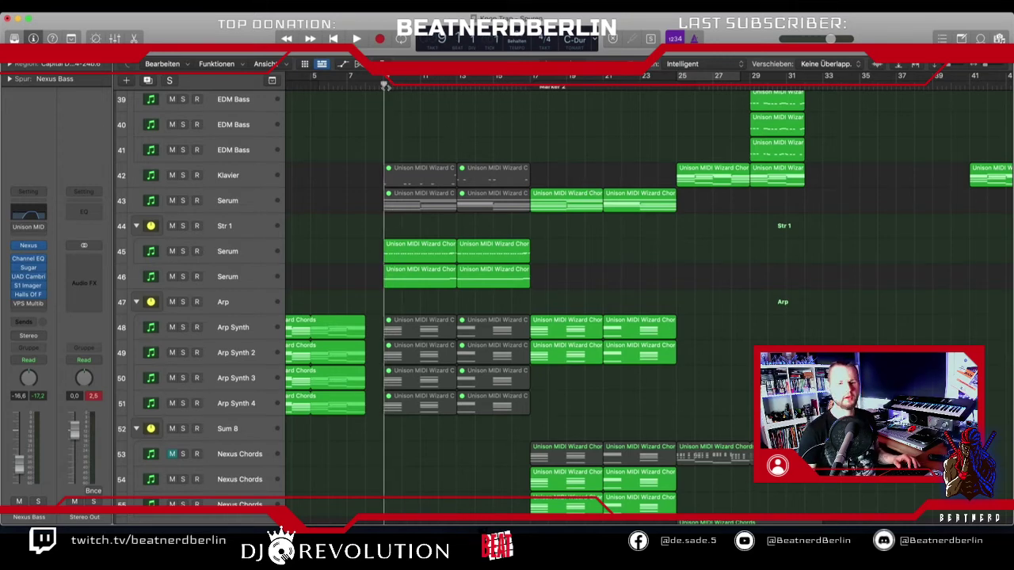
{"action": "scroll", "coordinate": [221, 88], "scroll_direction": "left", "scroll_amount": 3}
{"action": "key", "text": "Return"}
{"action": "key", "text": "space"}
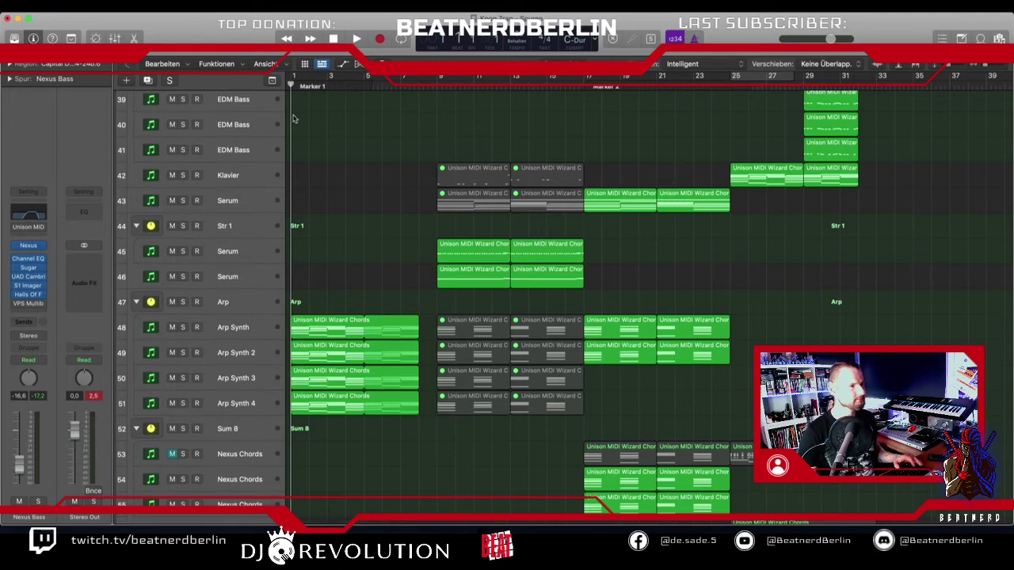
{"action": "key", "text": "space"}
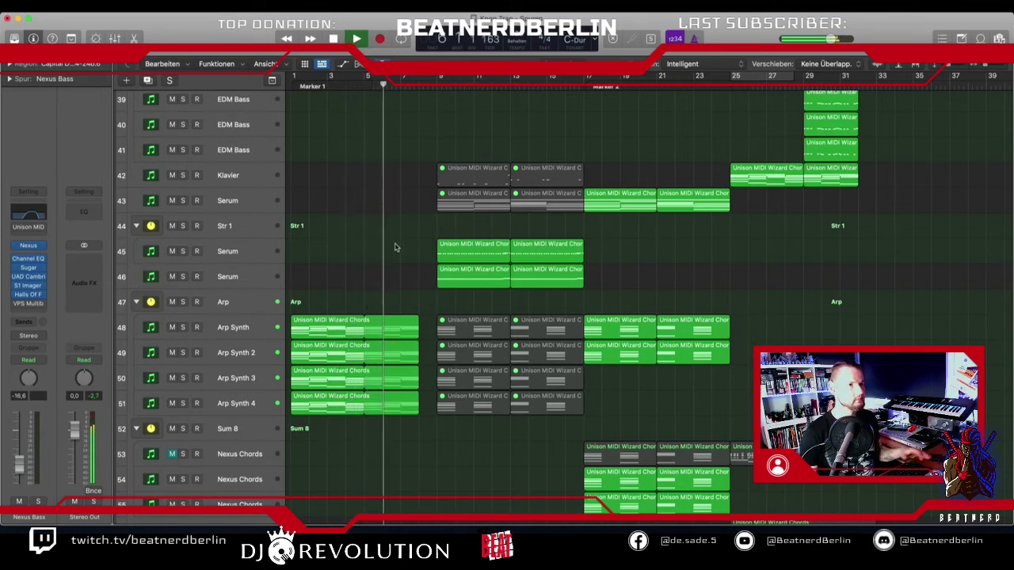
{"action": "scroll", "coordinate": [400, 266], "scroll_direction": "up", "scroll_amount": 10}
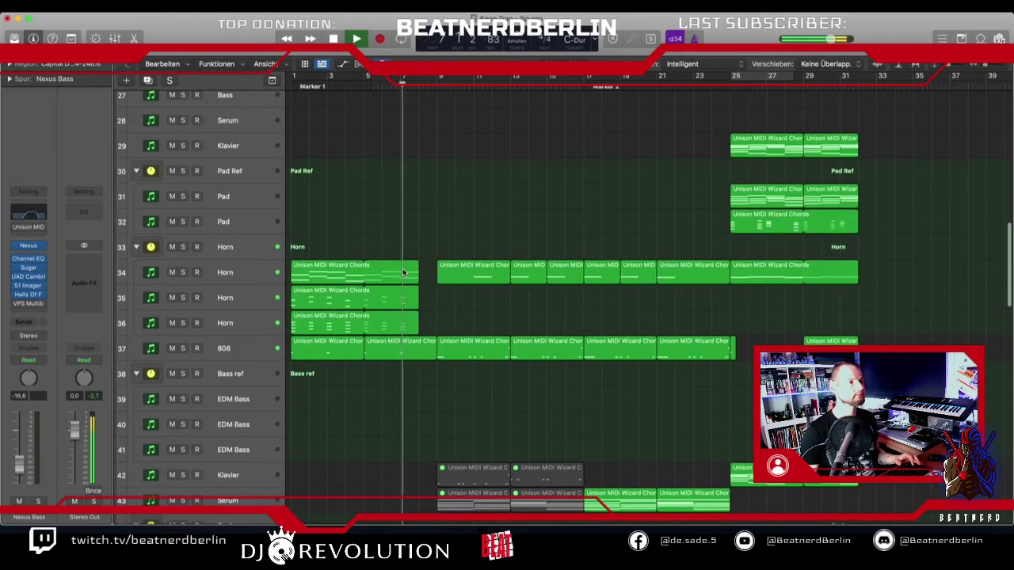
{"action": "scroll", "coordinate": [402, 273], "scroll_direction": "up", "scroll_amount": 20}
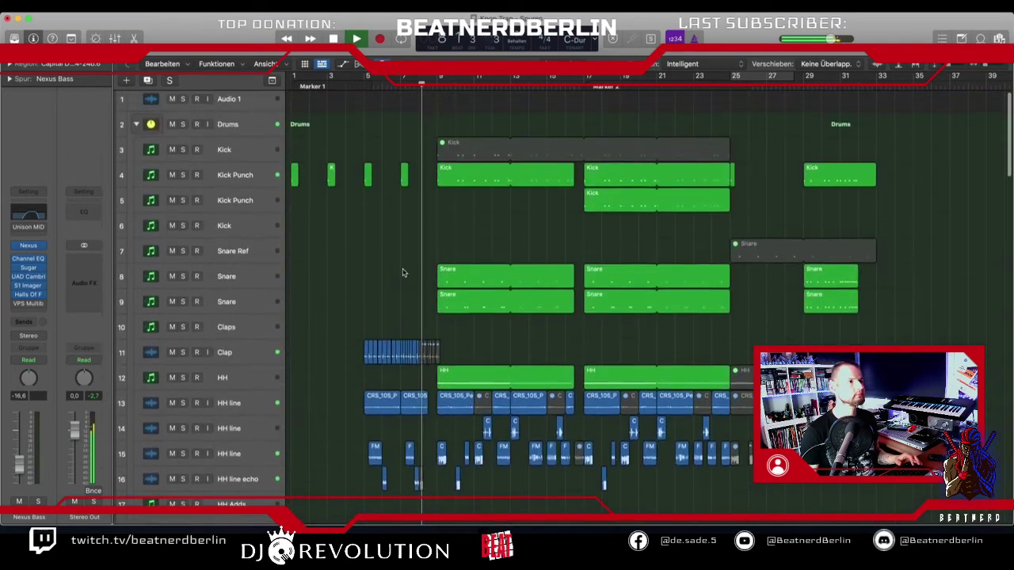
{"action": "scroll", "coordinate": [402, 272], "scroll_direction": "up", "scroll_amount": 1}
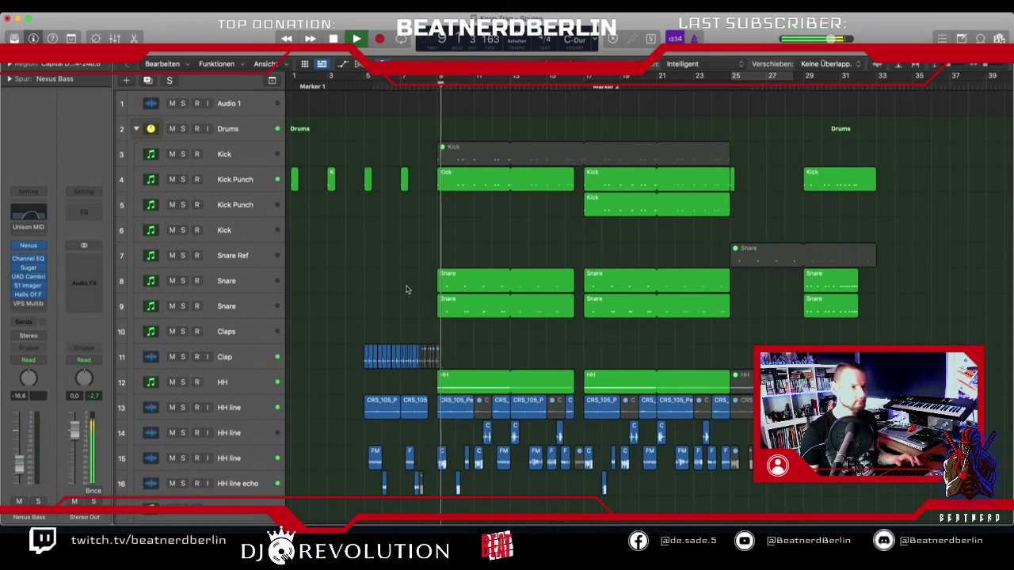
{"action": "scroll", "coordinate": [406, 289], "scroll_direction": "down", "scroll_amount": 5}
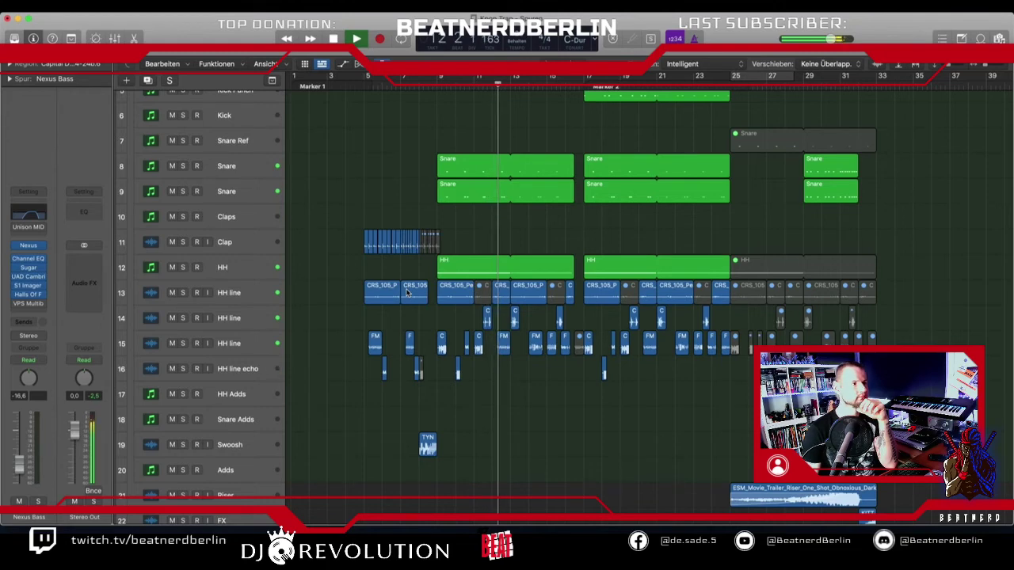
- Listen on from bar 13 past the transition at bar 25, examining the percussion, crash, horn, 808 and Klavier tracks
{"action": "scroll", "coordinate": [407, 293], "scroll_direction": "right", "scroll_amount": 4}
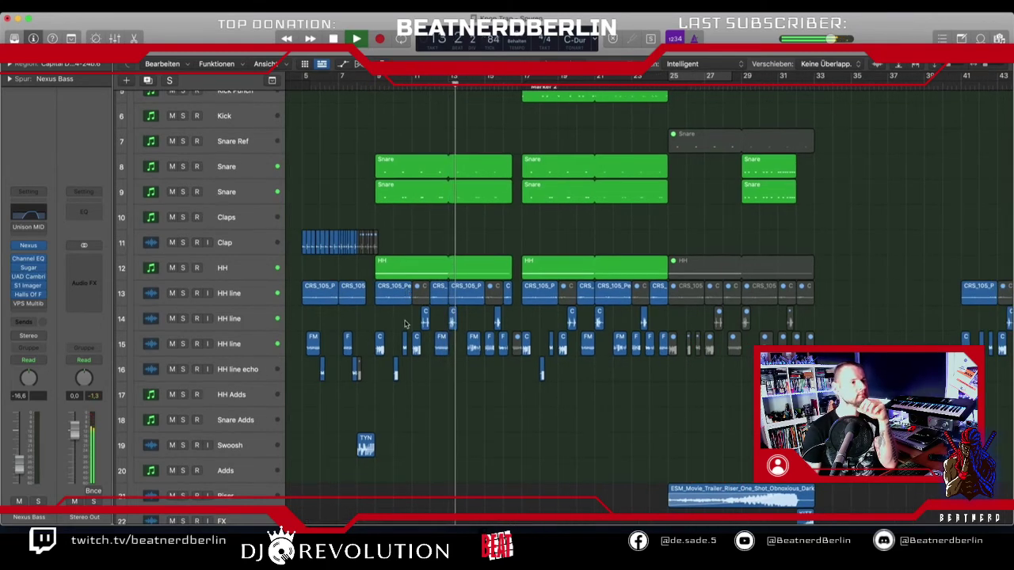
{"action": "scroll", "coordinate": [405, 324], "scroll_direction": "down", "scroll_amount": 4}
{"action": "scroll", "coordinate": [405, 324], "scroll_direction": "up", "scroll_amount": 4}
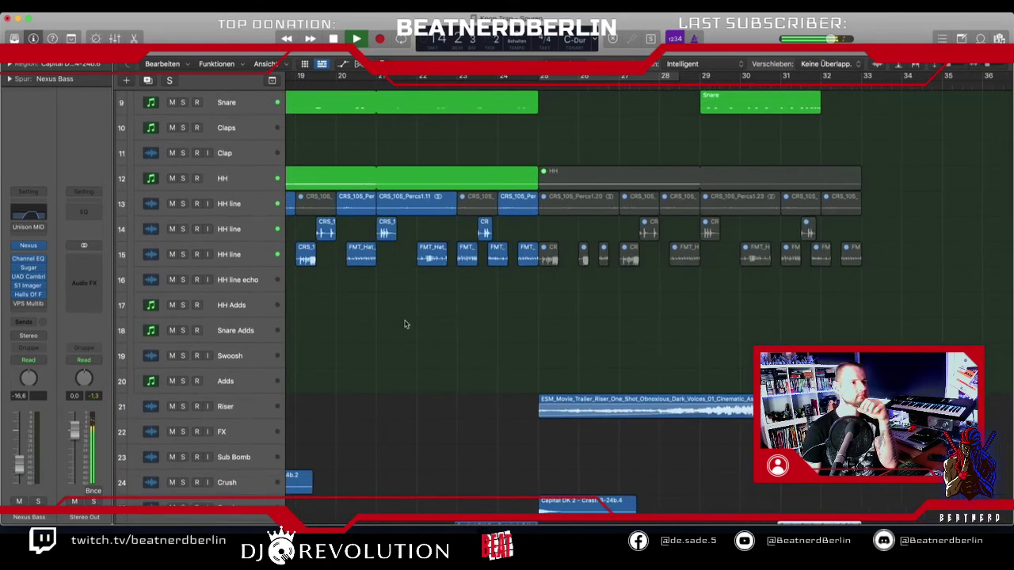
{"action": "scroll", "coordinate": [404, 323], "scroll_direction": "left", "scroll_amount": 5}
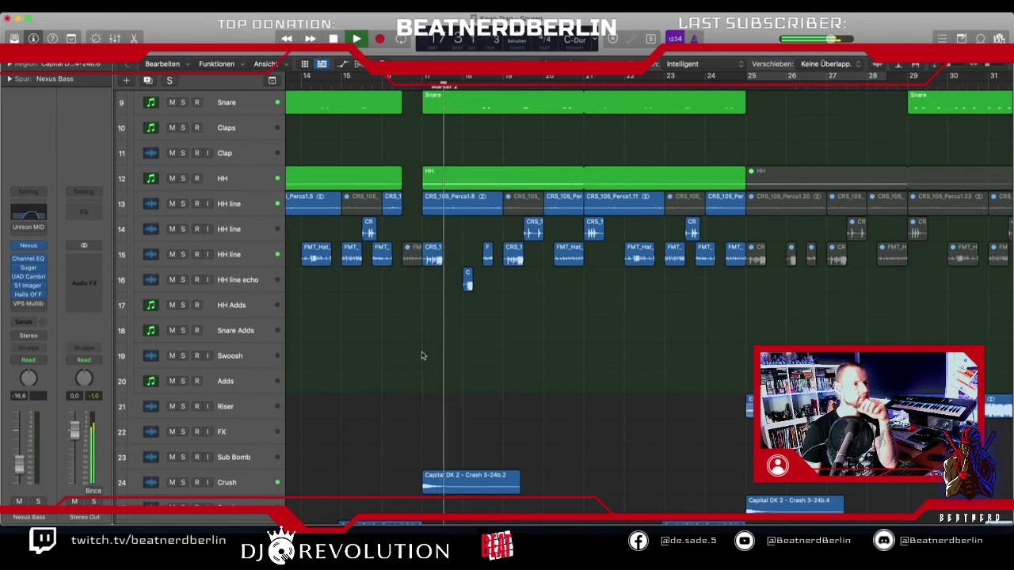
{"action": "scroll", "coordinate": [421, 356], "scroll_direction": "down", "scroll_amount": 5}
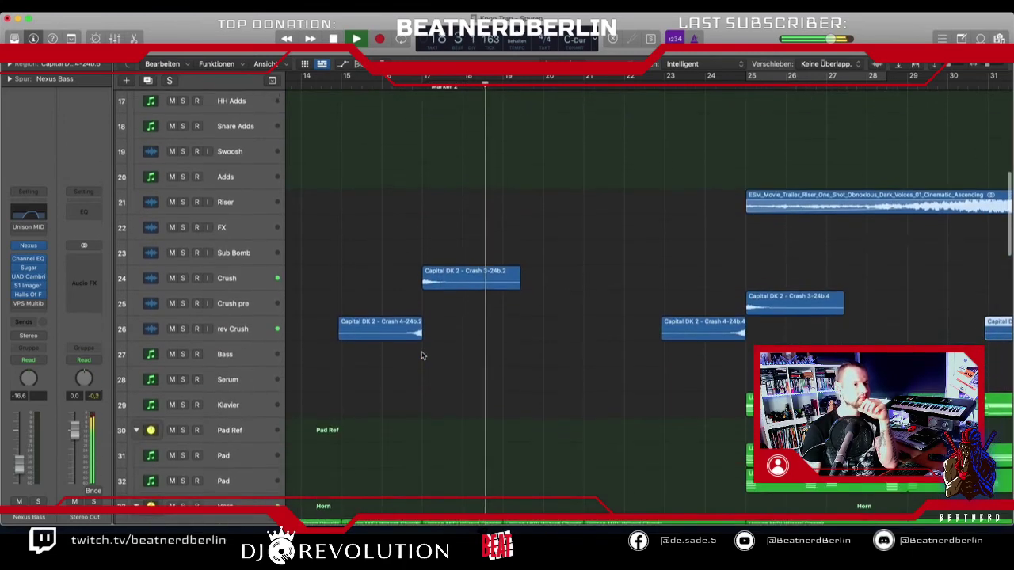
{"action": "scroll", "coordinate": [422, 355], "scroll_direction": "down", "scroll_amount": 5}
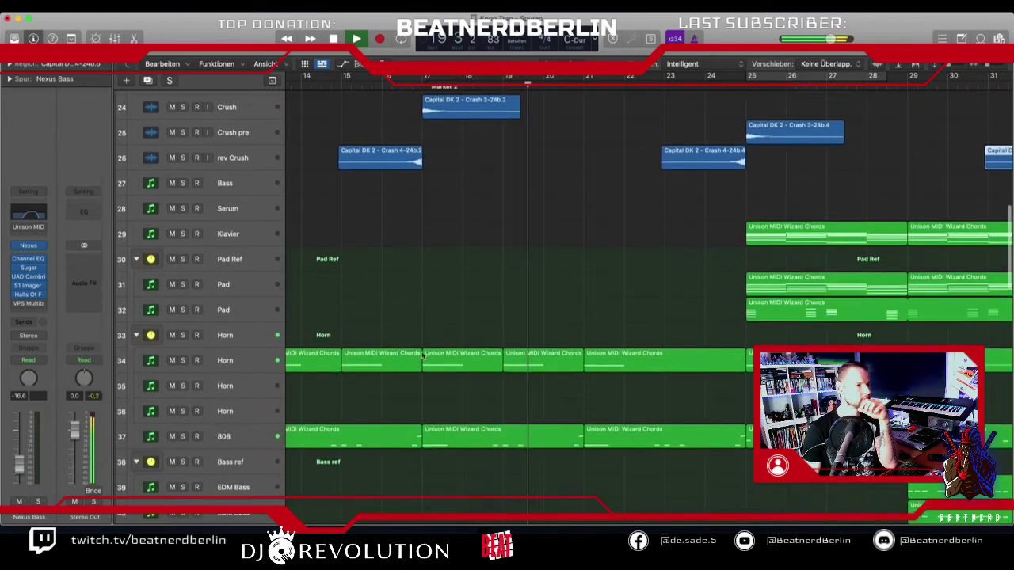
{"action": "scroll", "coordinate": [421, 355], "scroll_direction": "right", "scroll_amount": 3}
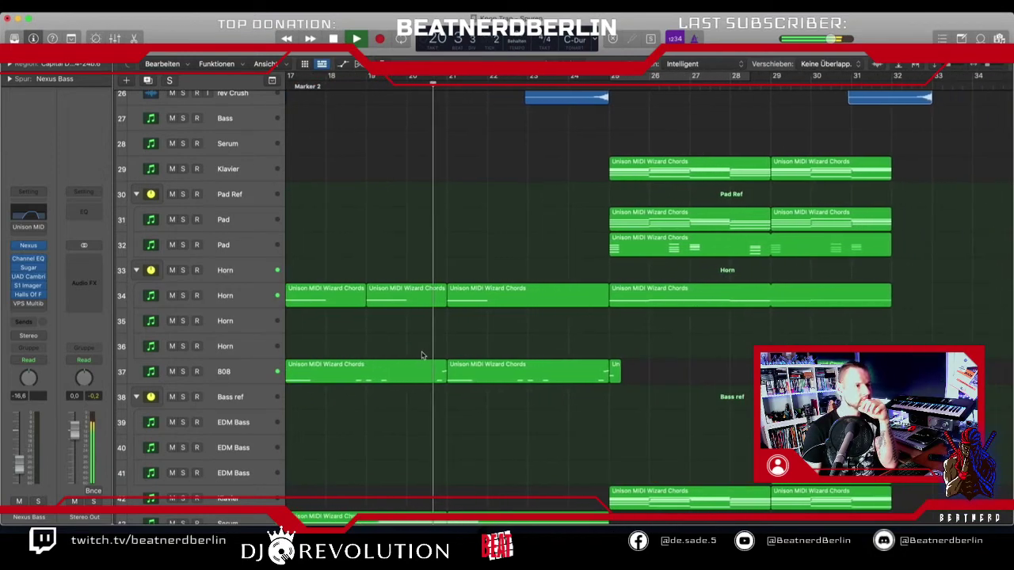
{"action": "scroll", "coordinate": [421, 355], "scroll_direction": "right", "scroll_amount": 3}
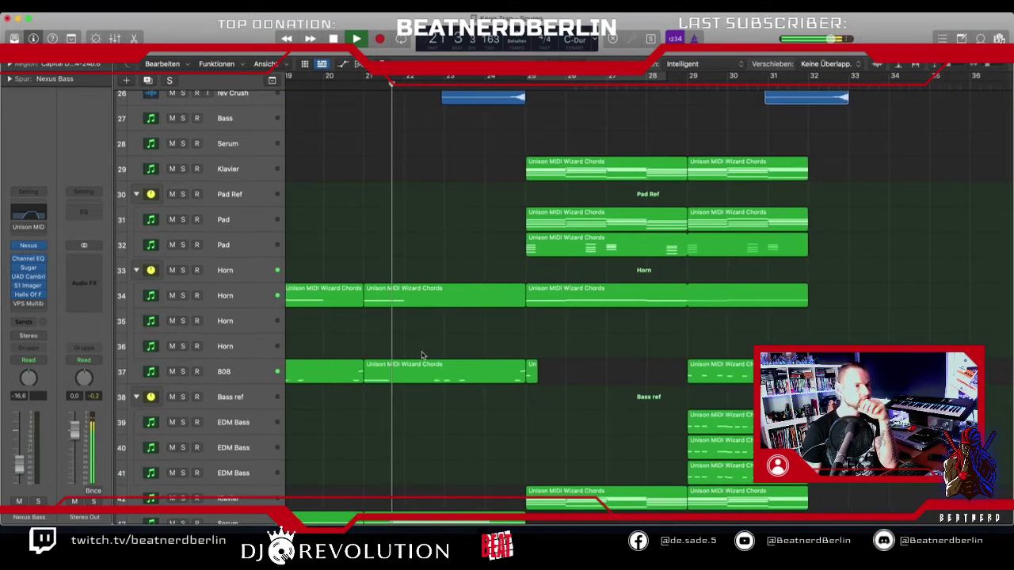
{"action": "scroll", "coordinate": [421, 356], "scroll_direction": "up", "scroll_amount": 1}
{"action": "scroll", "coordinate": [421, 356], "scroll_direction": "up", "scroll_amount": 1}
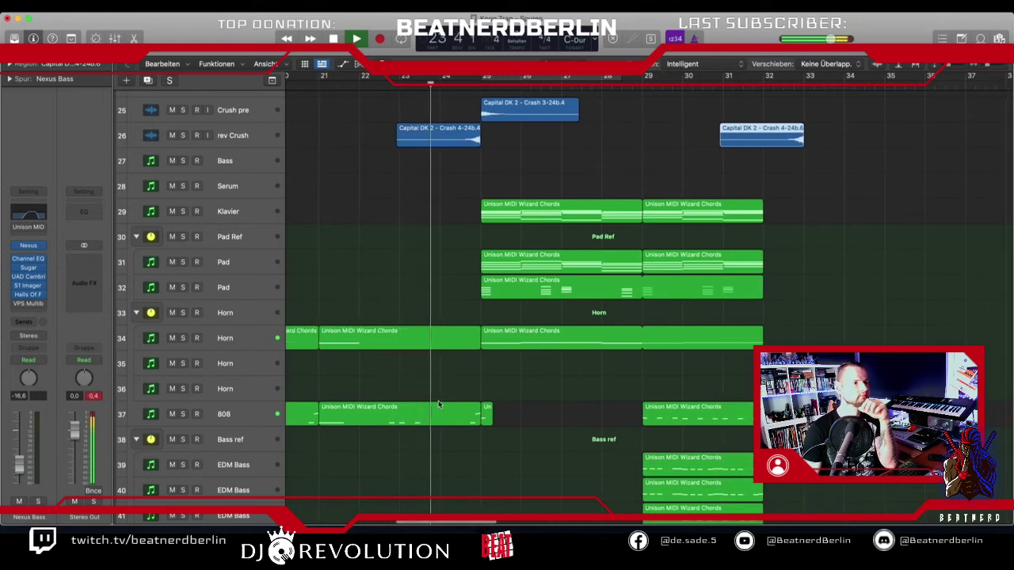
{"action": "scroll", "coordinate": [439, 405], "scroll_direction": "down", "scroll_amount": 2}
{"action": "scroll", "coordinate": [439, 411], "scroll_direction": "down", "scroll_amount": 2}
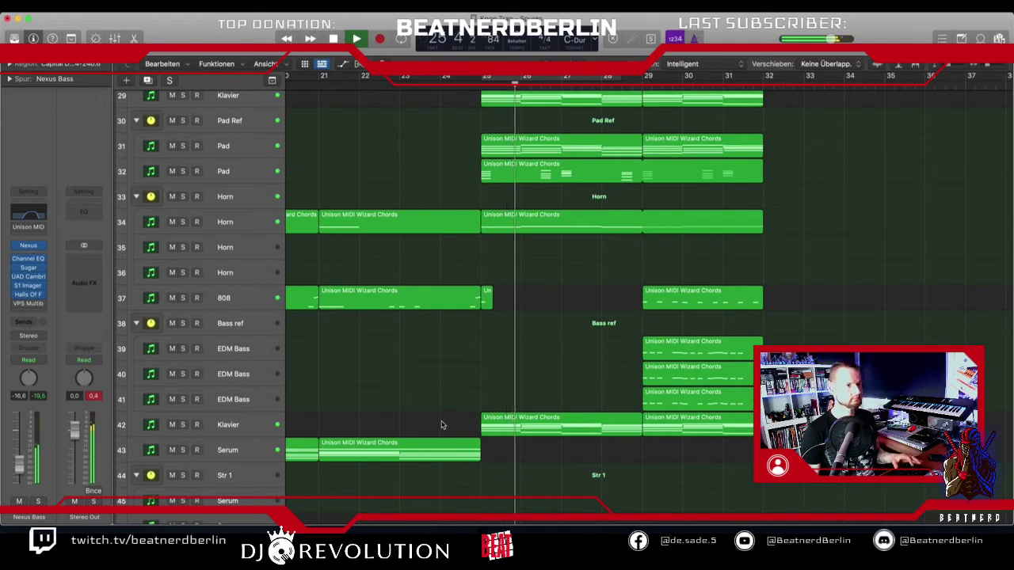
{"action": "scroll", "coordinate": [442, 426], "scroll_direction": "up", "scroll_amount": 4}
{"action": "key", "text": "space"}
- Replay the passage from bar 23 towards bar 25 while examining the kick, snare and hi-hat tracks
{"action": "scroll", "coordinate": [442, 425], "scroll_direction": "up", "scroll_amount": 5}
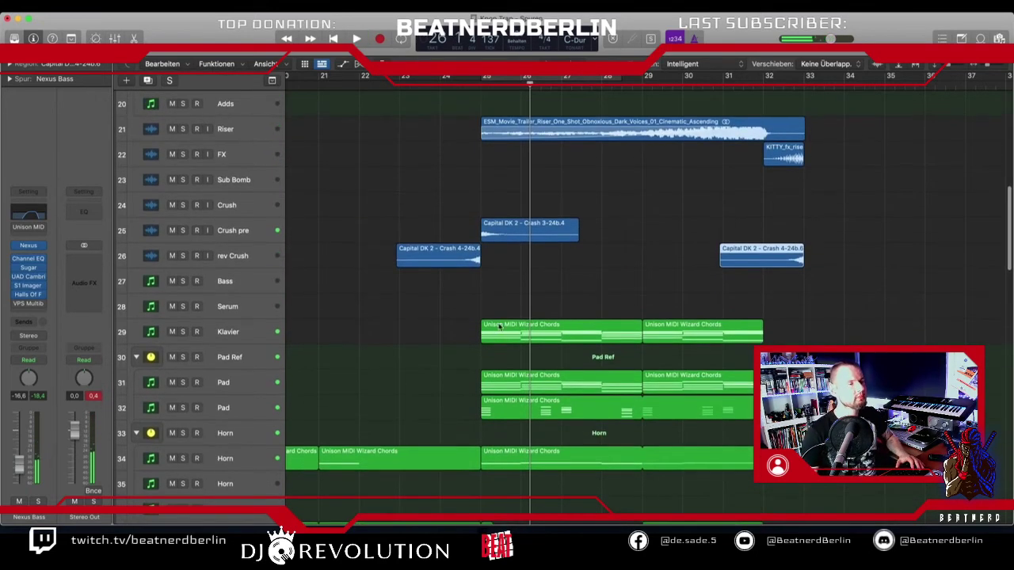
{"action": "scroll", "coordinate": [444, 336], "scroll_direction": "up", "scroll_amount": 7}
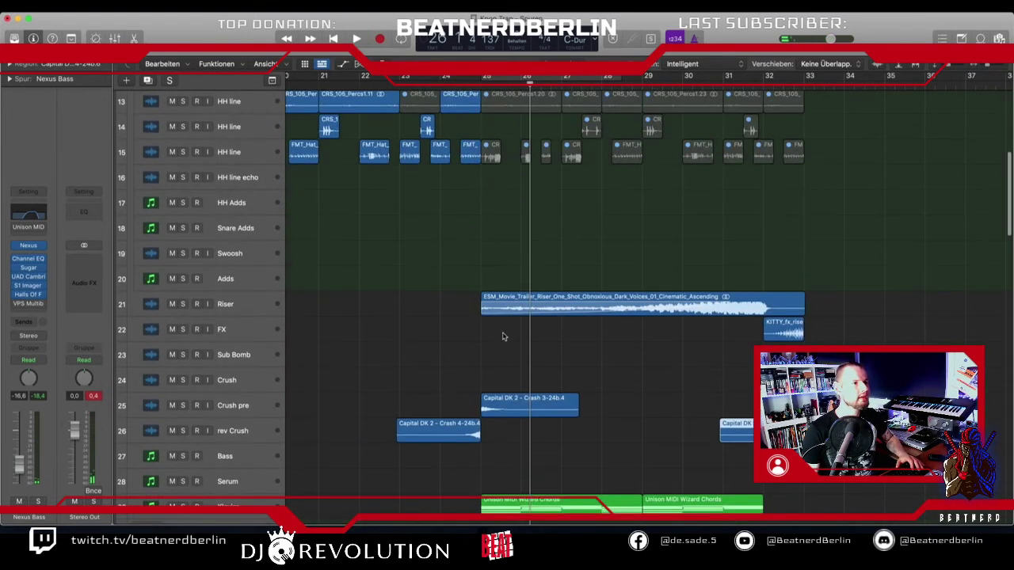
{"action": "scroll", "coordinate": [480, 334], "scroll_direction": "up", "scroll_amount": 12}
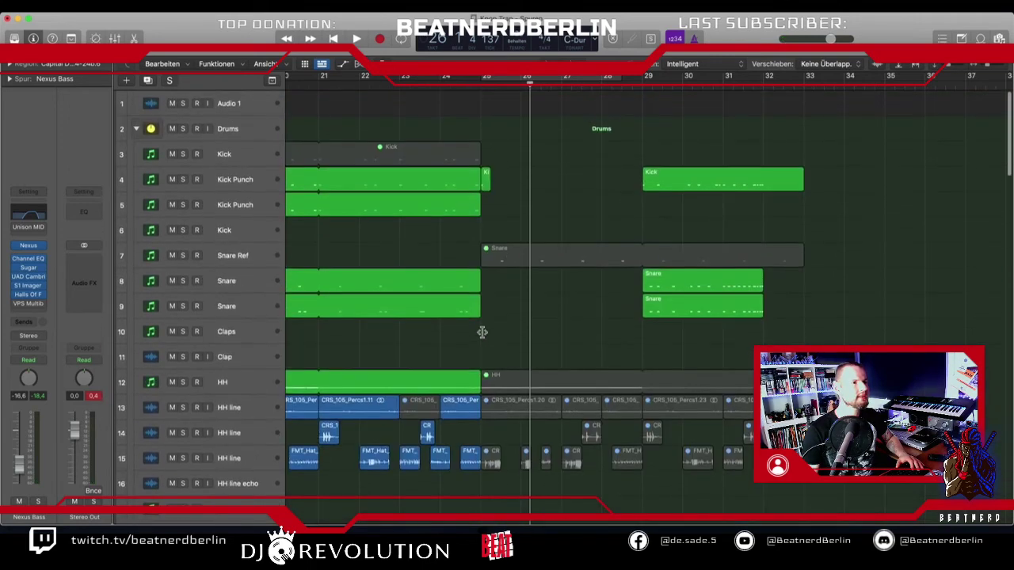
{"action": "key", "text": "space"}
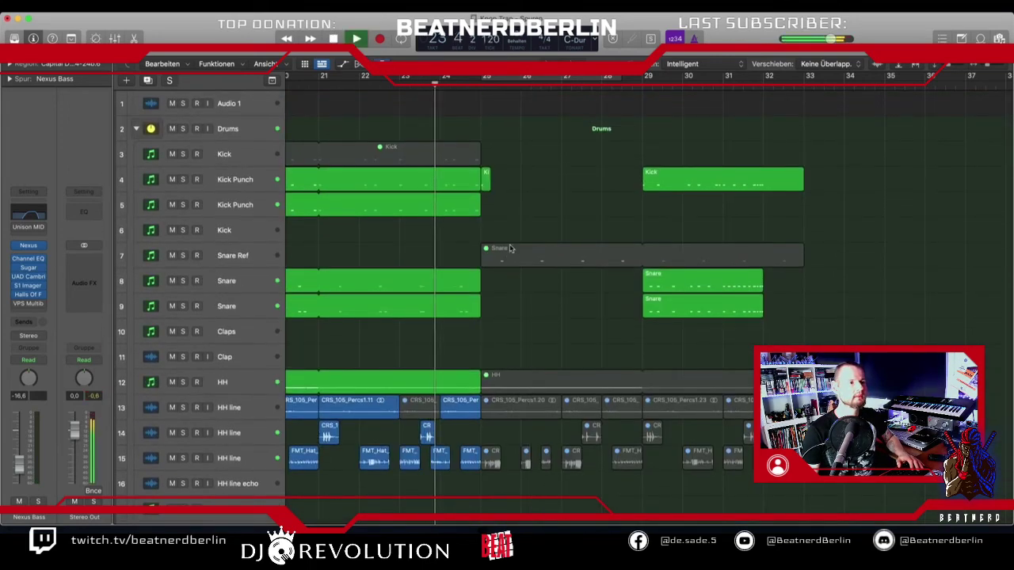
{"action": "key", "text": "space"}
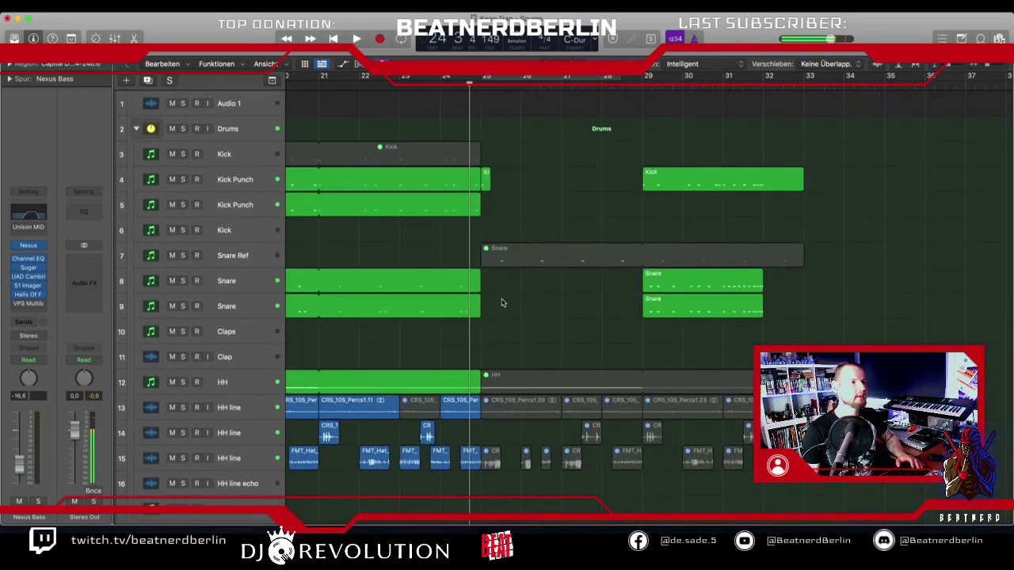
- Turn off looping for the Snare regions at bar 17 on tracks 8 and 9 and copy both regions to bar 21
{"action": "scroll", "coordinate": [450, 318], "scroll_direction": "left", "scroll_amount": 5}
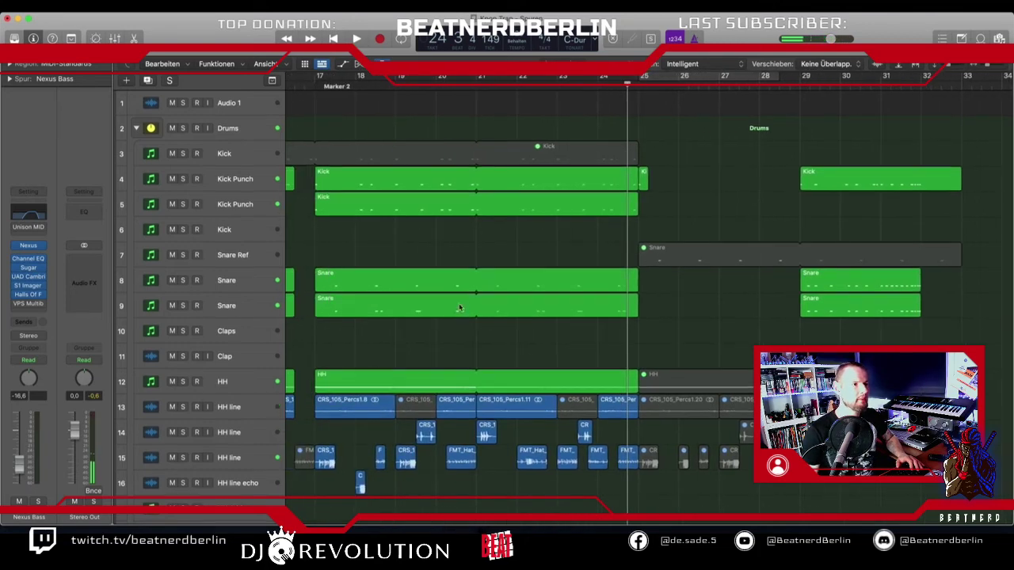
{"action": "left_click", "coordinate": [483, 271]}
{"action": "left_click", "coordinate": [482, 297]}
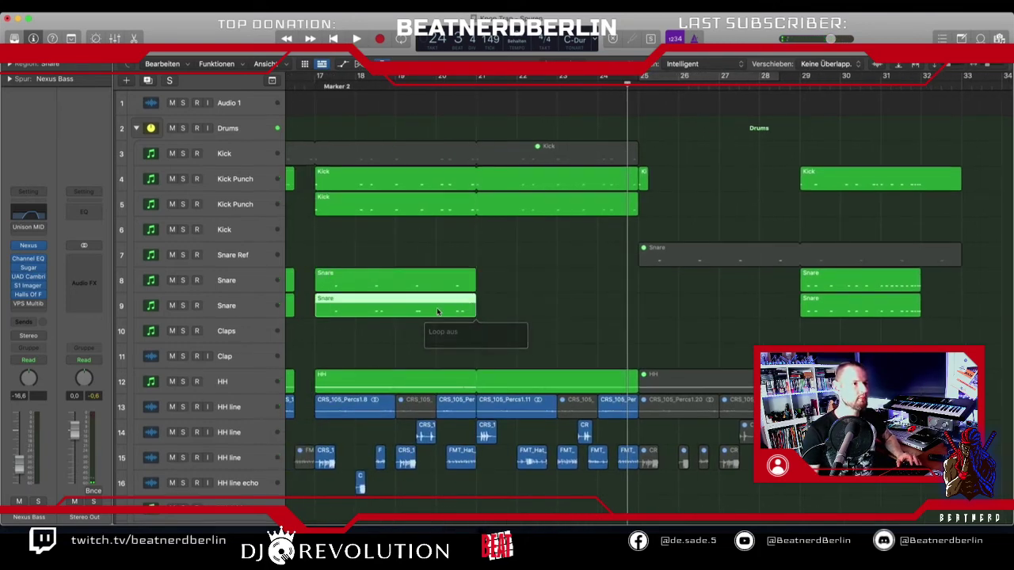
{"action": "left_click_drag", "start_coordinate": [410, 337], "coordinate": [358, 283]}
{"action": "left_click_drag", "start_coordinate": [456, 283], "coordinate": [616, 287]}
- Add extra snare hits at the end of bar 24 in the Snare regions starting at bar 21 on tracks 8 and 9
{"action": "double_click", "coordinate": [607, 285]}
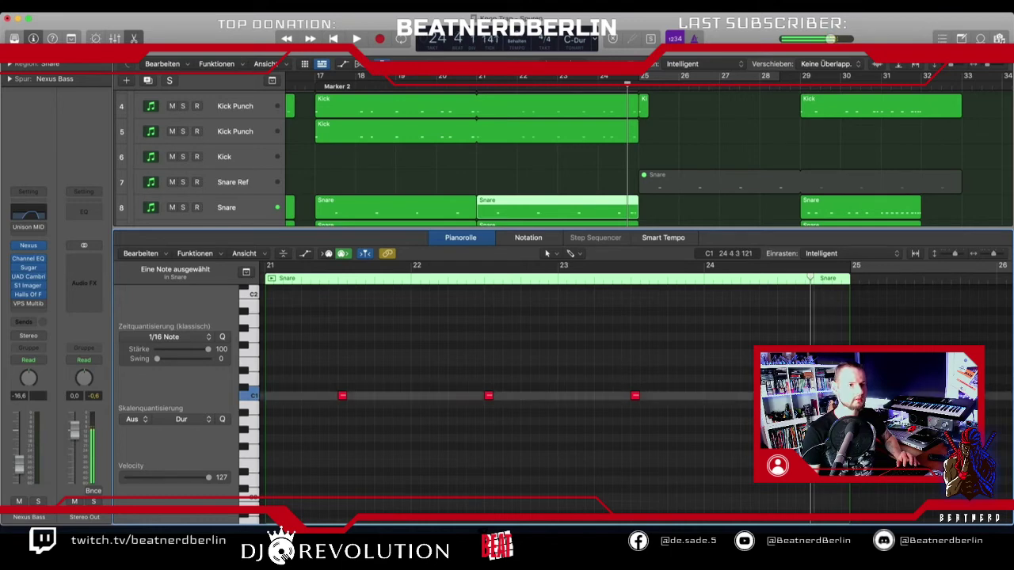
{"action": "scroll", "coordinate": [646, 218], "scroll_direction": "down", "scroll_amount": 1}
{"action": "left_click", "coordinate": [634, 212]}
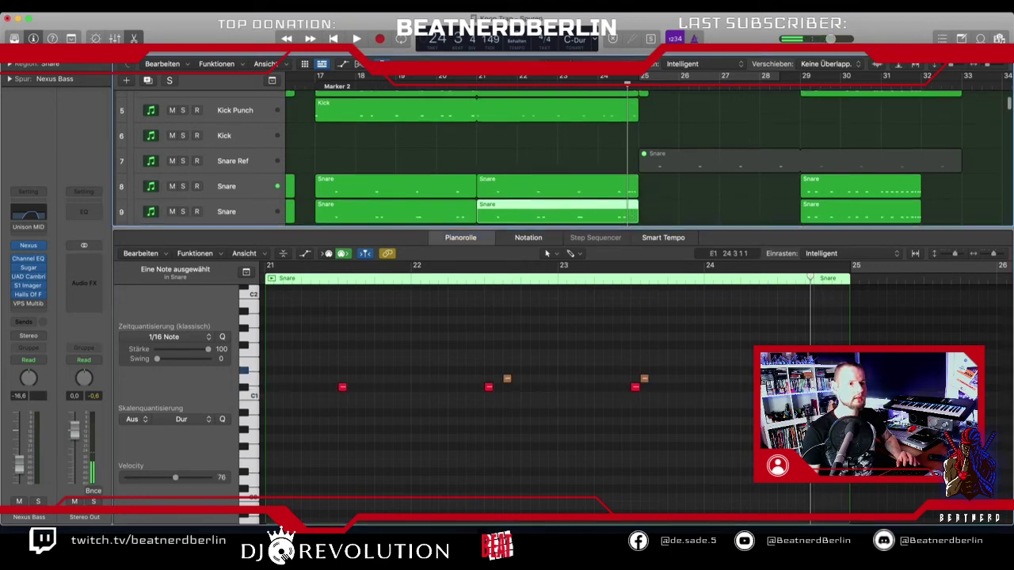
{"action": "left_click_drag", "start_coordinate": [782, 387], "coordinate": [819, 387]}
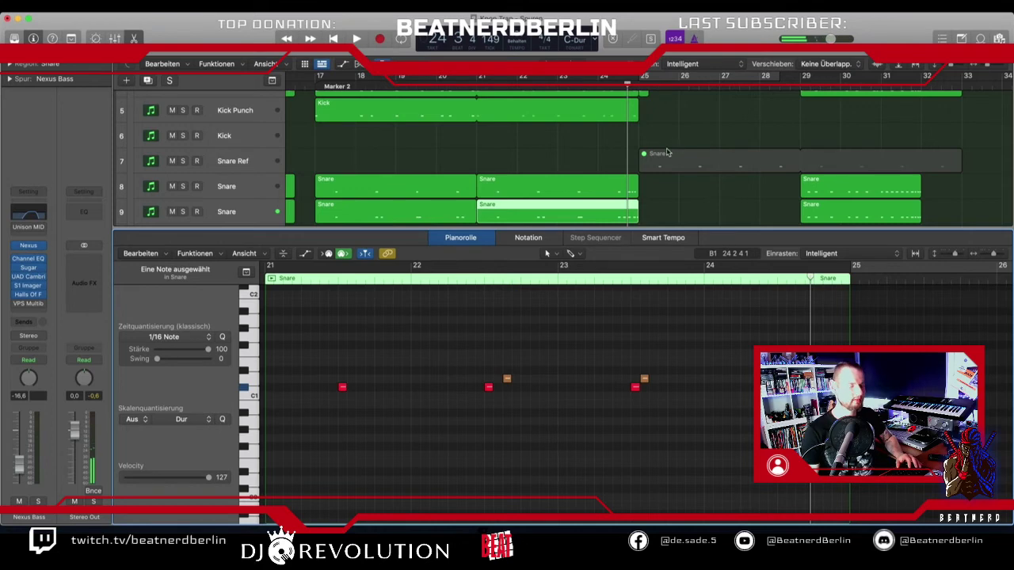
{"action": "key", "text": "e"}
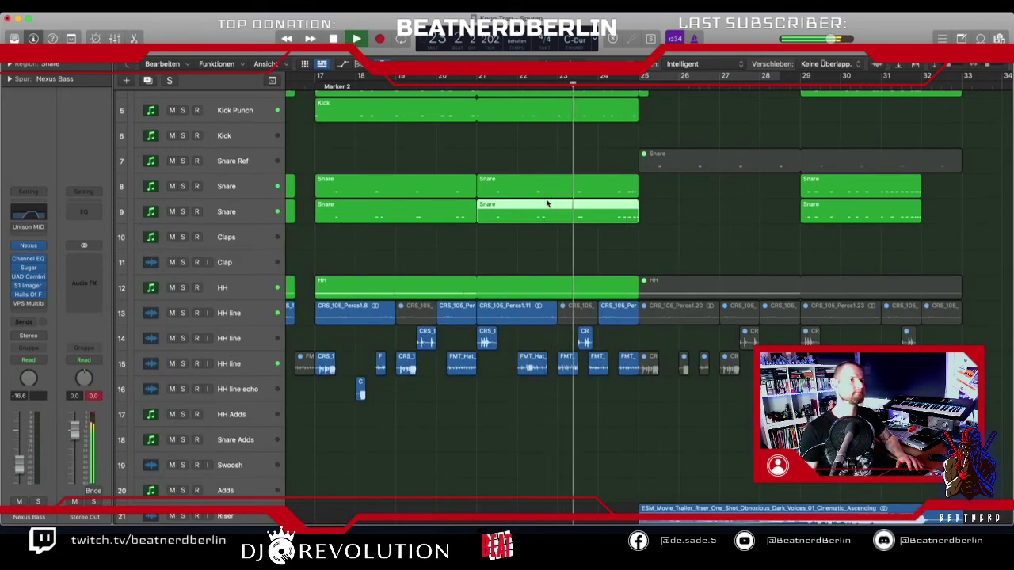
- Play the transition into bar 25 to check the new snare fill against the kick and percussion
{"action": "scroll", "coordinate": [575, 228], "scroll_direction": "up", "scroll_amount": 4}
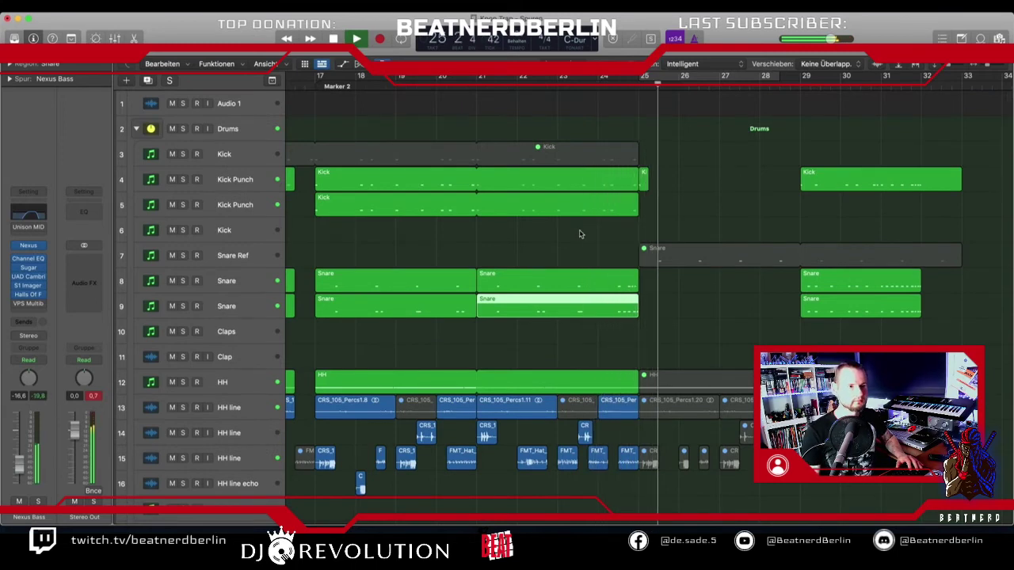
{"action": "key", "text": "space"}
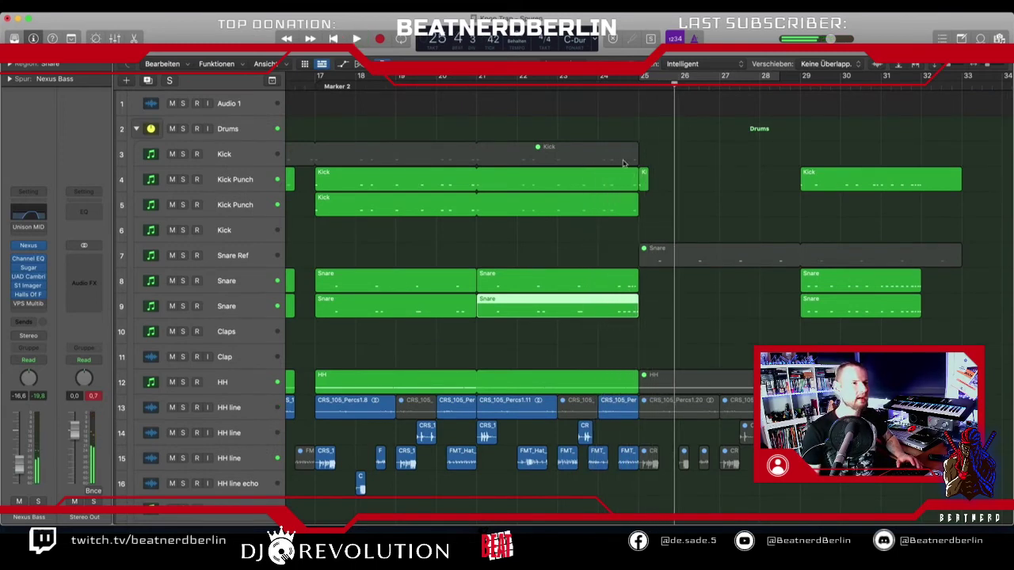
{"action": "key", "text": "space"}
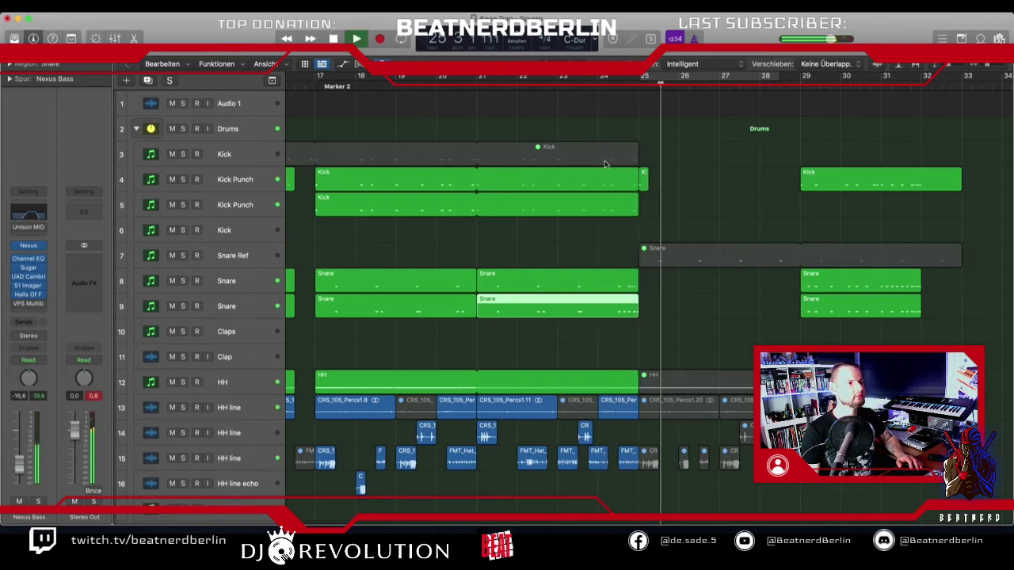
{"action": "scroll", "coordinate": [610, 191], "scroll_direction": "down", "scroll_amount": 20}
{"action": "key", "text": "space"}
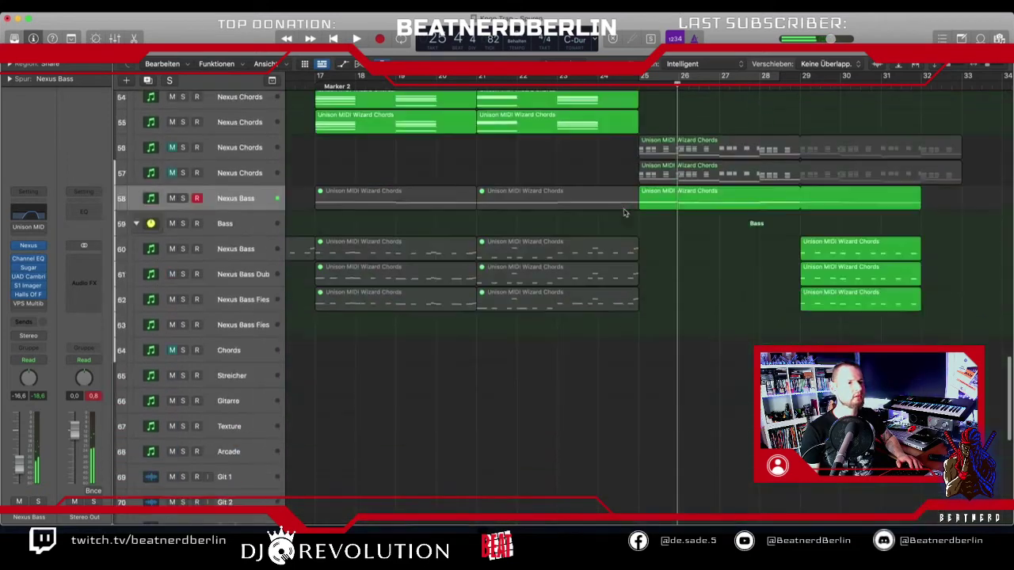
- Play the section from bar 25 into bar 29 while examining the arp, Nexus Chords and Nexus Bass tracks
{"action": "scroll", "coordinate": [624, 211], "scroll_direction": "down", "scroll_amount": 6}
{"action": "scroll", "coordinate": [230, 223], "scroll_direction": "up", "scroll_amount": 2}
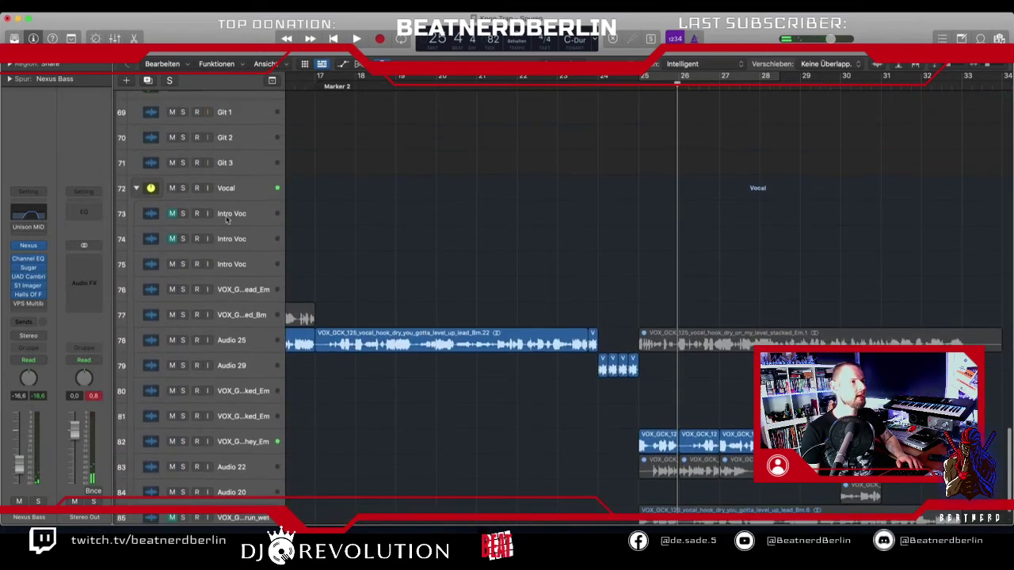
{"action": "scroll", "coordinate": [400, 193], "scroll_direction": "up", "scroll_amount": 5}
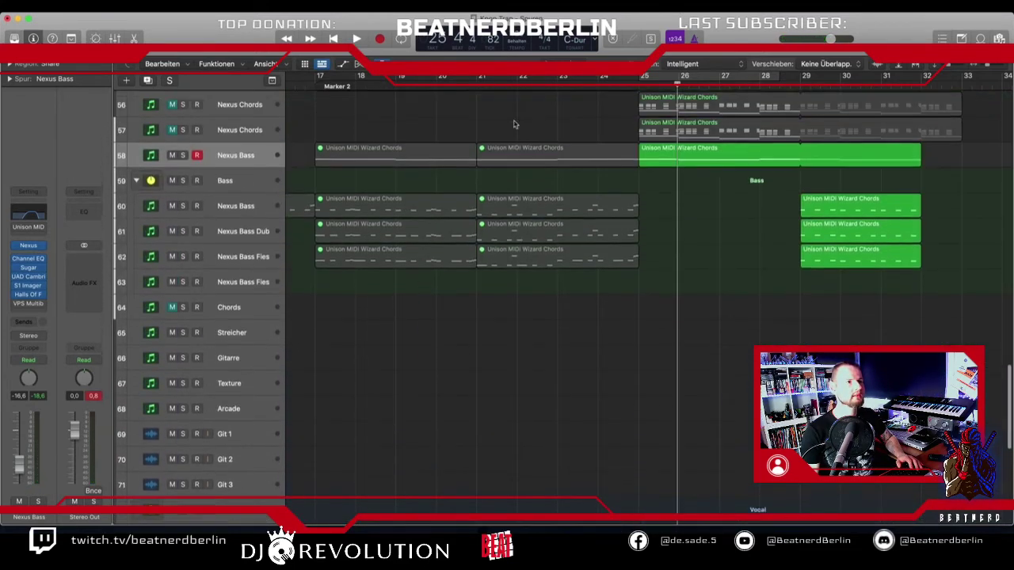
{"action": "key", "text": "space"}
{"action": "scroll", "coordinate": [604, 211], "scroll_direction": "up", "scroll_amount": 3}
{"action": "scroll", "coordinate": [604, 210], "scroll_direction": "up", "scroll_amount": 3}
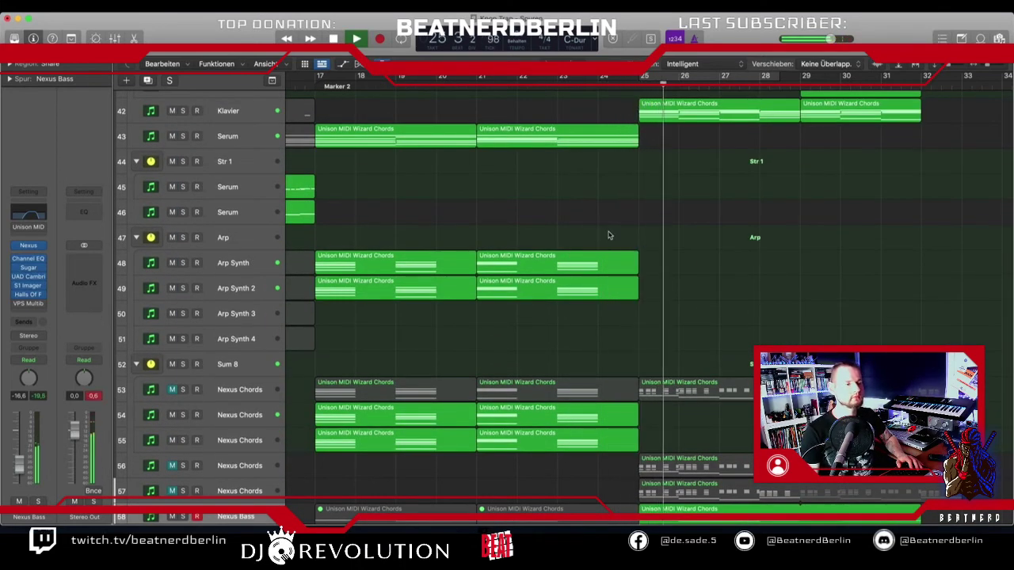
{"action": "scroll", "coordinate": [604, 227], "scroll_direction": "right", "scroll_amount": 4}
{"action": "scroll", "coordinate": [602, 232], "scroll_direction": "down", "scroll_amount": 4}
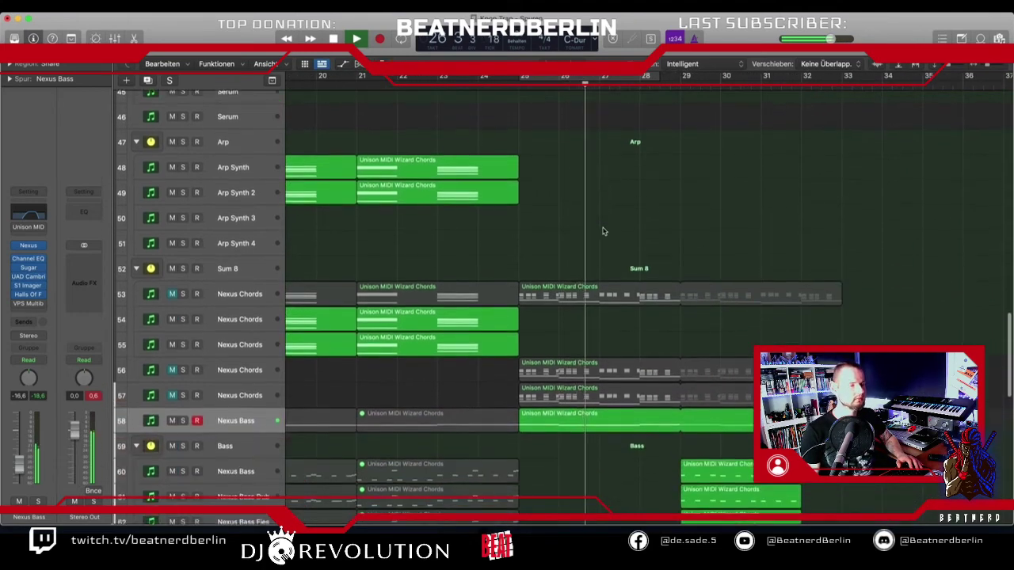
{"action": "scroll", "coordinate": [602, 231], "scroll_direction": "right", "scroll_amount": 3}
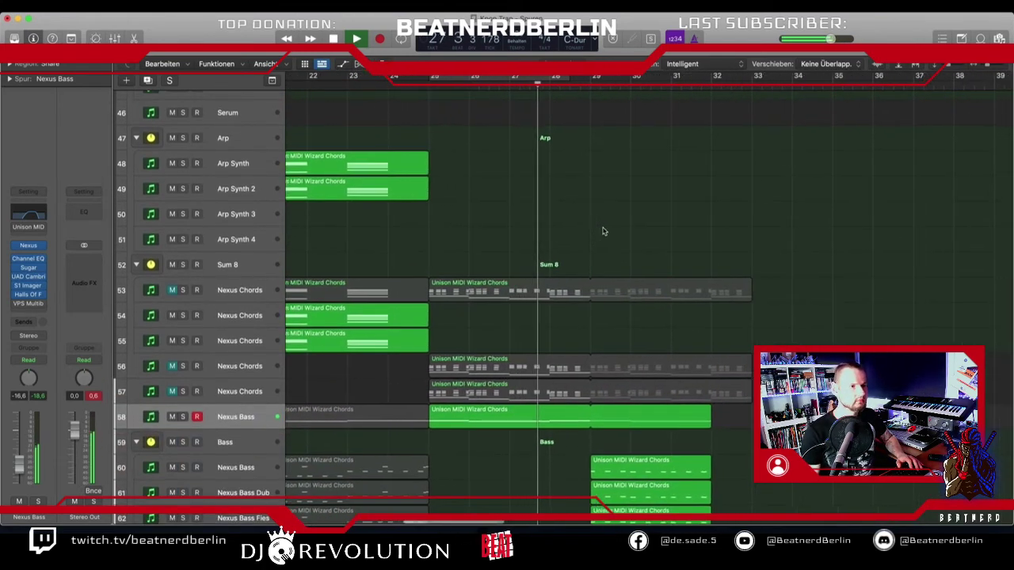
{"action": "scroll", "coordinate": [601, 231], "scroll_direction": "down", "scroll_amount": 3}
{"action": "scroll", "coordinate": [601, 231], "scroll_direction": "up", "scroll_amount": 1}
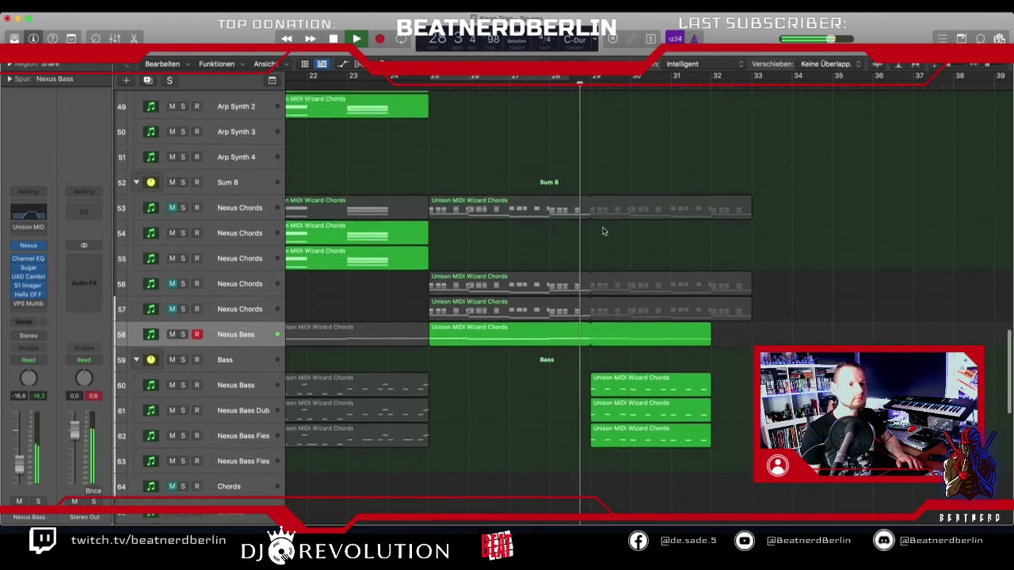
{"action": "key", "text": "space"}
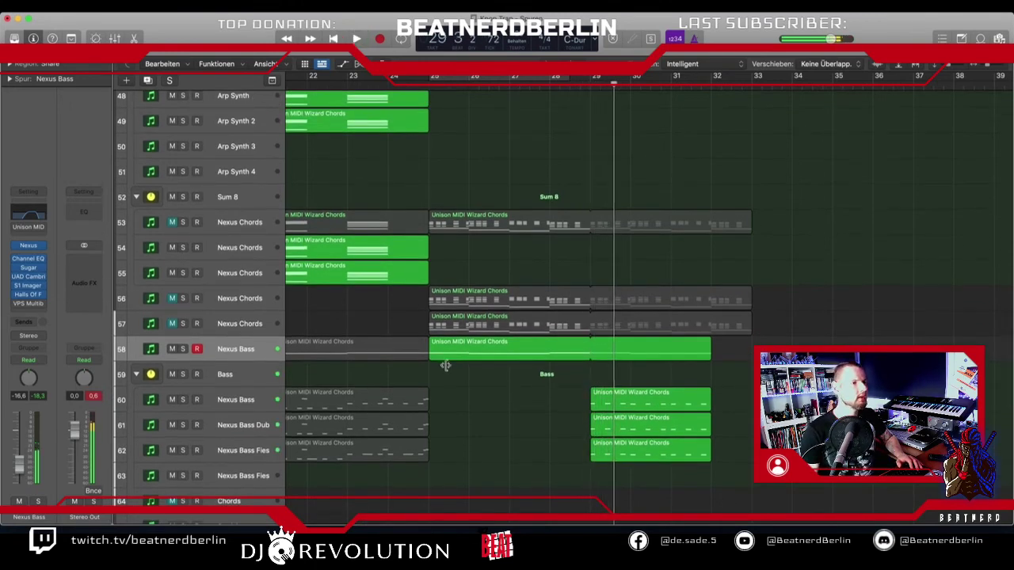
- Set the Bass ref track's volume to -8.8 dB while playing the transition from bar 28 into the bass entry at bar 29
{"action": "scroll", "coordinate": [440, 370], "scroll_direction": "down", "scroll_amount": 2}
{"action": "left_click", "coordinate": [219, 321]}
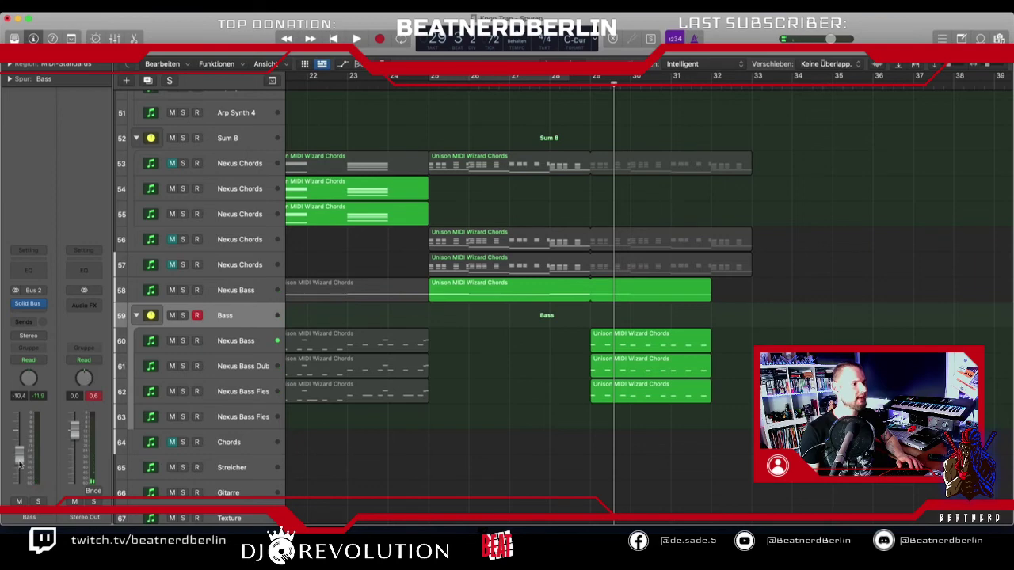
{"action": "scroll", "coordinate": [564, 285], "scroll_direction": "down", "scroll_amount": 12}
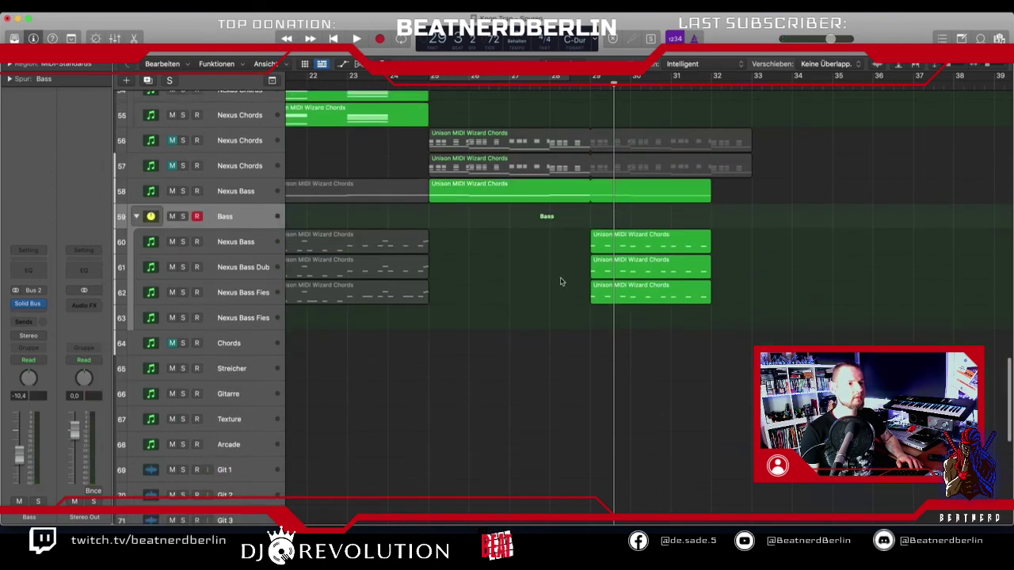
{"action": "scroll", "coordinate": [570, 312], "scroll_direction": "up", "scroll_amount": 20}
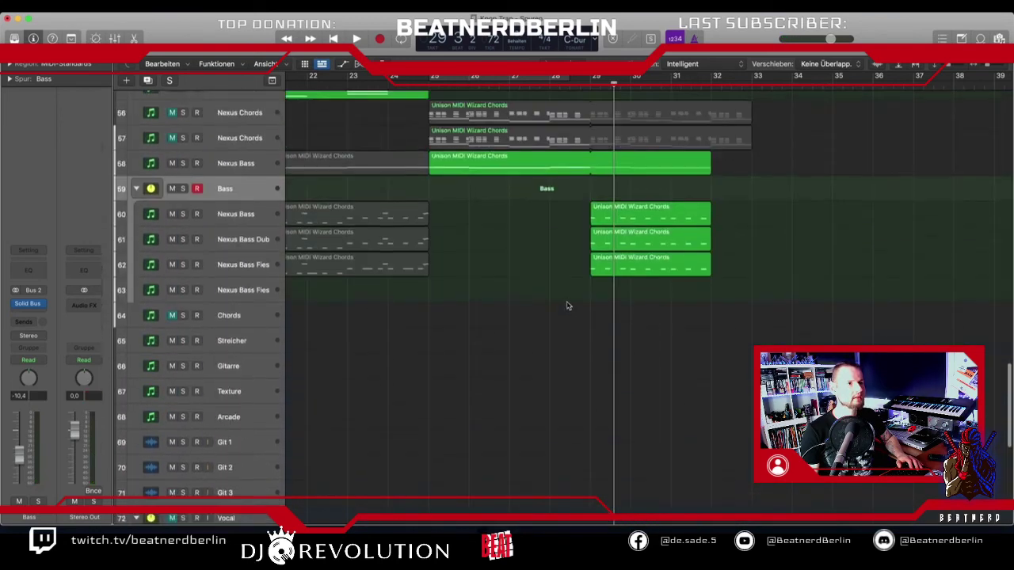
{"action": "left_click", "coordinate": [255, 262]}
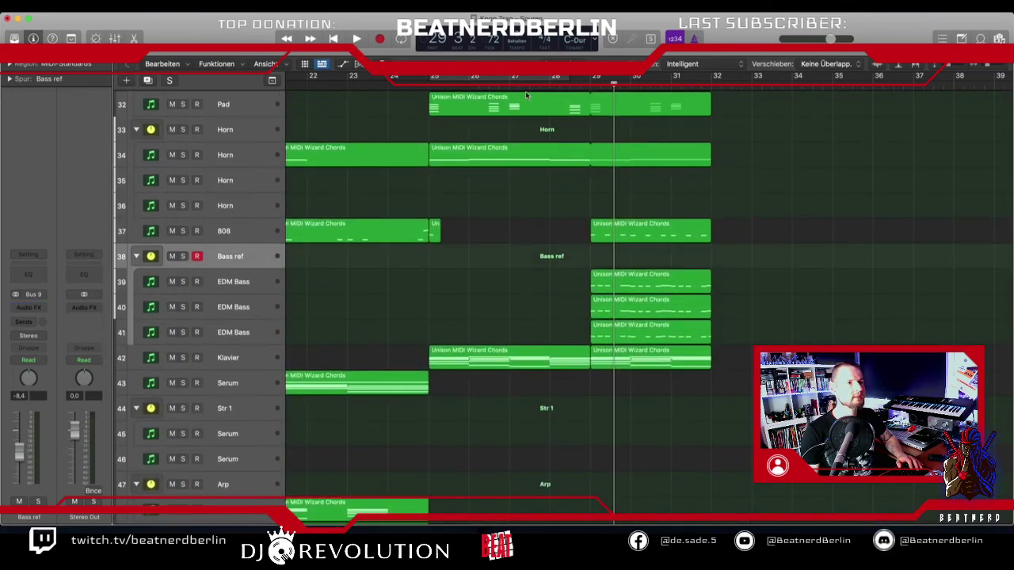
{"action": "key", "text": "space"}
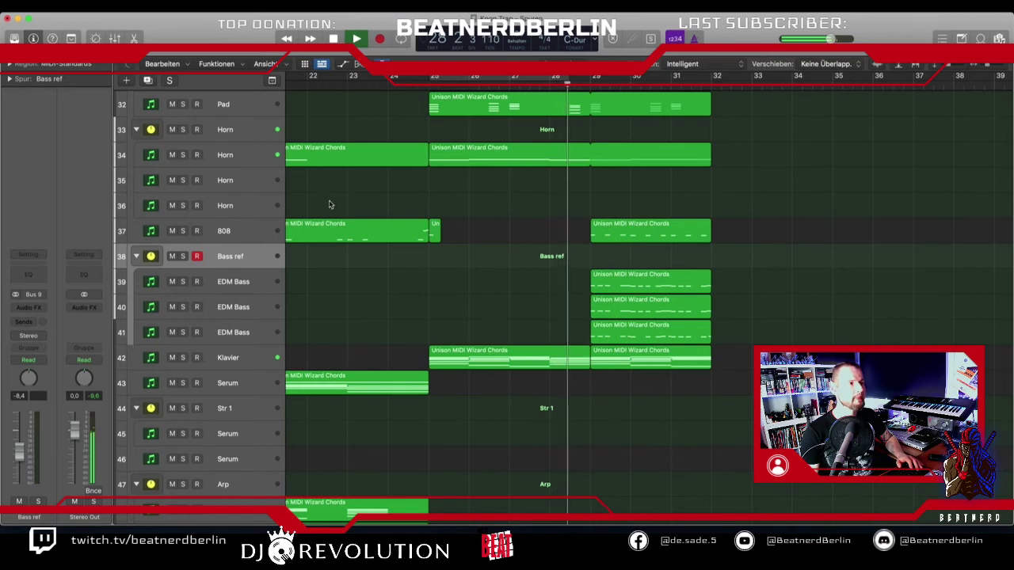
{"action": "scroll", "coordinate": [255, 250], "scroll_direction": "up", "scroll_amount": 1}
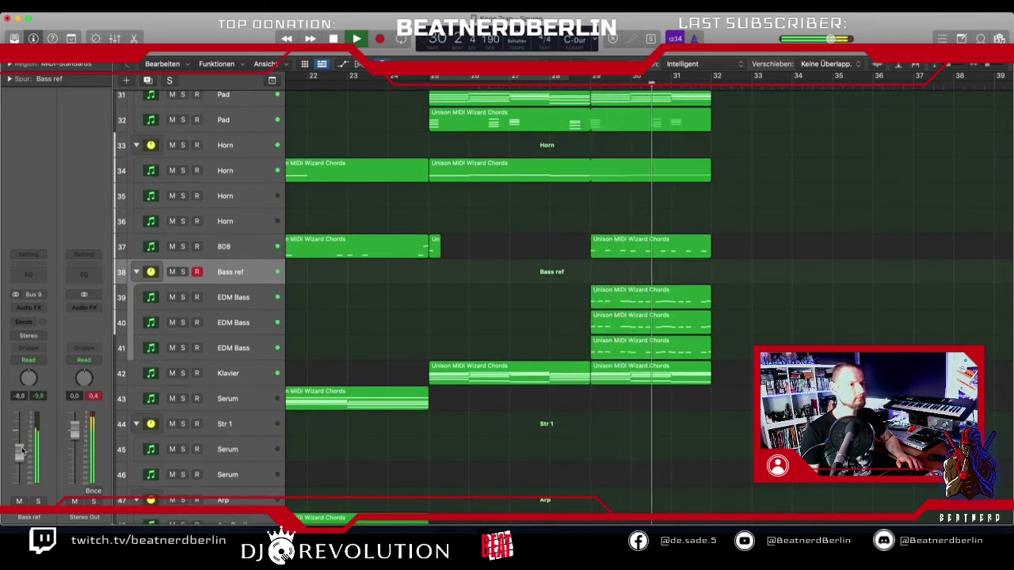
{"action": "scroll", "coordinate": [341, 360], "scroll_direction": "down", "scroll_amount": 1}
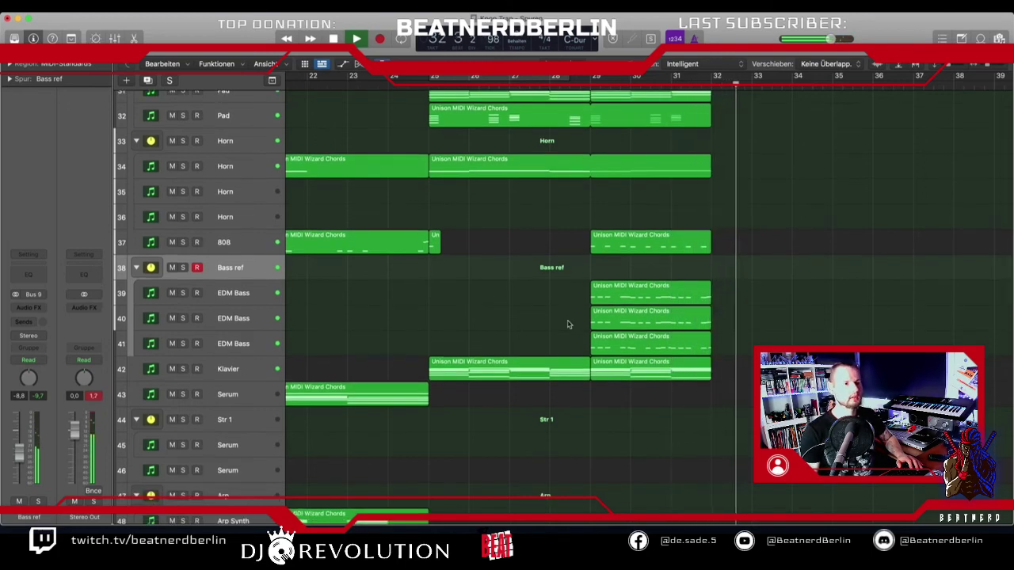
- Examine the drum, riser, crash and pad regions leading up to bar 33
{"action": "scroll", "coordinate": [567, 324], "scroll_direction": "right", "scroll_amount": 1}
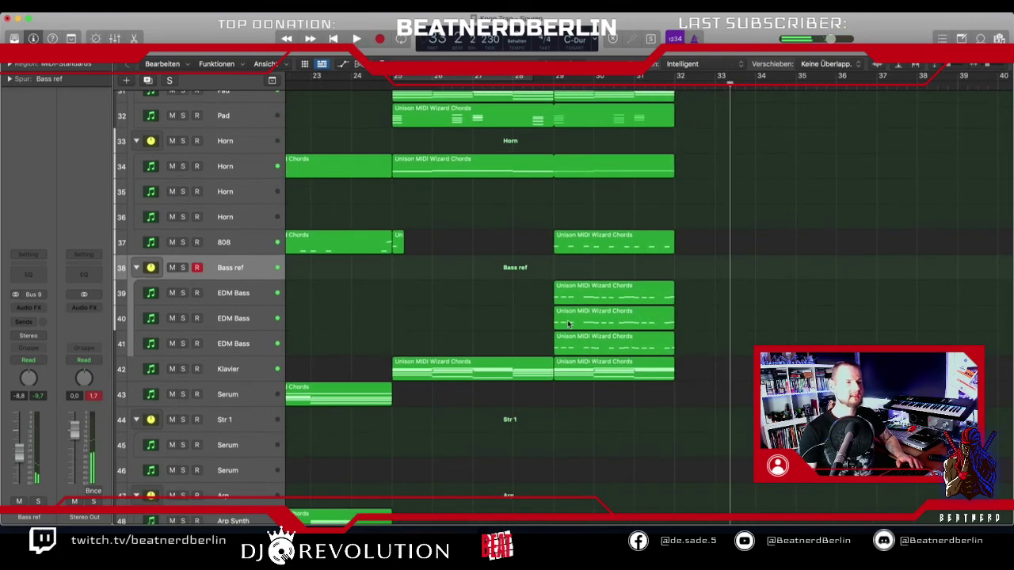
{"action": "scroll", "coordinate": [607, 261], "scroll_direction": "up", "scroll_amount": 20}
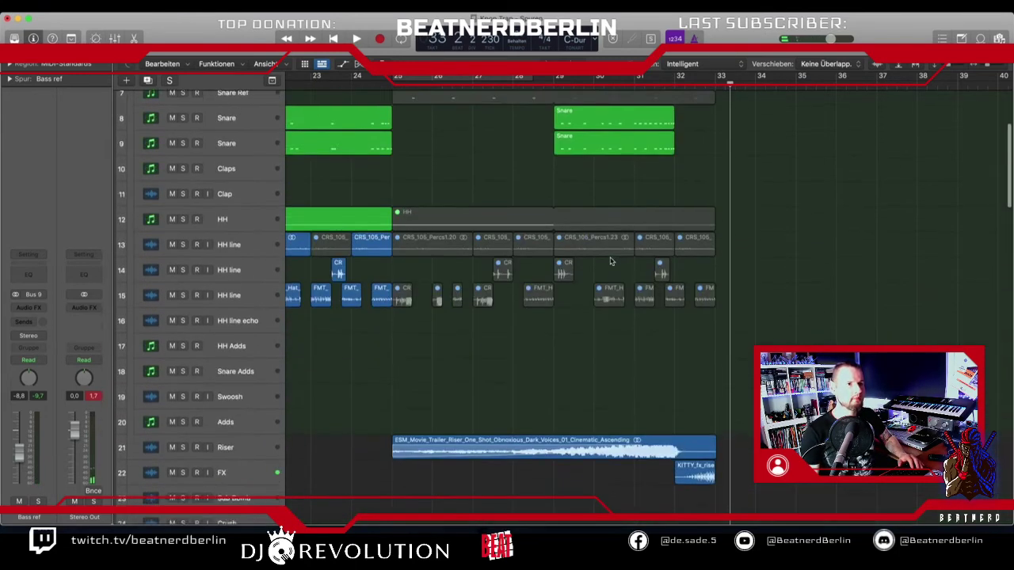
{"action": "scroll", "coordinate": [609, 261], "scroll_direction": "down", "scroll_amount": 10}
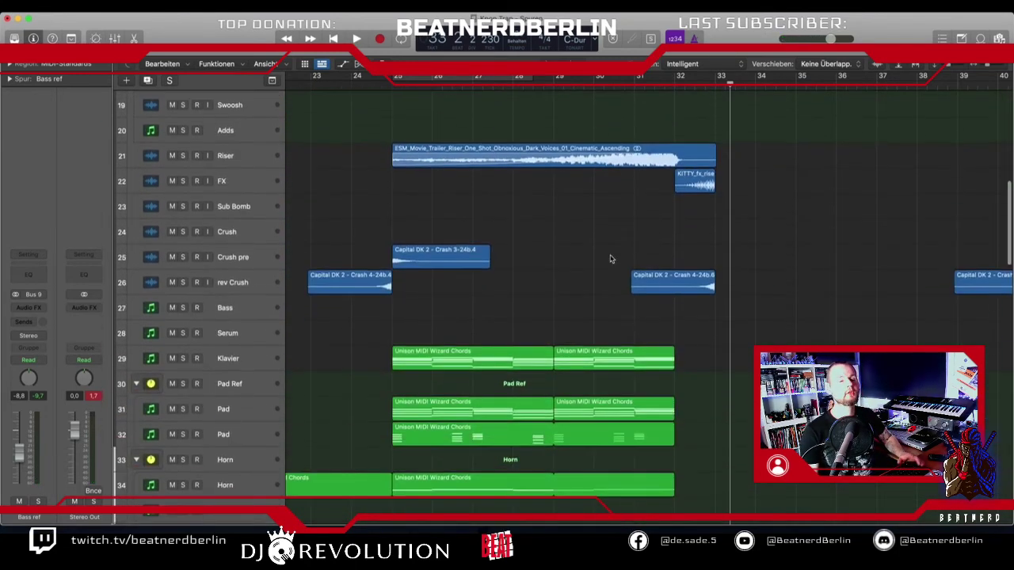
{"action": "scroll", "coordinate": [609, 258], "scroll_direction": "up", "scroll_amount": 10}
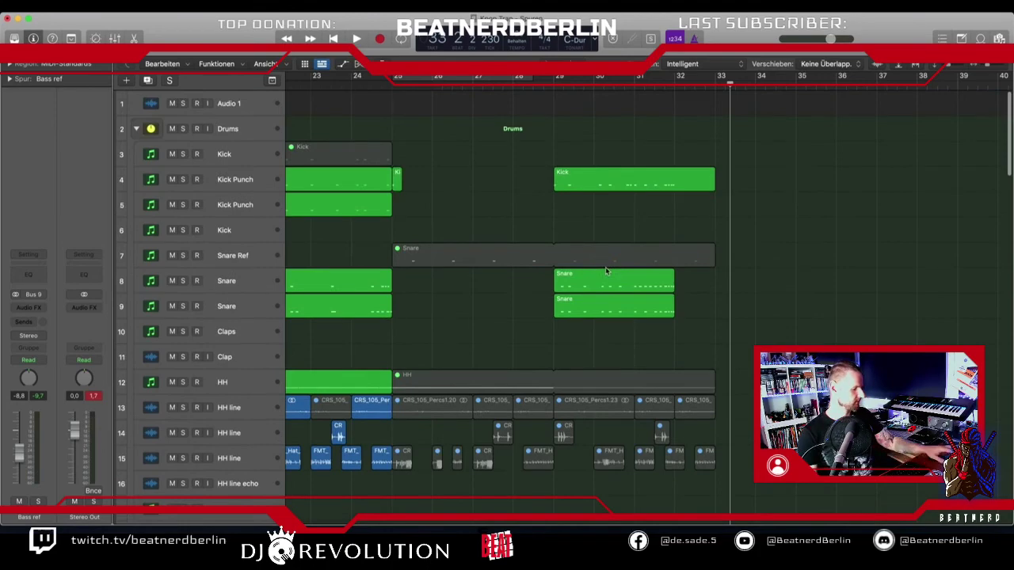